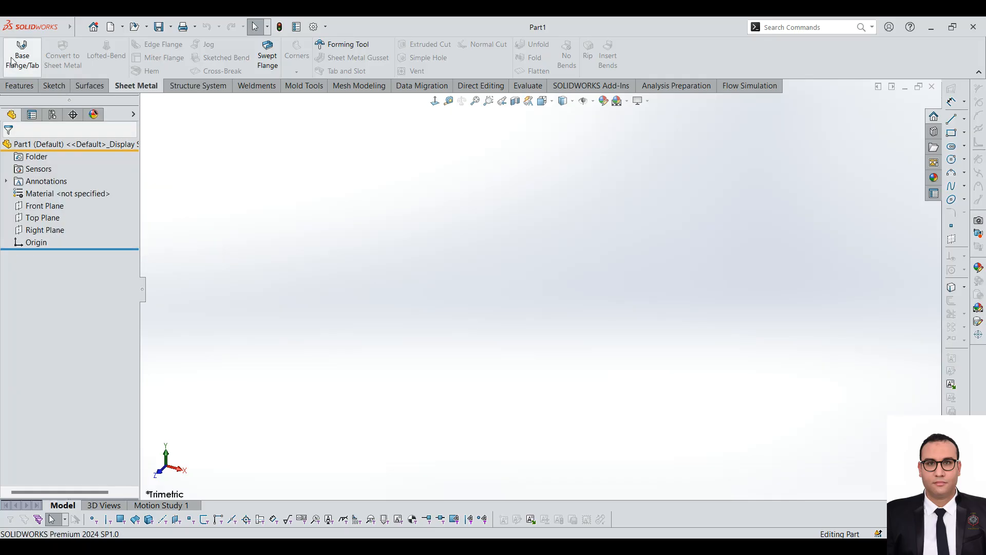
# Step: Sketch a center rectangle on the Front Plane, centred on the origin
pyautogui.click(57, 207)
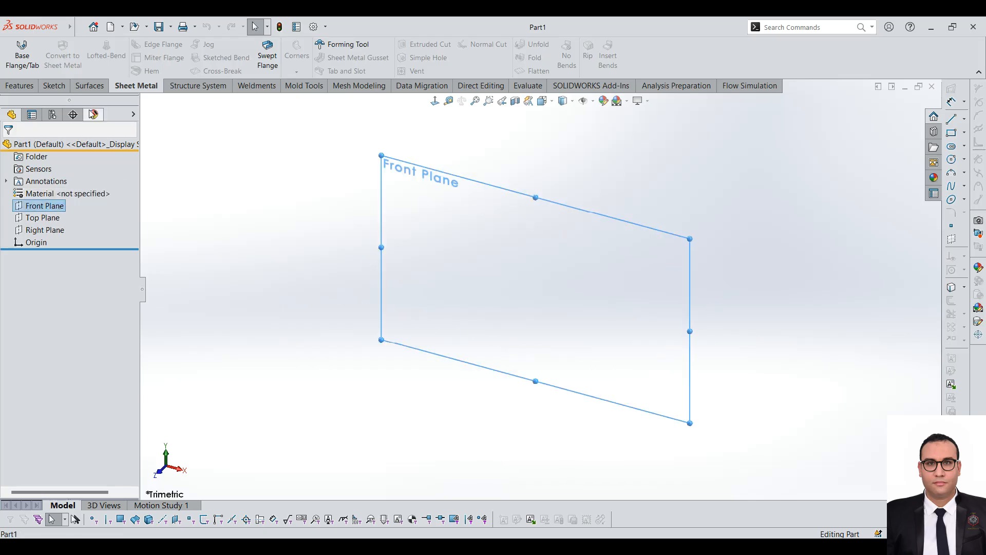
pyautogui.click(47, 88)
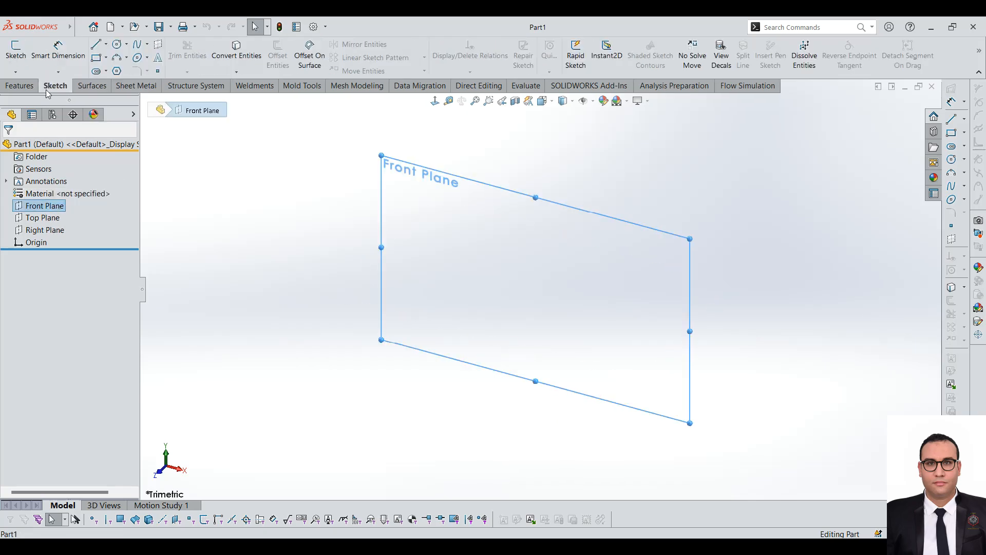
pyautogui.click(15, 52)
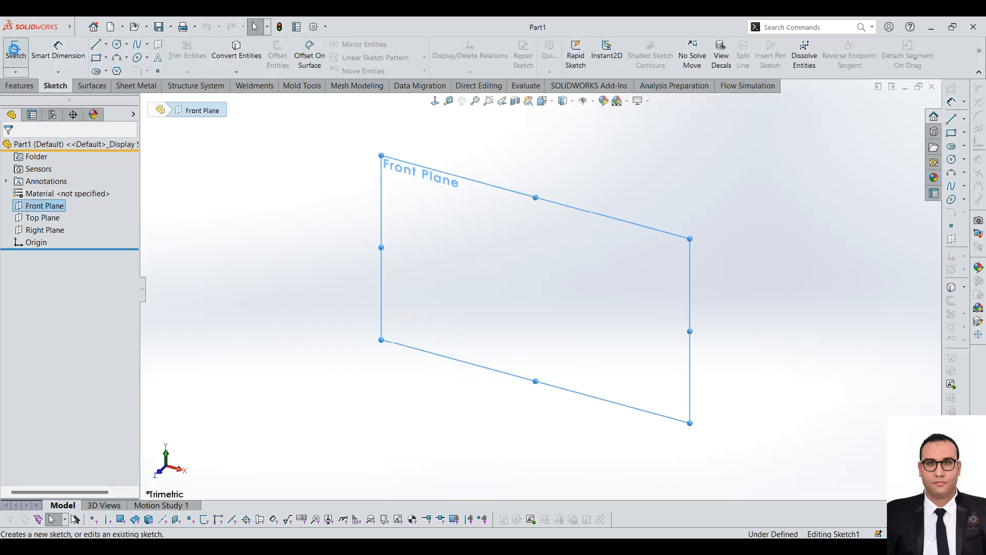
pyautogui.click(106, 58)
pyautogui.click(137, 82)
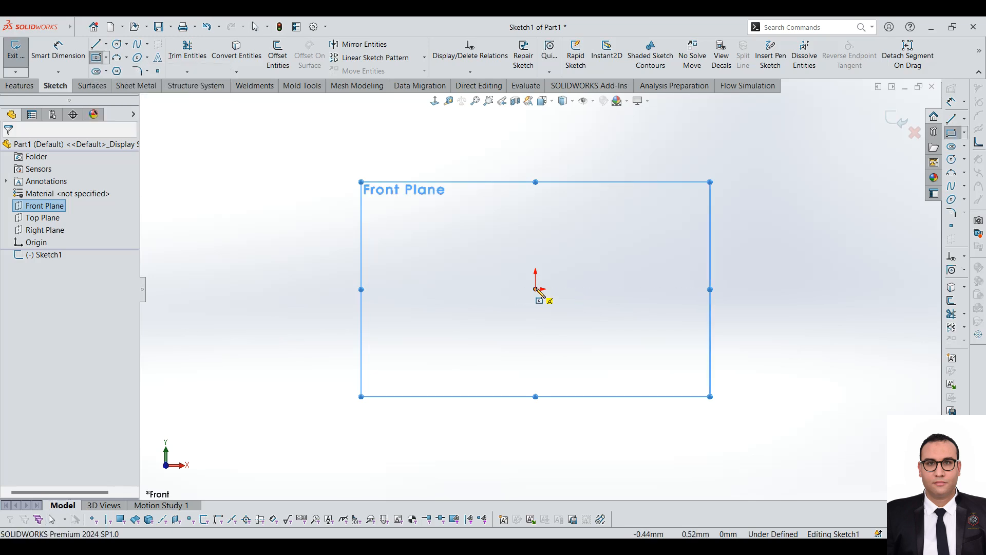
pyautogui.click(108, 71)
pyautogui.click(108, 71)
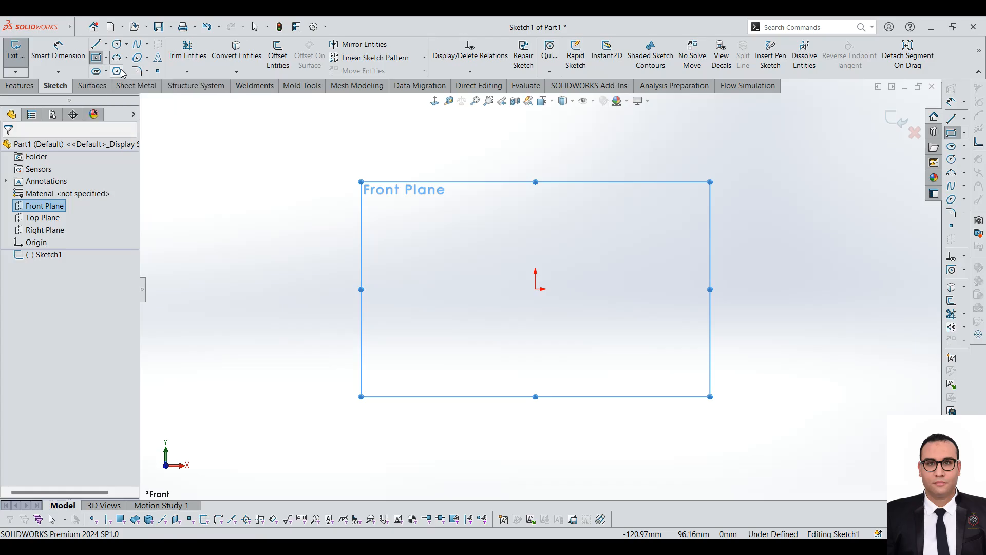
pyautogui.click(536, 289)
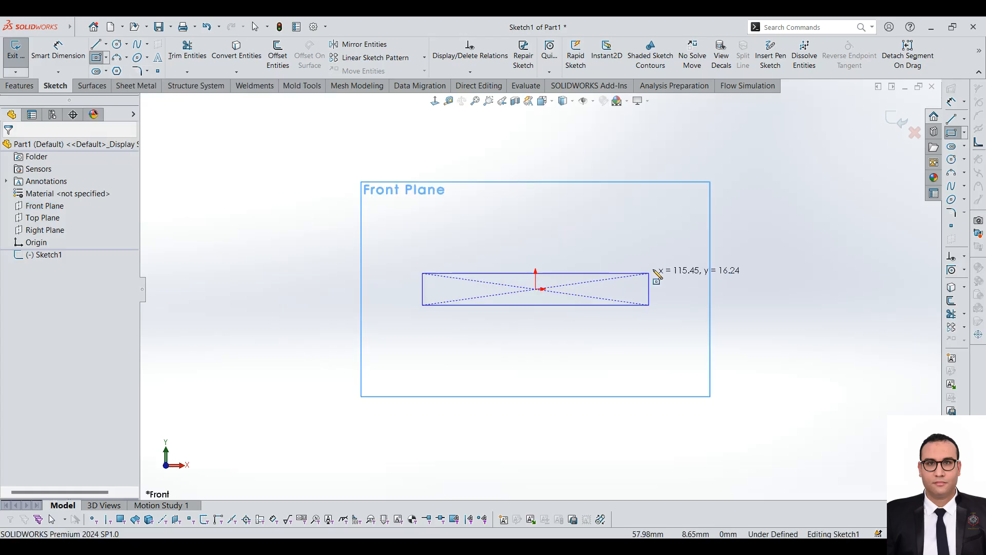
pyautogui.click(683, 222)
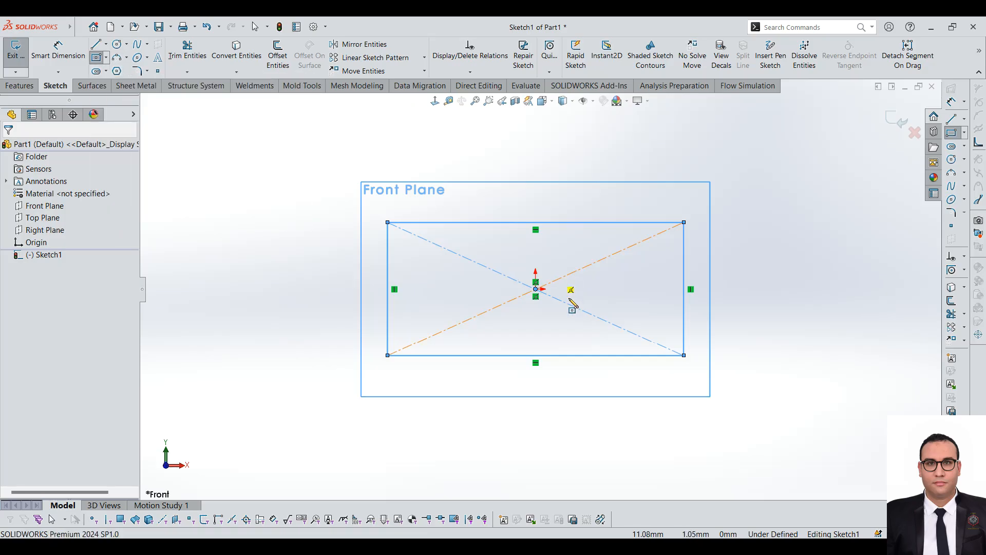
# Step: Start a sheet metal base flange from the rectangle sketch
pyautogui.click(136, 85)
pyautogui.click(19, 59)
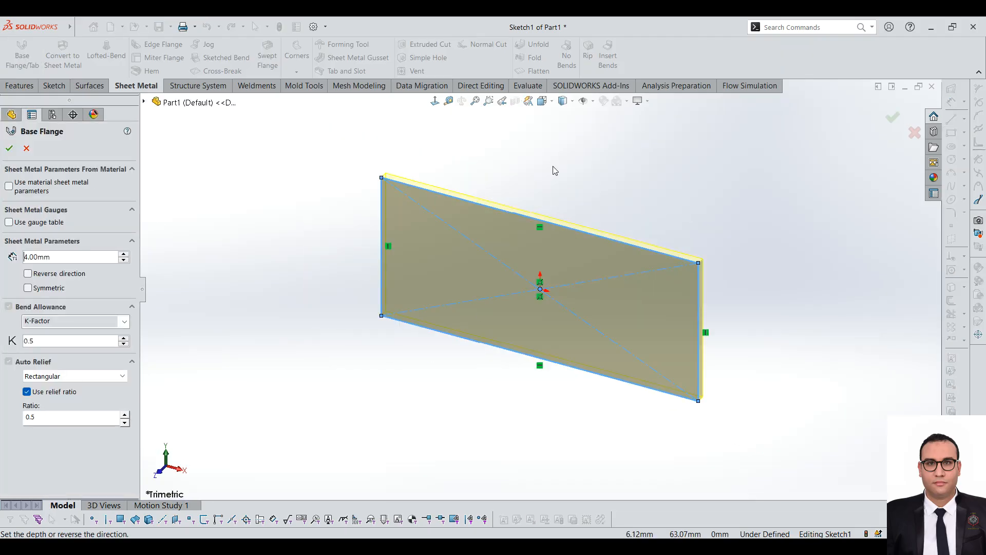
pyautogui.scroll(-1, 591, 237)
pyautogui.scroll(2, 505, 227)
pyautogui.scroll(-1, 512, 279)
pyautogui.scroll(1, 536, 390)
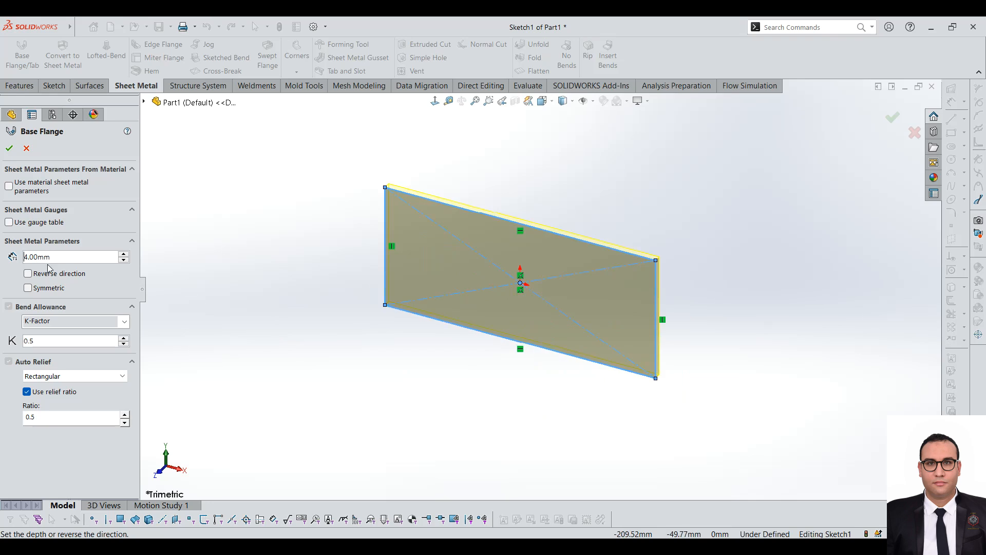
pyautogui.scroll(-2, 426, 258)
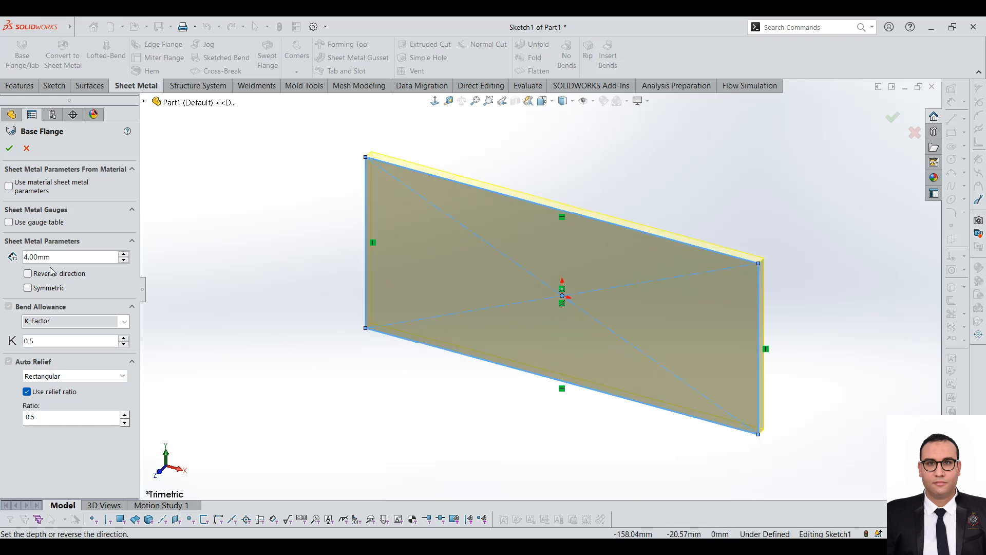
# Step: Try the reversed direction and symmetric thickness options on the base flange preview
pyautogui.click(49, 278)
pyautogui.click(50, 278)
pyautogui.click(47, 291)
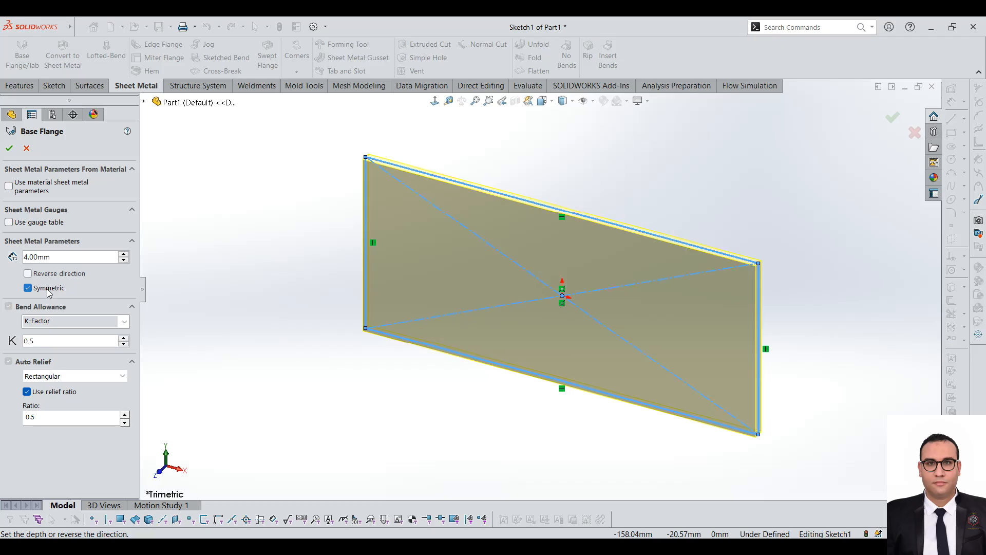
pyautogui.click(48, 291)
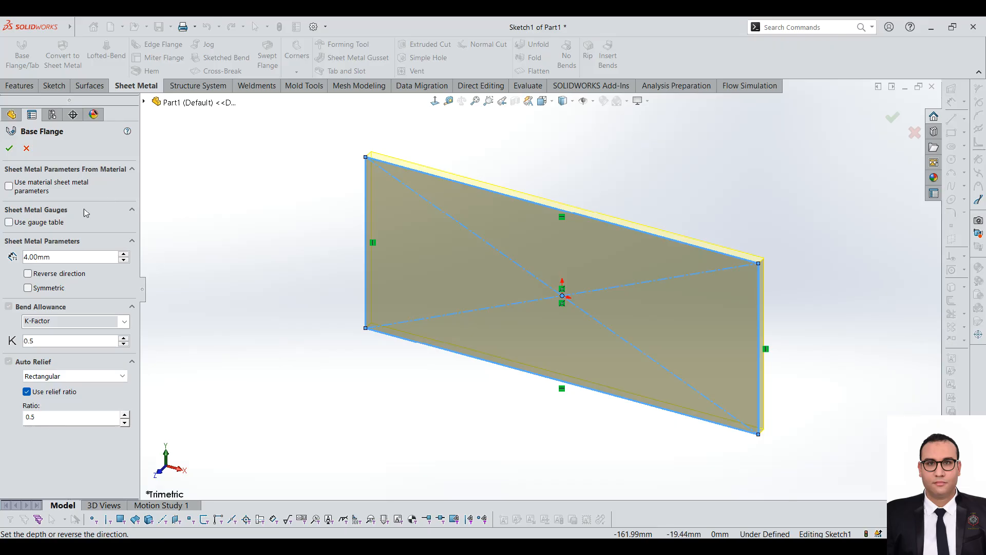
# Step: Set the base flange thickness to 2 mm and create the flange
pyautogui.doubleClick(82, 261)
pyautogui.write('2')
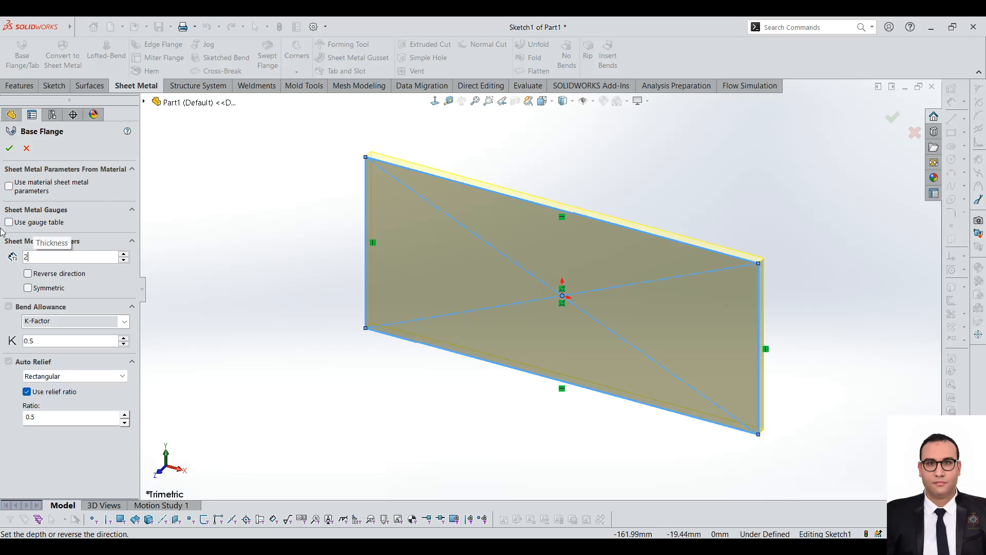
pyautogui.scroll(-2, 561, 215)
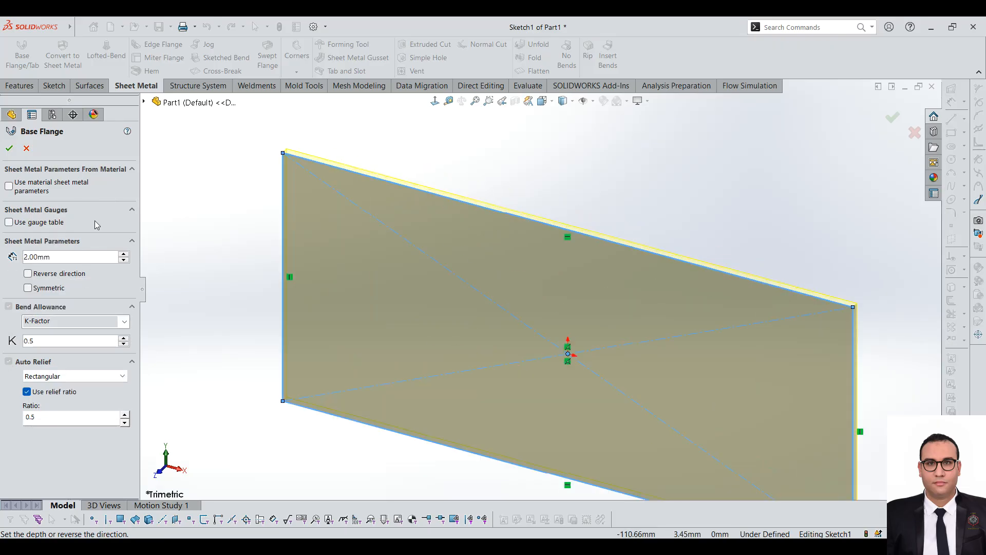
pyautogui.click(9, 152)
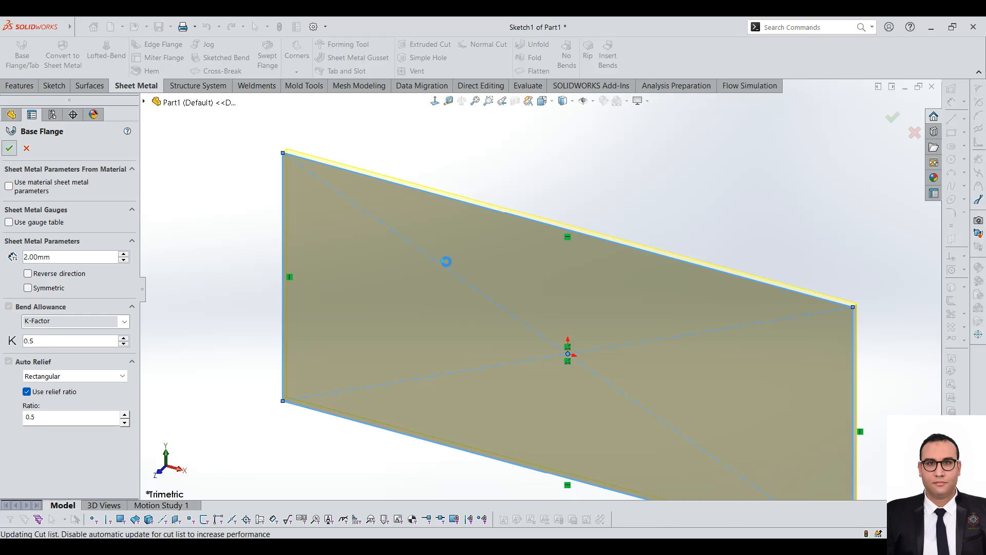
# Step: Examine the sheet metal plate and its thickness from several viewing angles
pyautogui.scroll(4, 454, 268)
pyautogui.scroll(3, 514, 374)
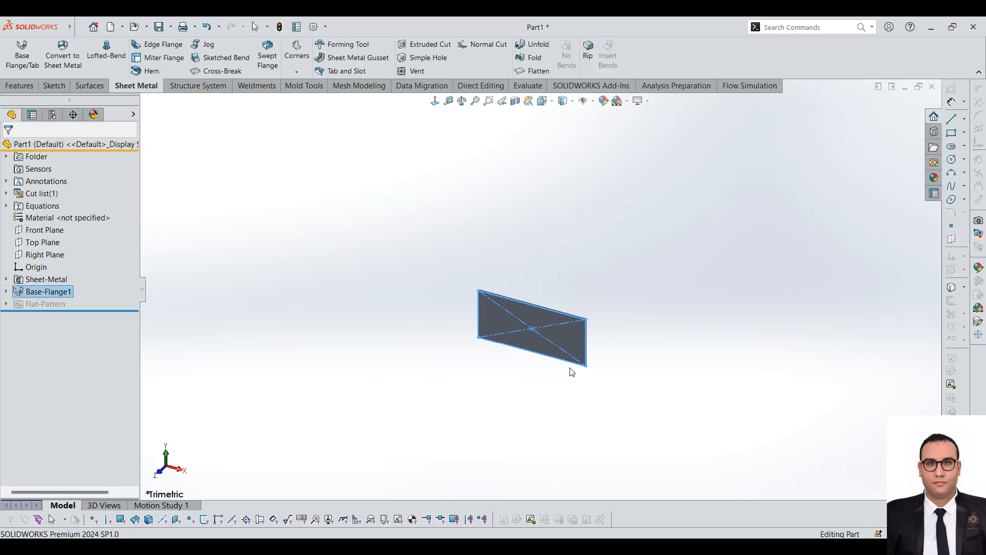
pyautogui.scroll(2, 570, 369)
pyautogui.moveTo(570, 369); pyautogui.dragTo(581, 326, button='middle')
pyautogui.moveTo(573, 252); pyautogui.dragTo(569, 218, button='middle')
pyautogui.scroll(1, 528, 353)
pyautogui.scroll(-2, 532, 360)
pyautogui.scroll(-4, 599, 251)
pyautogui.click(610, 341)
pyautogui.scroll(-3, 478, 318)
pyautogui.moveTo(504, 306); pyautogui.dragTo(447, 267, button='middle')
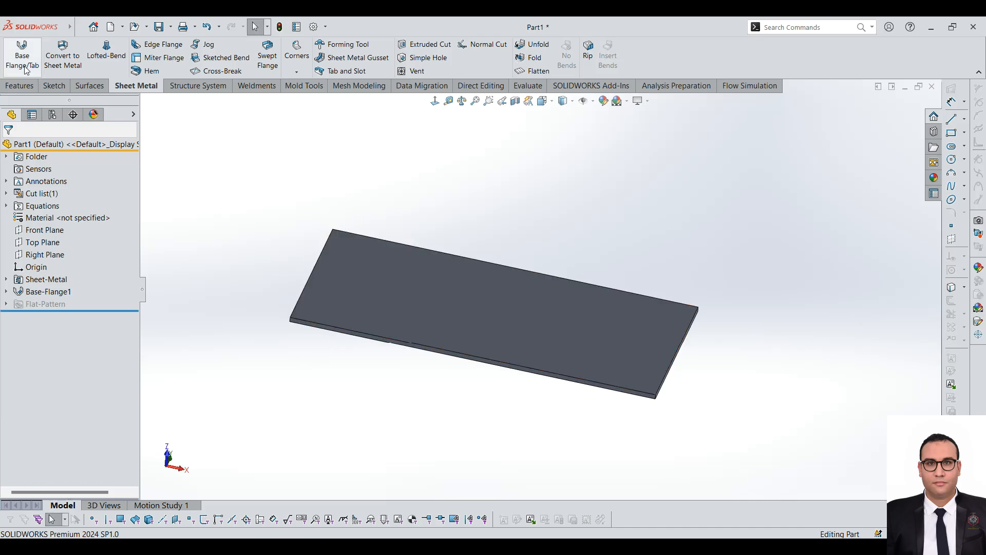
pyautogui.moveTo(2, 28)
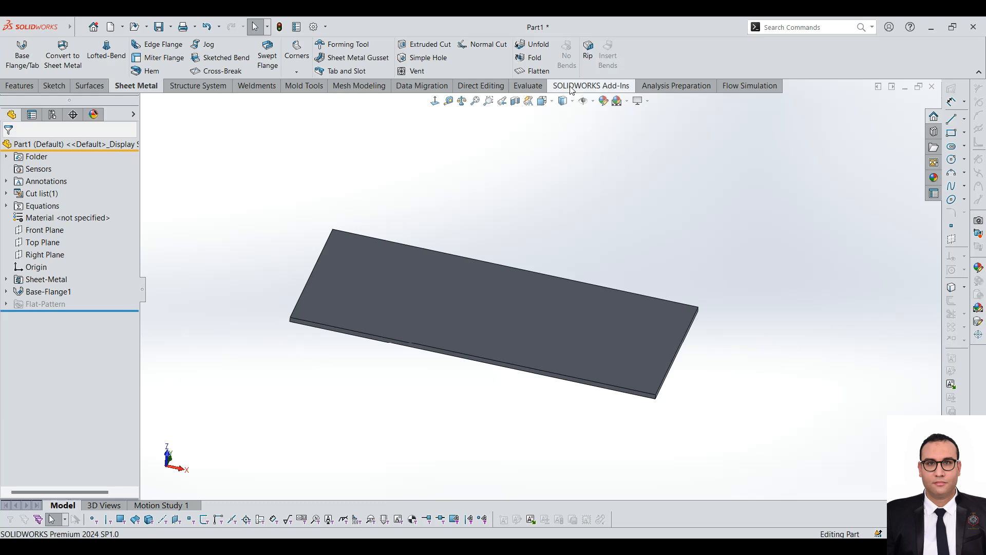
pyautogui.click(54, 85)
pyautogui.click(134, 88)
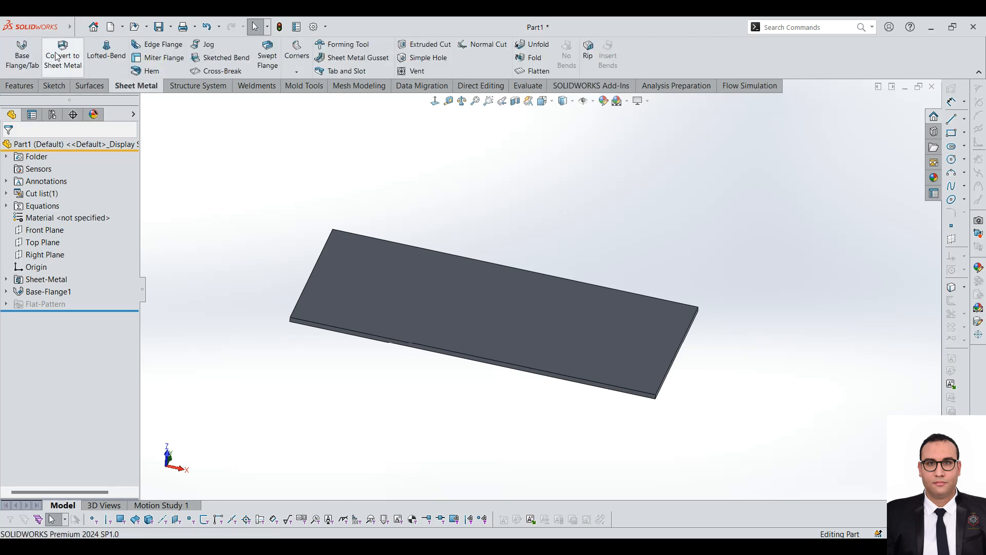
pyautogui.scroll(2, 264, 169)
pyautogui.scroll(-1, 763, 296)
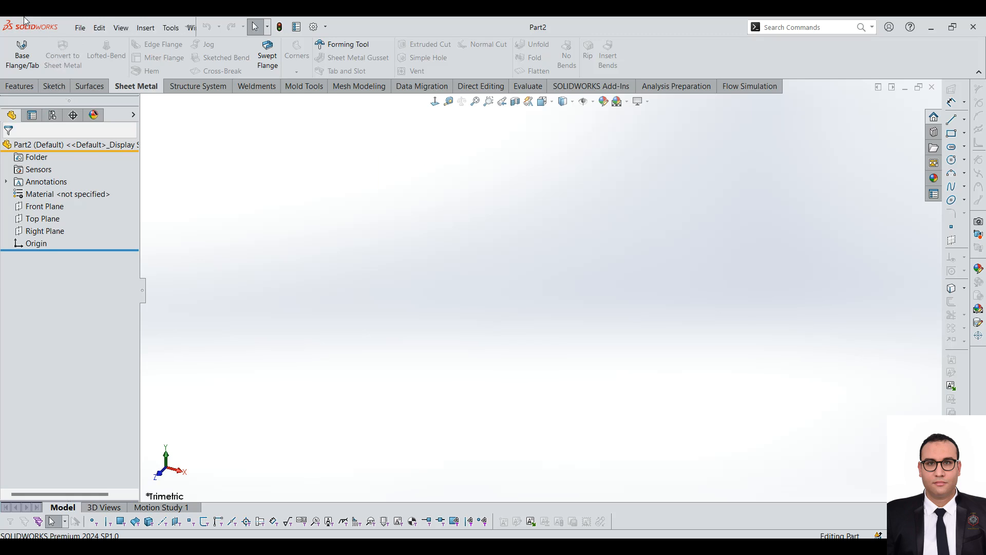
# Step: Sketch a corner rectangle on the new part's Front Plane, starting at the origin
pyautogui.click(45, 206)
pyautogui.click(54, 86)
pyautogui.click(15, 51)
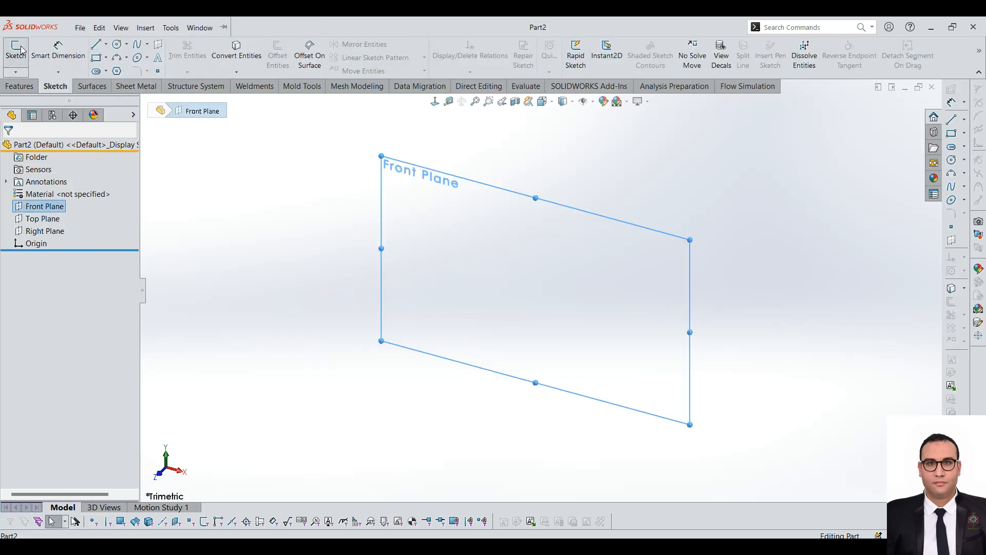
pyautogui.click(96, 57)
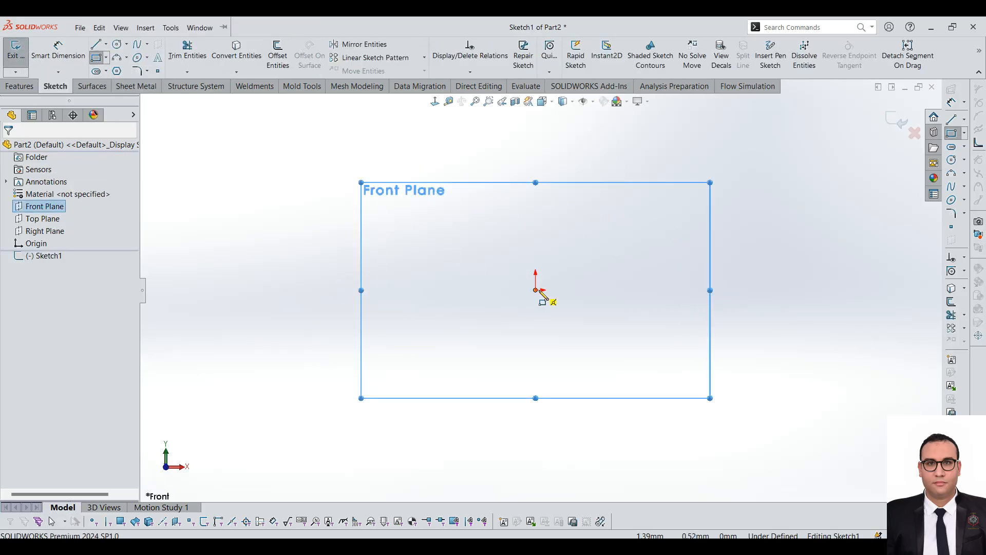
pyautogui.click(535, 290)
pyautogui.click(711, 129)
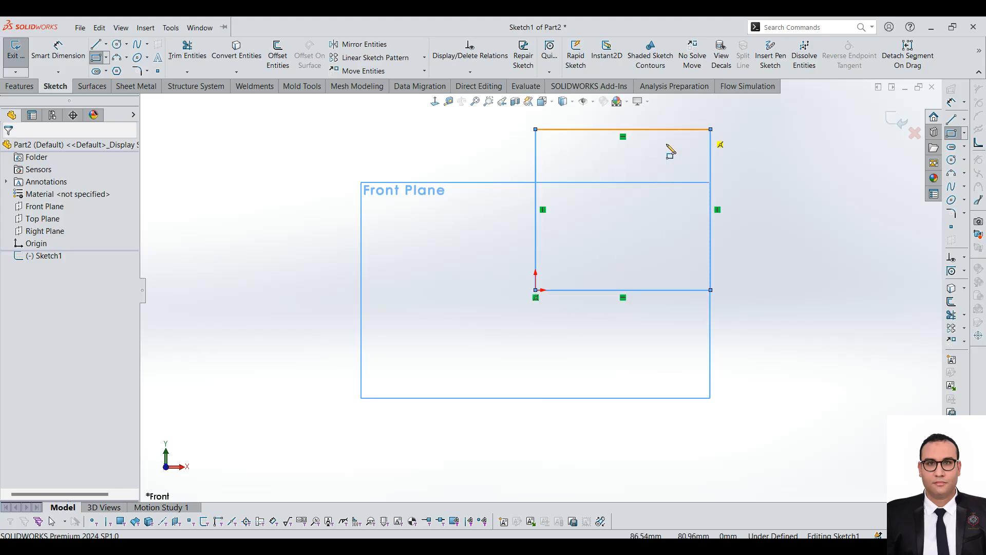
# Step: Extrude the rectangle 85 mm as a blind boss to form a solid block
pyautogui.click(19, 86)
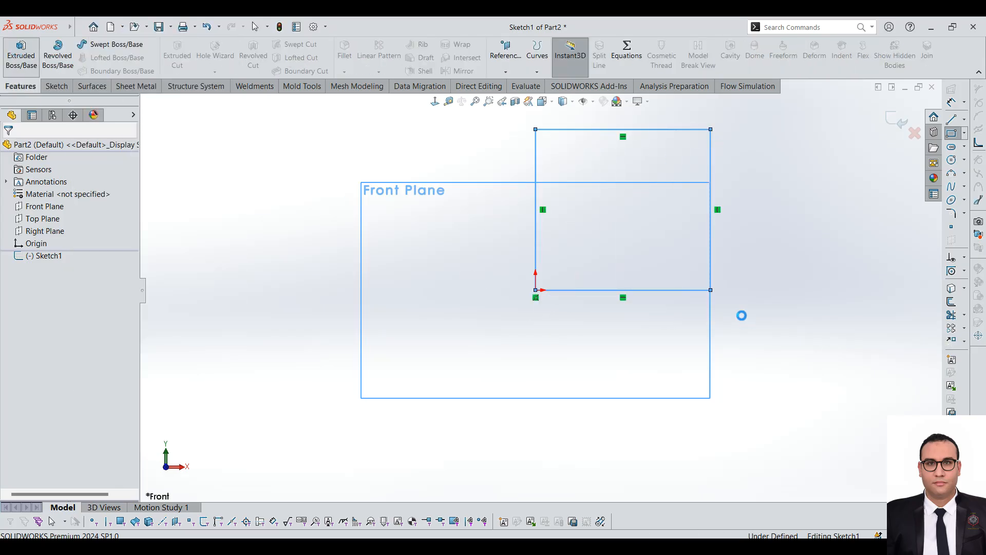
pyautogui.moveTo(524, 309); pyautogui.dragTo(447, 342)
pyautogui.scroll(5, 434, 311)
pyautogui.moveTo(430, 307)
pyautogui.mouseDown(button='middle')
pyautogui.moveTo(386, 348)
pyautogui.moveTo(410, 353)
pyautogui.mouseUp(button='middle')
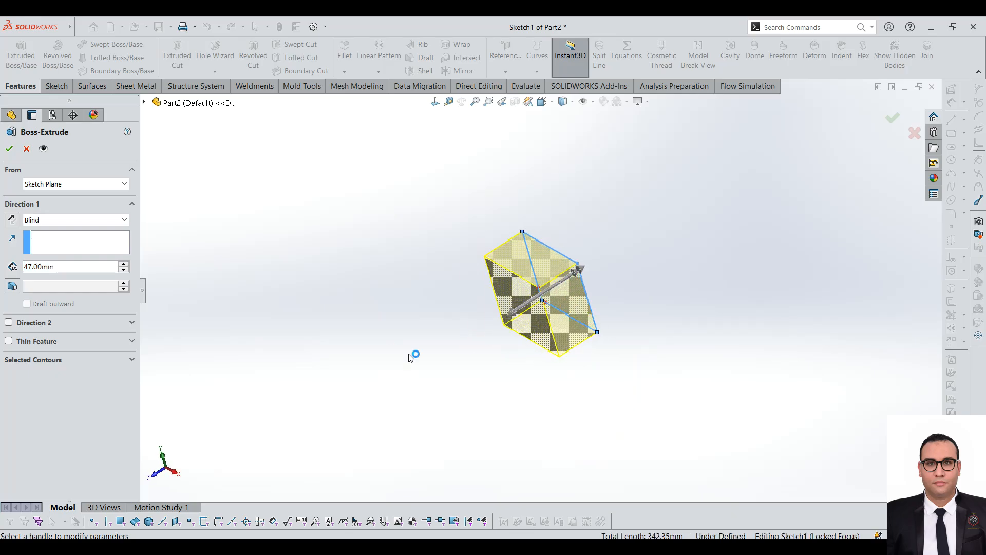
pyautogui.moveTo(512, 328); pyautogui.dragTo(480, 332)
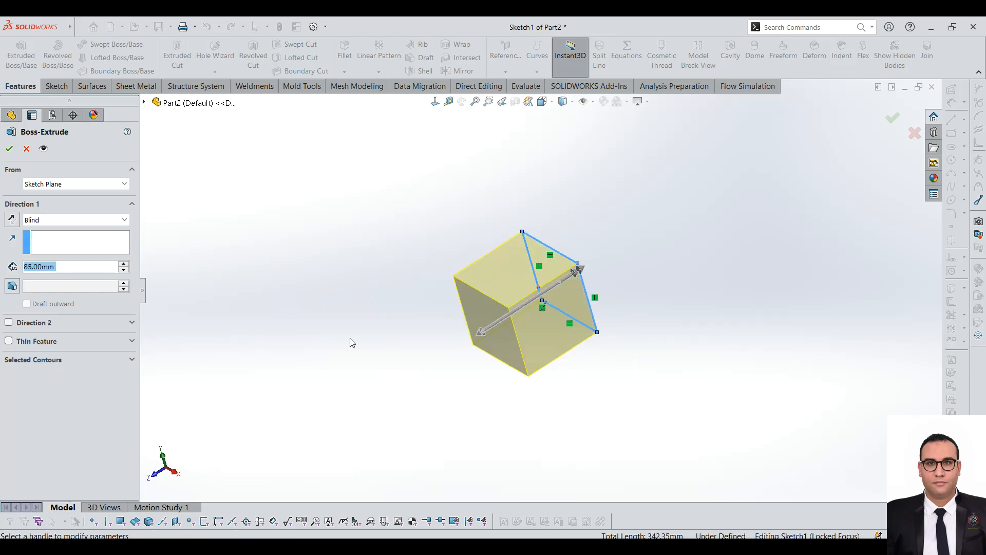
pyautogui.click(9, 149)
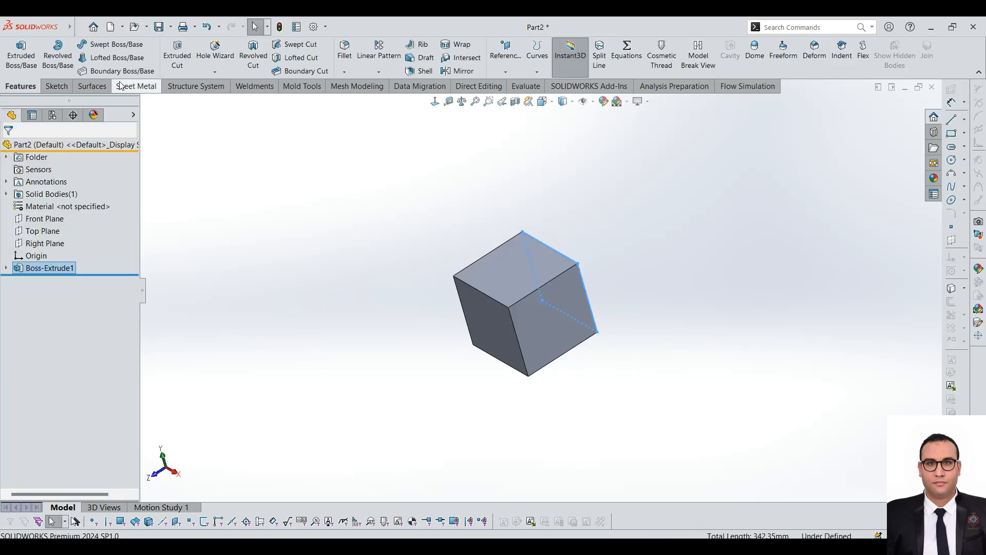
# Step: Start Convert to Sheet Metal on the block and choose its bottom face as the fixed face
pyautogui.click(136, 86)
pyautogui.click(61, 61)
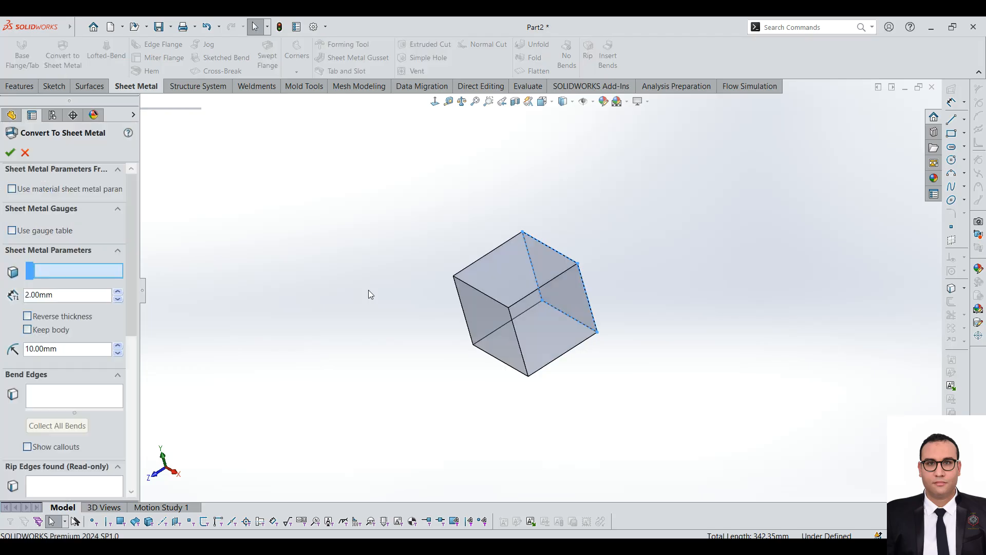
pyautogui.moveTo(523, 261); pyautogui.dragTo(519, 172, button='middle')
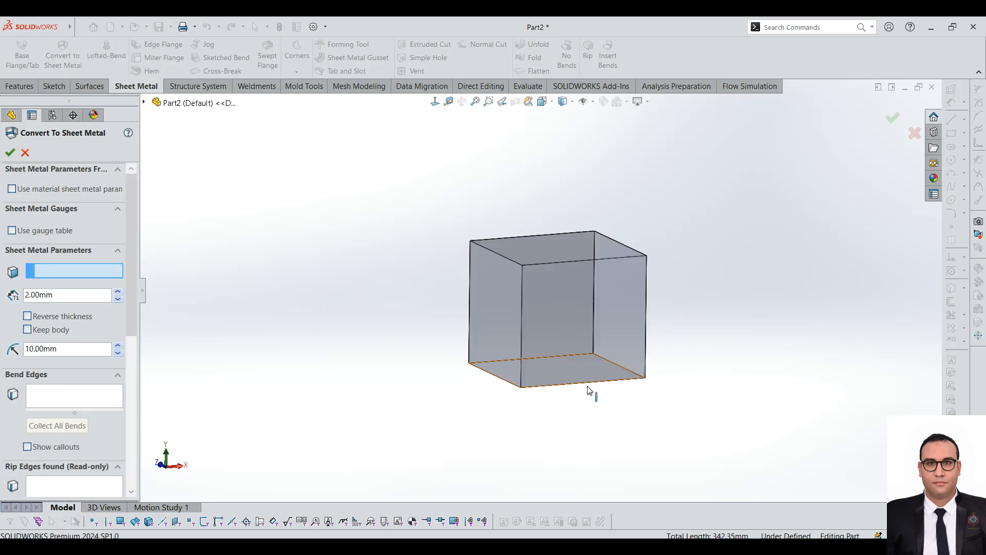
pyautogui.click(571, 362)
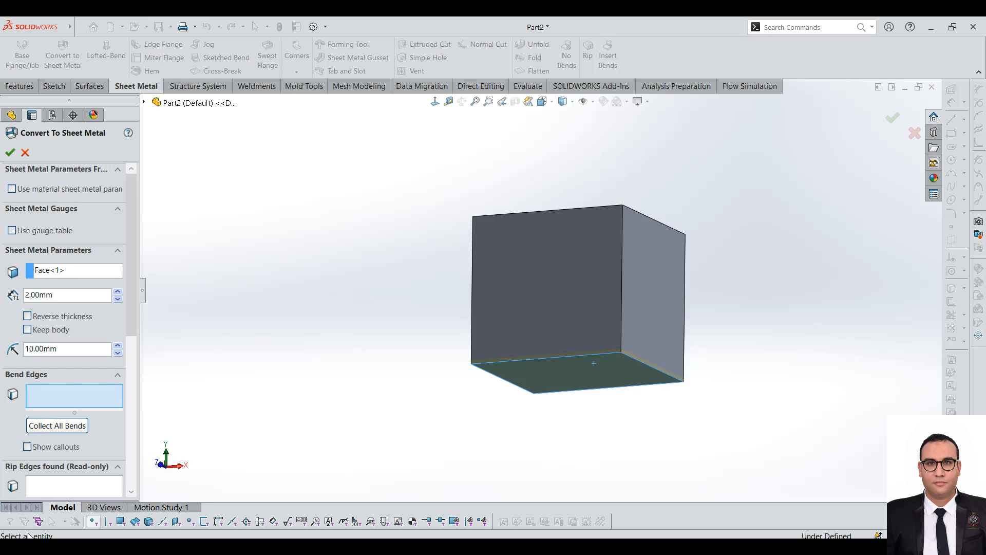
# Step: Try collecting all bends automatically, and pick two adjacent edges of the bottom face as bend edges
pyautogui.click(57, 426)
pyautogui.click(464, 278)
pyautogui.scroll(-3, 755, 425)
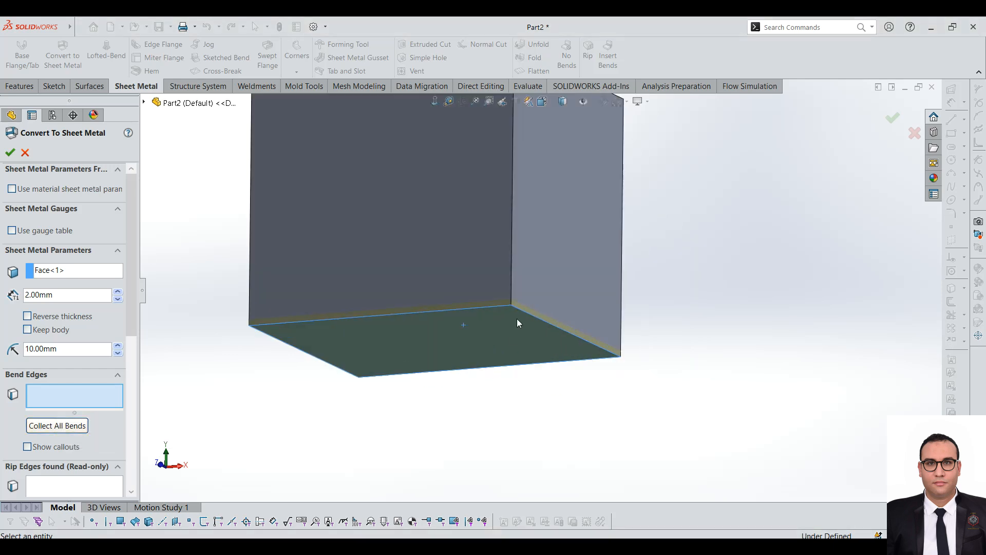
pyautogui.click(531, 316)
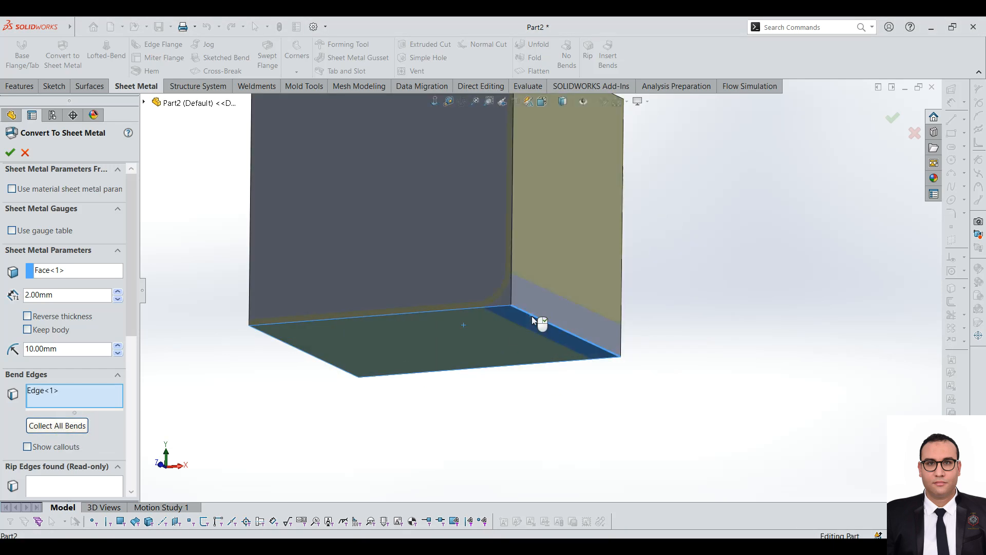
pyautogui.click(476, 307)
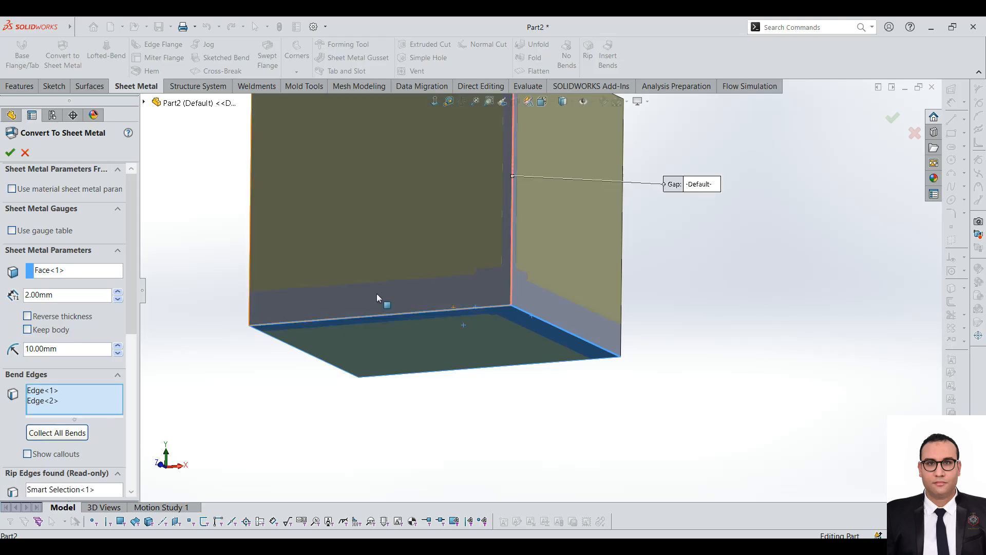
# Step: Add the other two edges of the bottom face to the bend edges
pyautogui.scroll(3, 498, 283)
pyautogui.moveTo(497, 282); pyautogui.dragTo(599, 370, button='middle')
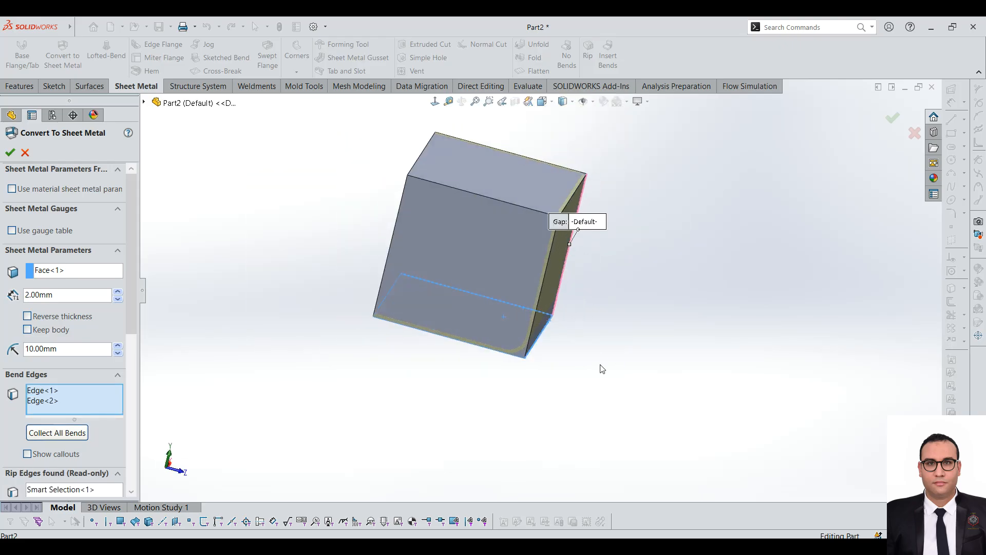
pyautogui.click(466, 345)
pyautogui.moveTo(466, 345); pyautogui.dragTo(424, 349, button='middle')
pyautogui.click(421, 331)
pyautogui.moveTo(316, 276); pyautogui.dragTo(441, 282, button='middle')
pyautogui.scroll(-3, 578, 193)
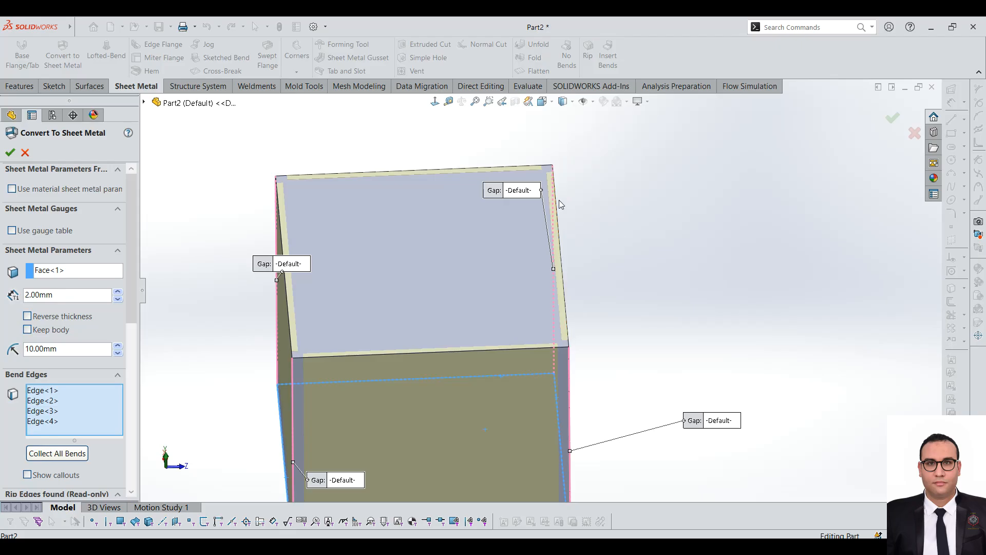
# Step: Add one edge of the block's opposite end face as the fifth bend edge and set the bend radius to 4 mm
pyautogui.click(557, 204)
pyautogui.scroll(2, 557, 203)
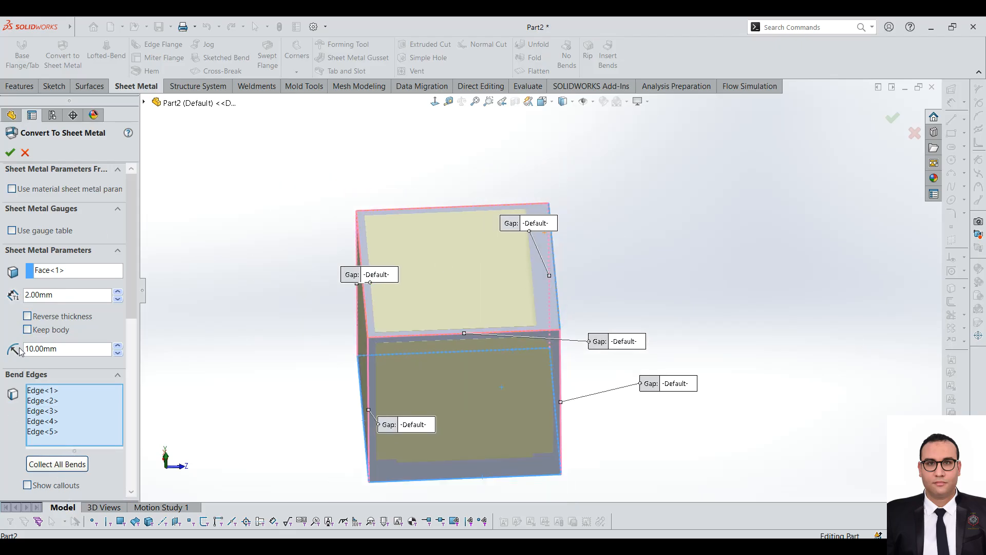
pyautogui.moveTo(65, 353); pyautogui.dragTo(12, 352)
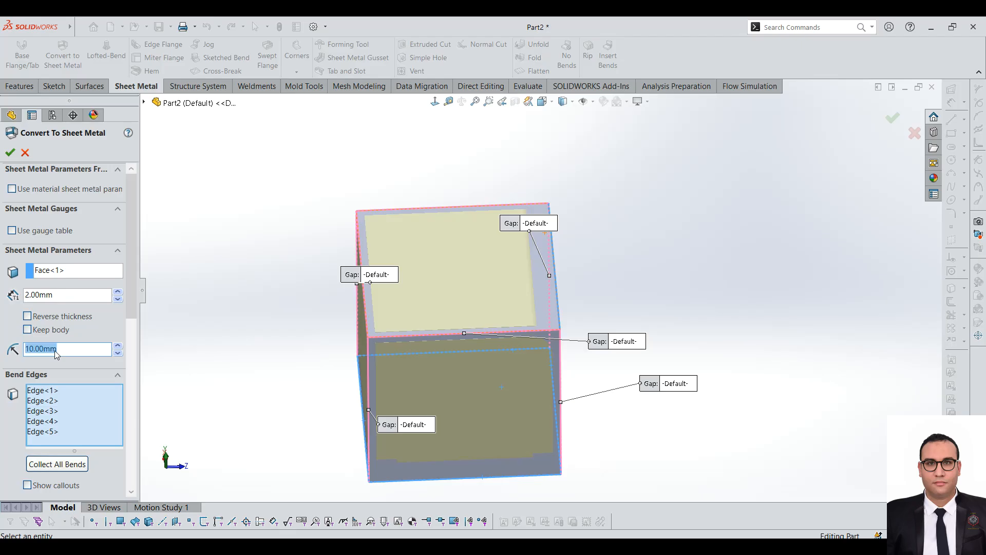
pyautogui.write('4')
pyautogui.press('Return')
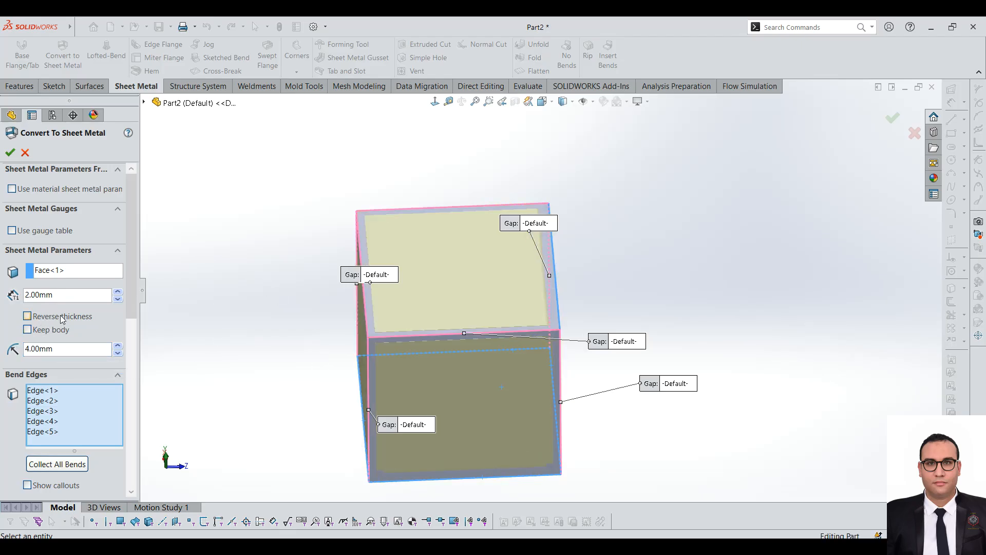
# Step: Check the corner, bend allowance and relief settings, then accept the sheet metal conversion of the block
pyautogui.click(61, 317)
pyautogui.click(27, 329)
pyautogui.scroll(-1, 135, 311)
pyautogui.moveTo(134, 312)
pyautogui.mouseDown()
pyautogui.moveTo(148, 473)
pyautogui.moveTo(133, 276)
pyautogui.moveTo(134, 447)
pyautogui.mouseUp()
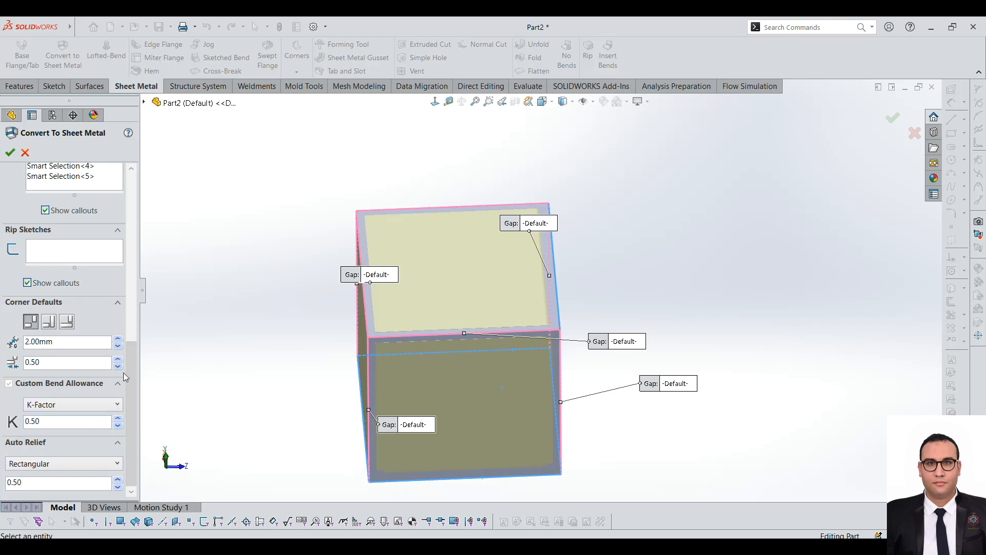
pyautogui.moveTo(131, 361); pyautogui.dragTo(145, 190)
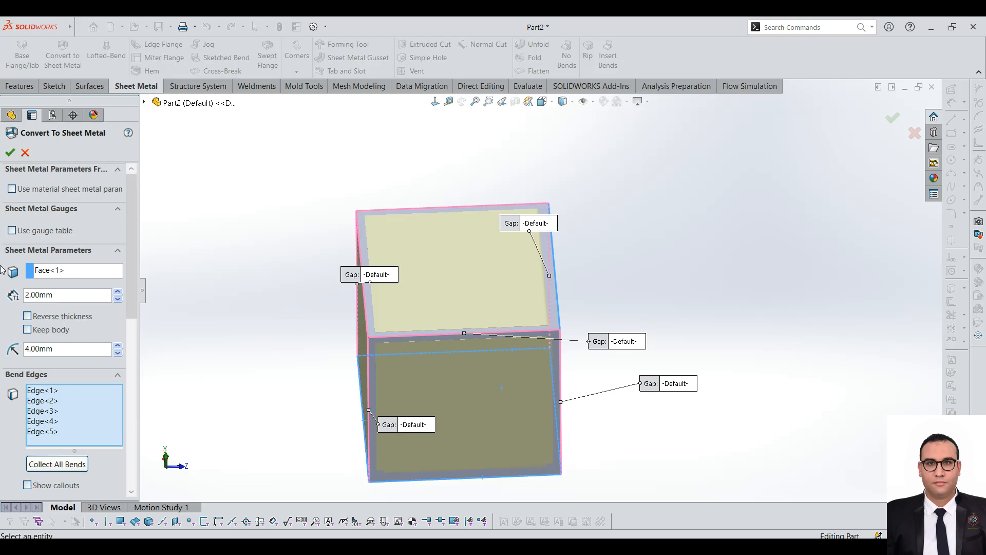
pyautogui.click(10, 153)
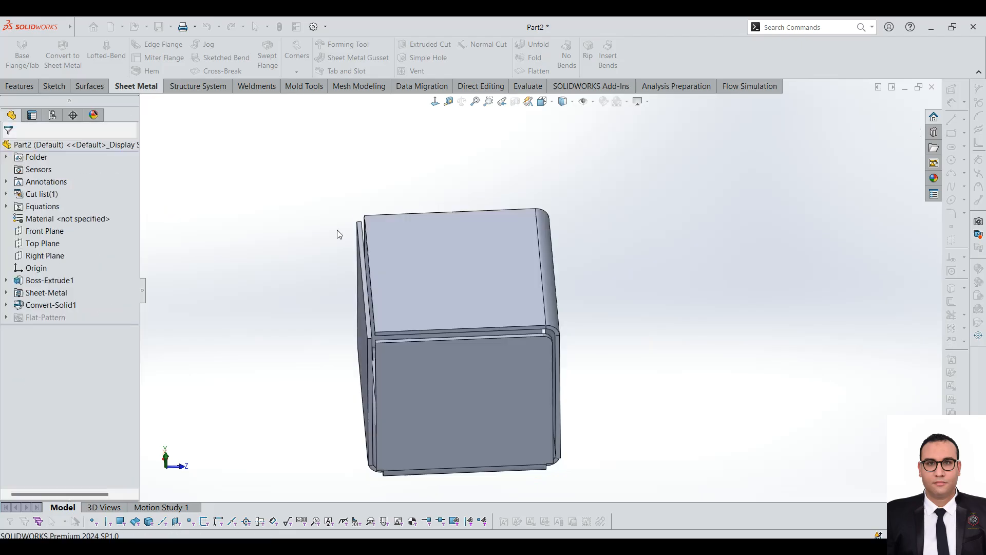
# Step: Roll the model back to the solid block and forward again to compare it with the sheet metal box from several sides
pyautogui.moveTo(476, 306); pyautogui.dragTo(463, 339, button='middle')
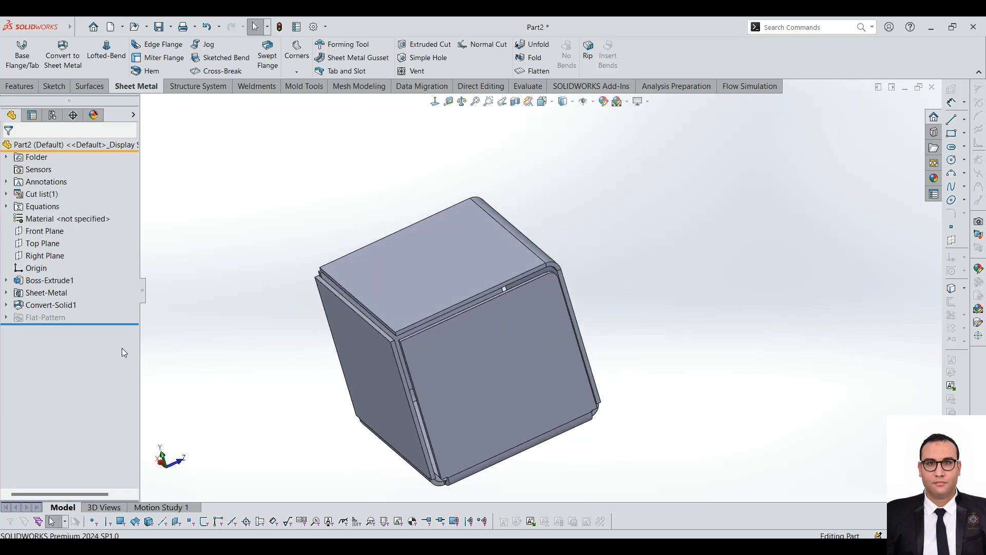
pyautogui.moveTo(112, 323); pyautogui.dragTo(88, 328)
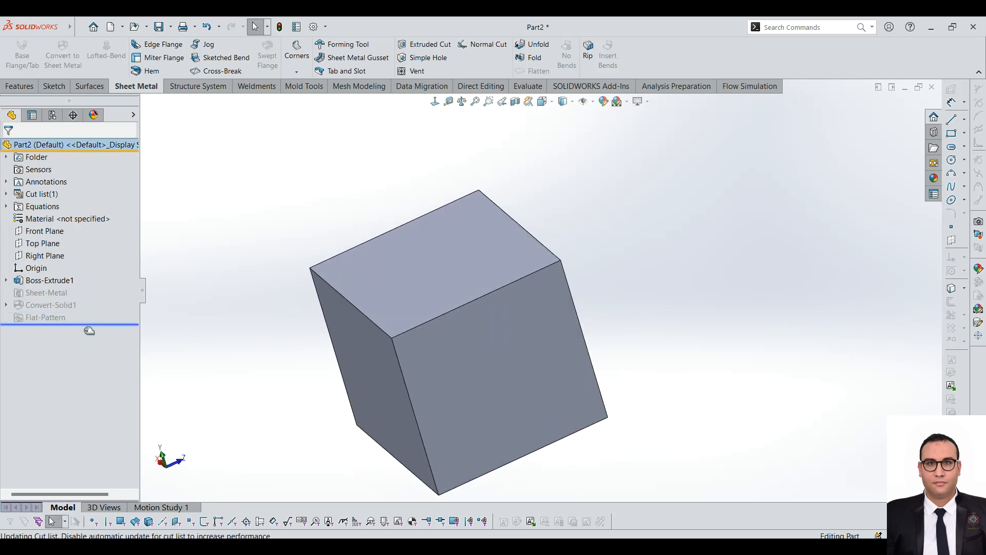
pyautogui.moveTo(353, 352)
pyautogui.mouseDown(button='middle')
pyautogui.moveTo(282, 326)
pyautogui.moveTo(360, 347)
pyautogui.mouseUp(button='middle')
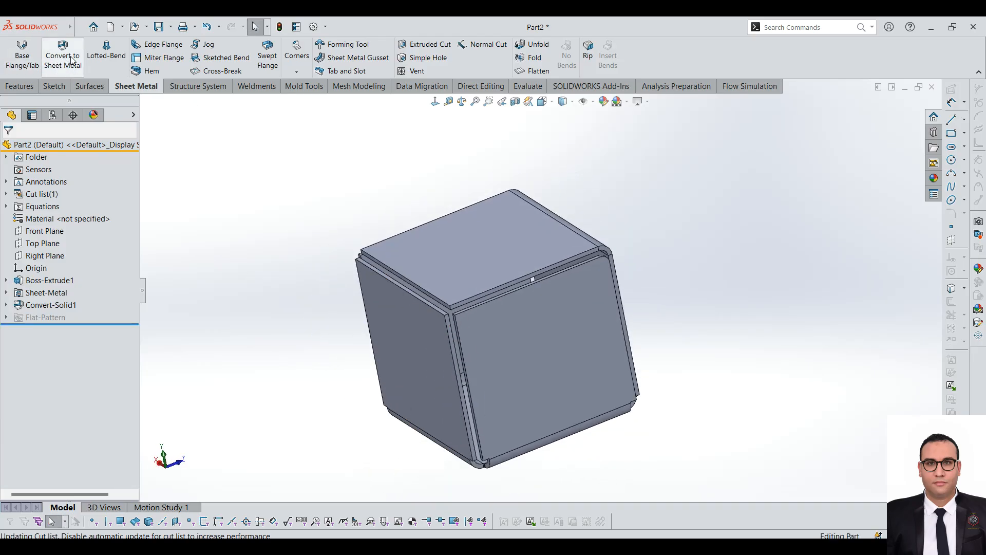
pyautogui.moveTo(697, 372); pyautogui.dragTo(682, 261, button='middle')
pyautogui.moveTo(600, 344); pyautogui.dragTo(555, 464, button='middle')
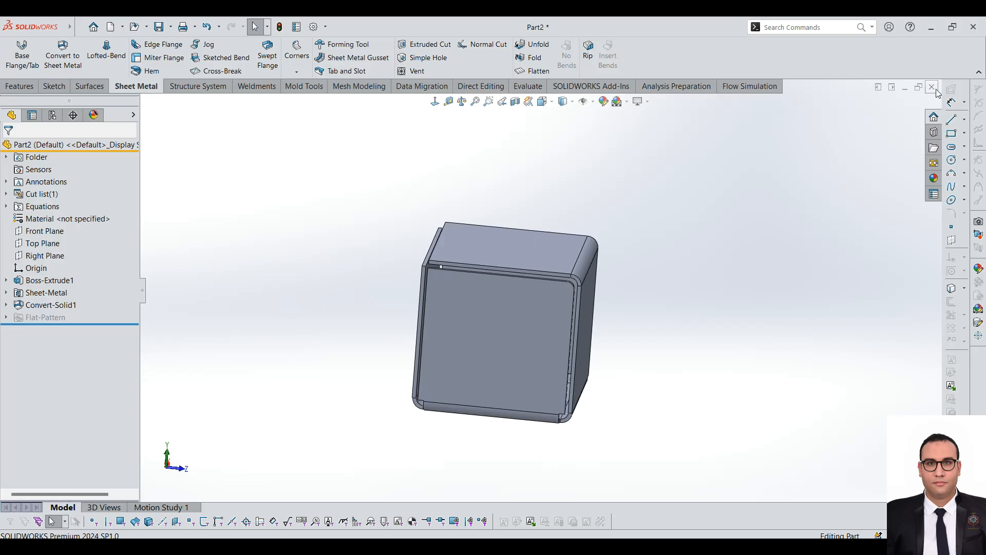
# Step: Close the box part and create a new part document
pyautogui.click(447, 308)
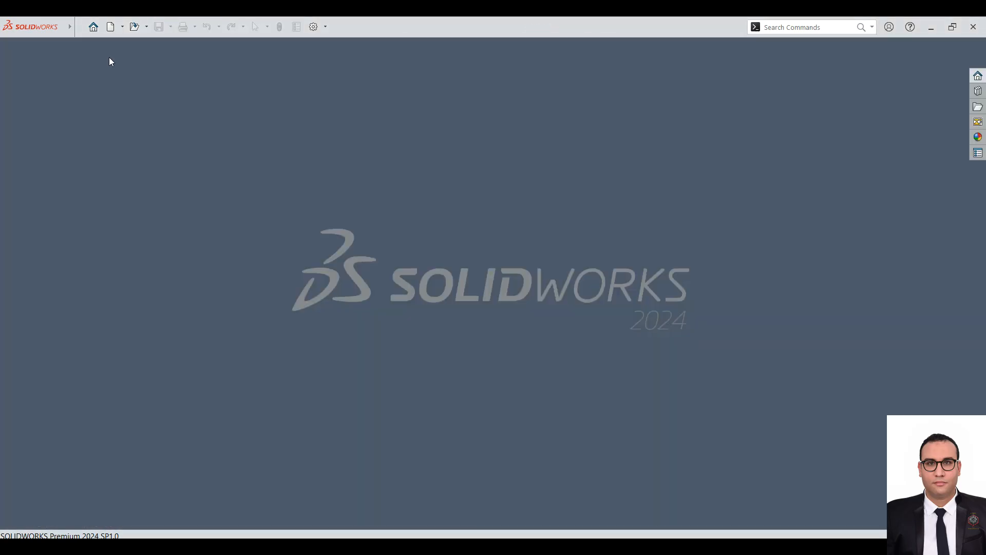
pyautogui.click(108, 29)
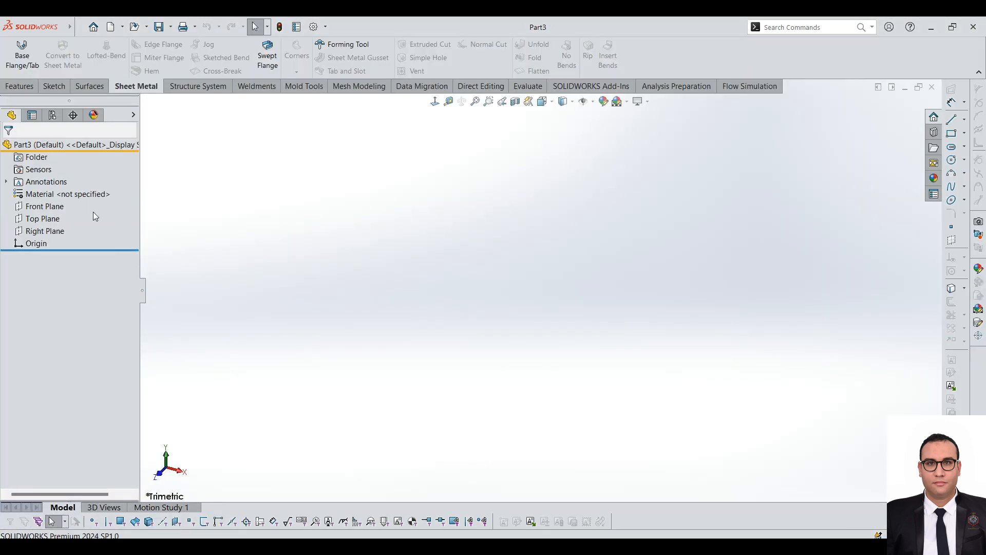
pyautogui.click(45, 206)
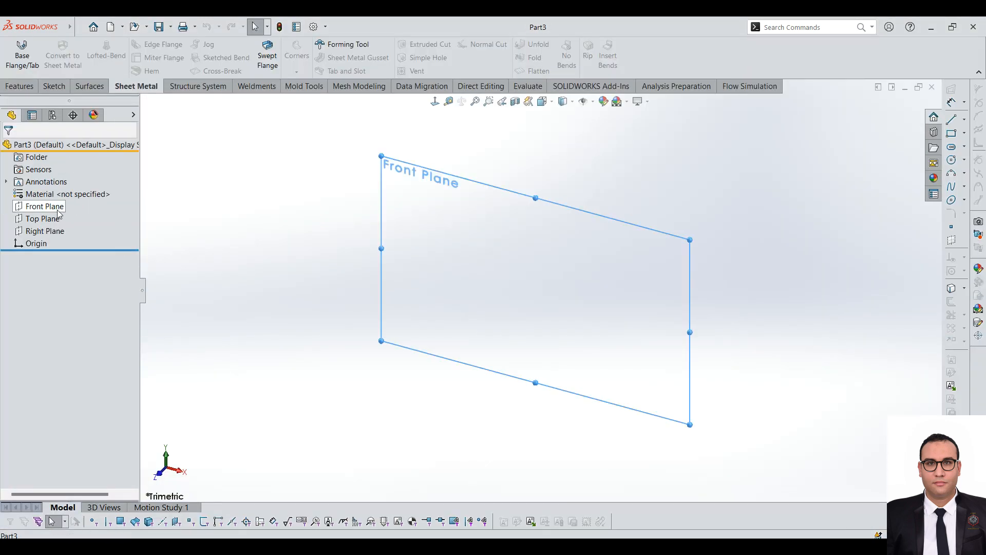
pyautogui.click(79, 28)
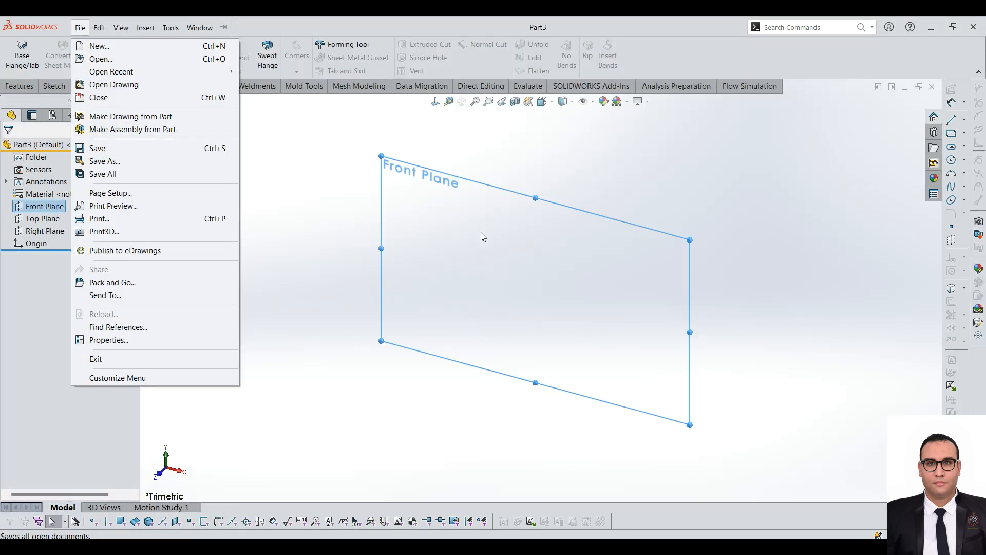
pyautogui.click(776, 182)
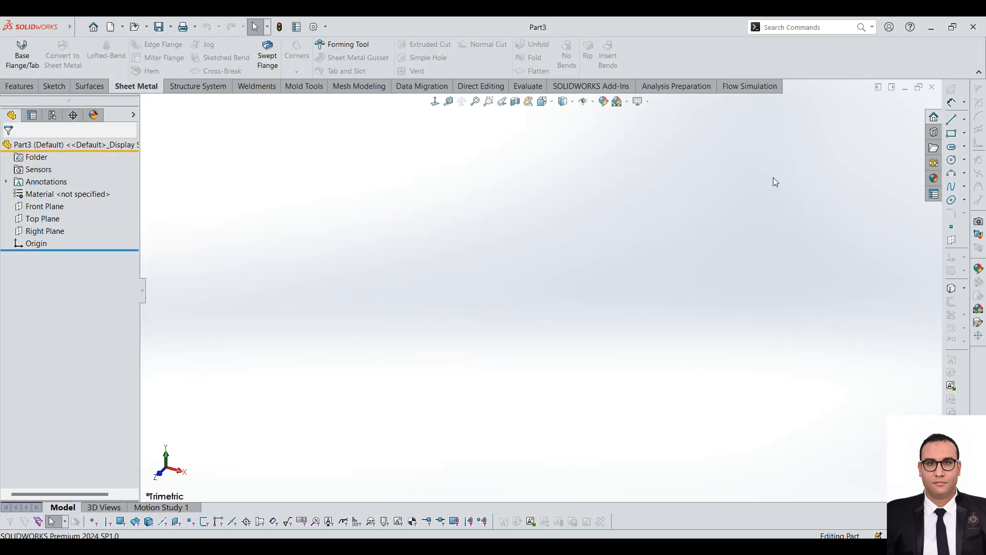
# Step: Create a reference plane offset 400 mm from the Front Plane and make the Front Plane visible
pyautogui.click(45, 206)
pyautogui.keyDown('ctrl'); pyautogui.moveTo(691, 240); pyautogui.dragTo(524, 300); pyautogui.keyUp('ctrl')
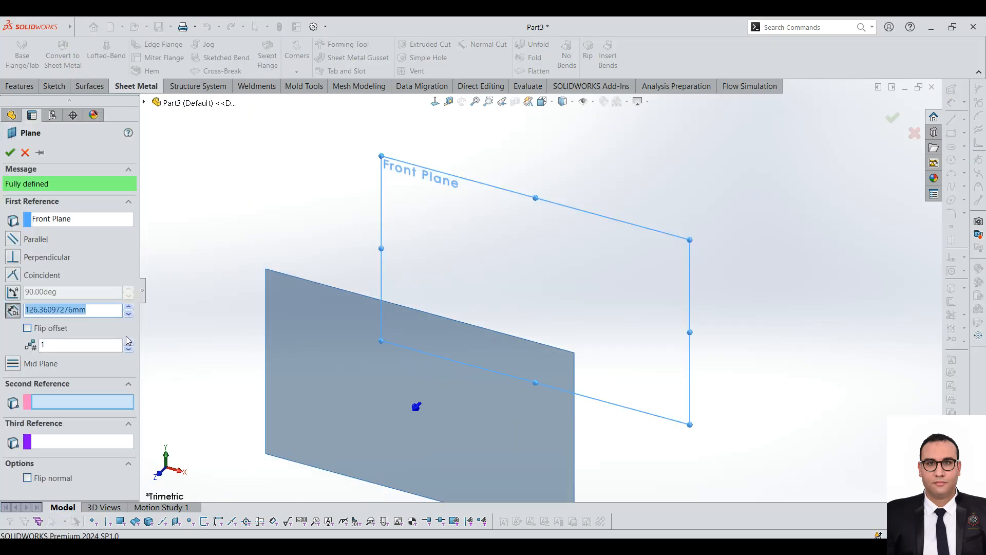
pyautogui.write('400')
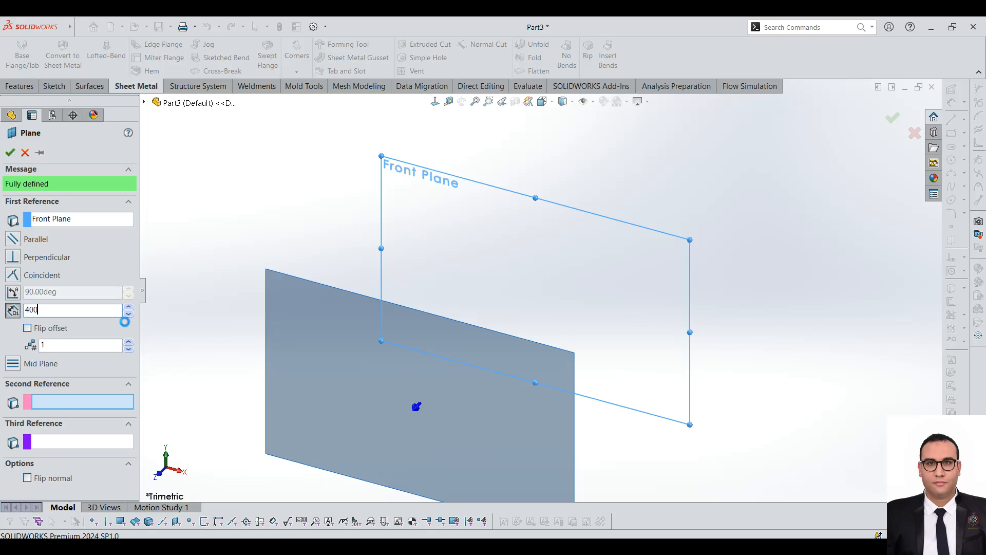
pyautogui.press('Return')
pyautogui.scroll(6, 210, 250)
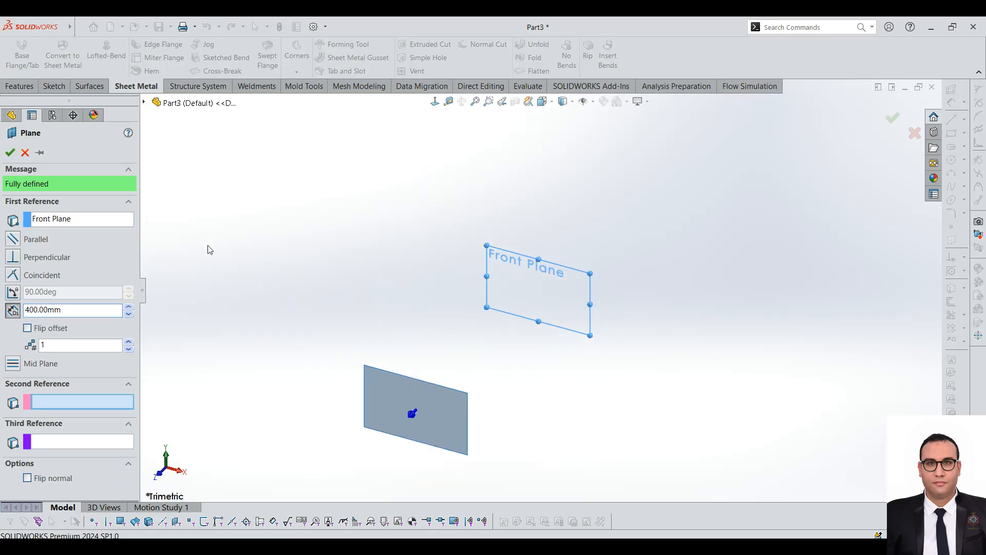
pyautogui.click(10, 152)
pyautogui.scroll(3, 562, 251)
pyautogui.click(45, 206)
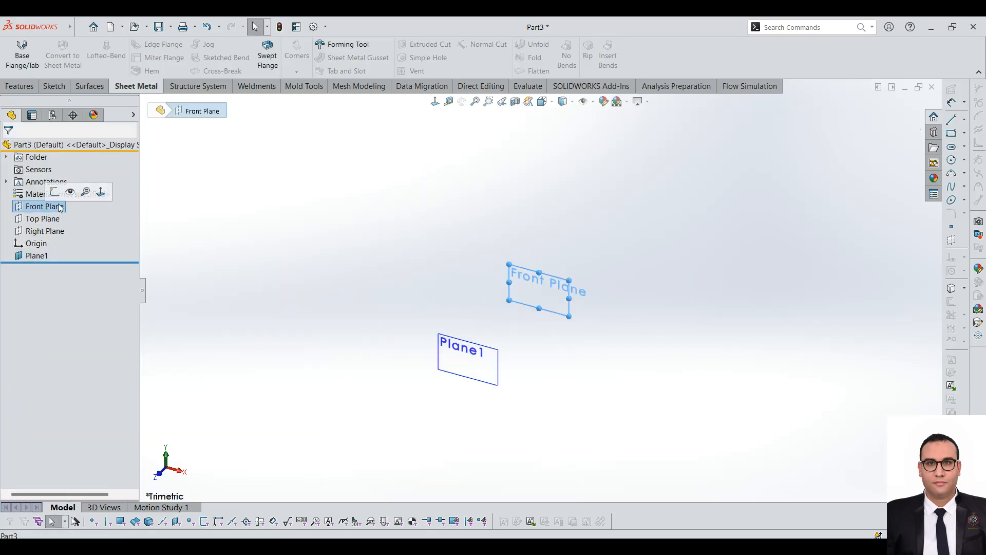
pyautogui.click(76, 196)
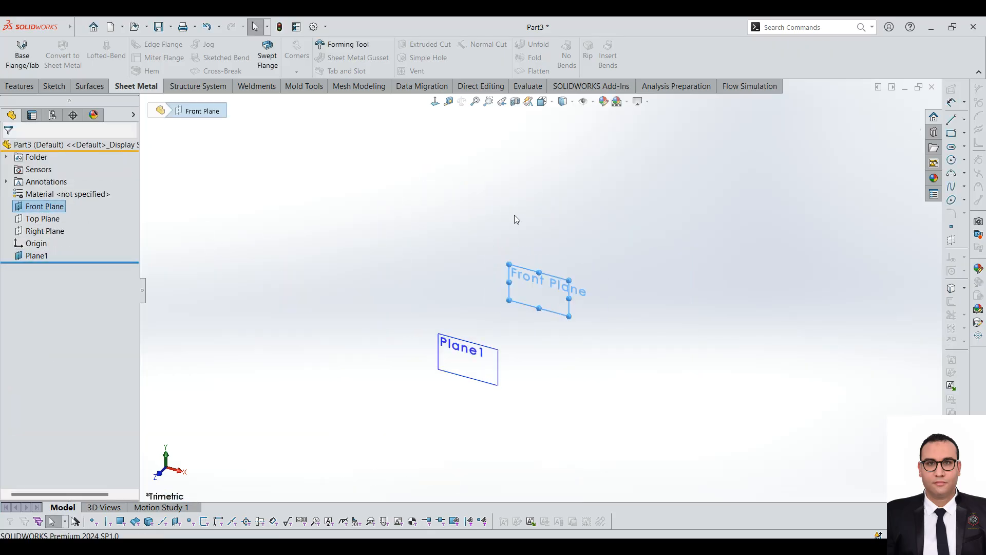
# Step: Sketch a centre rectangle about 78 mm high on the Front Plane, centred on the origin
pyautogui.click(553, 308)
pyautogui.click(48, 87)
pyautogui.click(16, 51)
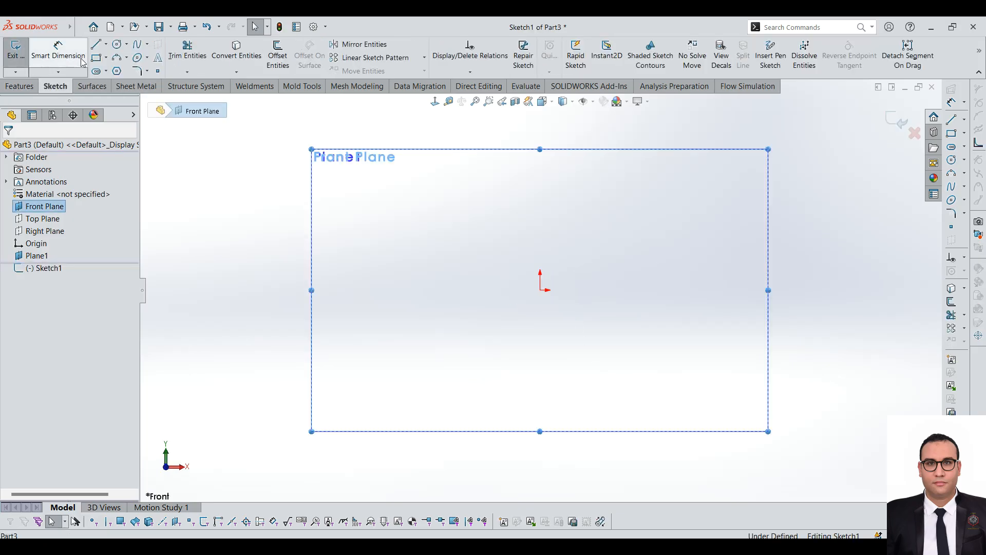
pyautogui.click(106, 58)
pyautogui.click(109, 82)
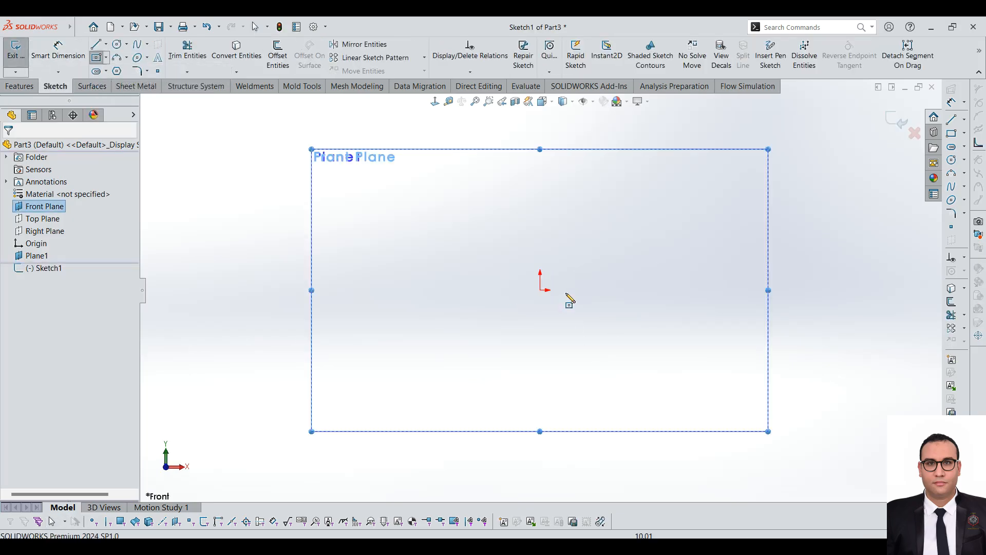
pyautogui.moveTo(540, 290); pyautogui.dragTo(700, 214)
pyautogui.click(709, 190)
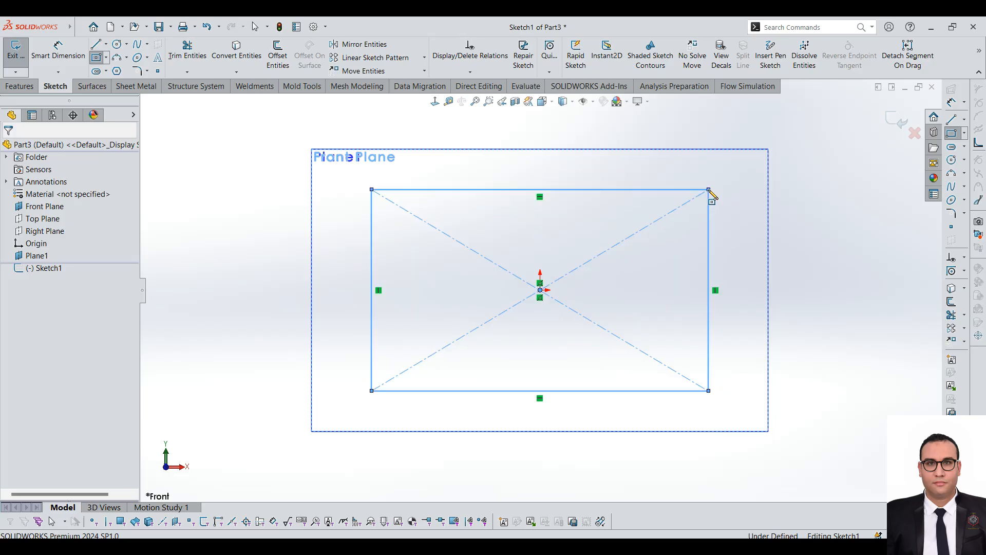
# Step: Dimension the rectangle's vertical side to 200 mm
pyautogui.click(45, 53)
pyautogui.click(372, 249)
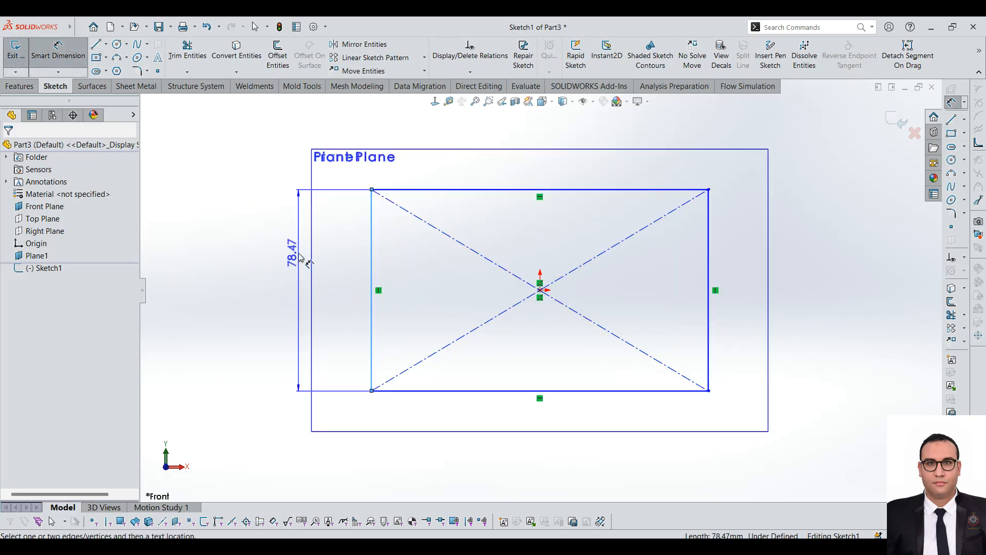
pyautogui.scroll(2, 467, 282)
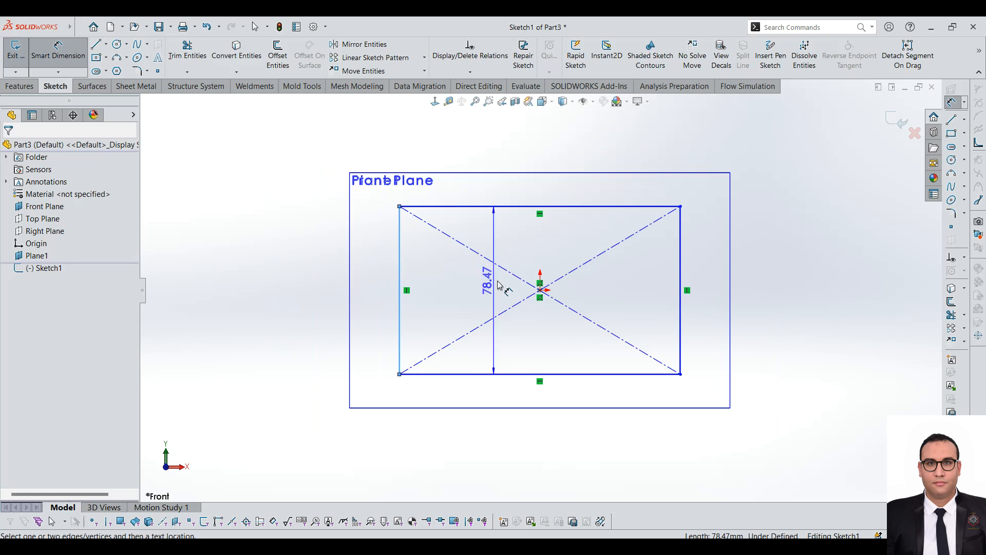
pyautogui.scroll(-1, 331, 254)
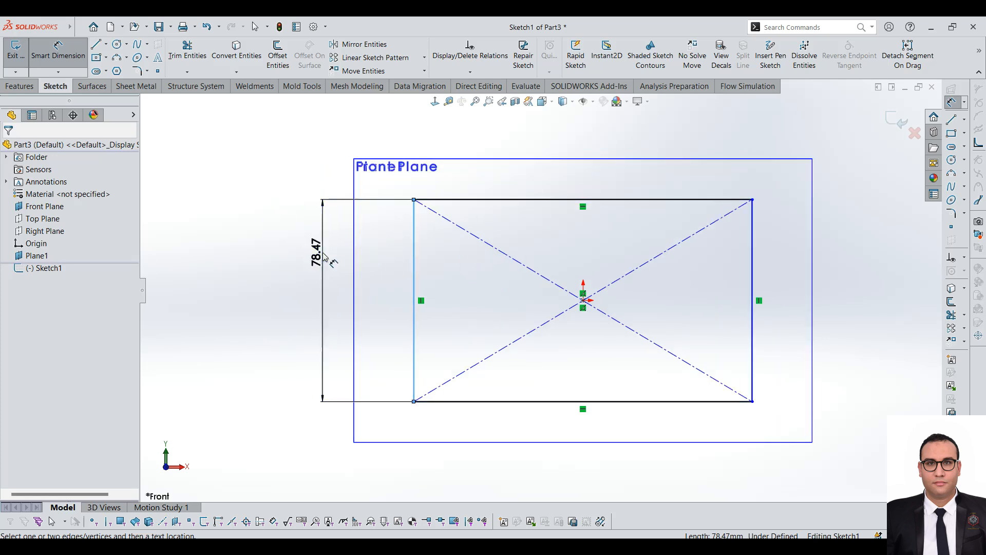
pyautogui.click(323, 252)
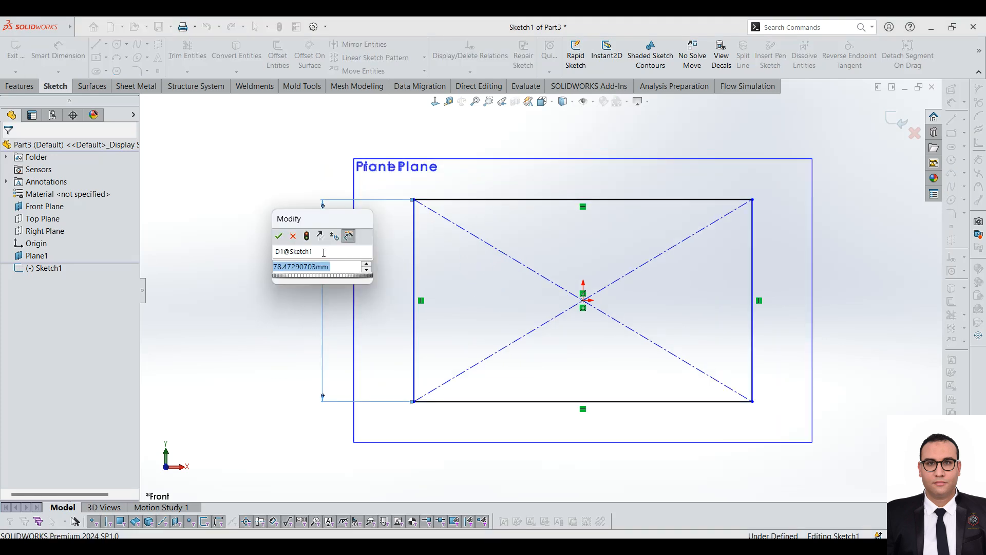
pyautogui.write('200')
pyautogui.press('Return')
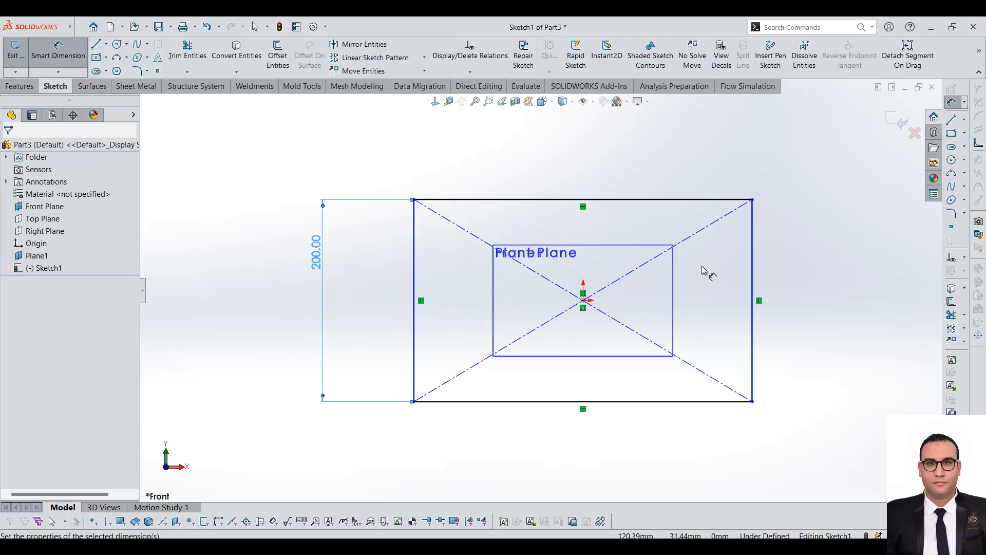
# Step: Dimension the rectangle's horizontal side to 400 mm
pyautogui.click(636, 200)
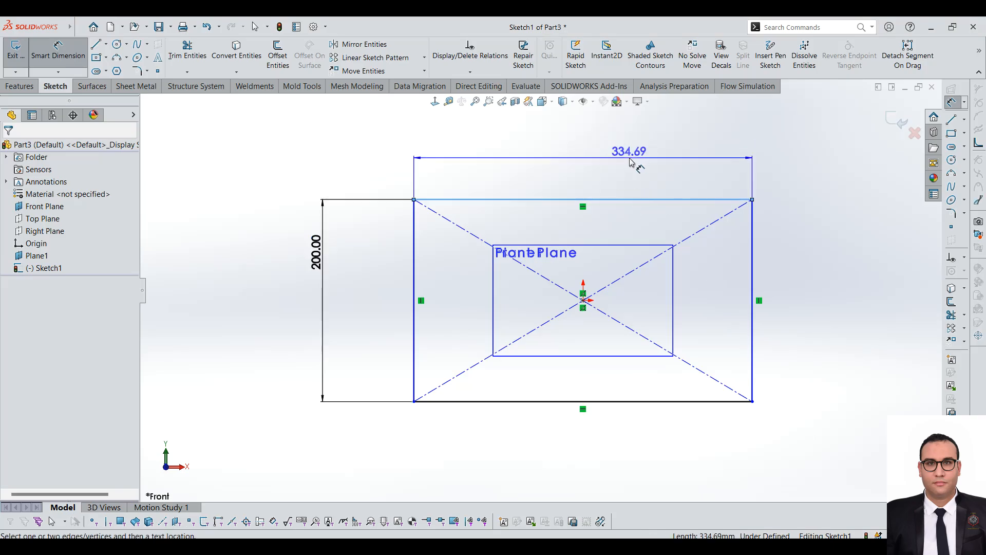
pyautogui.click(631, 160)
pyautogui.write('400')
pyautogui.press('Return')
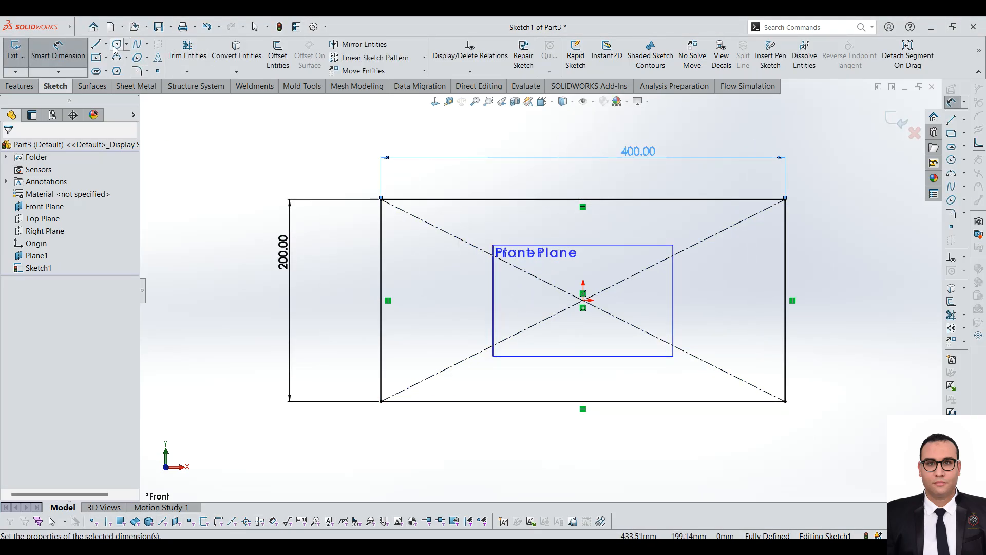
# Step: Draw a vertical centreline about 137 mm long from the origin down past the rectangle's lower edge
pyautogui.click(107, 45)
pyautogui.click(123, 70)
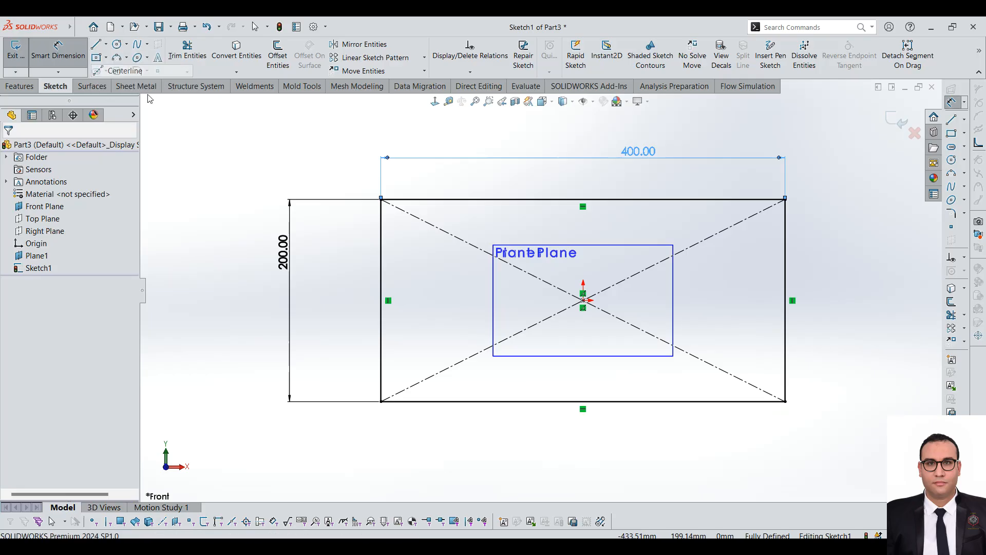
pyautogui.click(584, 300)
pyautogui.scroll(-2, 591, 426)
pyautogui.press('Escape')
pyautogui.scroll(2, 624, 369)
pyautogui.scroll(-2, 625, 354)
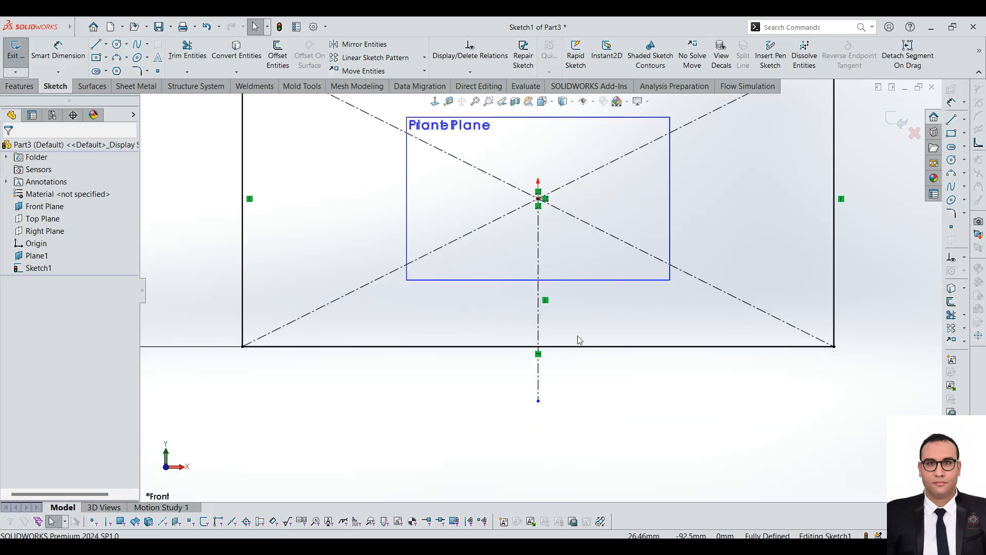
# Step: Offset the vertical centreline 2 mm to both sides with a bi-directional offset
pyautogui.click(538, 306)
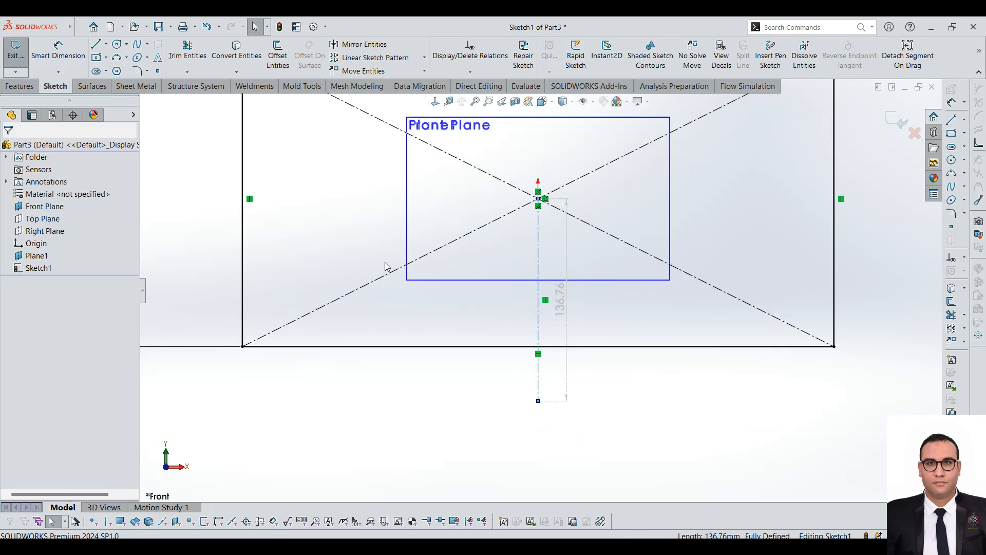
pyautogui.click(277, 61)
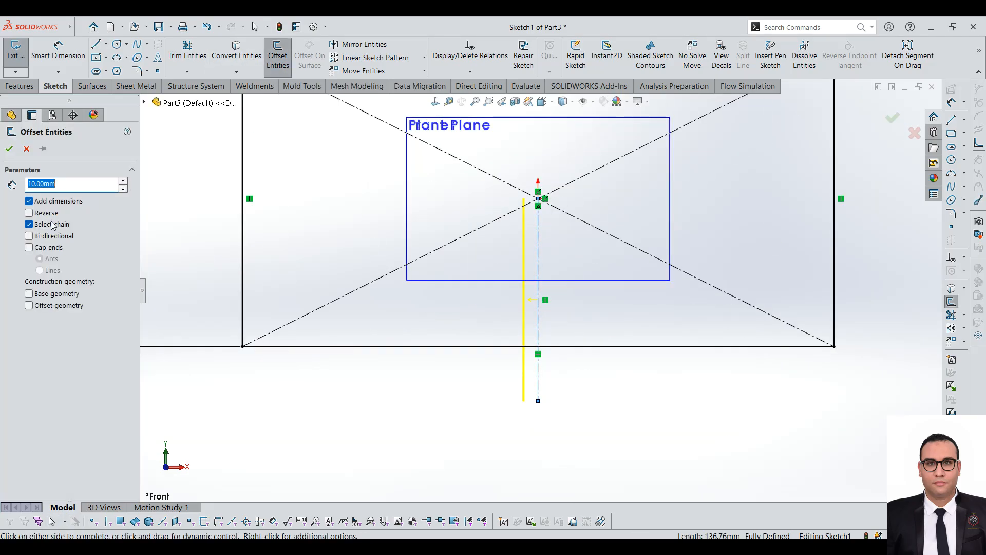
pyautogui.click(48, 237)
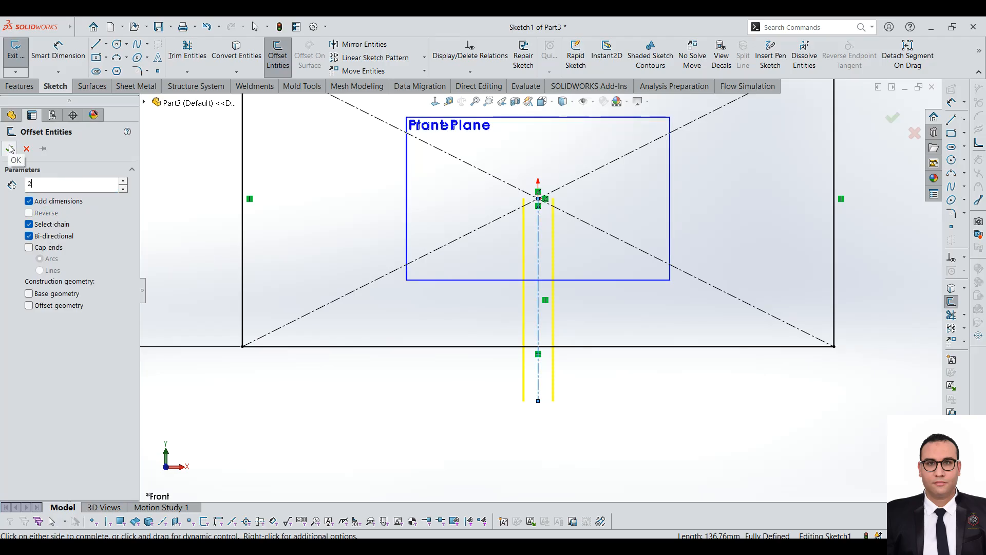
pyautogui.click(359, 383)
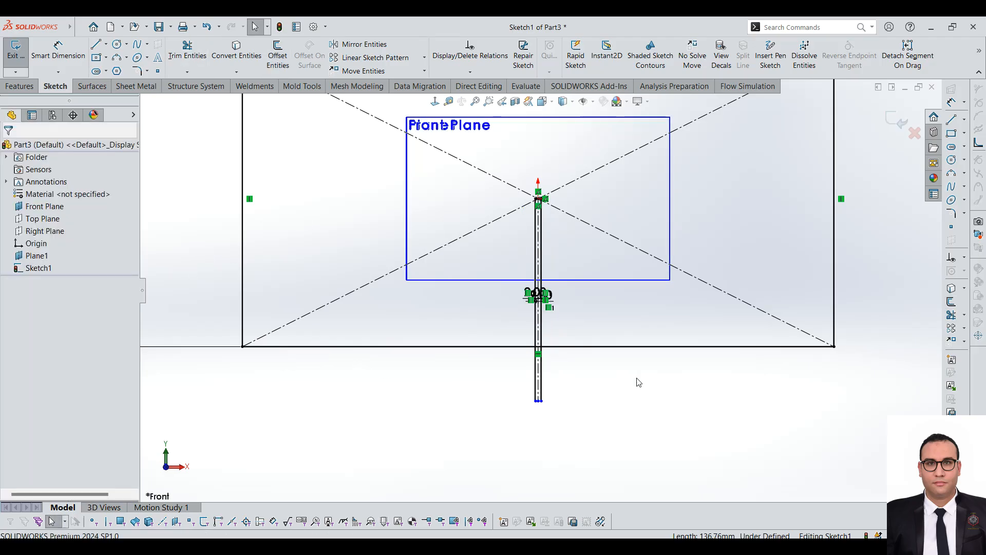
# Step: Convert the two offset lines beside the centreline to construction geometry
pyautogui.scroll(-3, 639, 382)
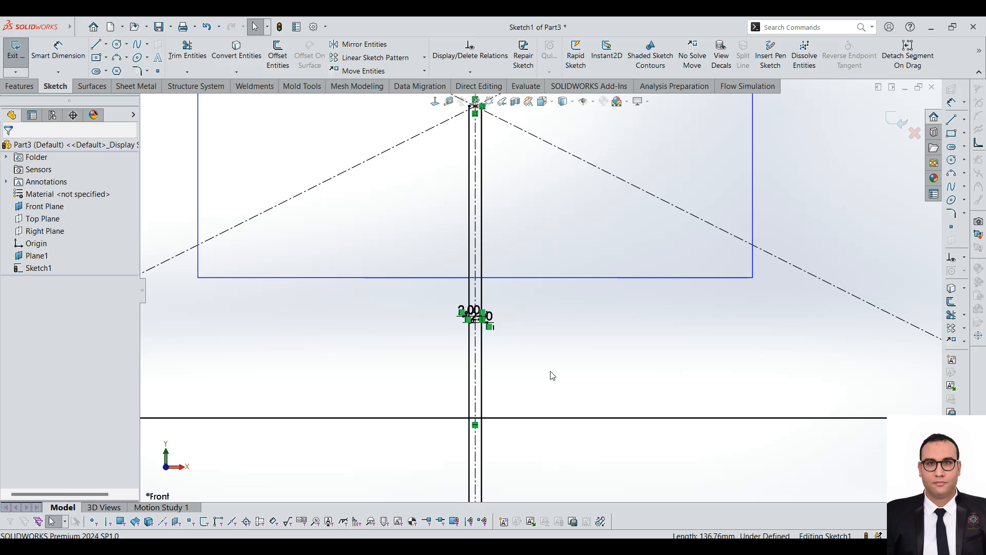
pyautogui.click(482, 294)
pyautogui.click(529, 261)
pyautogui.click(469, 239)
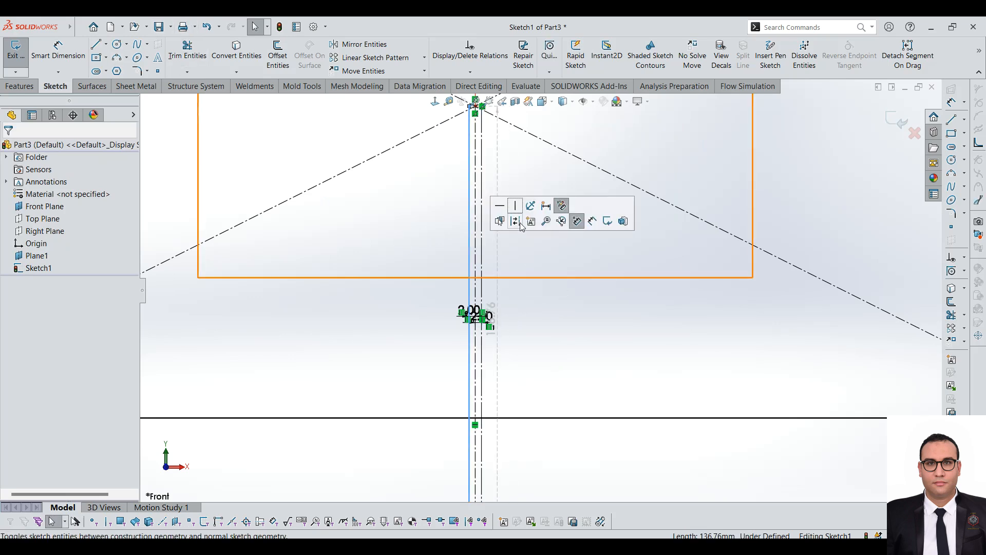
pyautogui.click(519, 223)
# Step: Trim the construction lines' ends below the rectangle and its lower edge between the offset lines, then finish the sketch
pyautogui.click(188, 52)
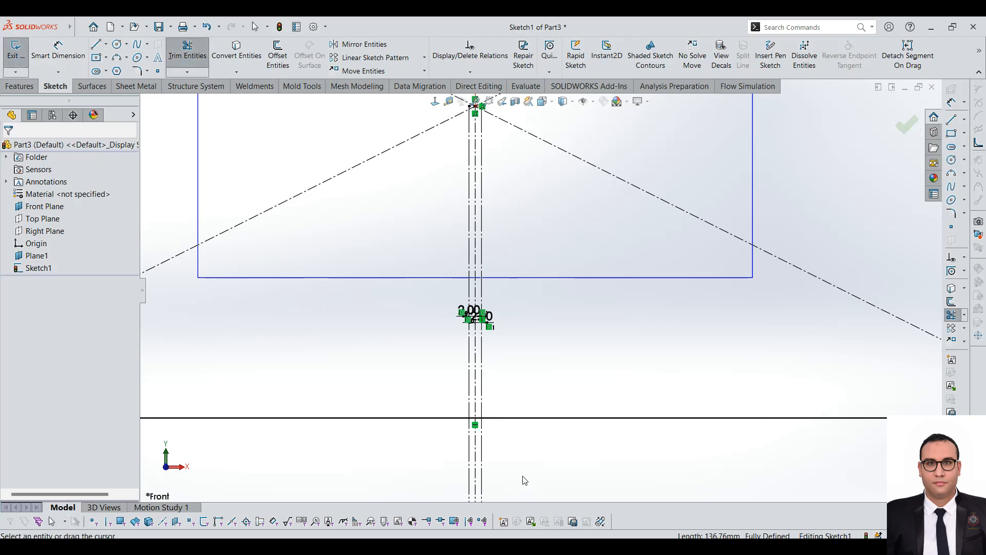
pyautogui.scroll(-5, 480, 456)
pyautogui.moveTo(548, 342); pyautogui.dragTo(400, 350)
pyautogui.moveTo(464, 269); pyautogui.dragTo(448, 272)
pyautogui.scroll(6, 407, 334)
pyautogui.scroll(-8, 513, 283)
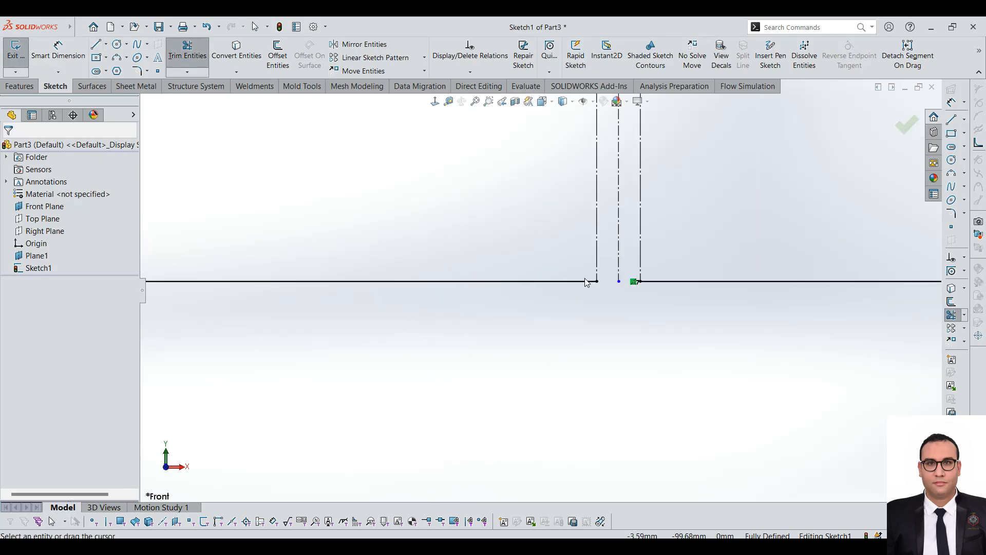
pyautogui.scroll(8, 567, 330)
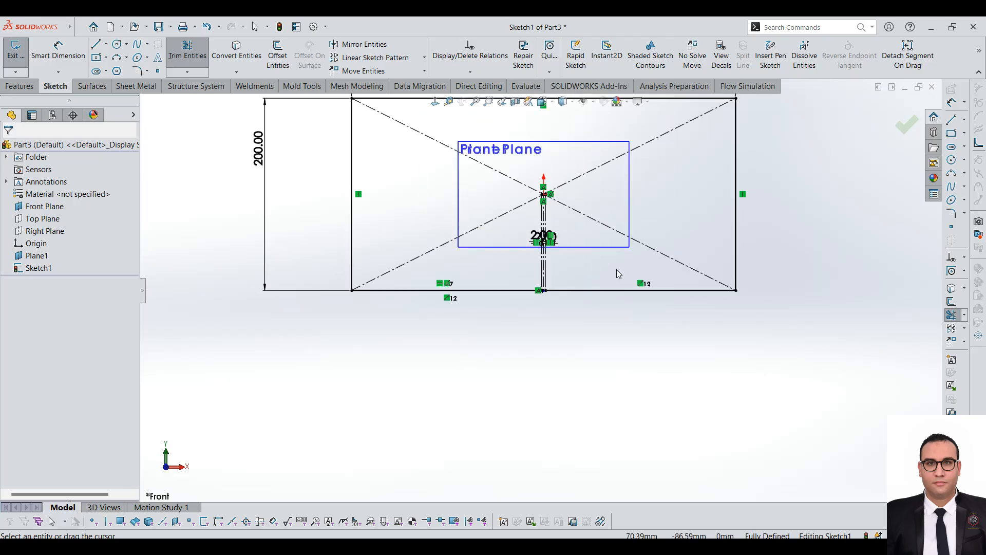
pyautogui.click(10, 51)
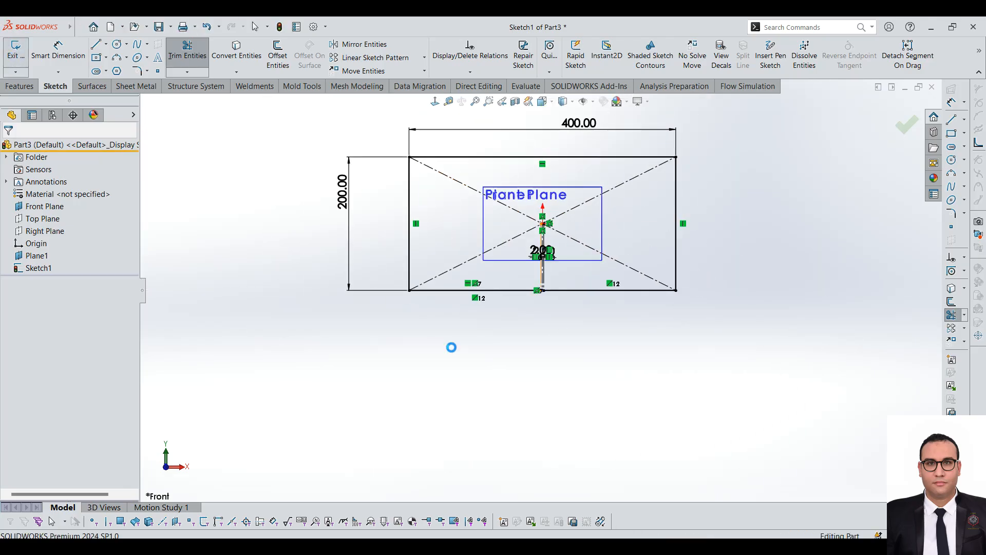
# Step: Start a sketch on Plane1 and draw a 400 mm diameter circle centred on the origin
pyautogui.click(33, 255)
pyautogui.moveTo(408, 242); pyautogui.dragTo(375, 291, button='middle')
pyautogui.click(15, 52)
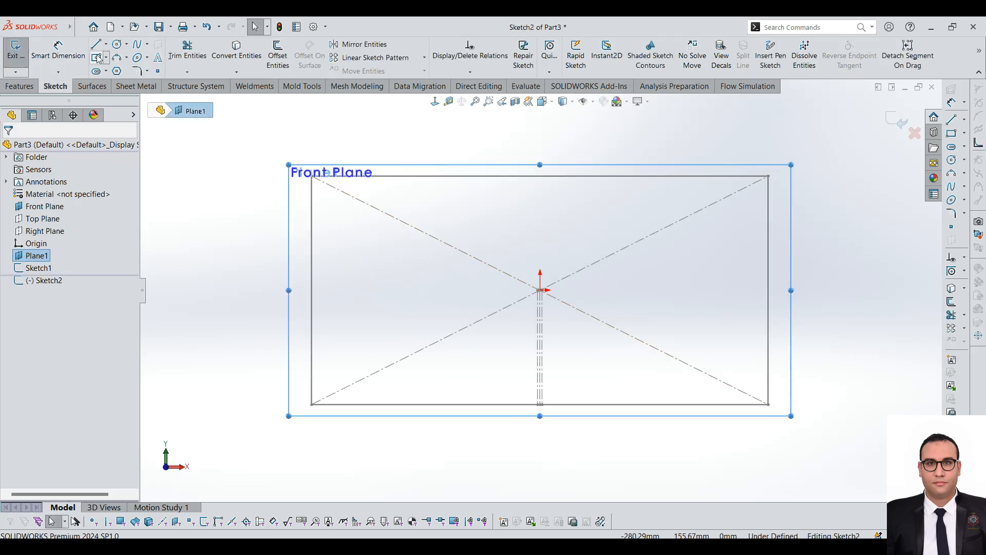
pyautogui.click(117, 44)
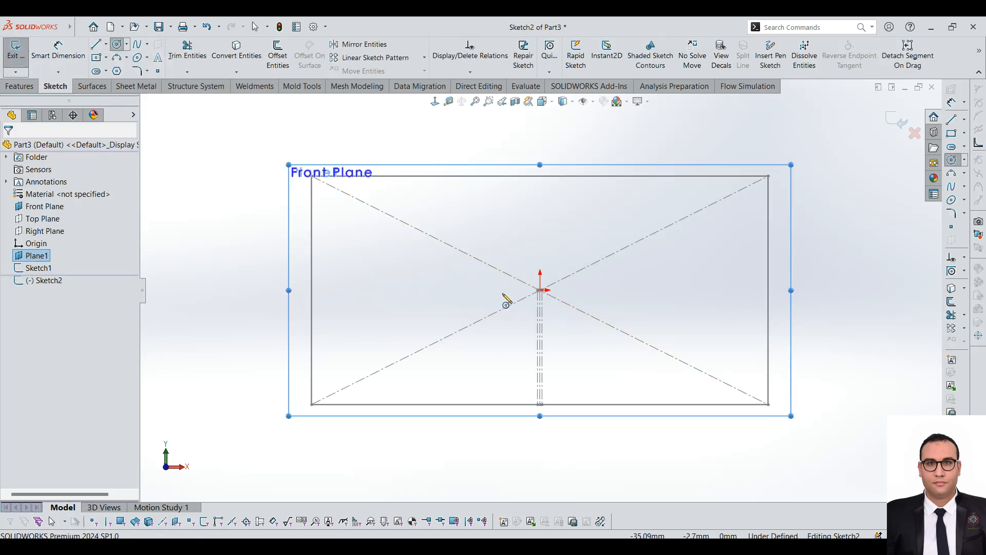
pyautogui.scroll(-9, 540, 290)
pyautogui.click(540, 290)
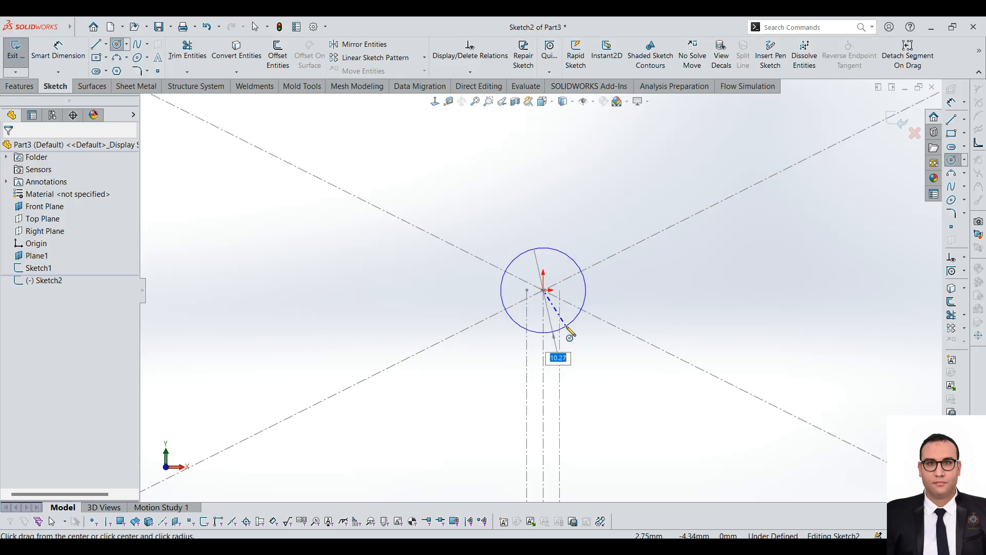
pyautogui.scroll(11, 578, 329)
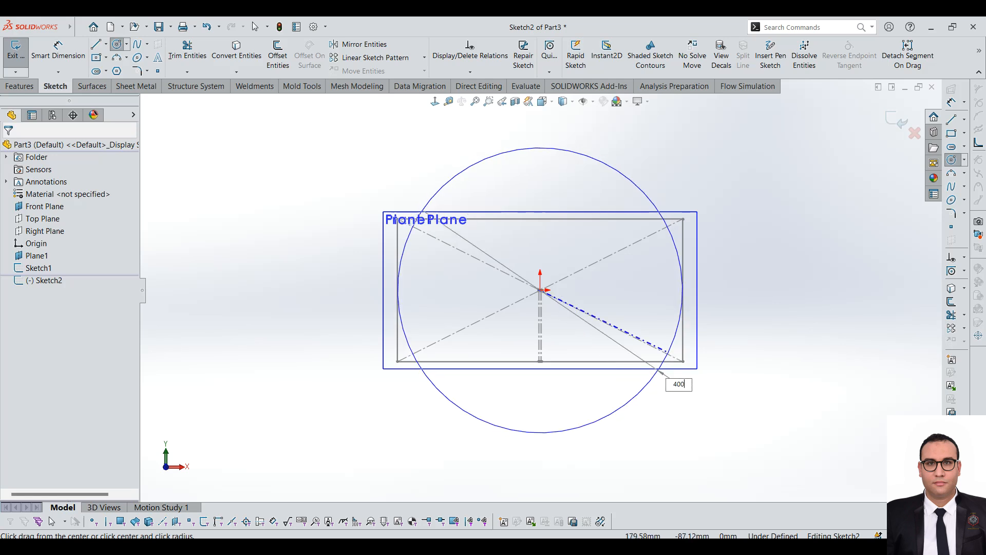
pyautogui.press('Return')
pyautogui.click(80, 27)
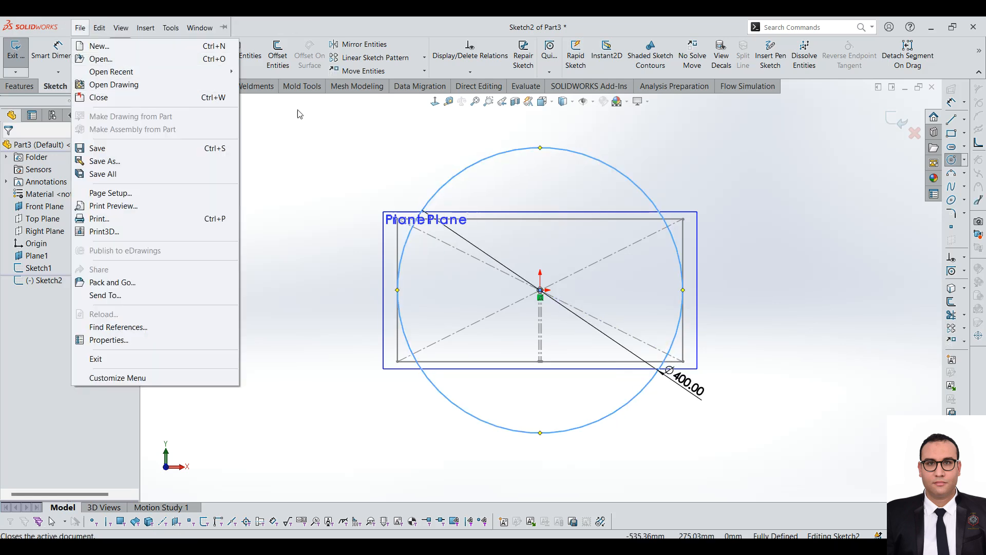
pyautogui.click(401, 19)
pyautogui.scroll(-3, 549, 335)
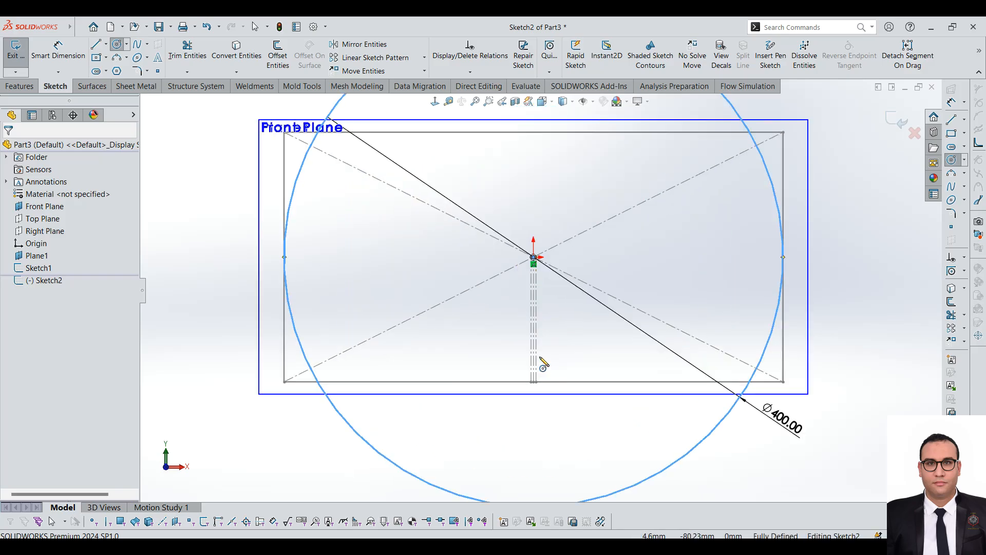
pyautogui.press('Escape')
# Step: Convert the two offset construction lines of the rectangle sketch into entities of the circle sketch
pyautogui.scroll(-3, 541, 358)
pyautogui.click(540, 331)
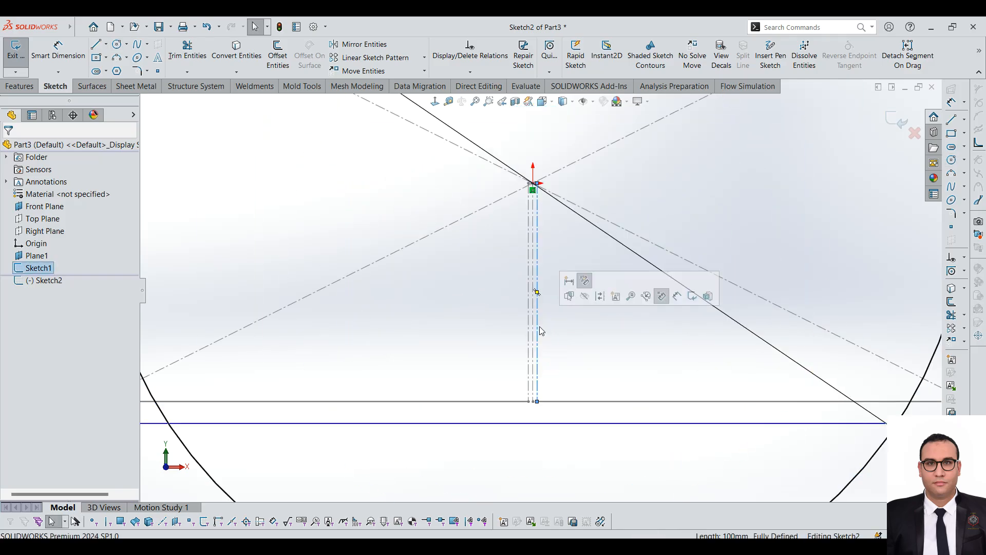
pyautogui.click(243, 60)
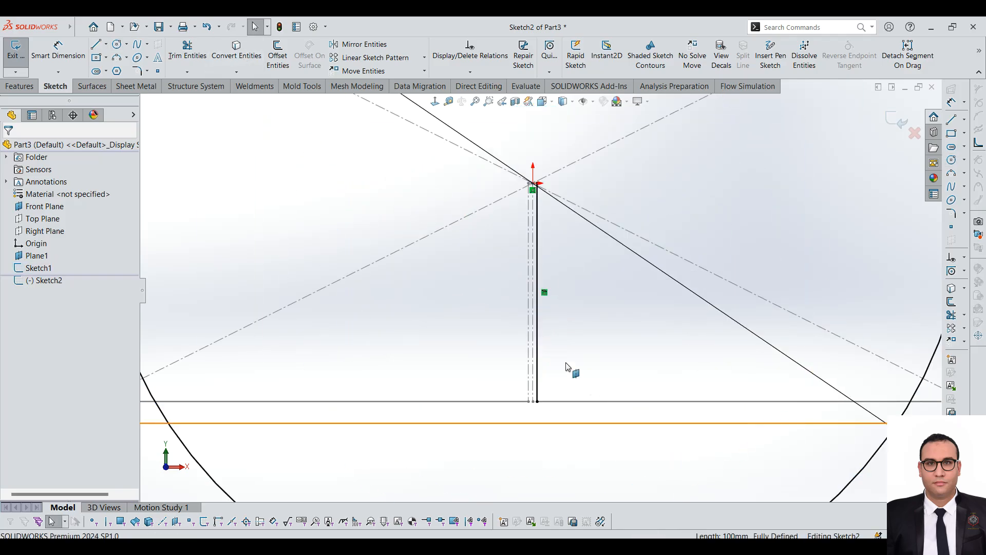
pyautogui.click(525, 319)
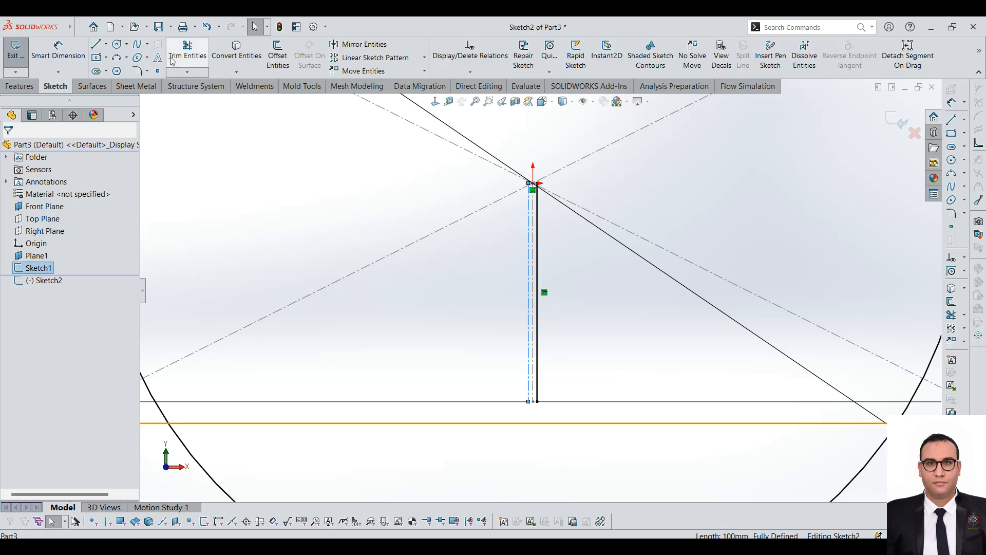
pyautogui.click(235, 56)
# Step: Lengthen both converted vertical lines downward to about 217 mm so they cross the circle's lower arc
pyautogui.scroll(4, 616, 385)
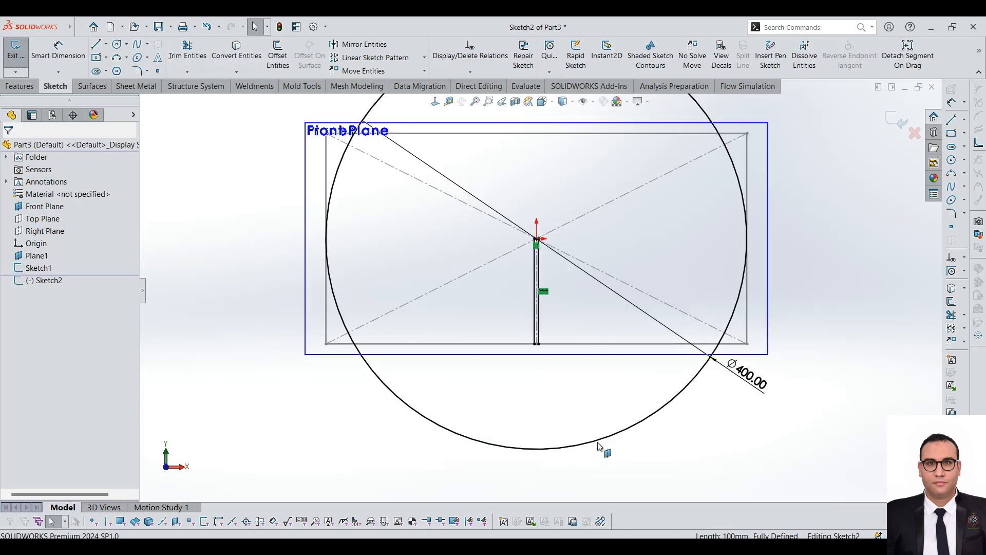
pyautogui.scroll(-3, 598, 444)
pyautogui.moveTo(485, 242); pyautogui.dragTo(486, 382)
pyautogui.moveTo(496, 460); pyautogui.dragTo(496, 456)
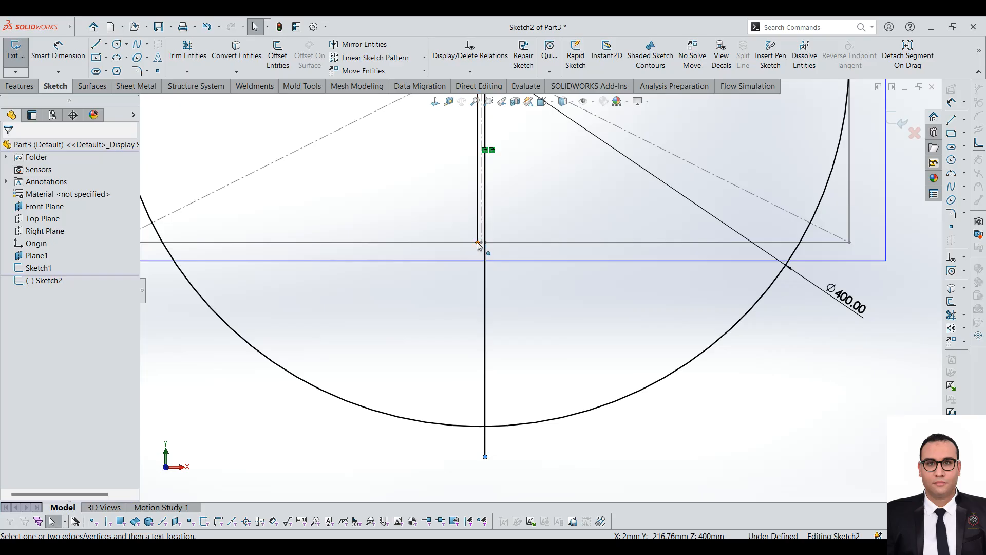
pyautogui.moveTo(478, 243); pyautogui.dragTo(476, 456)
# Step: Change the two lengthened vertical lines to construction geometry
pyautogui.scroll(-3, 476, 457)
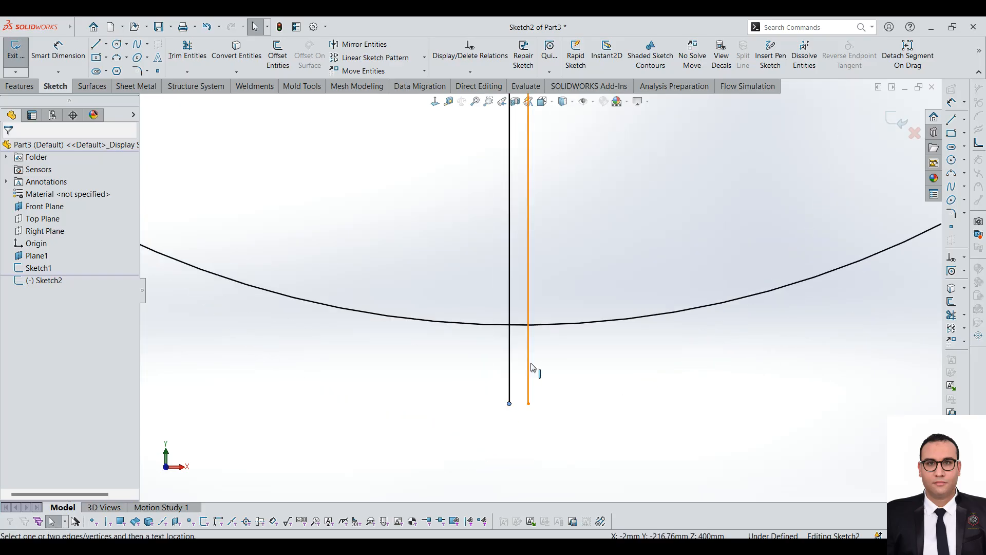
pyautogui.click(532, 367)
pyautogui.click(573, 332)
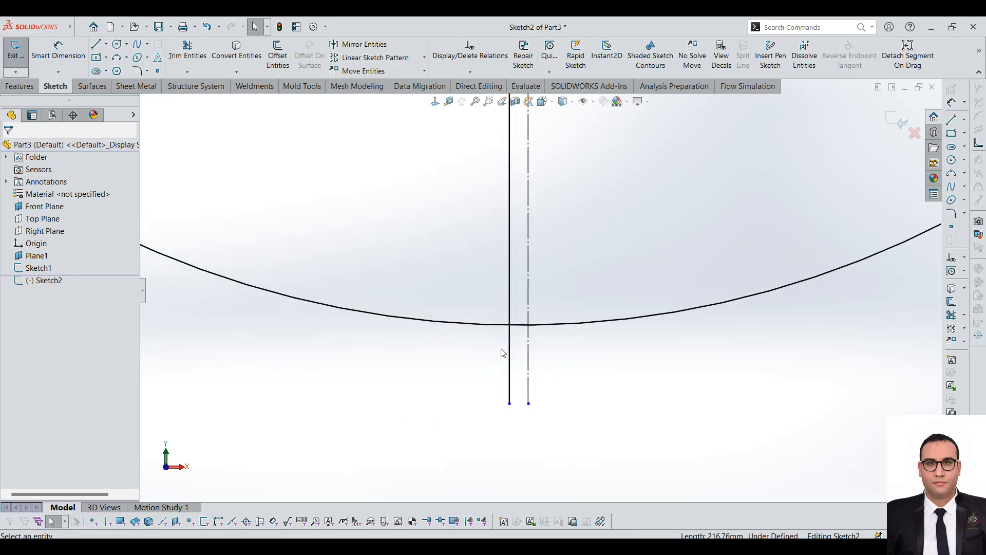
pyautogui.click(510, 349)
pyautogui.click(555, 312)
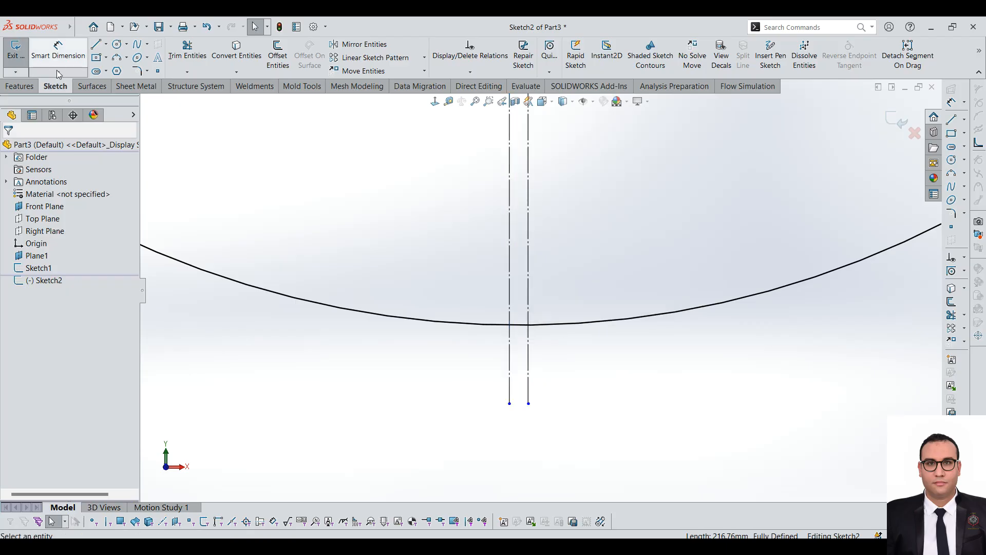
# Step: Trim the circle's arc between the two construction lines and their ends below it, then finish the sketch
pyautogui.click(174, 56)
pyautogui.scroll(-4, 453, 307)
pyautogui.moveTo(539, 398); pyautogui.dragTo(655, 411)
pyautogui.scroll(6, 550, 396)
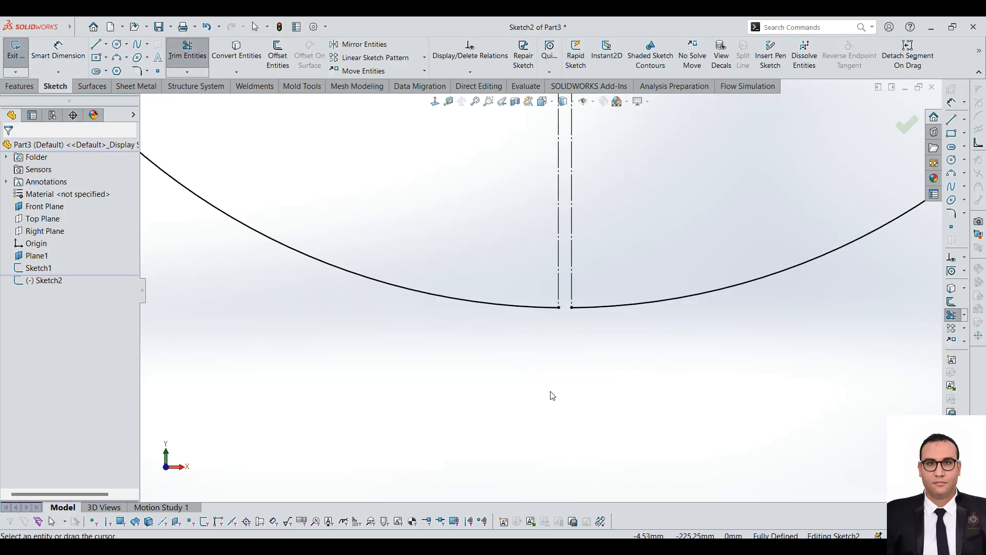
pyautogui.scroll(-2, 578, 212)
pyautogui.scroll(1, 575, 223)
pyautogui.click(16, 49)
# Step: Start a Lofted-Bend with the open circle and the open rectangle sketches as its profiles
pyautogui.scroll(1, 558, 304)
pyautogui.moveTo(557, 303)
pyautogui.mouseDown(button='middle')
pyautogui.moveTo(550, 189)
pyautogui.moveTo(504, 220)
pyautogui.moveTo(661, 273)
pyautogui.mouseUp(button='middle')
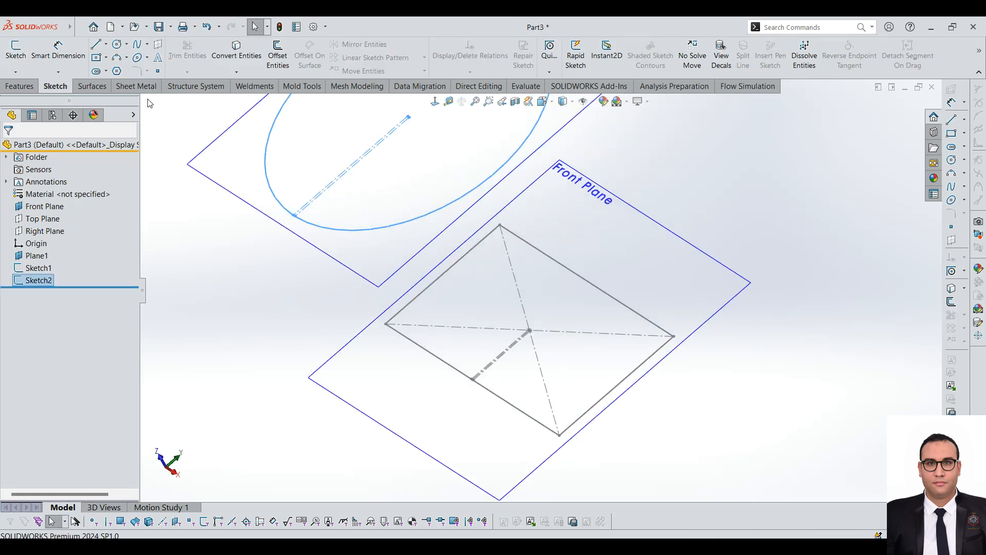
pyautogui.click(136, 85)
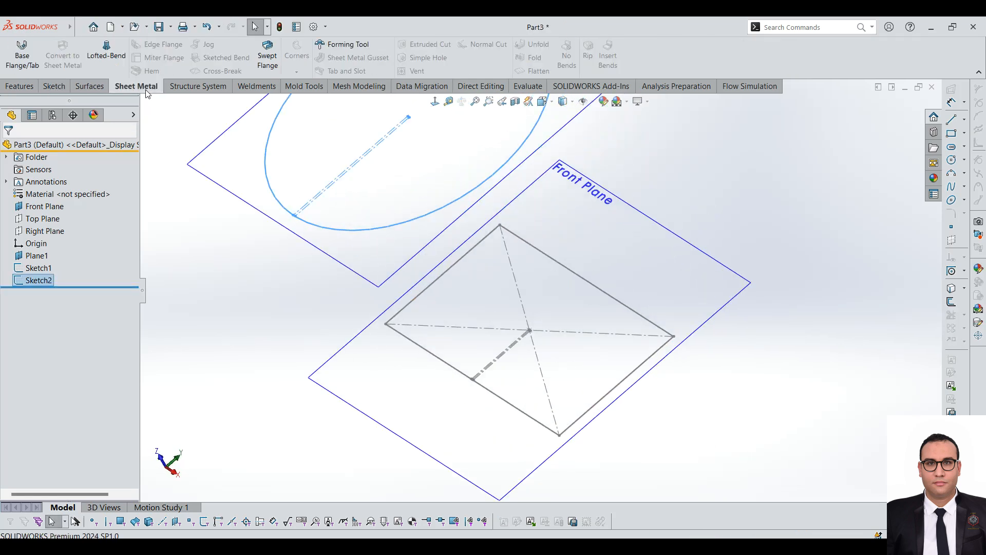
pyautogui.click(114, 59)
pyautogui.click(571, 307)
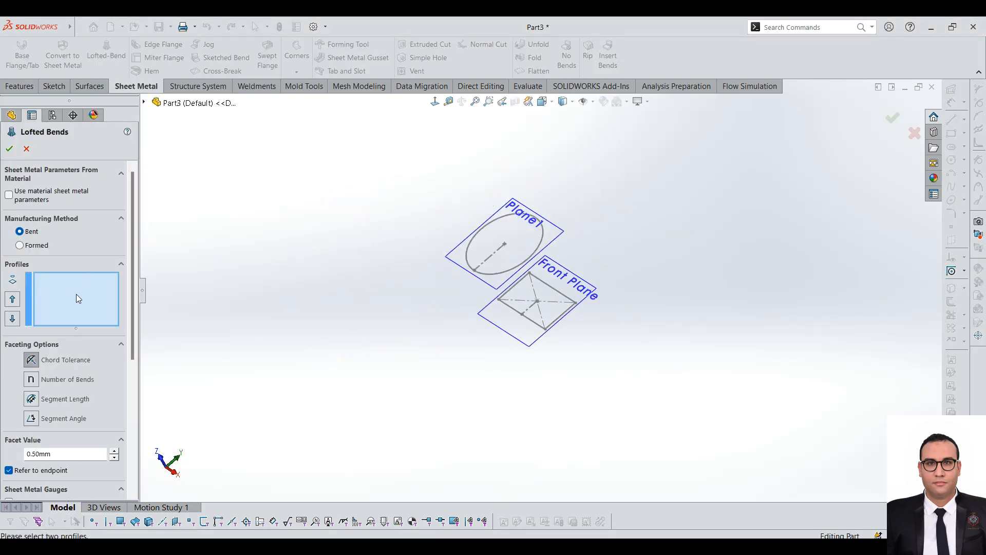
pyautogui.scroll(-3, 527, 262)
pyautogui.click(557, 223)
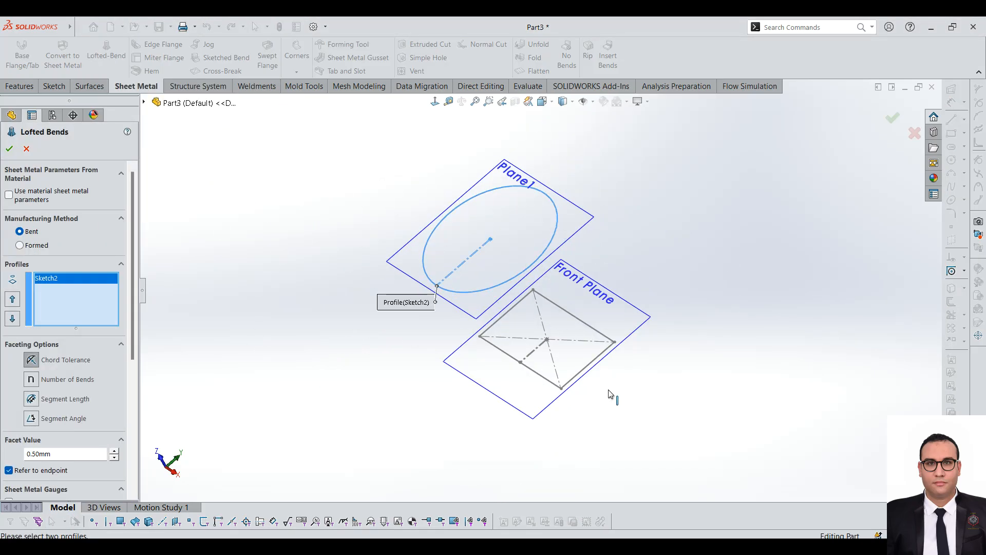
pyautogui.click(568, 311)
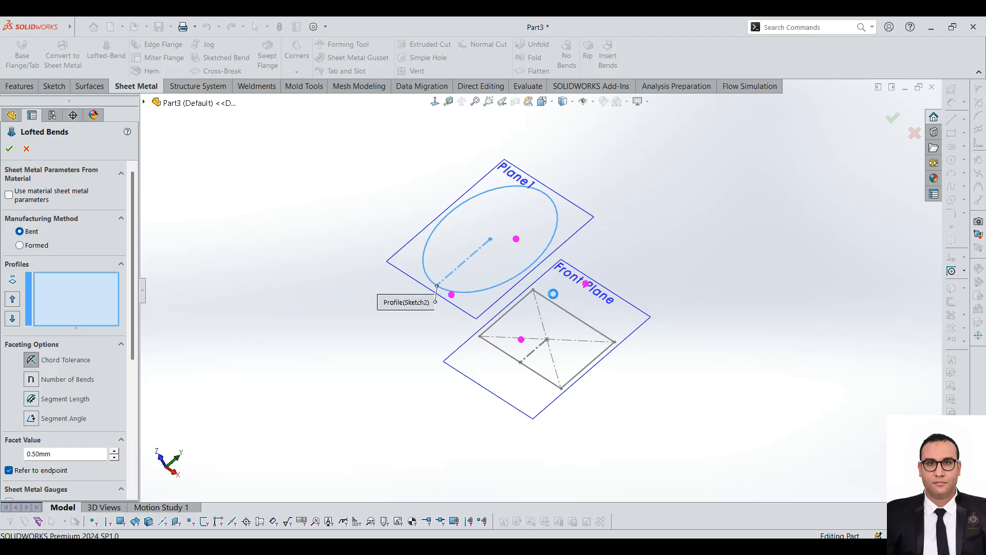
# Step: Inspect the lofted bend preview, try the Formed manufacturing method, and return to Bent
pyautogui.moveTo(563, 272)
pyautogui.mouseDown(button='middle')
pyautogui.moveTo(572, 209)
pyautogui.moveTo(560, 257)
pyautogui.moveTo(572, 279)
pyautogui.moveTo(542, 264)
pyautogui.moveTo(577, 244)
pyautogui.moveTo(614, 249)
pyautogui.moveTo(606, 267)
pyautogui.mouseUp(button='middle')
pyautogui.scroll(-3, 555, 278)
pyautogui.scroll(3, 545, 274)
pyautogui.scroll(3, 558, 296)
pyautogui.scroll(-1, 493, 345)
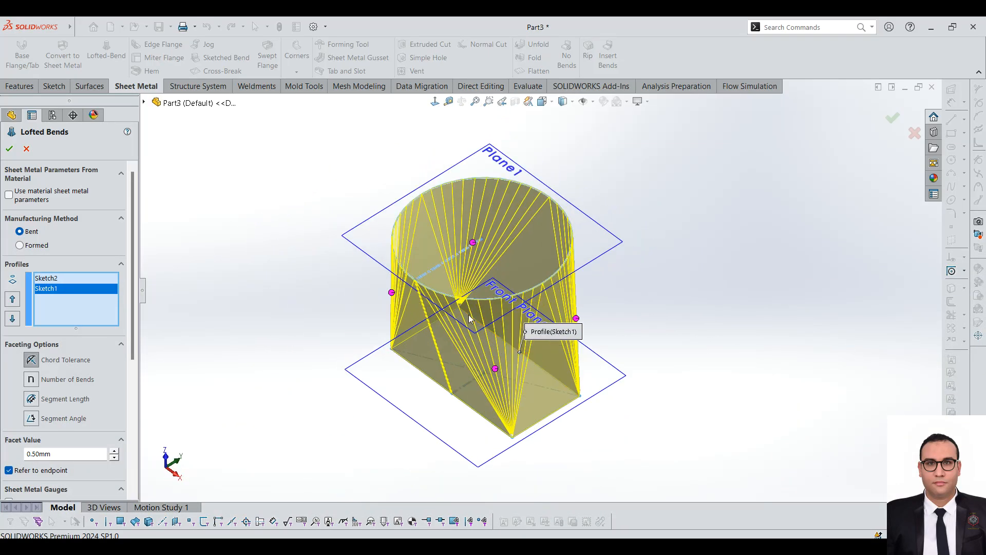
pyautogui.click(20, 245)
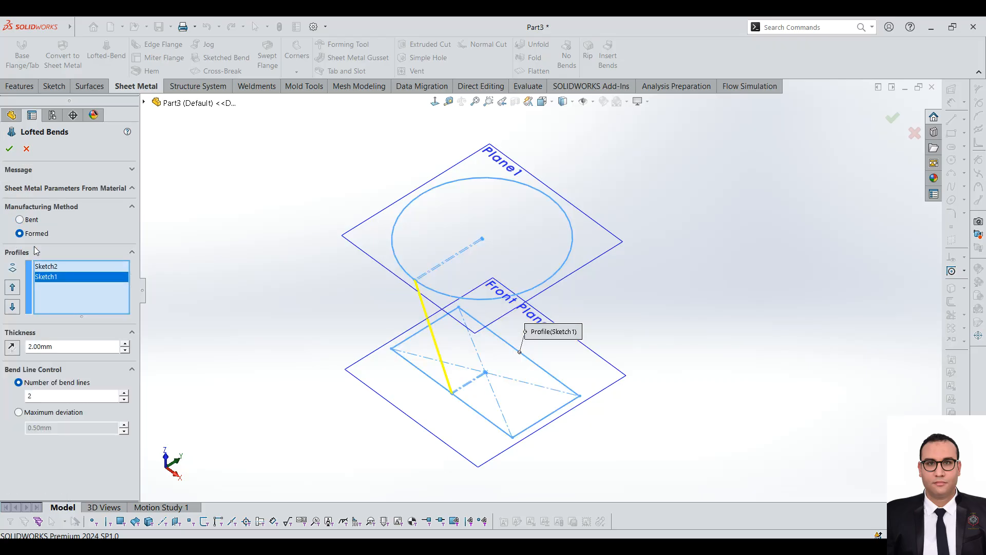
pyautogui.click(32, 220)
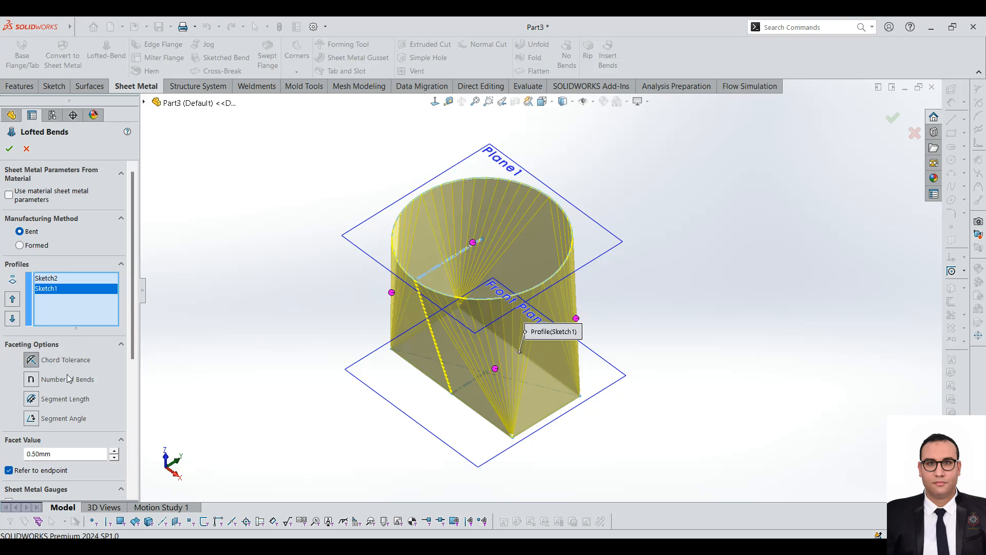
# Step: Set the lofted bend's faceting option to Number of Bends
pyautogui.scroll(-2, 581, 324)
pyautogui.scroll(2, 580, 324)
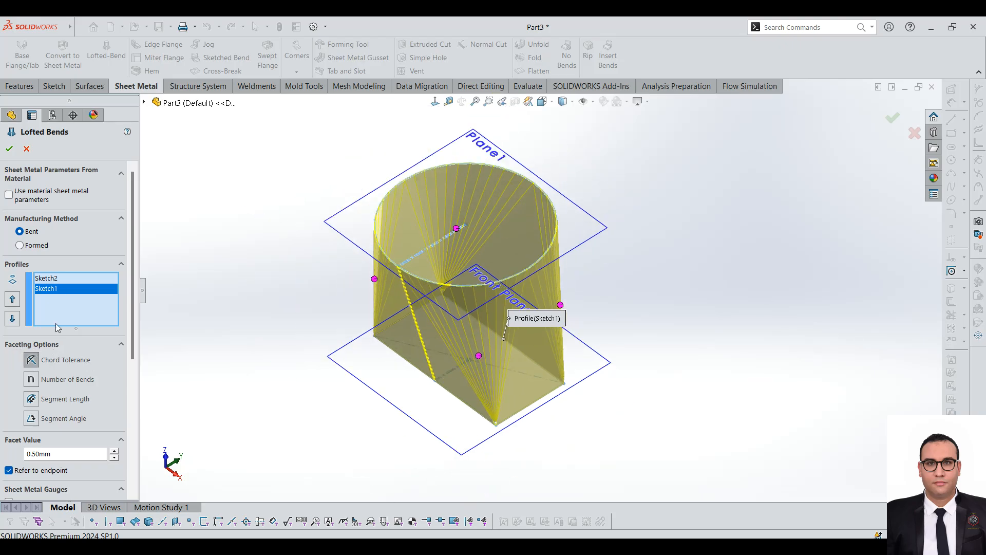
pyautogui.click(32, 380)
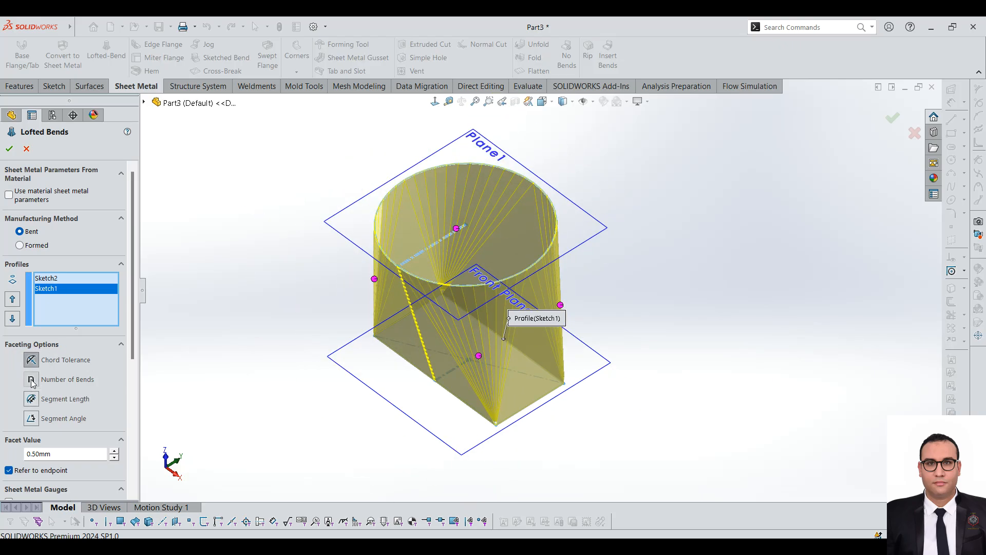
# Step: Try a facet value of 5 bends, and Segment Length faceting at 5 mm, on the lofted bend preview
pyautogui.click(114, 451)
pyautogui.click(114, 451)
pyautogui.click(114, 451)
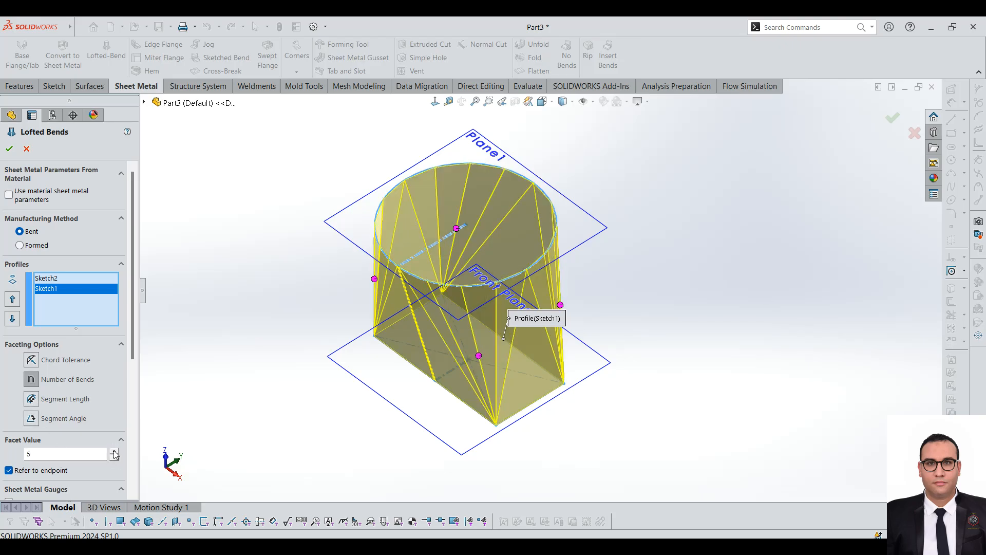
pyautogui.scroll(-2, 534, 216)
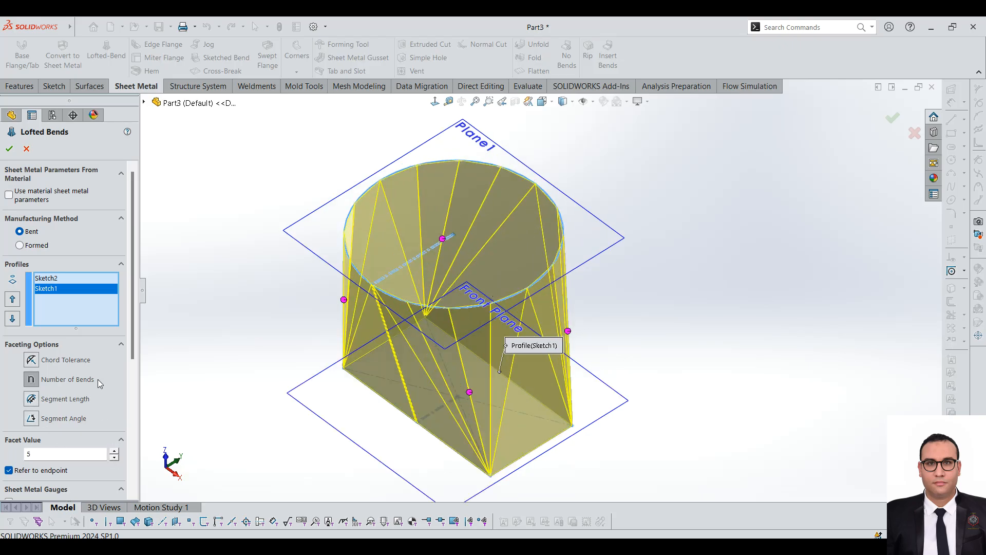
pyautogui.click(32, 401)
pyautogui.scroll(-5, 504, 194)
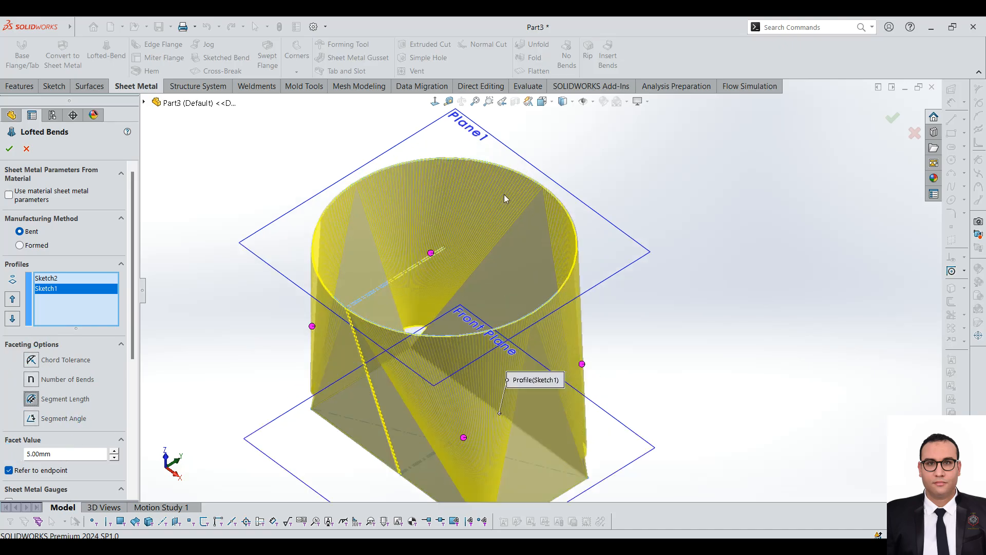
pyautogui.scroll(1, 383, 204)
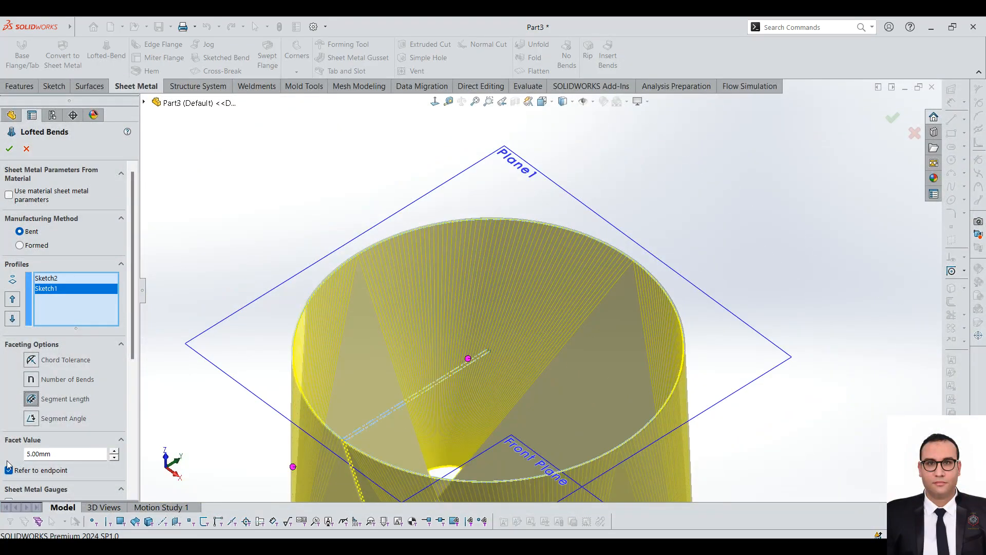
# Step: Switch the lofted bend's faceting option to Chord Tolerance with a 0.50 mm facet value and bring up the remaining sheet metal parameters
pyautogui.click(31, 360)
pyautogui.scroll(3, 429, 304)
pyautogui.moveTo(132, 338); pyautogui.dragTo(139, 469)
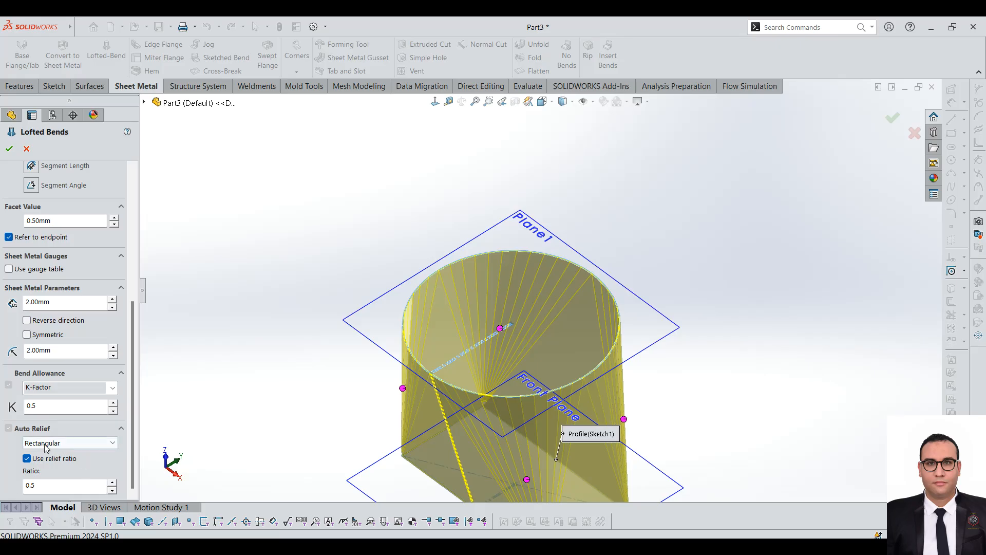
# Step: Examine the relief at the rectangular end's corner in the lofted bend preview
pyautogui.scroll(2, 486, 339)
pyautogui.scroll(-2, 593, 329)
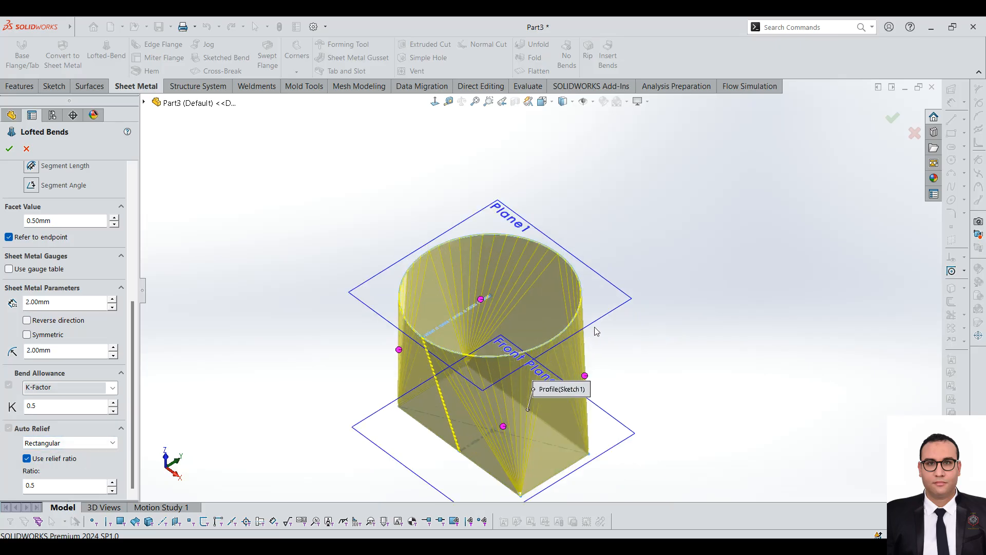
pyautogui.scroll(2, 515, 352)
pyautogui.scroll(-2, 566, 361)
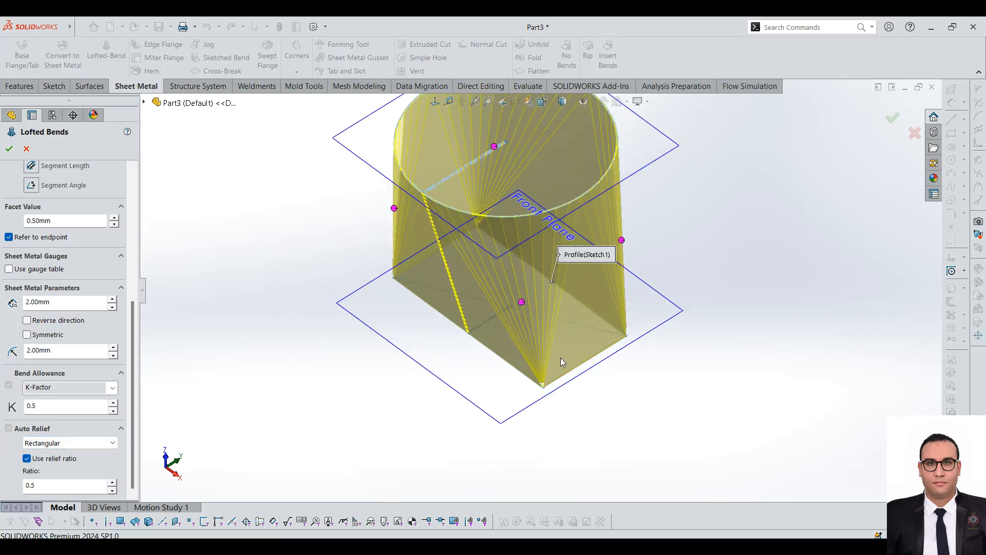
pyautogui.scroll(-3, 519, 352)
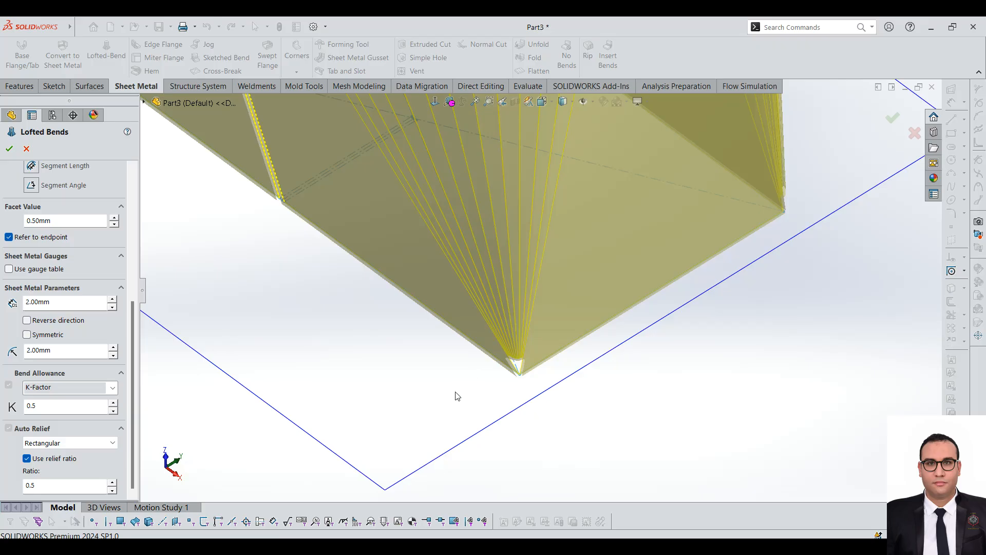
pyautogui.scroll(1, 457, 396)
pyautogui.scroll(4, 525, 322)
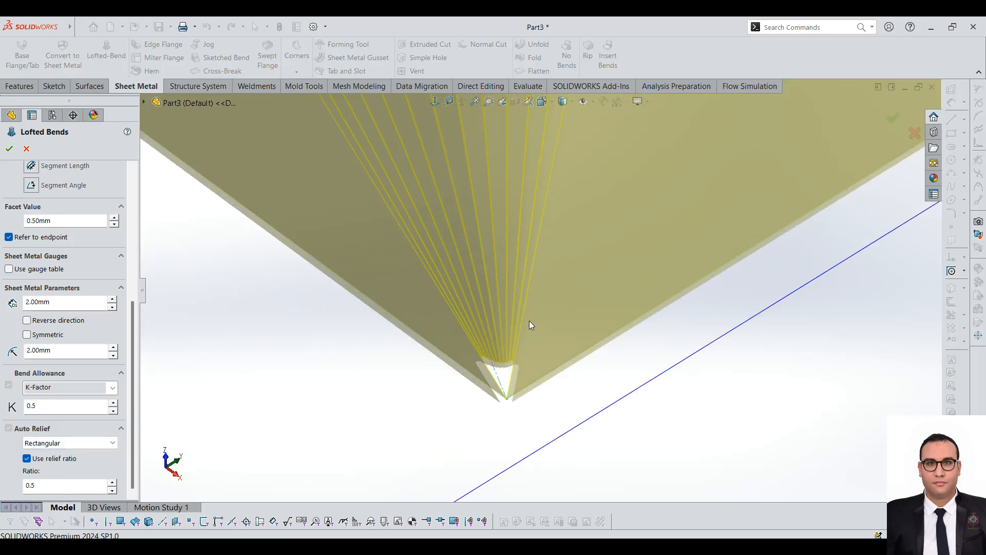
pyautogui.scroll(-2, 547, 290)
# Step: Accept the lofted bend and hide Plane1 at its circular end
pyautogui.click(9, 148)
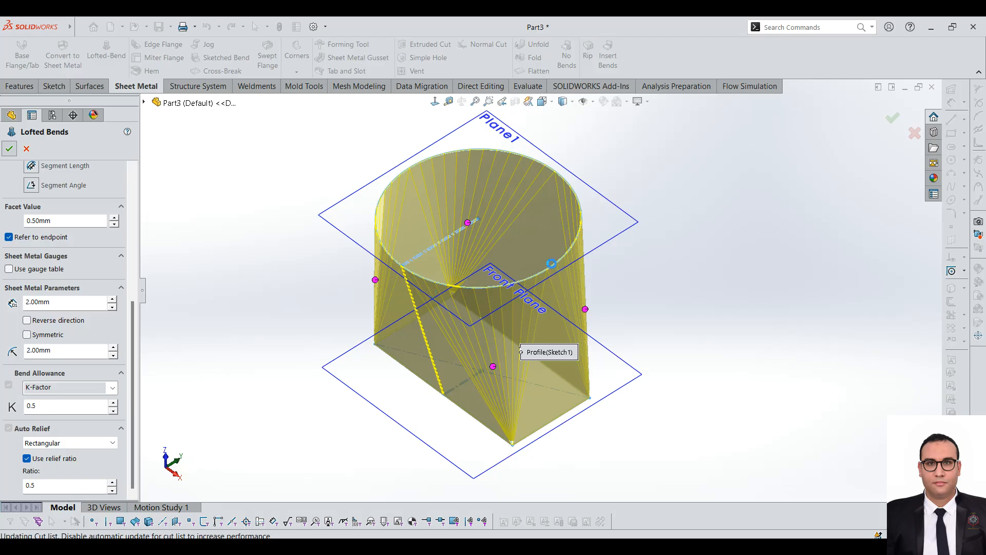
pyautogui.scroll(3, 491, 224)
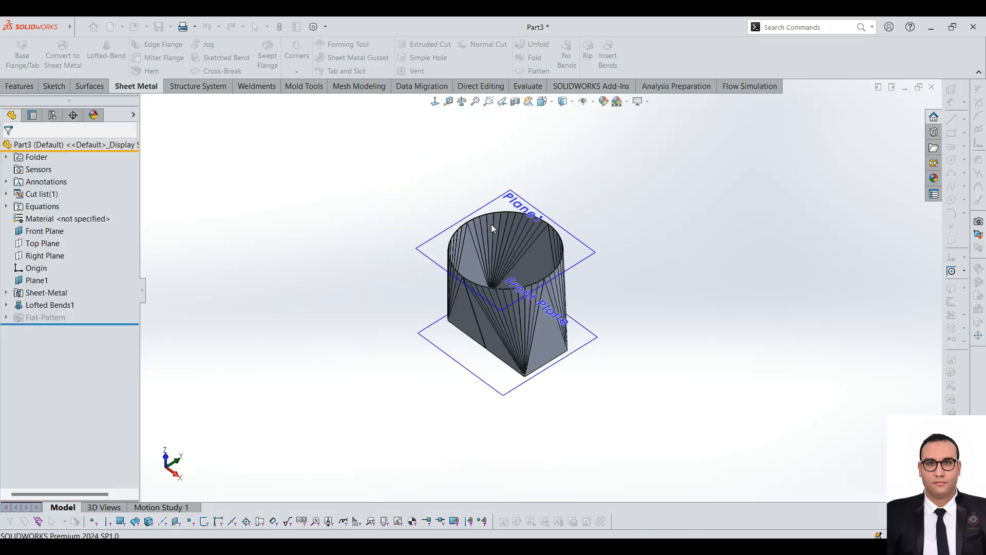
pyautogui.scroll(-3, 571, 247)
pyautogui.click(590, 246)
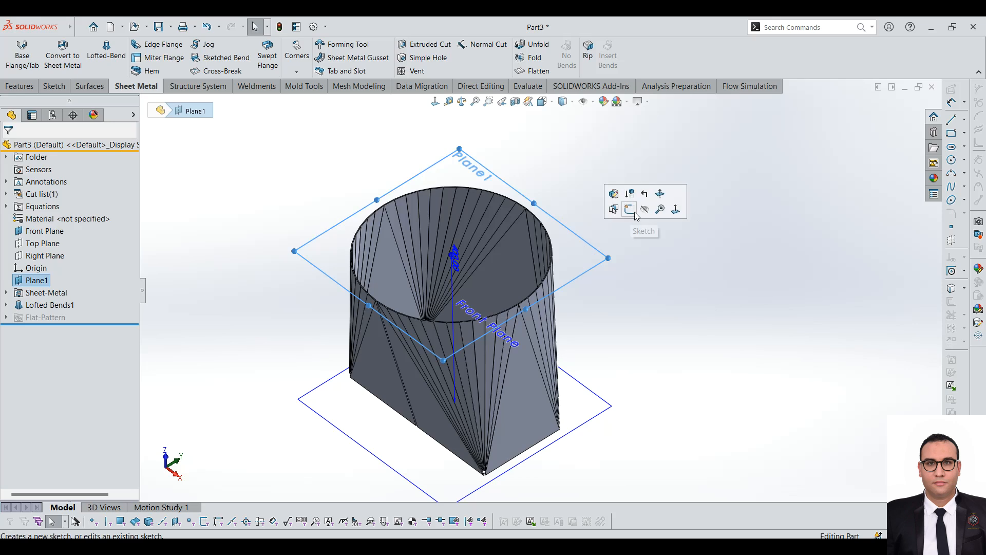
pyautogui.click(645, 209)
pyautogui.scroll(-2, 555, 248)
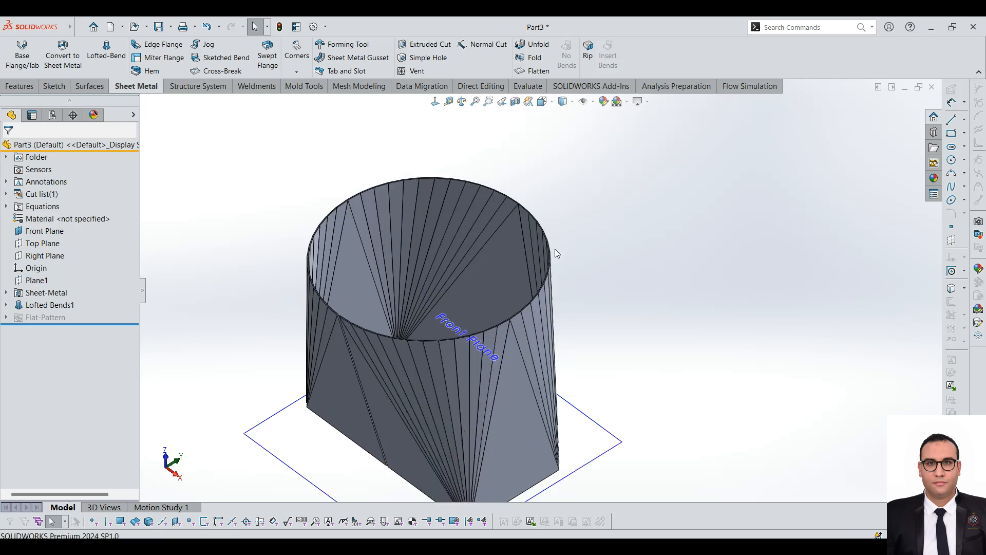
# Step: Flatten the lofted part, view its flat pattern face-on, and return it to the folded state
pyautogui.scroll(3, 555, 305)
pyautogui.moveTo(556, 306); pyautogui.dragTo(621, 288, button='middle')
pyautogui.click(541, 74)
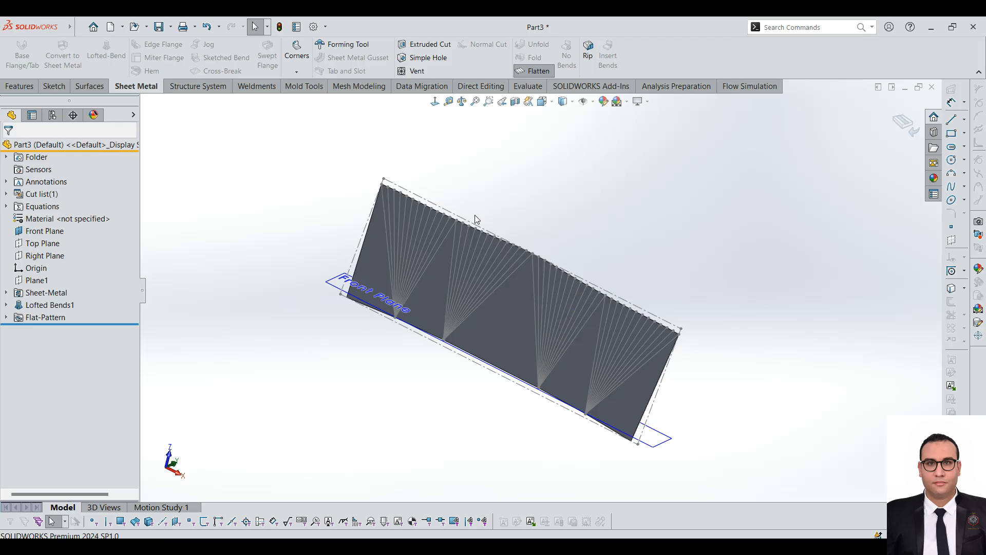
pyautogui.click(490, 333)
pyautogui.click(436, 102)
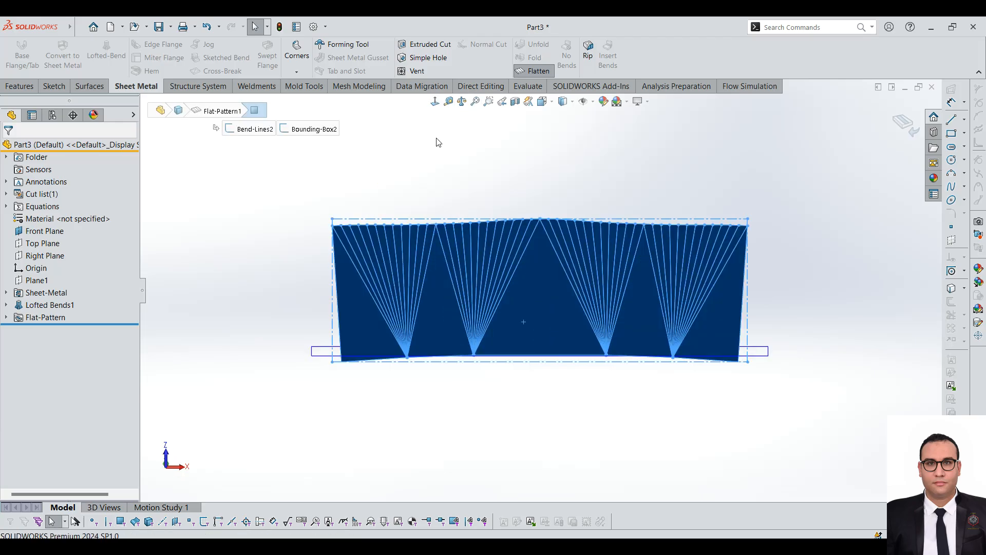
pyautogui.scroll(-2, 635, 238)
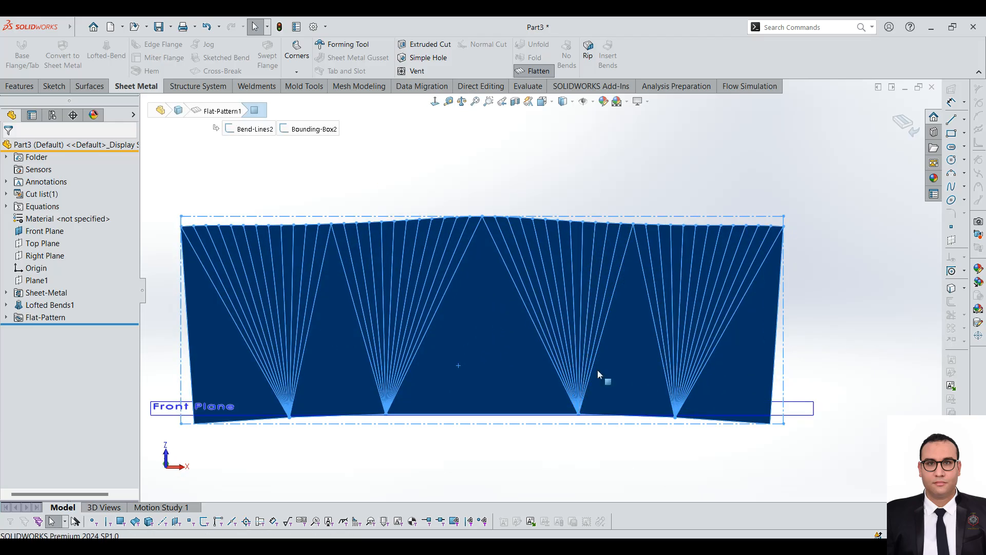
pyautogui.scroll(3, 542, 277)
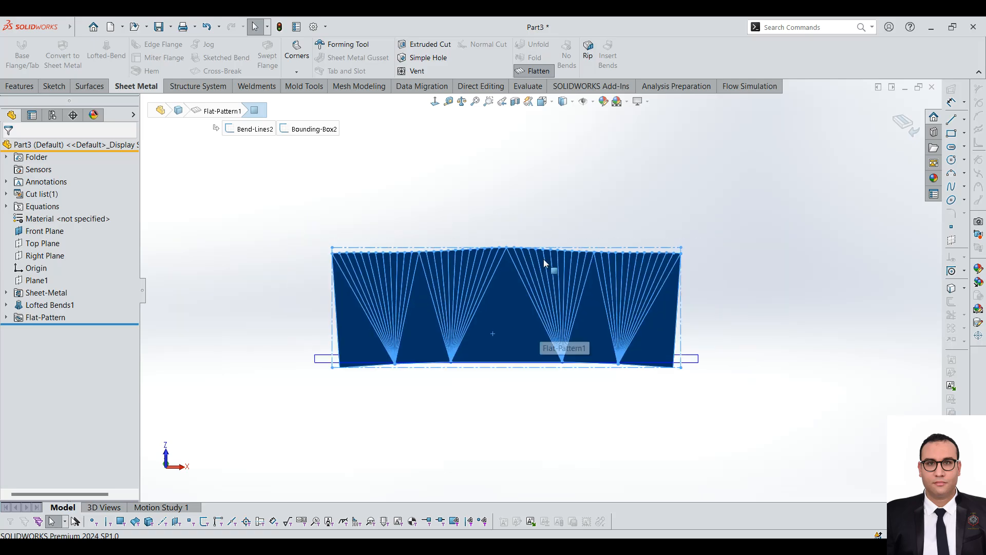
pyautogui.click(523, 71)
pyautogui.moveTo(532, 267); pyautogui.dragTo(569, 413, button='middle')
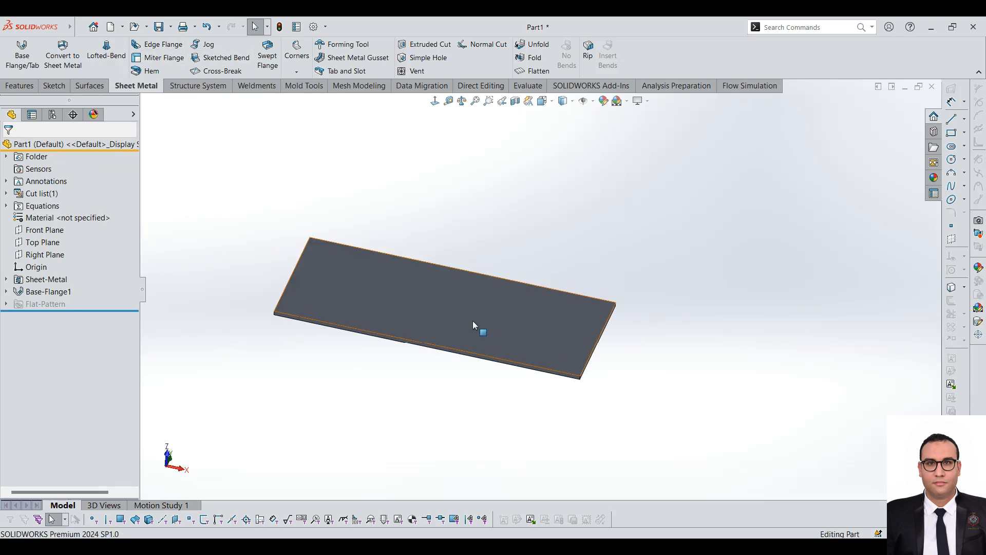
pyautogui.click(455, 313)
pyautogui.click(282, 230)
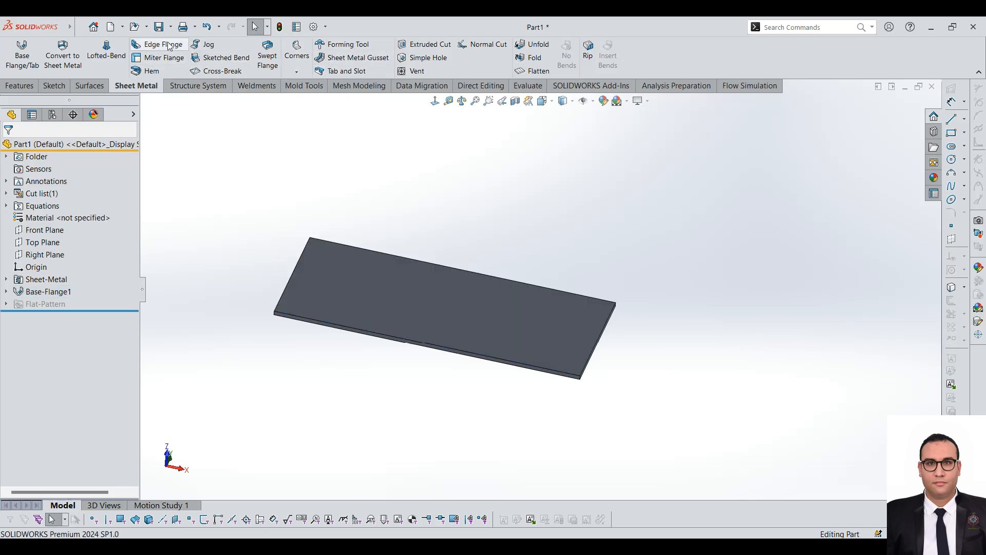
pyautogui.click(153, 47)
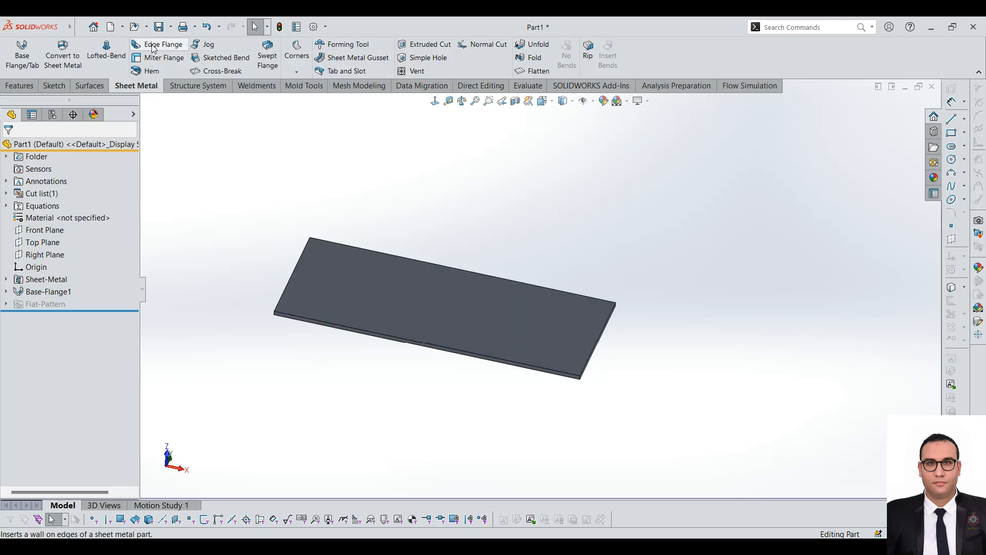
pyautogui.click(452, 266)
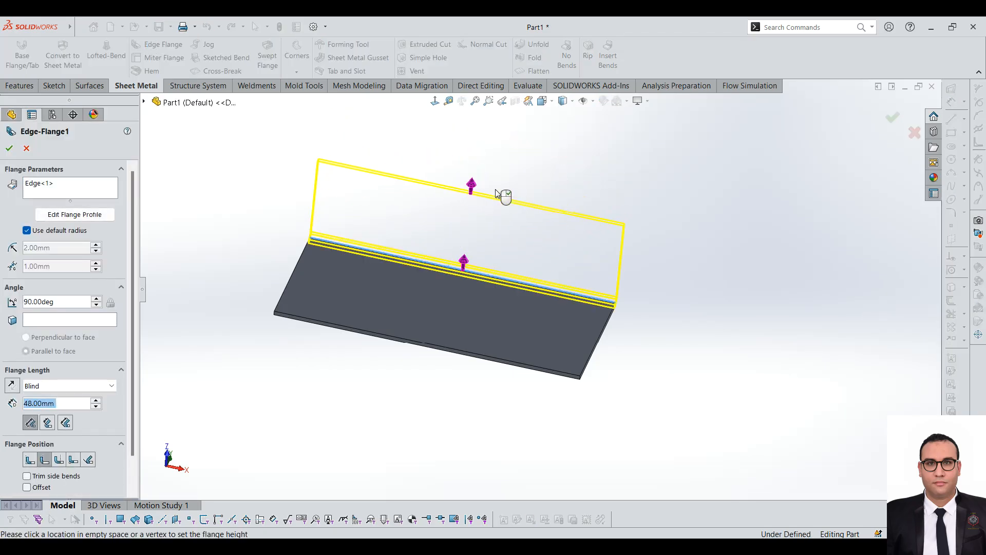
pyautogui.moveTo(466, 245)
pyautogui.mouseDown(button='middle')
pyautogui.moveTo(370, 207)
pyautogui.moveTo(668, 324)
pyautogui.moveTo(304, 242)
pyautogui.moveTo(149, 324)
pyautogui.mouseUp(button='middle')
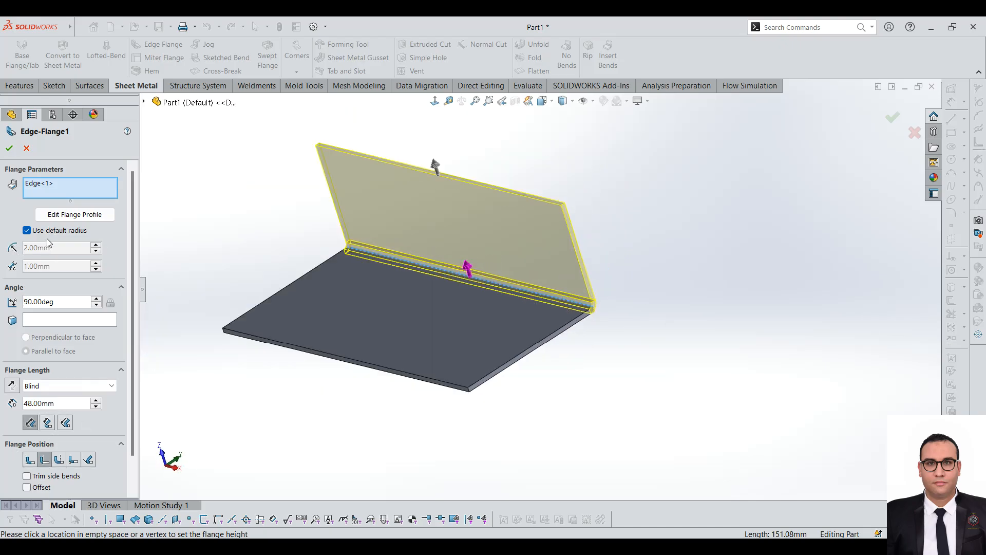
pyautogui.click(26, 148)
# Step: Open the base flange part's Sheet-Metal feature, check its default bend radius and thickness, and close it without changes
pyautogui.click(28, 292)
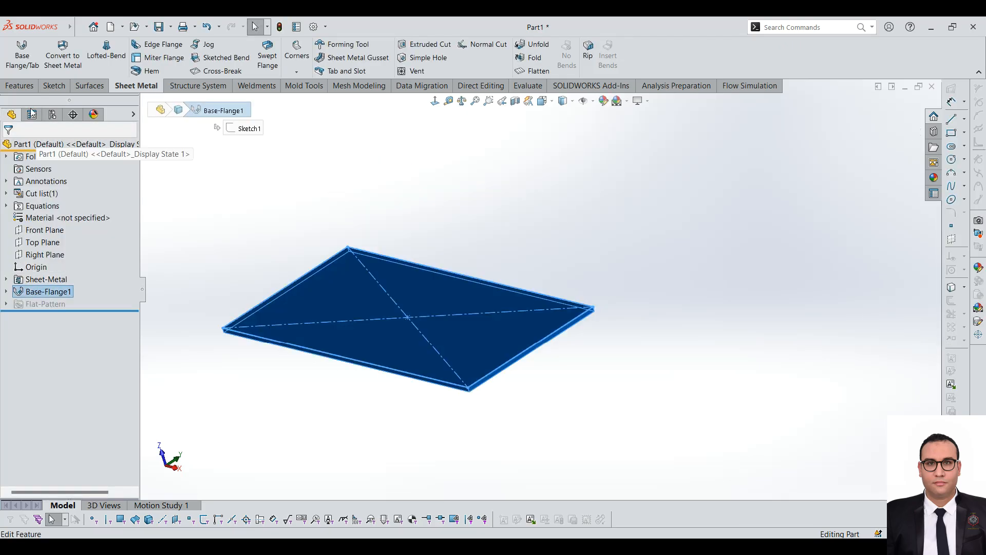
pyautogui.click(239, 272)
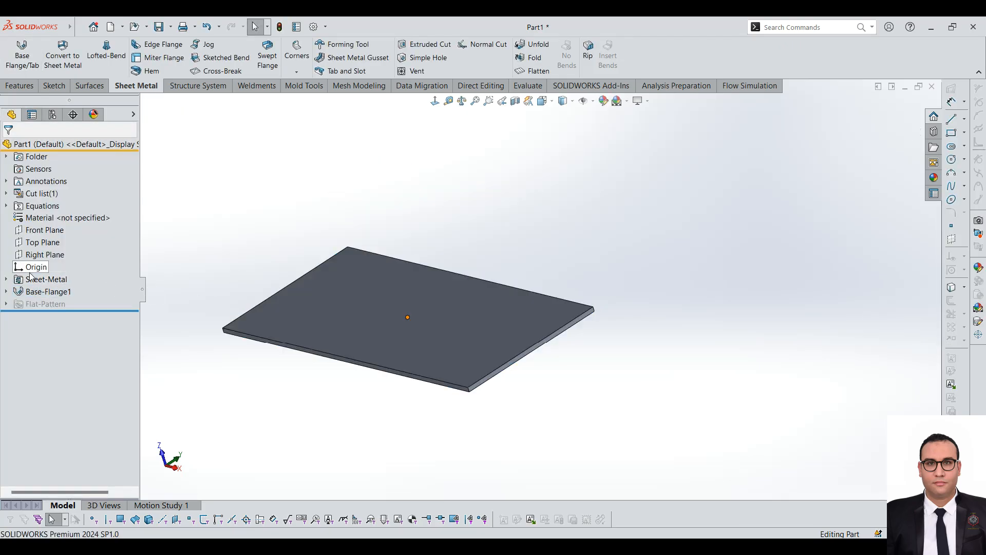
pyautogui.click(57, 280)
pyautogui.click(39, 249)
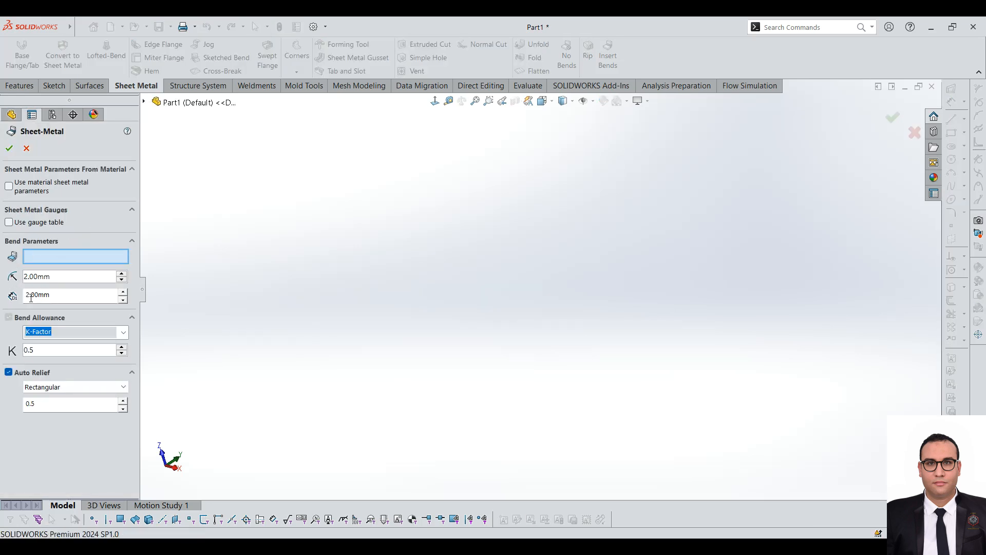
pyautogui.click(66, 299)
pyautogui.doubleClick(63, 278)
pyautogui.moveTo(1, 280); pyautogui.dragTo(31, 276)
pyautogui.click(22, 148)
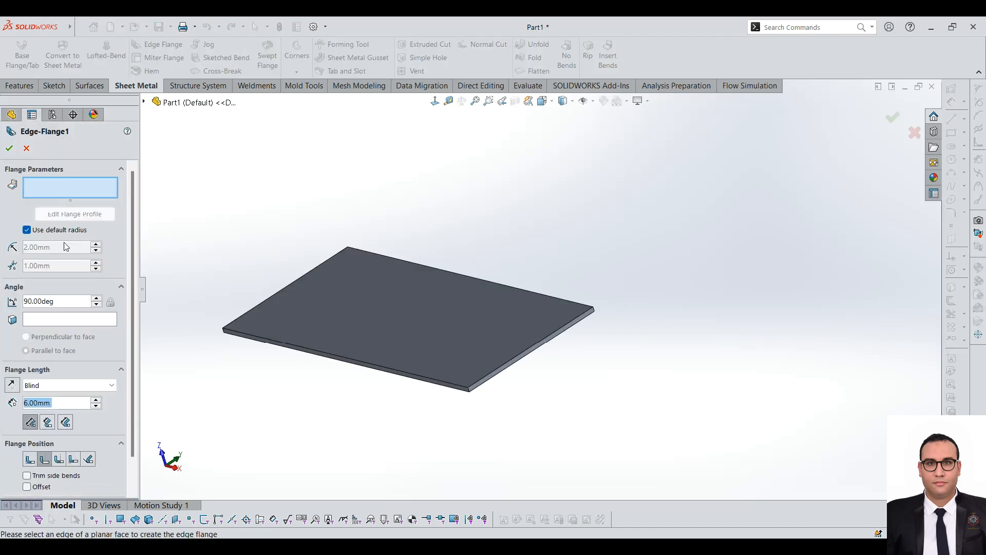
# Step: Start an Edge Flange with the default radius on the plate's rear long edge, pulled up to about 38 mm
pyautogui.click(27, 231)
pyautogui.click(27, 231)
pyautogui.click(489, 280)
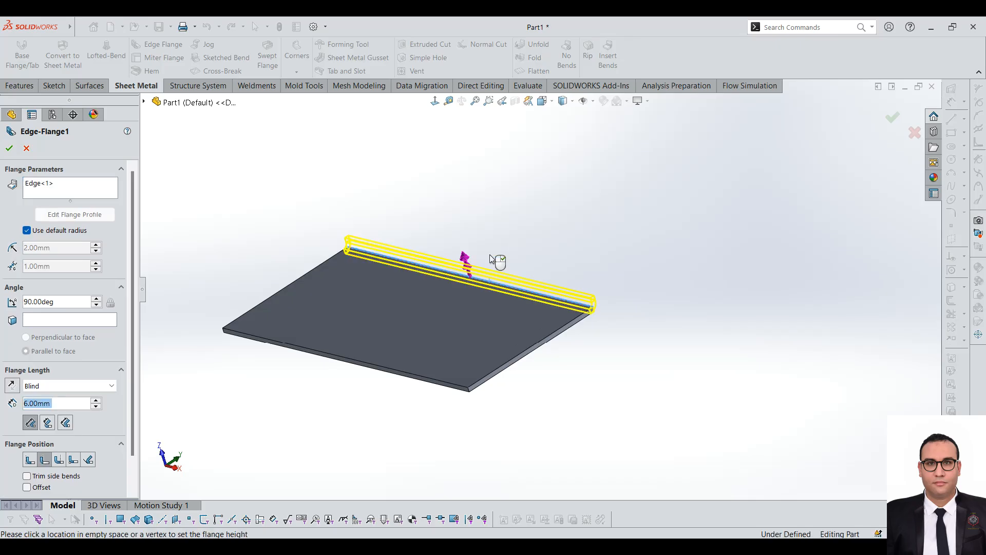
pyautogui.click(476, 194)
# Step: Set the edge flange's angle to 70 degrees and its length to 25 mm
pyautogui.moveTo(55, 403); pyautogui.dragTo(1, 401)
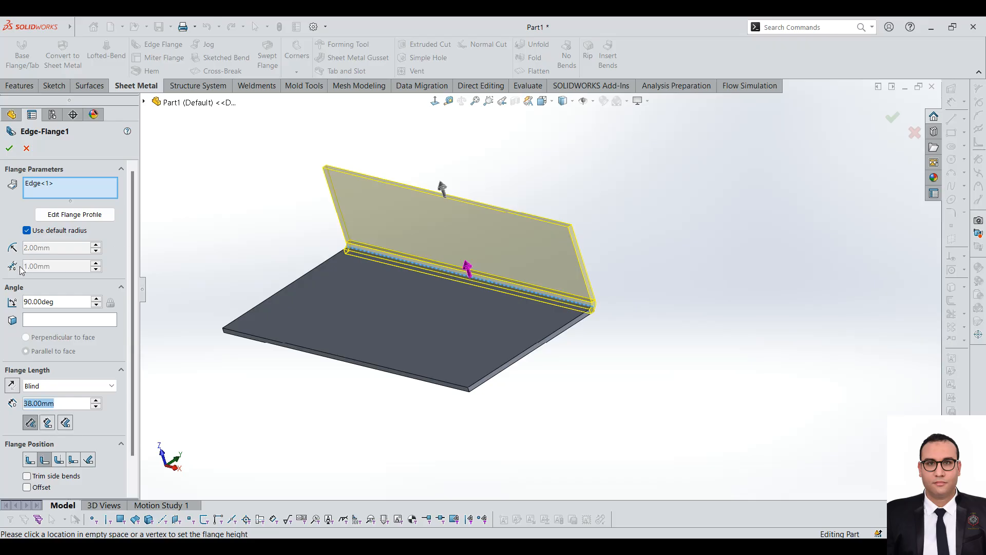
pyautogui.click(96, 306)
pyautogui.click(96, 305)
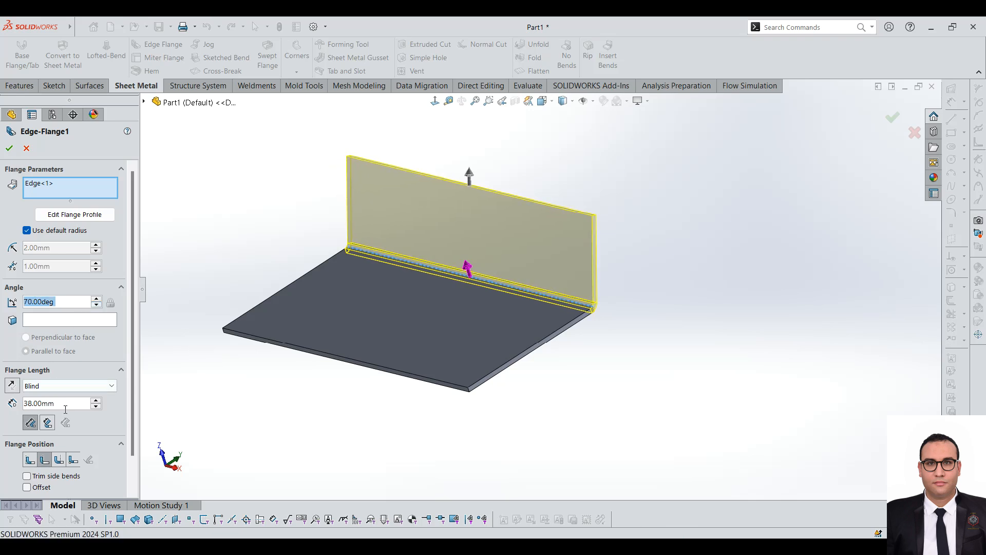
pyautogui.click(96, 401)
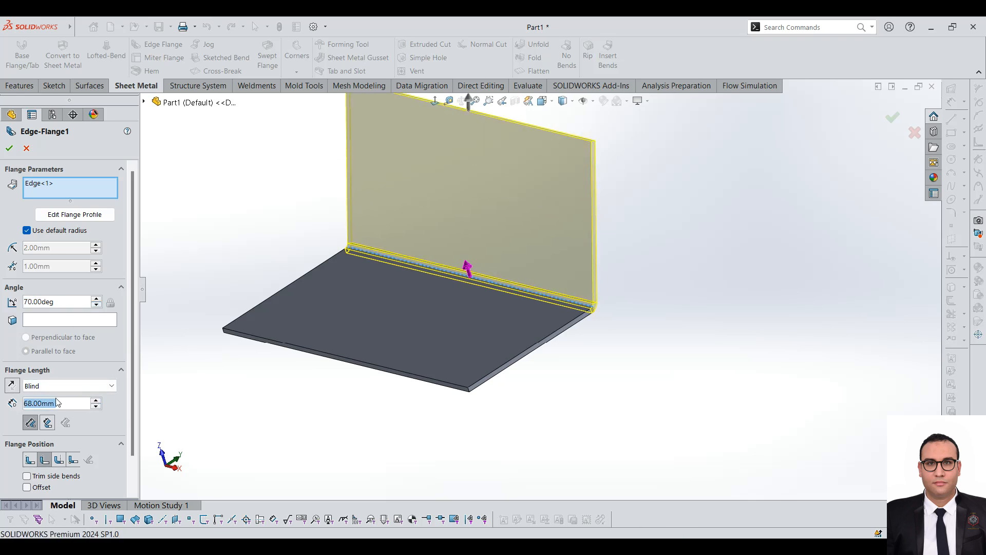
pyautogui.write('25')
pyautogui.press('Return')
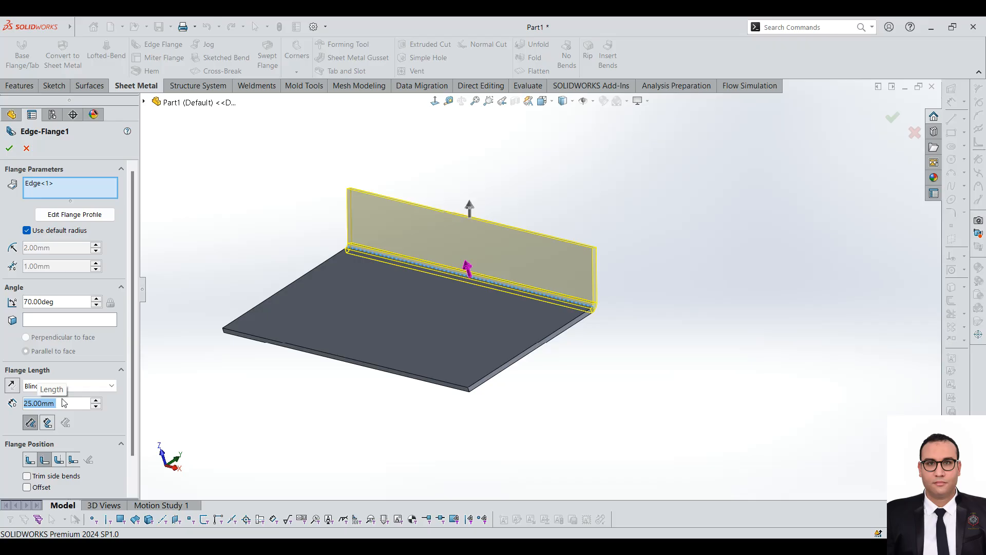
# Step: Compare the flange length references, keep Outer Virtual Sharp, and set the flange position to Material Inside
pyautogui.click(31, 424)
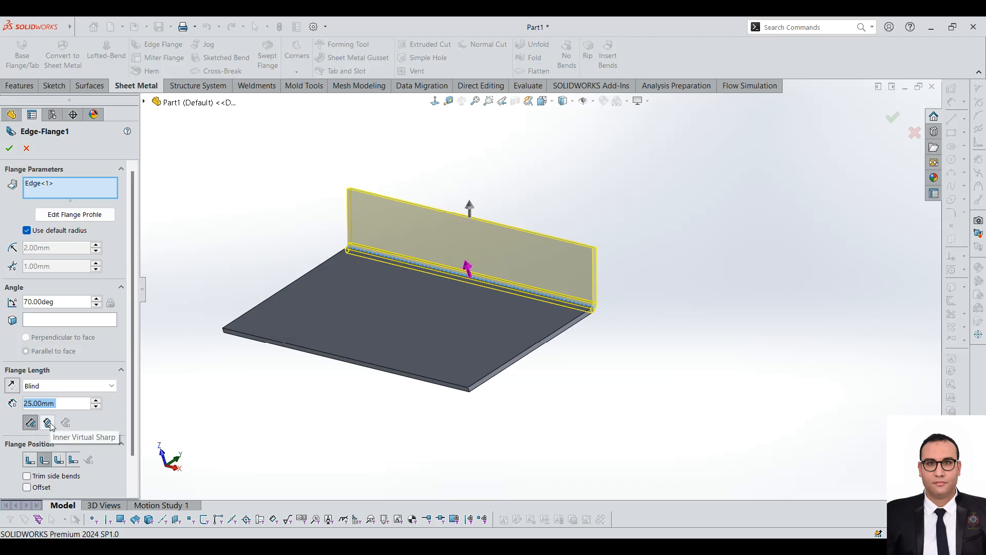
pyautogui.click(48, 424)
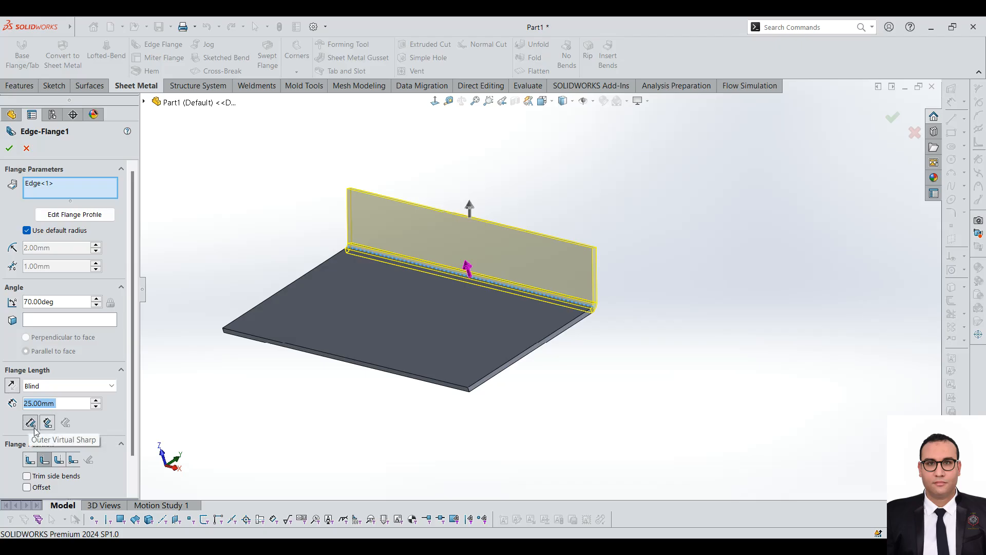
pyautogui.click(29, 422)
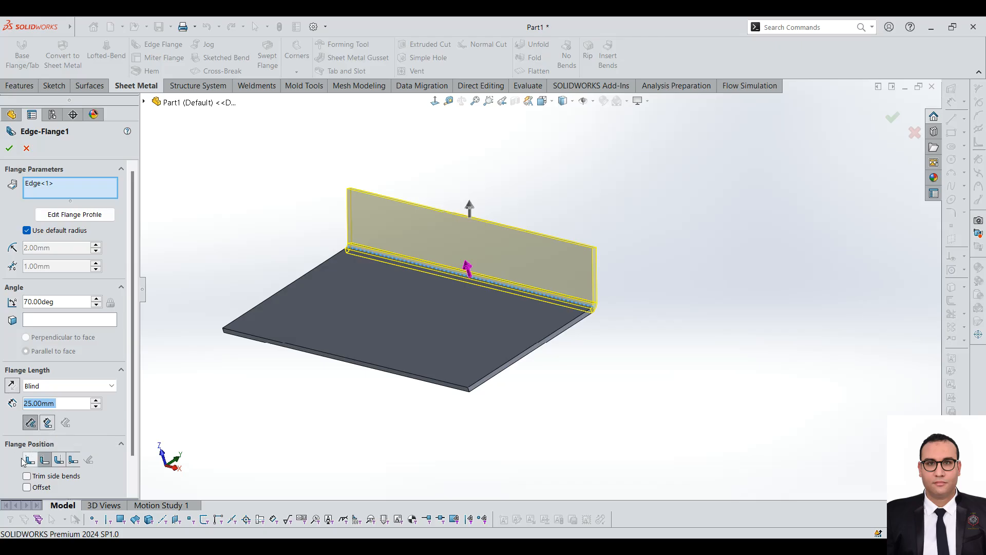
pyautogui.click(29, 461)
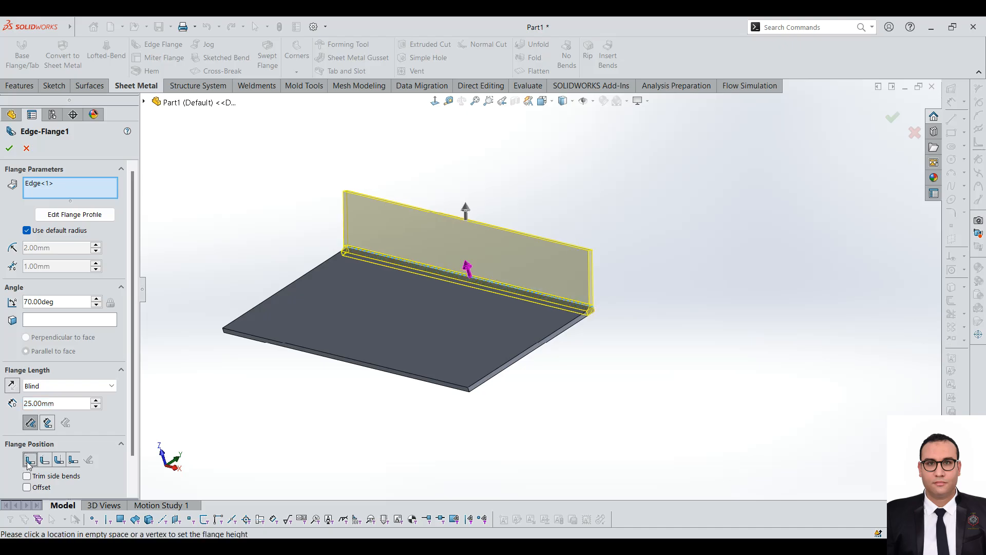
# Step: Set the flange position of the edge flange to Material Outside
pyautogui.click(44, 460)
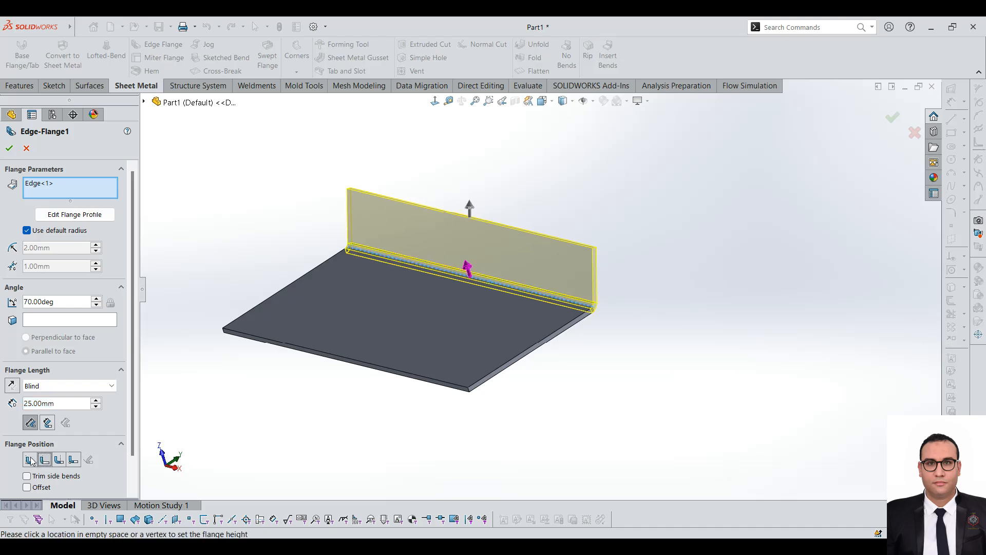
pyautogui.scroll(-2, 128, 405)
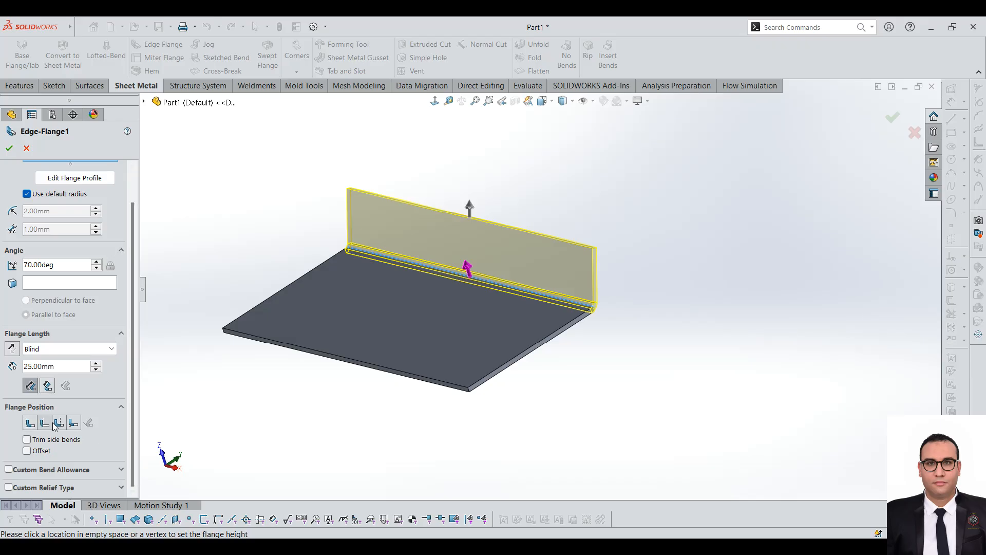
pyautogui.click(41, 452)
pyautogui.click(43, 454)
pyautogui.click(46, 452)
pyautogui.click(51, 450)
pyautogui.scroll(-5, 630, 293)
pyautogui.scroll(5, 581, 262)
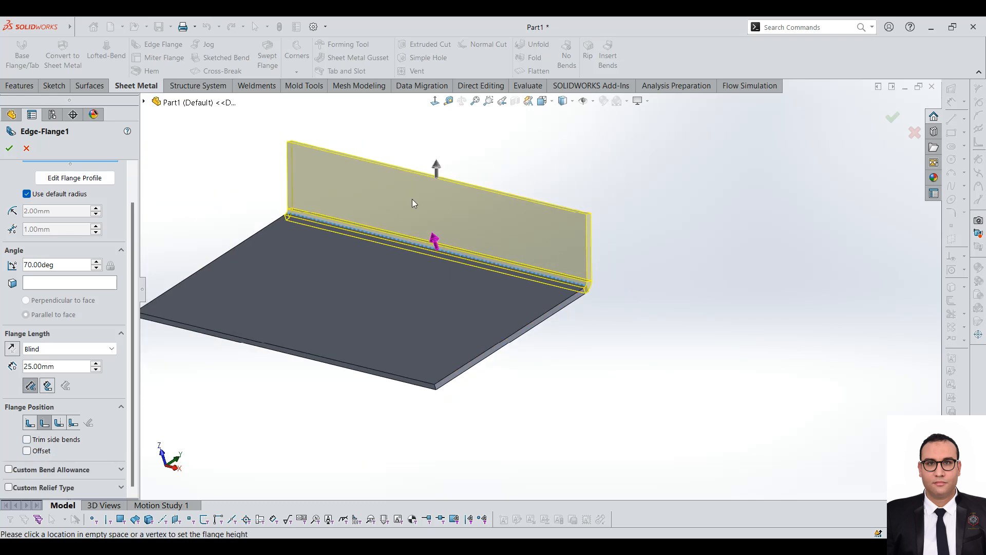
pyautogui.scroll(-2, 508, 271)
pyautogui.scroll(-3, 669, 324)
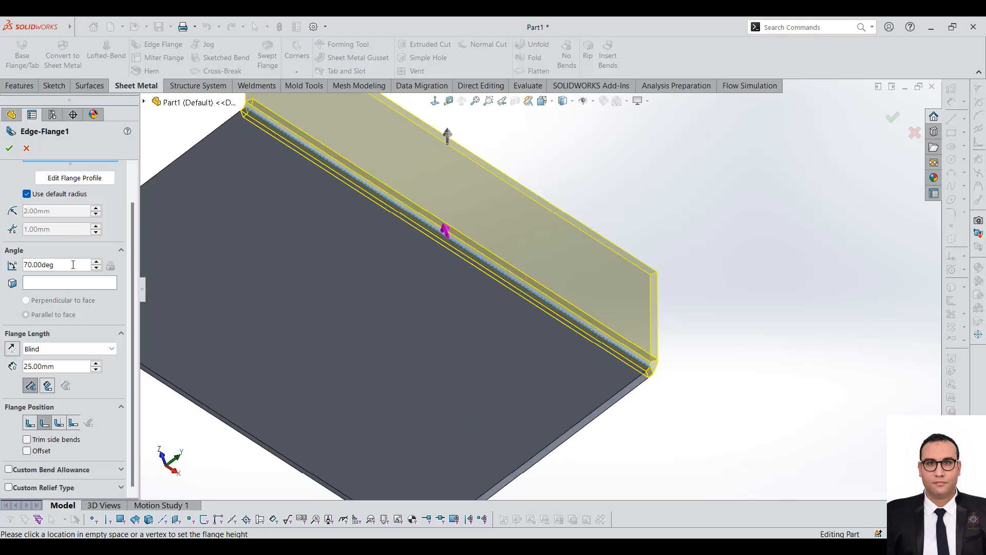
# Step: Set the edge flange's angle to 90 degrees
pyautogui.moveTo(54, 265); pyautogui.dragTo(2, 267)
pyautogui.write('90')
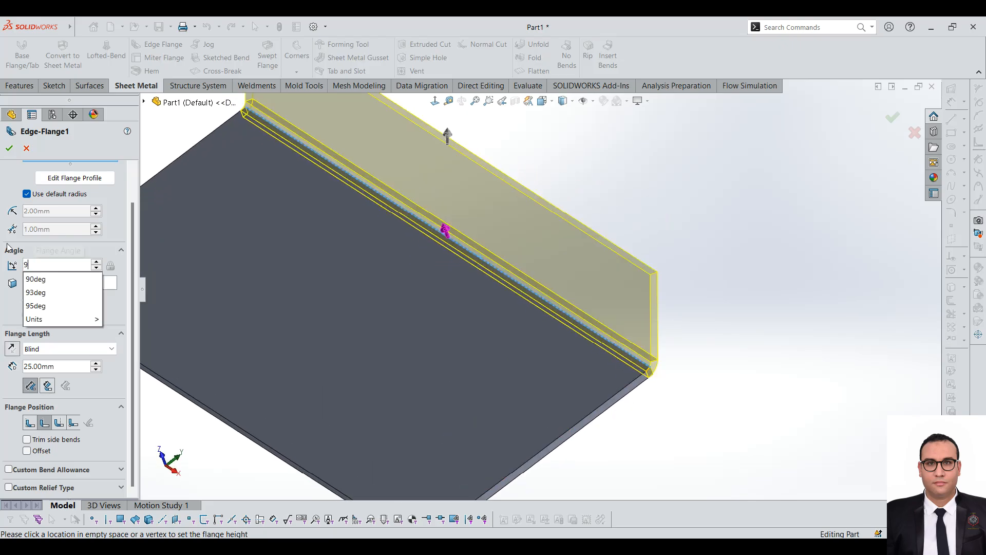
pyautogui.click(640, 138)
pyautogui.scroll(4, 629, 183)
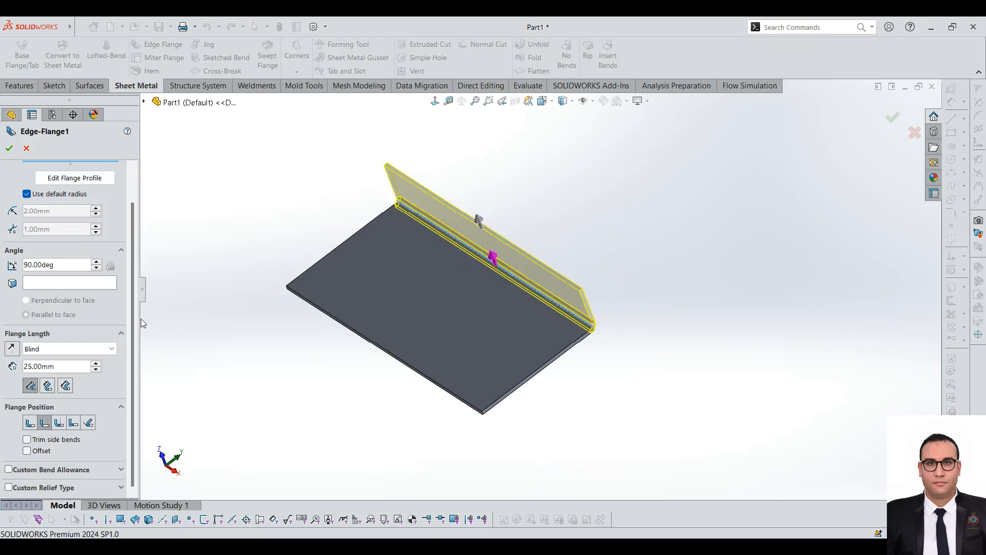
# Step: Add the plate's adjacent short edge to the edge flange and check the corner gap between the two flanges
pyautogui.click(577, 343)
pyautogui.scroll(-3, 578, 345)
pyautogui.moveTo(605, 331); pyautogui.dragTo(529, 303, button='middle')
pyautogui.scroll(-3, 298, 236)
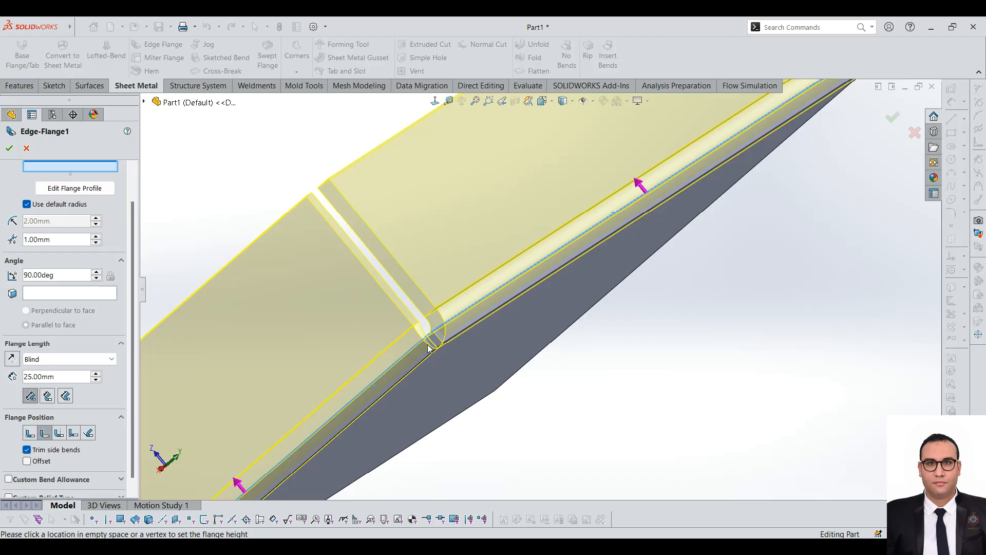
pyautogui.scroll(3, 430, 346)
pyautogui.moveTo(433, 345); pyautogui.dragTo(557, 332, button='middle')
pyautogui.scroll(3, 556, 331)
pyautogui.moveTo(523, 273); pyautogui.dragTo(564, 276, button='middle')
pyautogui.click(564, 276)
pyautogui.scroll(2, 122, 187)
# Step: Open the flange profile of the first edge and finish the edge flange from the profile sketch
pyautogui.click(65, 184)
pyautogui.click(49, 194)
pyautogui.click(52, 185)
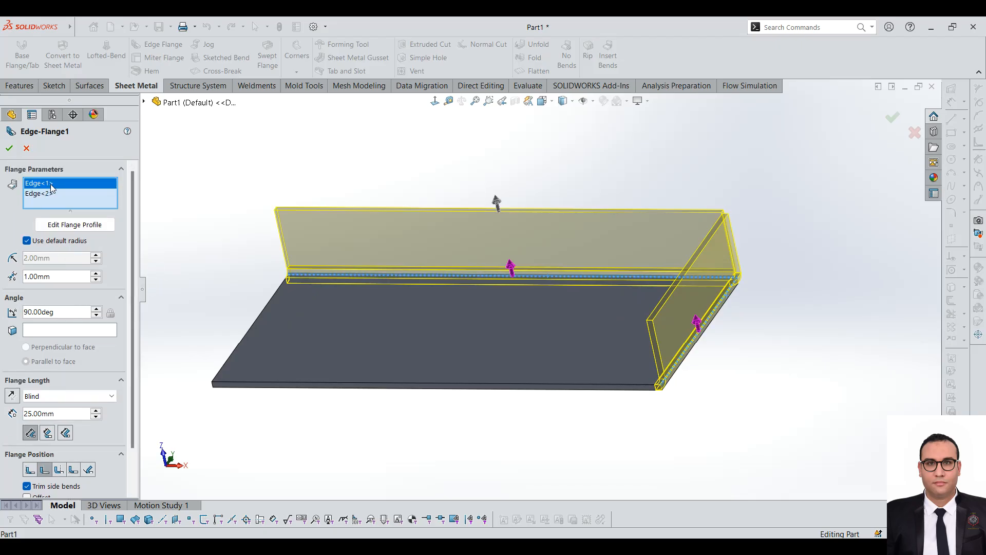
pyautogui.click(46, 224)
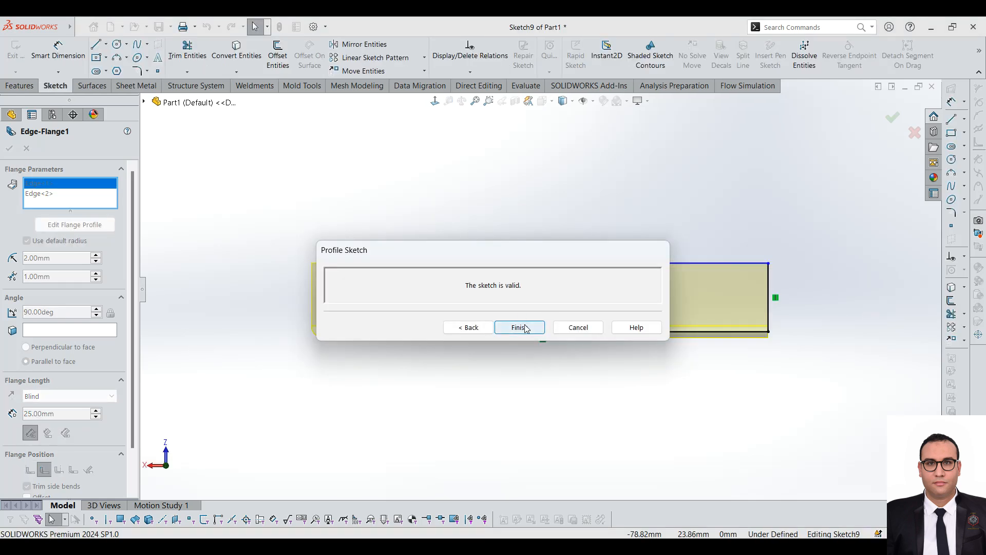
pyautogui.click(526, 327)
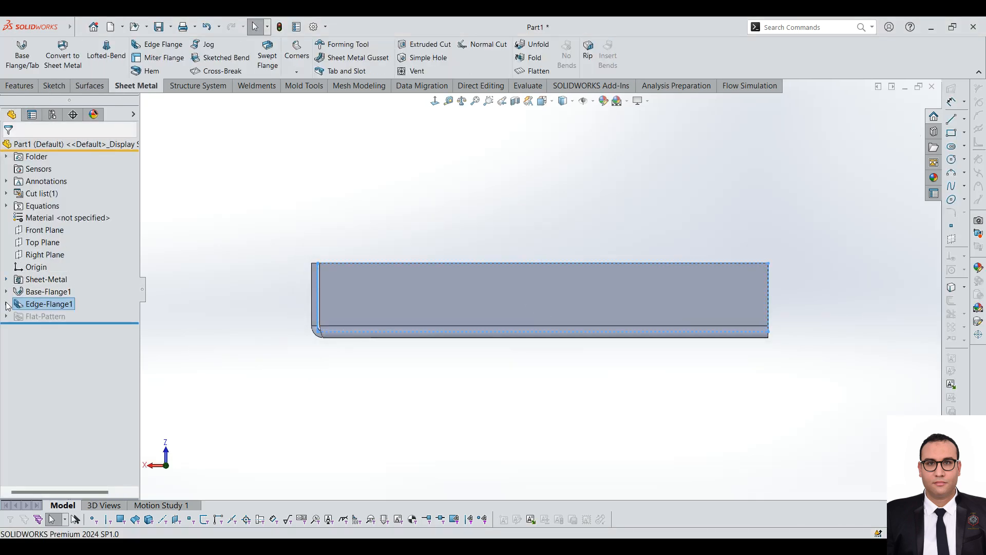
# Step: Reopen the edge flange for editing and open the first edge's flange profile sketch, keeping the drawing area clear
pyautogui.rightClick(24, 305)
pyautogui.click(31, 268)
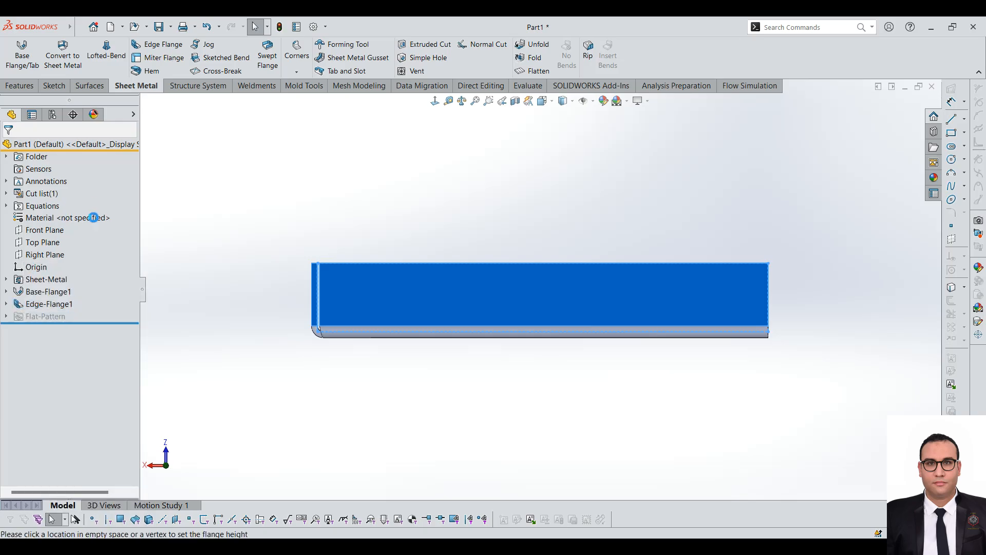
pyautogui.click(46, 183)
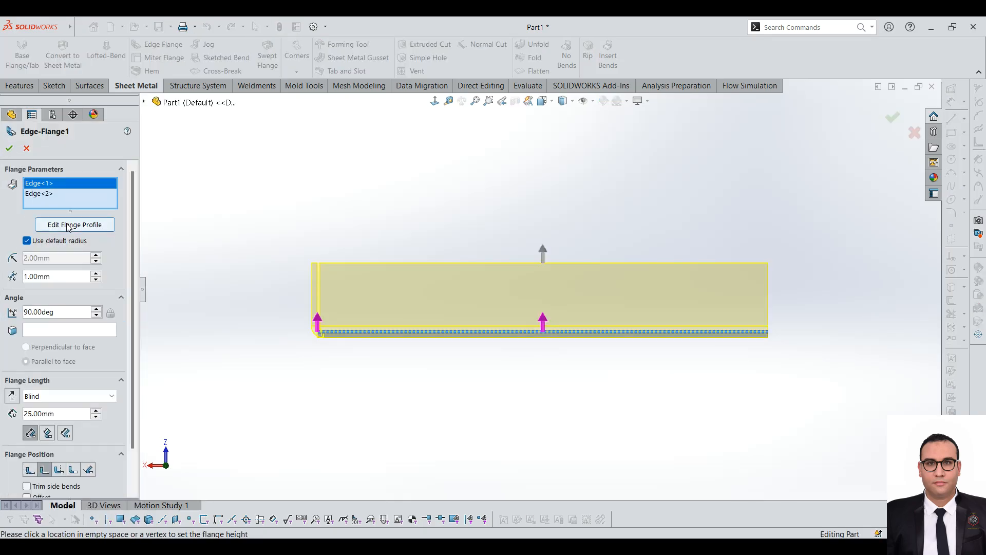
pyautogui.click(74, 224)
pyautogui.moveTo(544, 260); pyautogui.dragTo(398, 133)
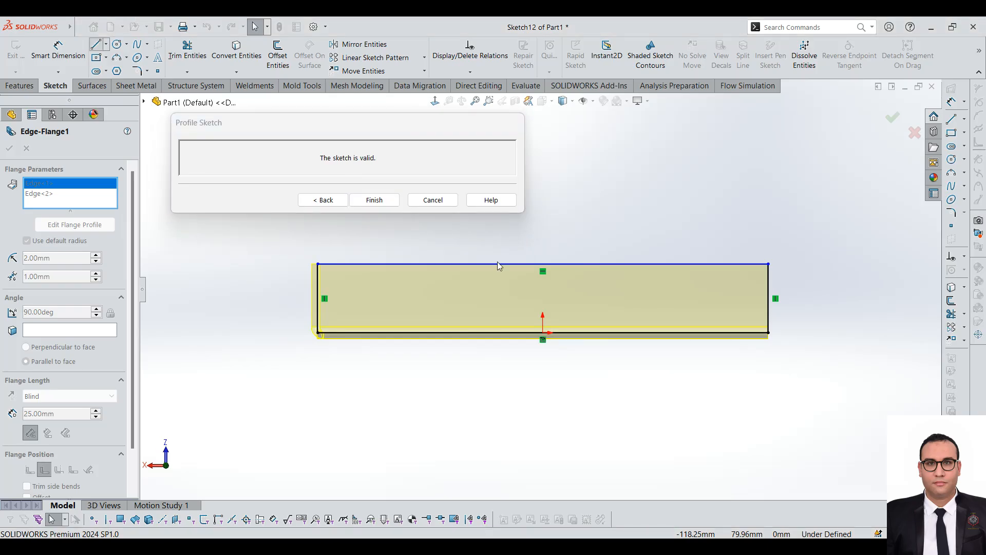
# Step: Sketch a stepped cutout outline with a tangent arc from the profile's upper line, past its midpoint, to the far vertical side
pyautogui.click(96, 44)
pyautogui.click(588, 276)
pyautogui.click(574, 264)
pyautogui.click(574, 285)
pyautogui.click(665, 285)
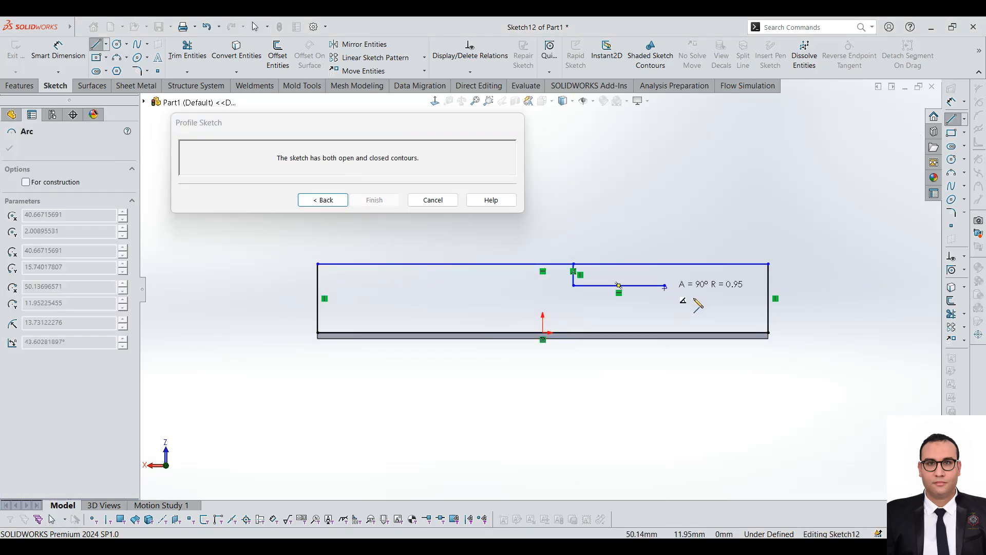
pyautogui.click(699, 298)
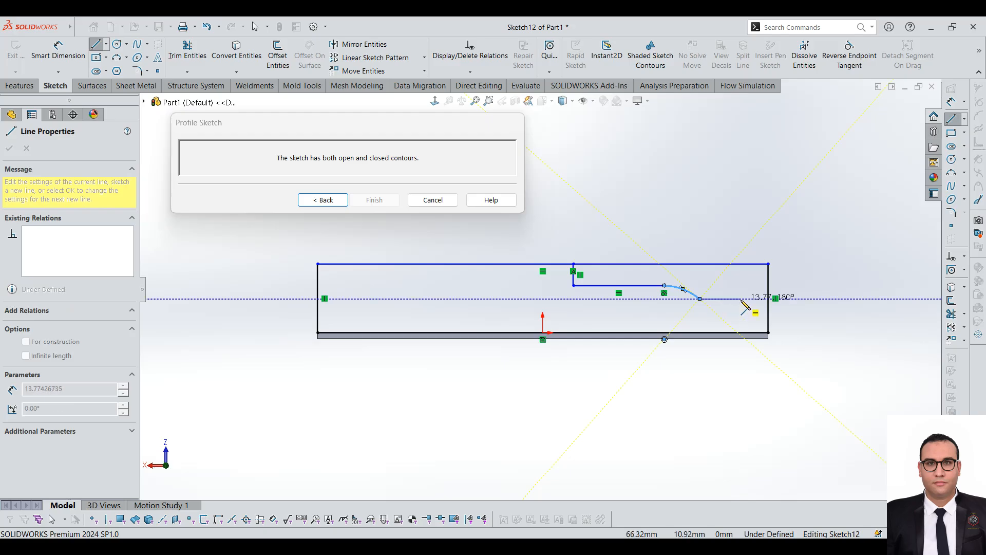
pyautogui.click(741, 299)
pyautogui.click(740, 275)
pyautogui.click(768, 275)
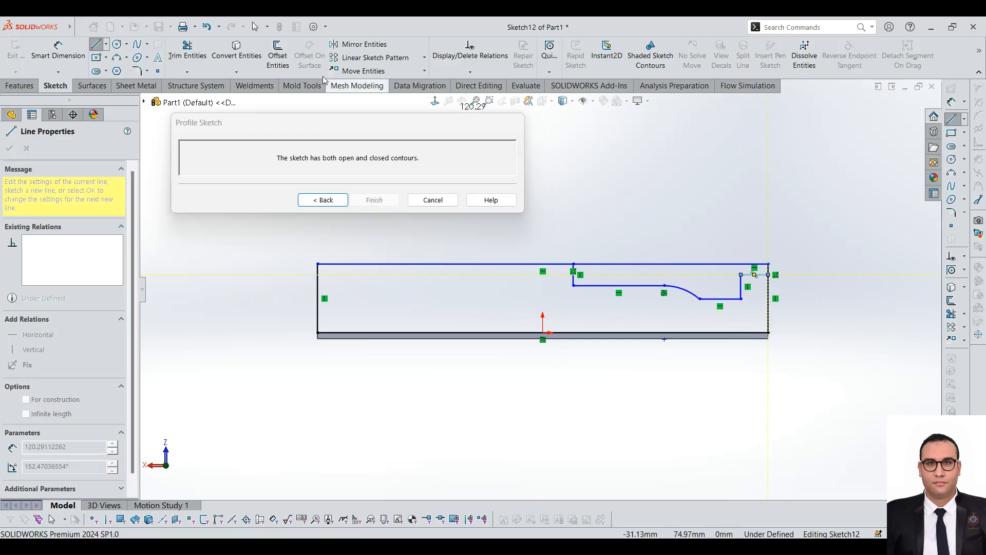
# Step: Trim the leftover profile lines above the stepped outline and return to the edge flange settings
pyautogui.click(187, 54)
pyautogui.scroll(-2, 703, 243)
pyautogui.moveTo(723, 276); pyautogui.dragTo(739, 282)
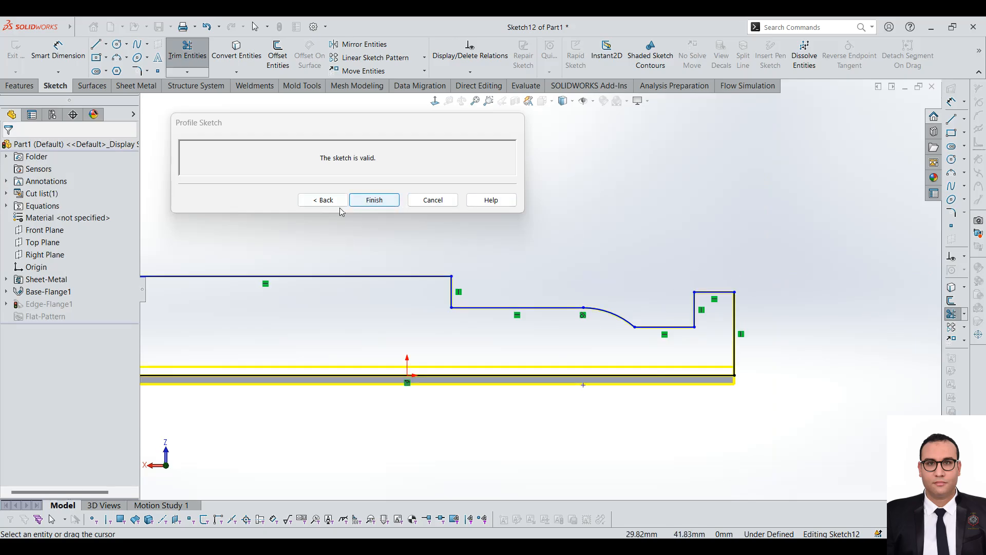
pyautogui.click(323, 200)
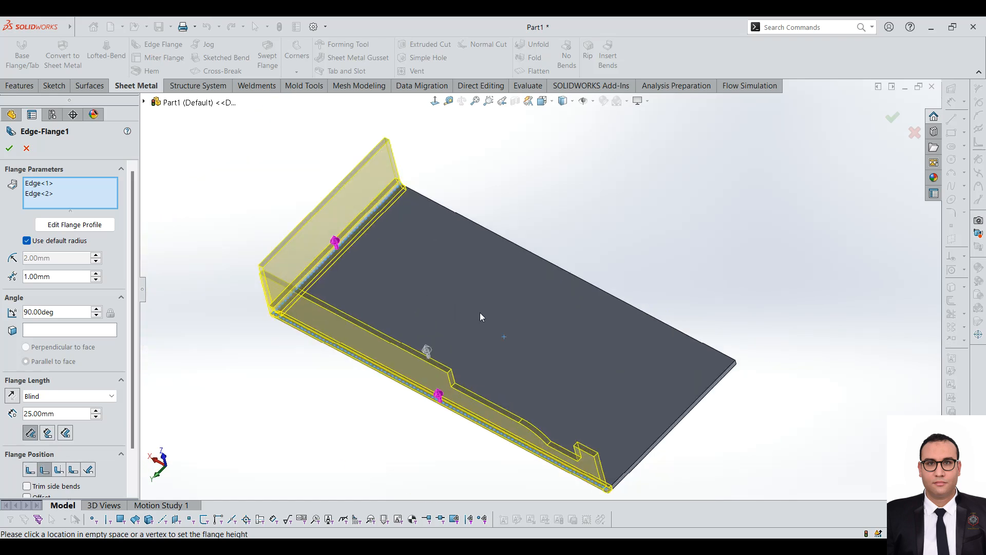
# Step: Examine the edge flange's custom bend allowance and custom relief type settings
pyautogui.moveTo(134, 281); pyautogui.dragTo(134, 328)
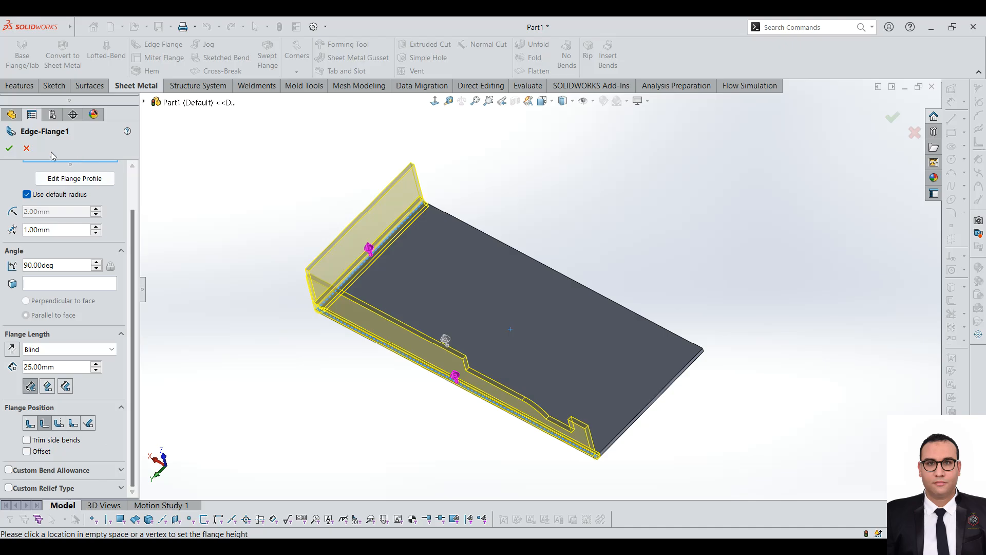
pyautogui.moveTo(131, 233)
pyautogui.mouseDown()
pyautogui.moveTo(135, 160)
pyautogui.moveTo(140, 237)
pyautogui.mouseUp()
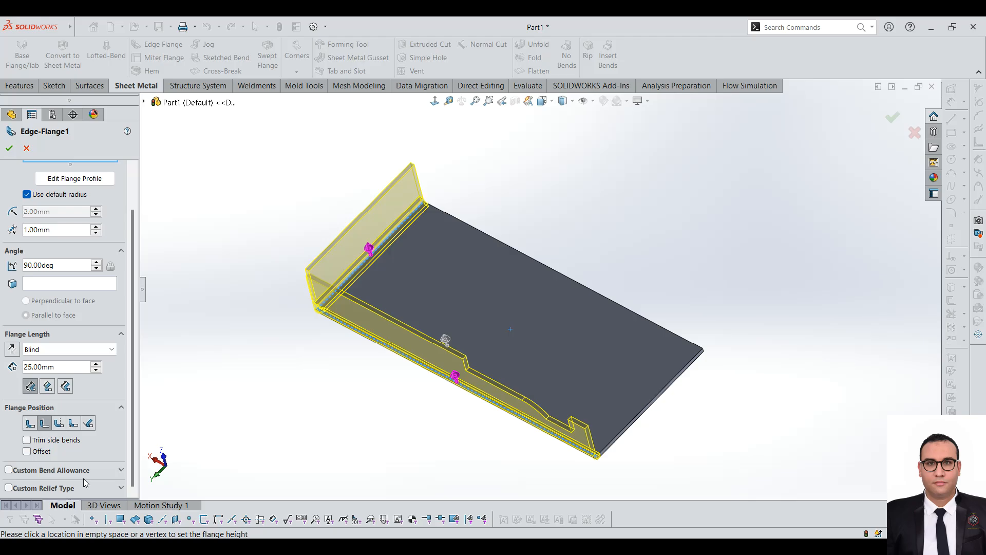
pyautogui.click(122, 469)
pyautogui.moveTo(129, 375); pyautogui.dragTo(134, 461)
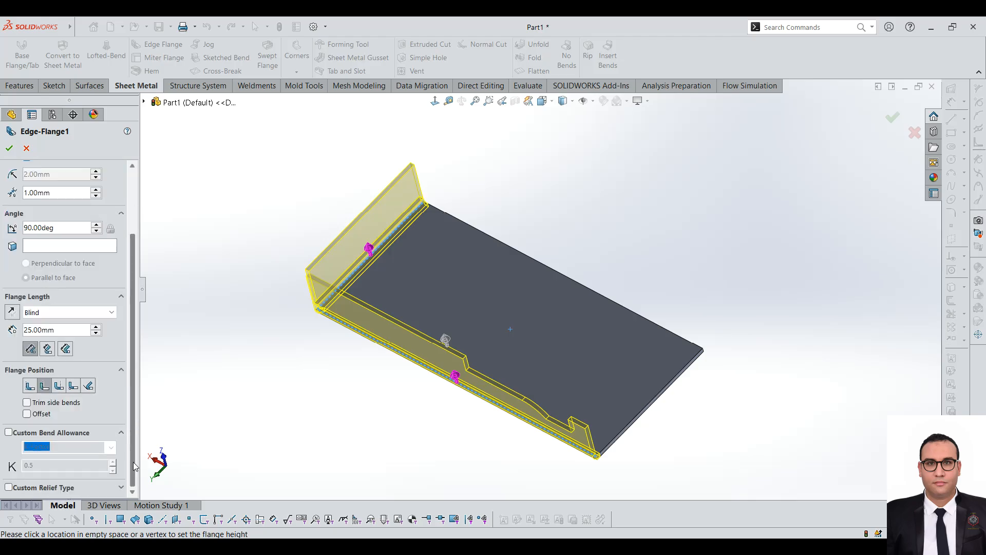
pyautogui.click(121, 487)
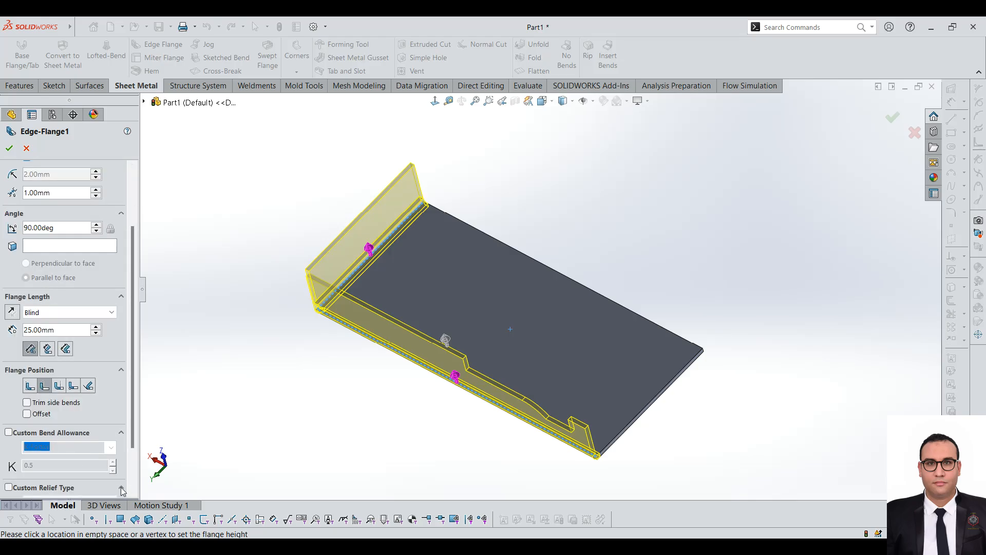
pyautogui.moveTo(134, 387); pyautogui.dragTo(144, 445)
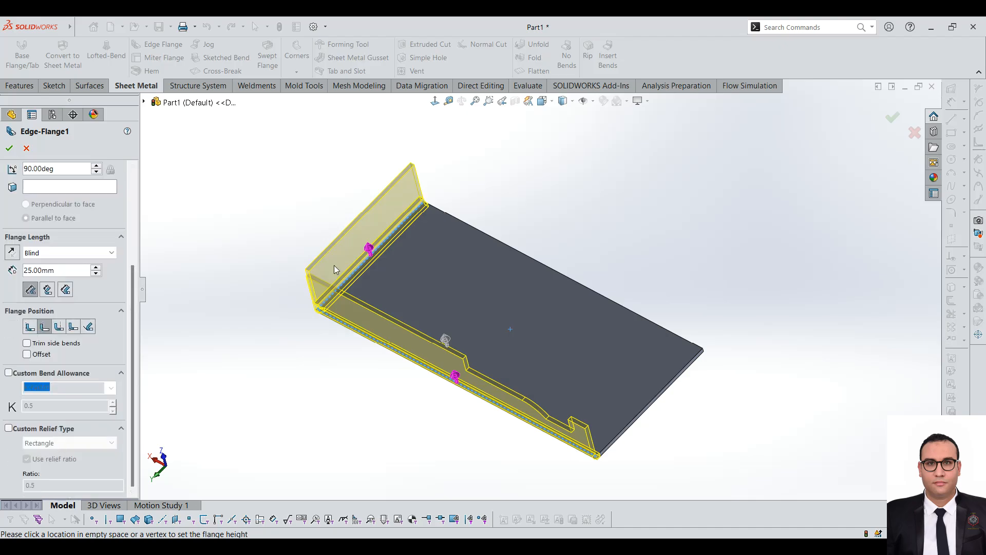
# Step: Enable a custom relief type, set it to Tear with the Extend option, and accept the edge flange
pyautogui.scroll(-2, 333, 265)
pyautogui.scroll(1, 272, 371)
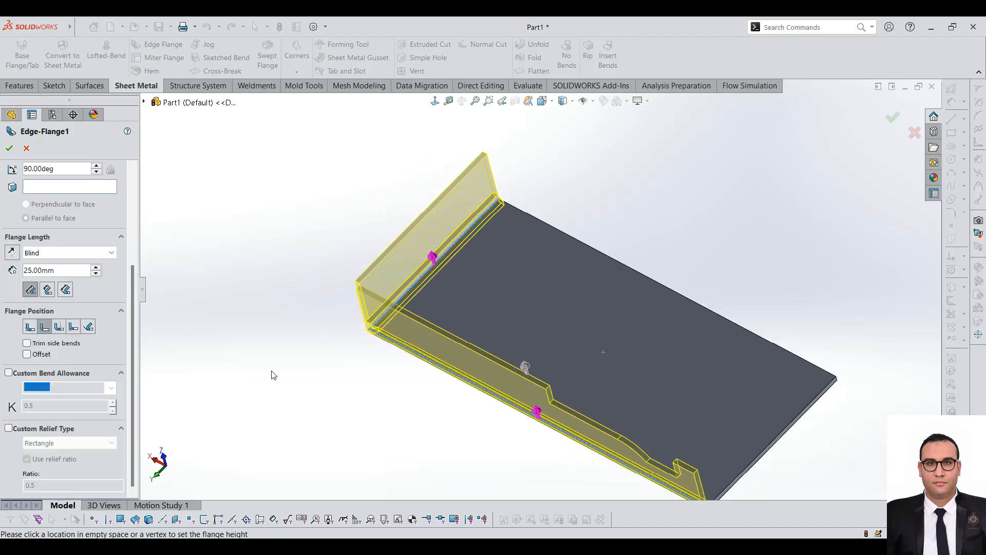
pyautogui.click(50, 432)
pyautogui.scroll(-4, 349, 359)
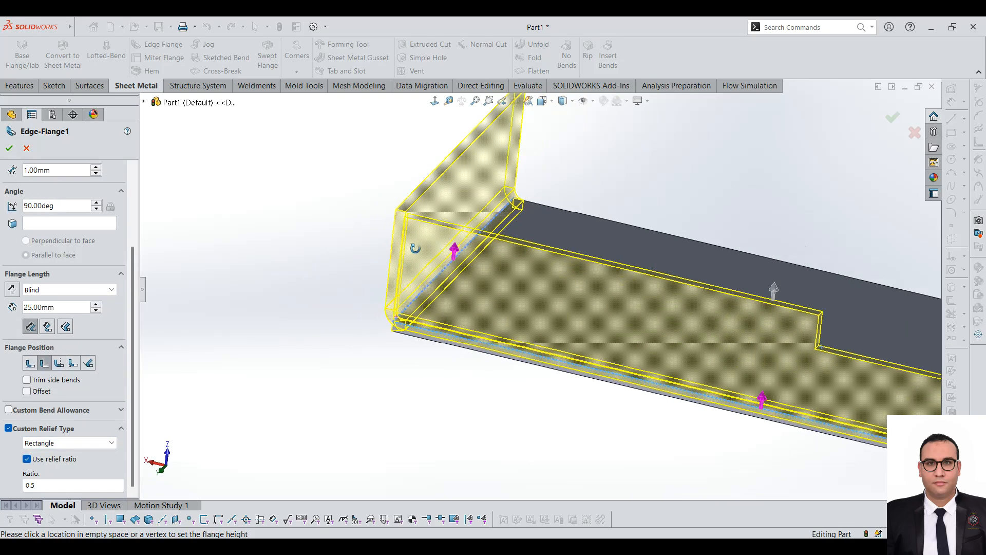
pyautogui.moveTo(415, 248); pyautogui.dragTo(489, 224, button='middle')
pyautogui.click(57, 443)
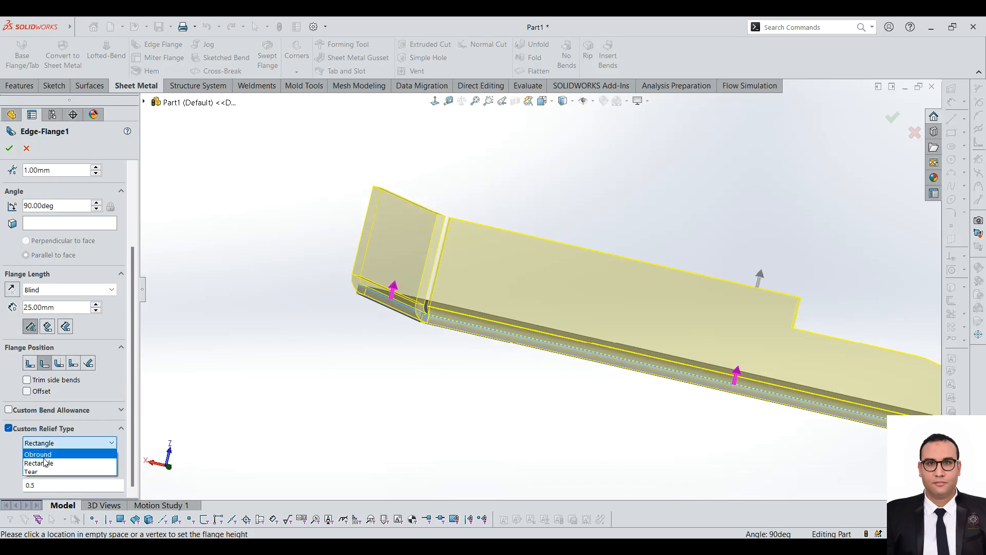
pyautogui.click(36, 471)
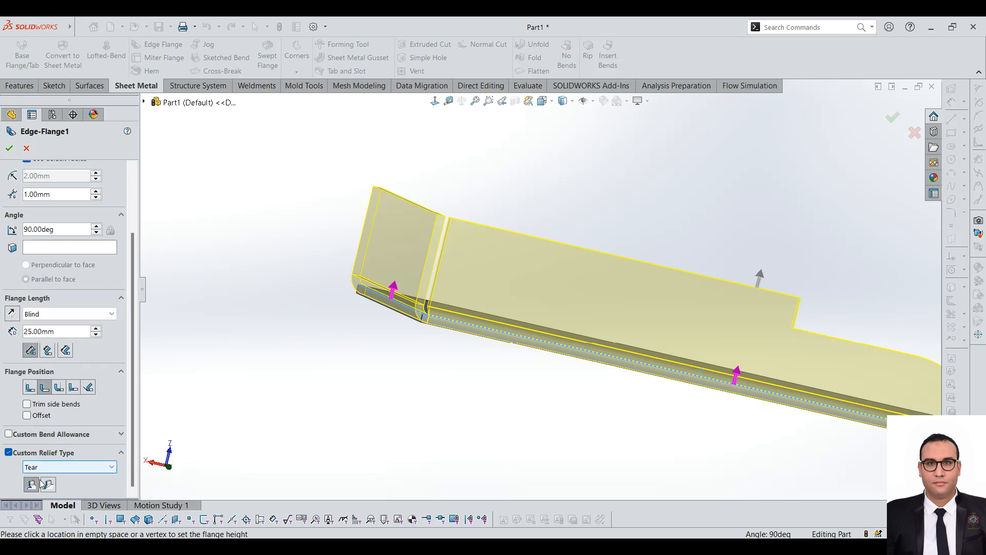
pyautogui.click(49, 484)
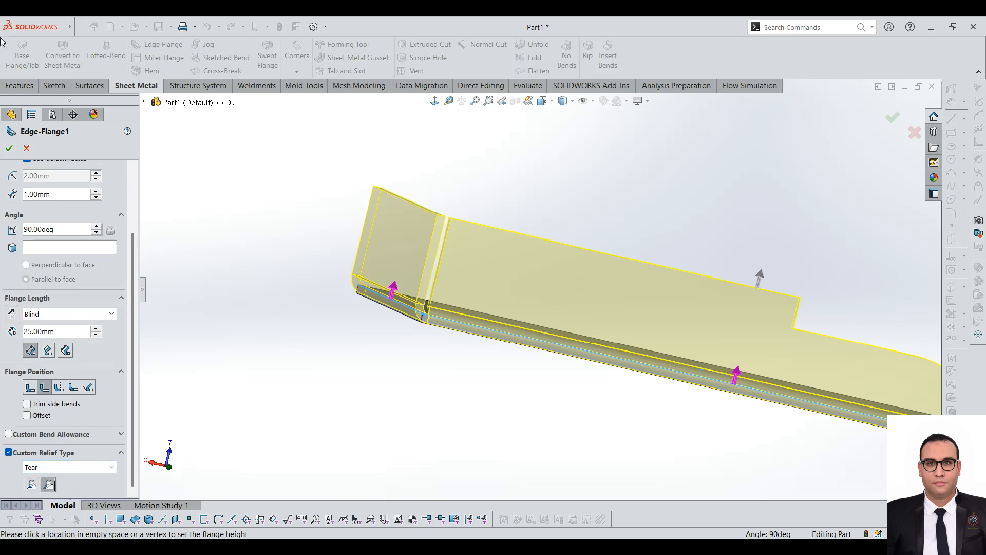
pyautogui.click(9, 148)
# Step: Examine the finished edge flanges, their shared corner and the stepped profile from several sides
pyautogui.scroll(-3, 473, 346)
pyautogui.scroll(5, 522, 365)
pyautogui.moveTo(614, 355); pyautogui.dragTo(532, 361, button='middle')
pyautogui.scroll(3, 533, 362)
pyautogui.scroll(-4, 666, 261)
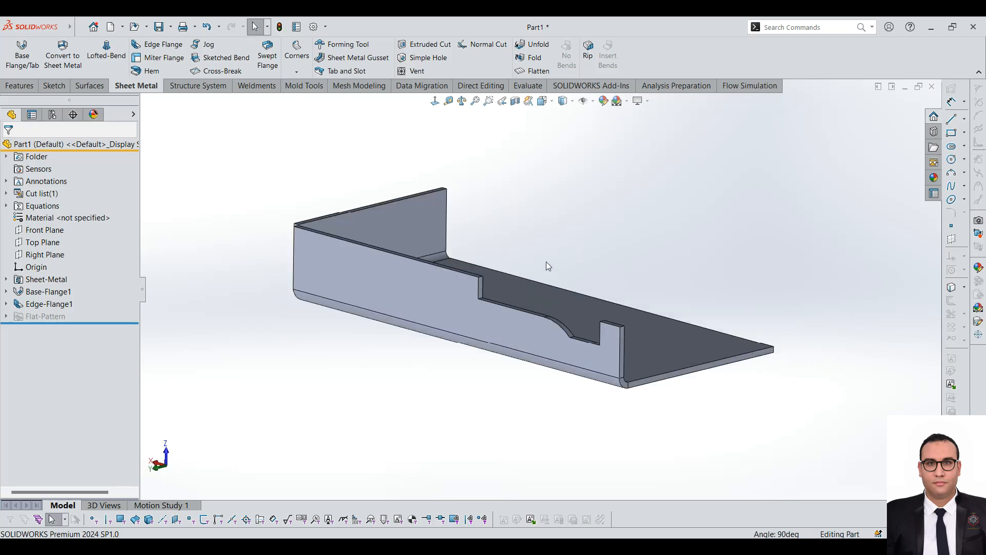
pyautogui.moveTo(601, 301); pyautogui.dragTo(426, 198, button='middle')
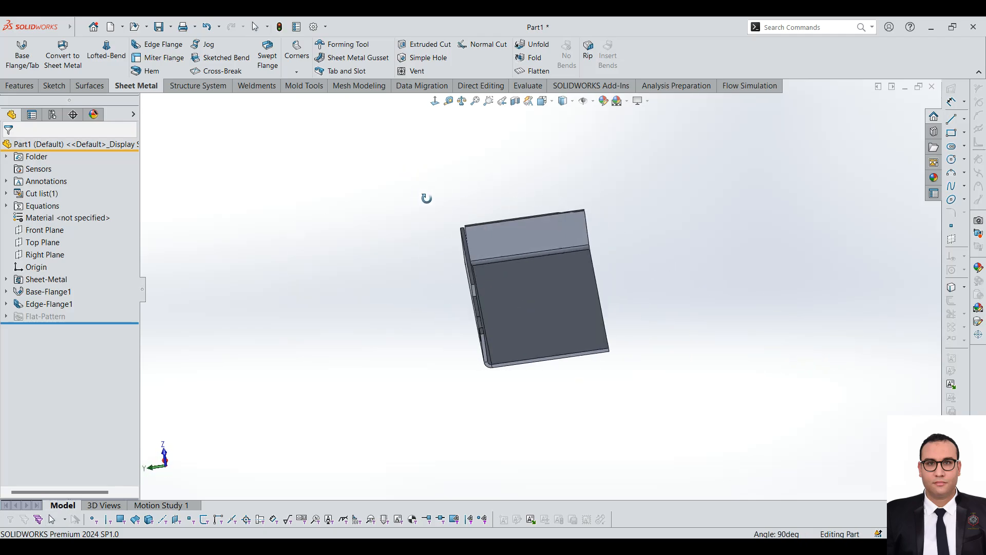
pyautogui.moveTo(702, 202); pyautogui.dragTo(665, 200, button='middle')
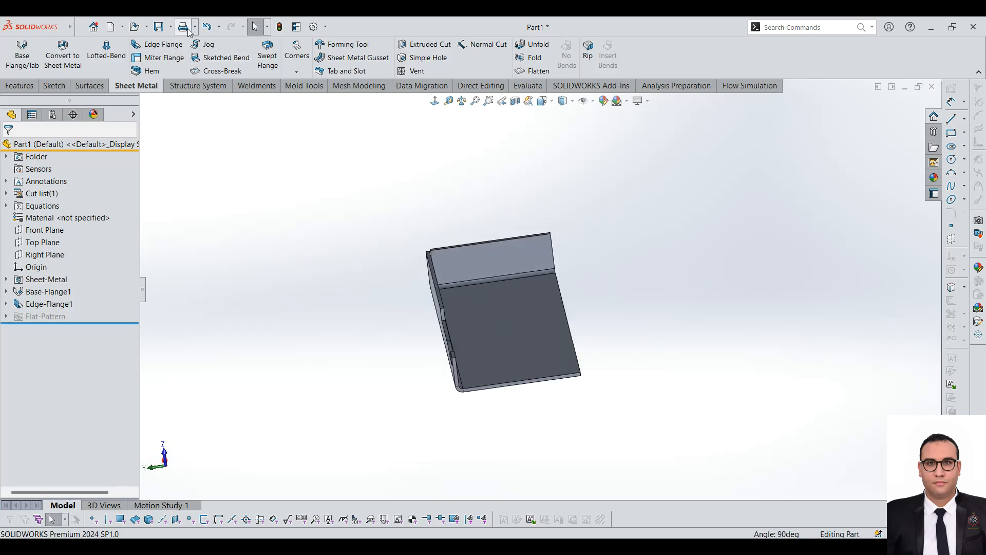
# Step: Sketch an open three-segment miter flange profile starting from the inner corner of the base plate's free edge, opposite the stepped flange
pyautogui.click(168, 60)
pyautogui.scroll(-5, 503, 331)
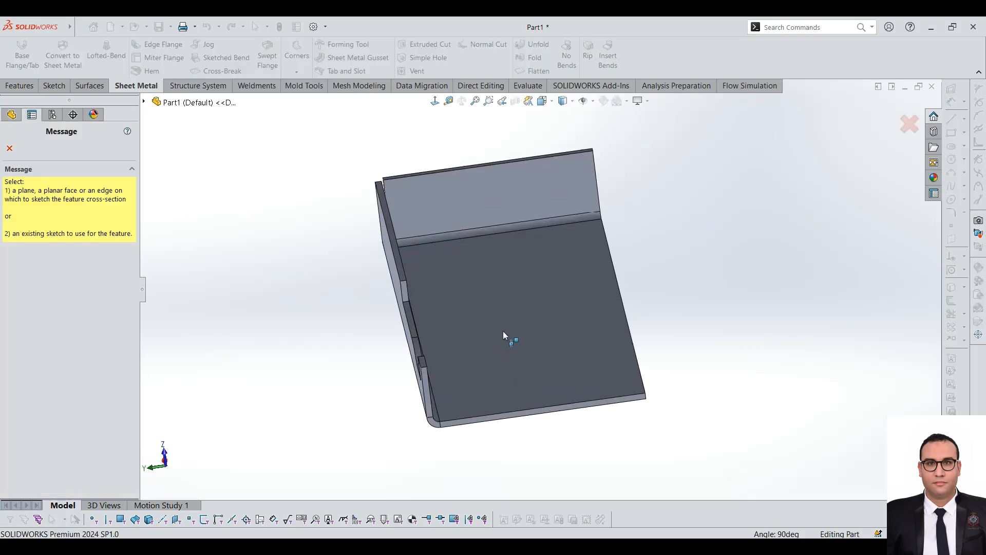
pyautogui.click(642, 391)
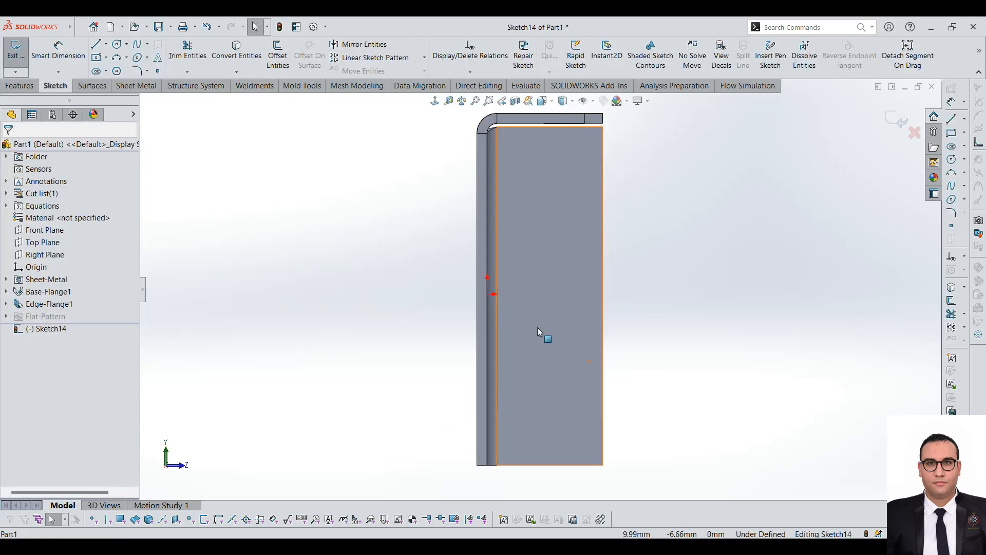
pyautogui.click(96, 44)
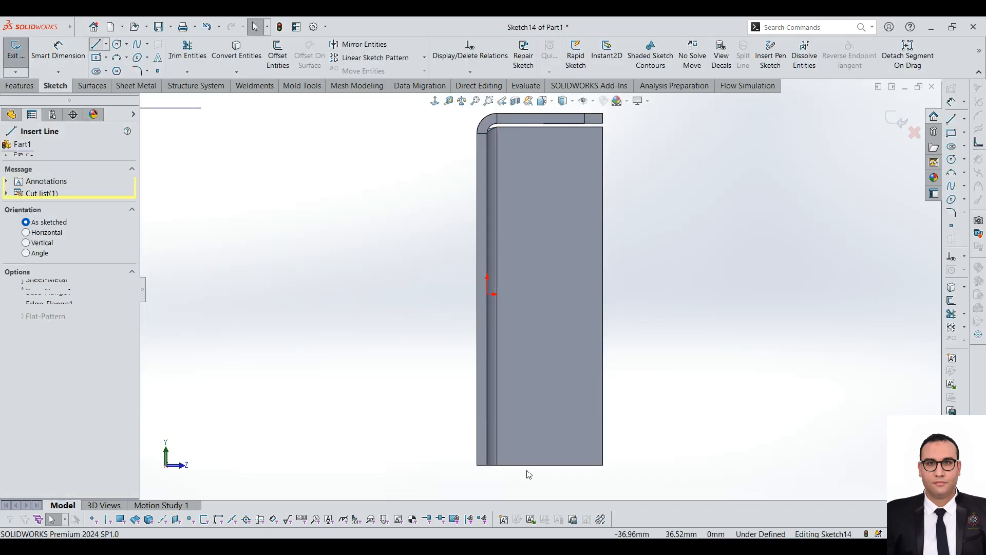
pyautogui.scroll(-3, 492, 450)
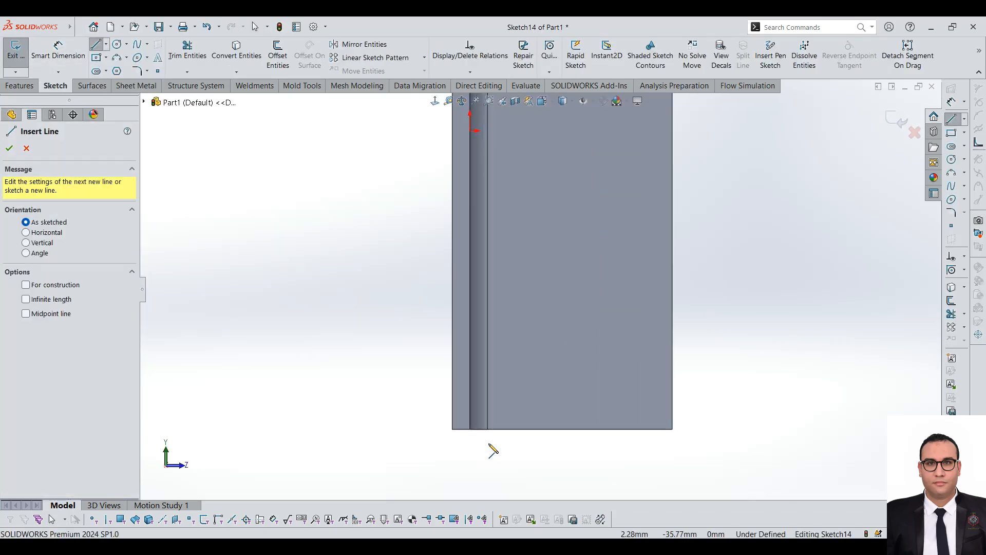
pyautogui.click(470, 429)
pyautogui.click(551, 469)
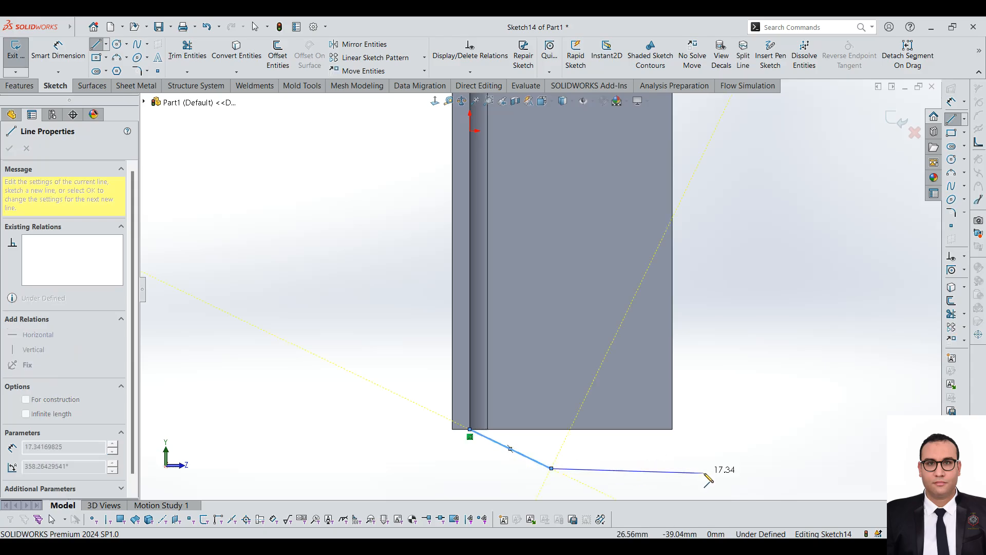
pyautogui.click(719, 468)
pyautogui.click(762, 312)
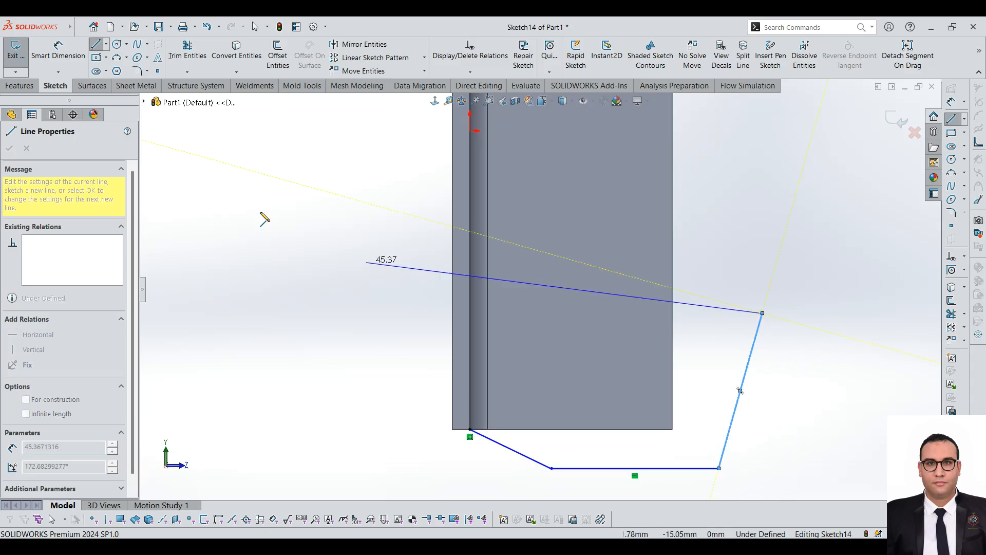
pyautogui.click(17, 53)
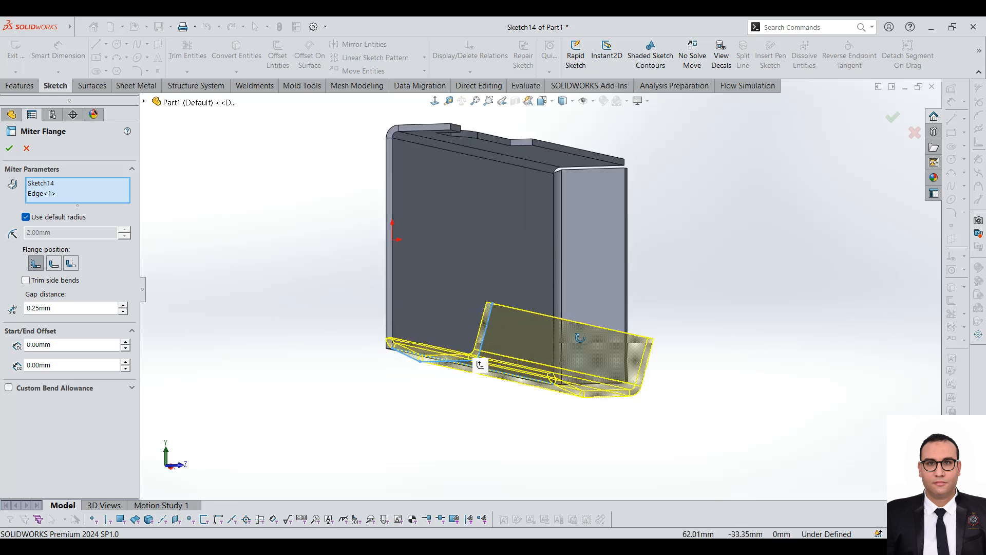
# Step: Try the Material Outside position for the miter flange and set it to Bend Outside, checking the preview from several sides
pyautogui.scroll(1, 637, 294)
pyautogui.scroll(-3, 616, 345)
pyautogui.moveTo(535, 321)
pyautogui.mouseDown(button='middle')
pyautogui.moveTo(496, 315)
pyautogui.moveTo(559, 316)
pyautogui.moveTo(532, 313)
pyautogui.mouseUp(button='middle')
pyautogui.press('f')
pyautogui.click(51, 260)
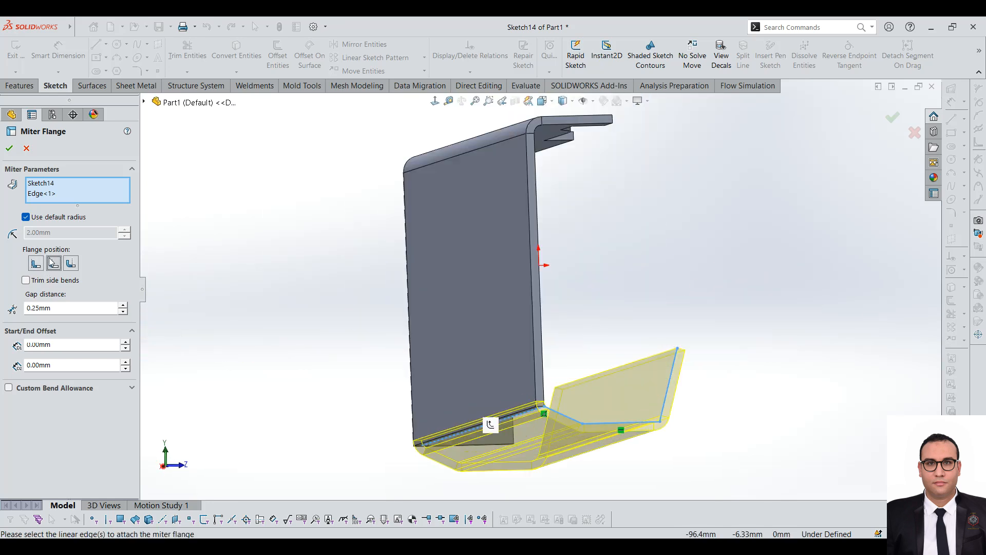
pyautogui.click(71, 263)
pyautogui.scroll(-5, 396, 416)
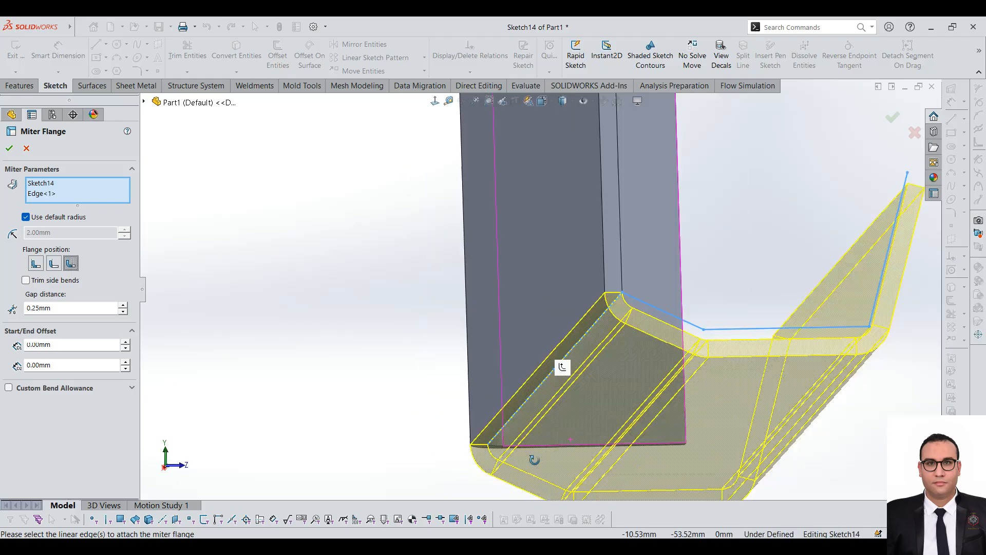
pyautogui.scroll(5, 691, 264)
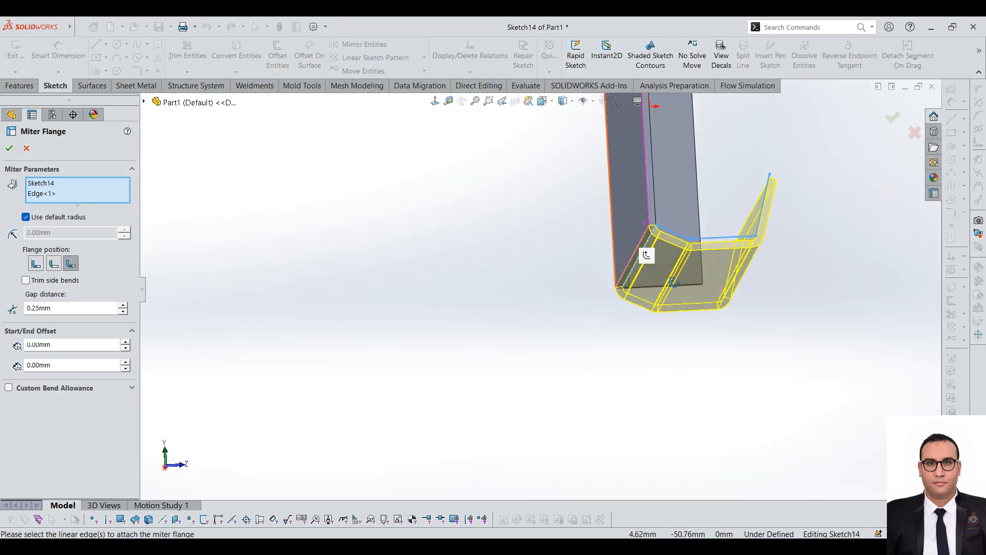
pyautogui.moveTo(673, 281); pyautogui.dragTo(662, 297, button='middle')
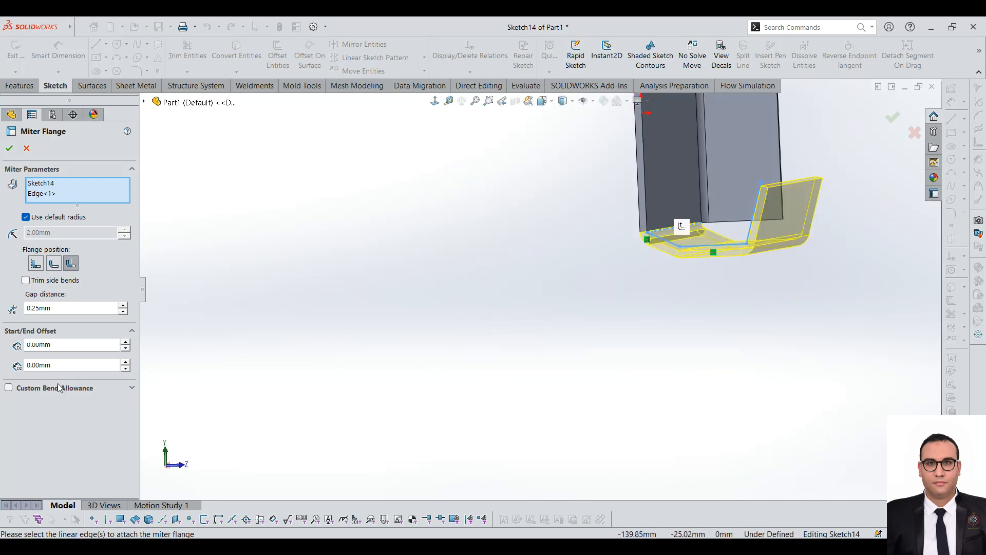
# Step: Set the miter flange's start offset to 10 mm
pyautogui.click(125, 342)
pyautogui.click(125, 342)
pyautogui.click(125, 343)
pyautogui.click(125, 342)
pyautogui.click(125, 348)
pyautogui.click(125, 348)
pyautogui.click(125, 348)
# Step: Set the miter flange's end offset to 30 mm and accept the feature
pyautogui.moveTo(704, 395); pyautogui.dragTo(524, 319, button='middle')
pyautogui.scroll(1, 523, 319)
pyautogui.scroll(-3, 451, 134)
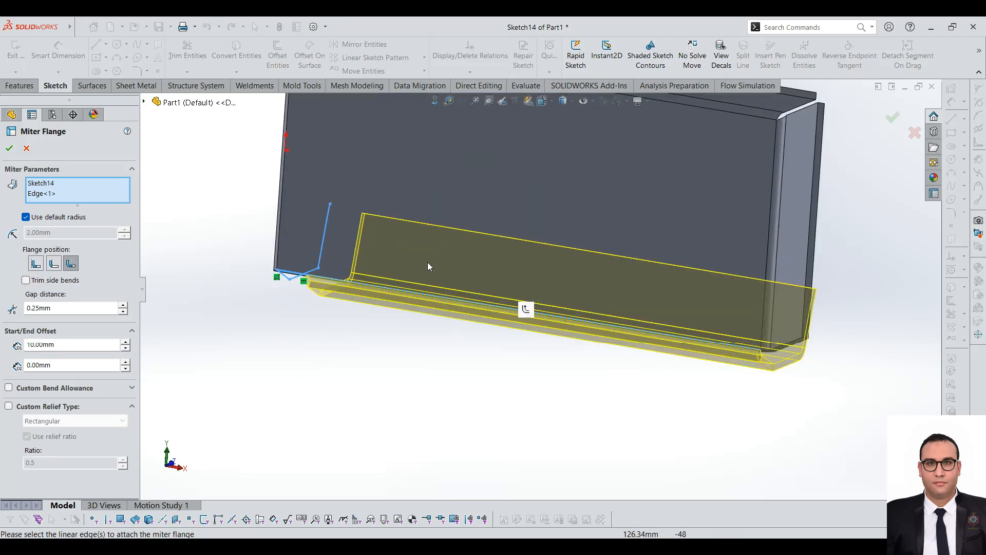
pyautogui.click(125, 361)
pyautogui.click(125, 361)
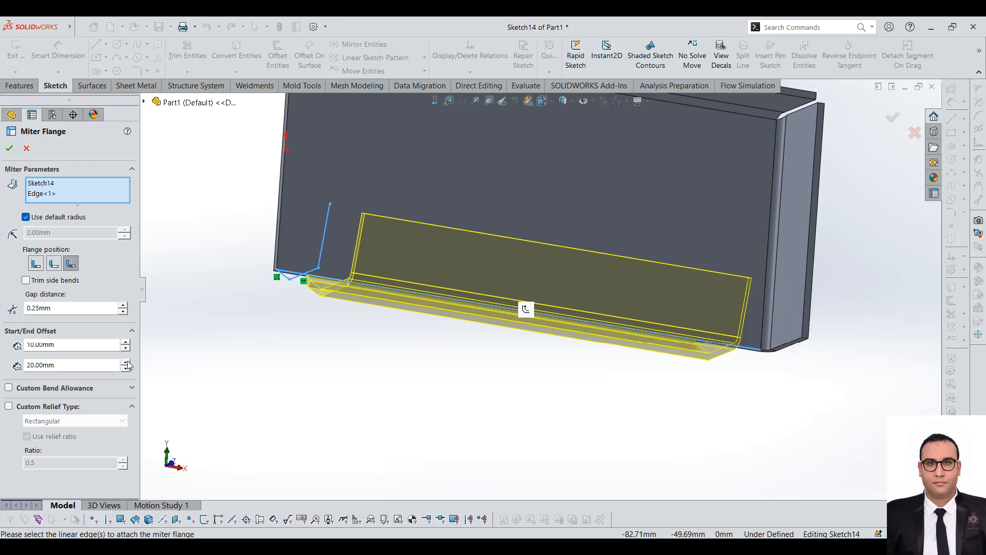
pyautogui.click(125, 361)
pyautogui.press('Return')
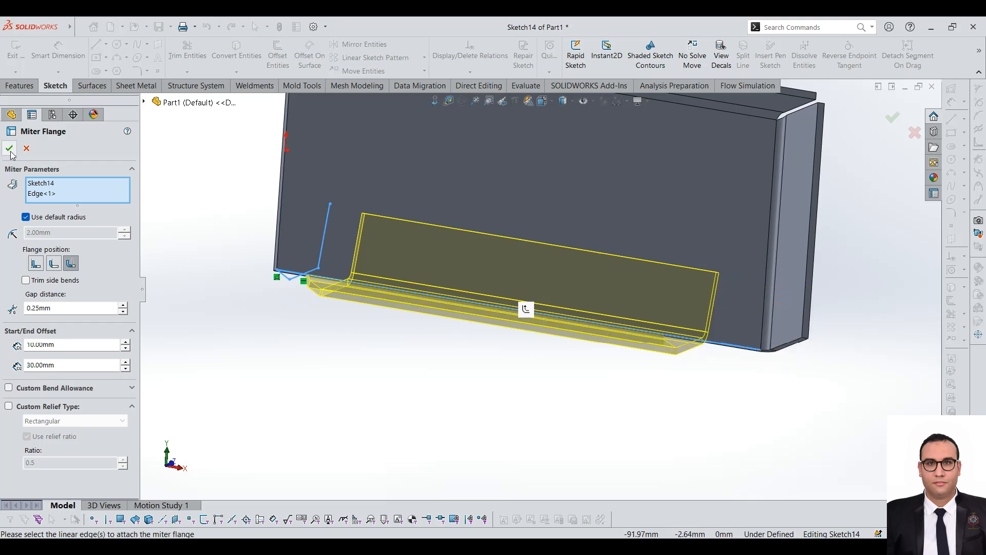
# Step: Start a hem on the outer free edge of the plain end flange
pyautogui.scroll(3, 522, 328)
pyautogui.moveTo(522, 329); pyautogui.dragTo(611, 338, button='middle')
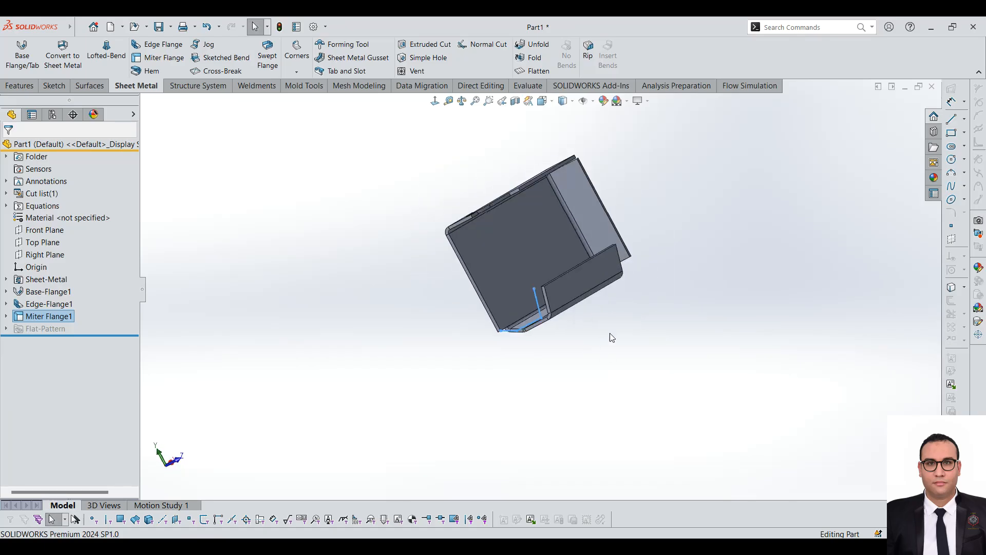
pyautogui.click(152, 71)
pyautogui.scroll(-5, 566, 249)
pyautogui.moveTo(541, 248); pyautogui.dragTo(513, 219, button='middle')
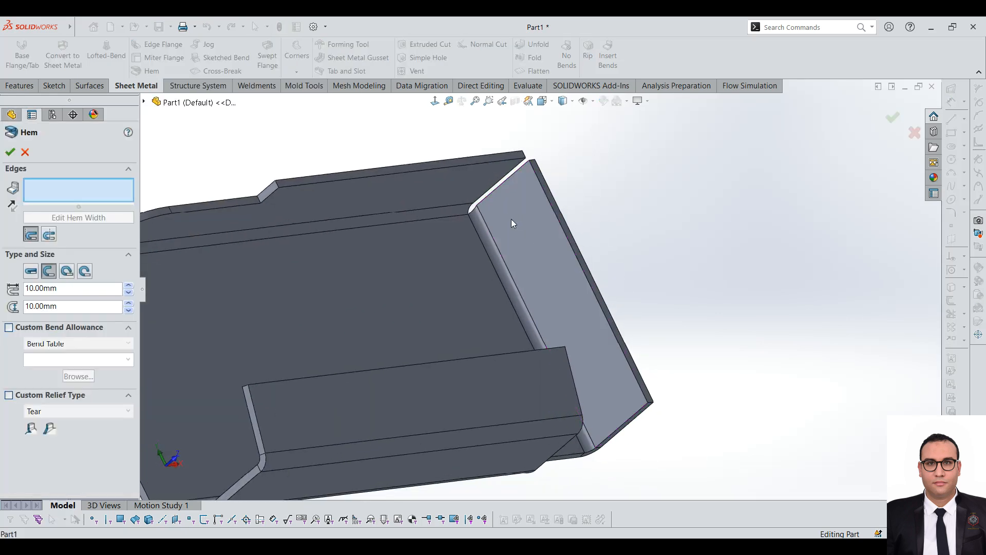
pyautogui.scroll(4, 514, 219)
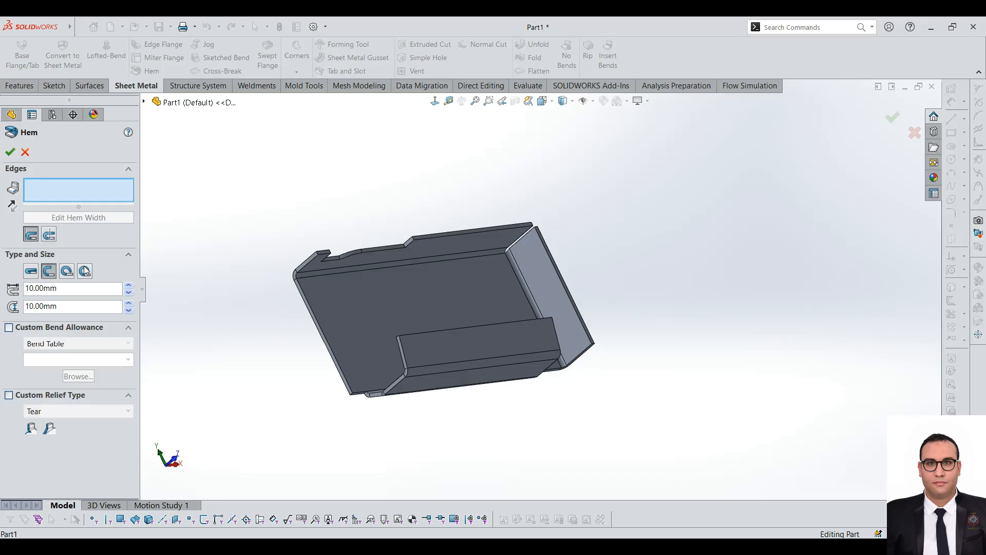
pyautogui.scroll(-2, 461, 253)
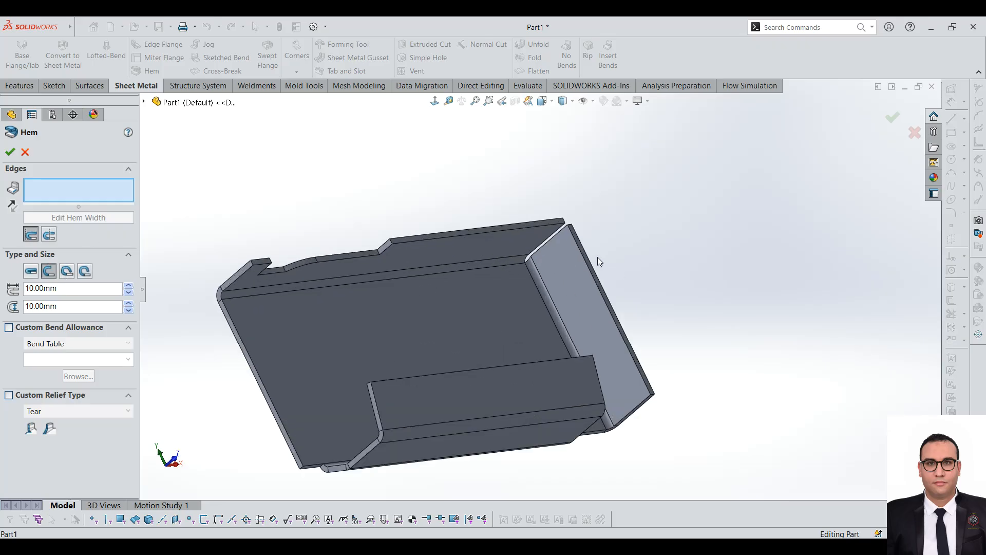
pyautogui.click(592, 267)
# Step: Preview the Closed, Open, Tear Drop and Rolled hem types, and try the Bend Outside position before restoring Material Inside
pyautogui.moveTo(590, 299); pyautogui.dragTo(550, 218, button='middle')
pyautogui.scroll(2, 643, 318)
pyautogui.scroll(-2, 756, 426)
pyautogui.moveTo(711, 386); pyautogui.dragTo(688, 337, button='middle')
pyautogui.click(31, 271)
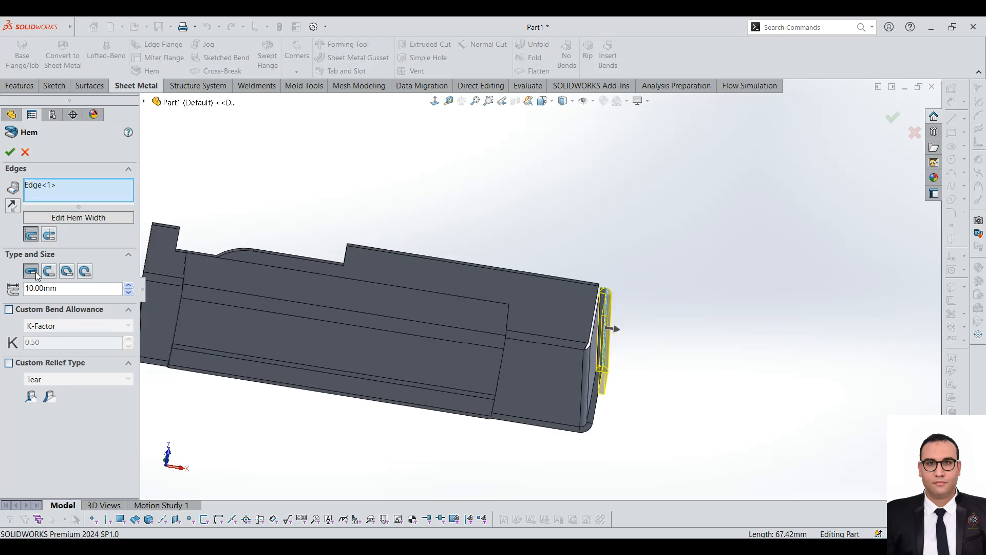
pyautogui.click(49, 271)
pyautogui.click(67, 271)
pyautogui.click(84, 271)
pyautogui.click(49, 235)
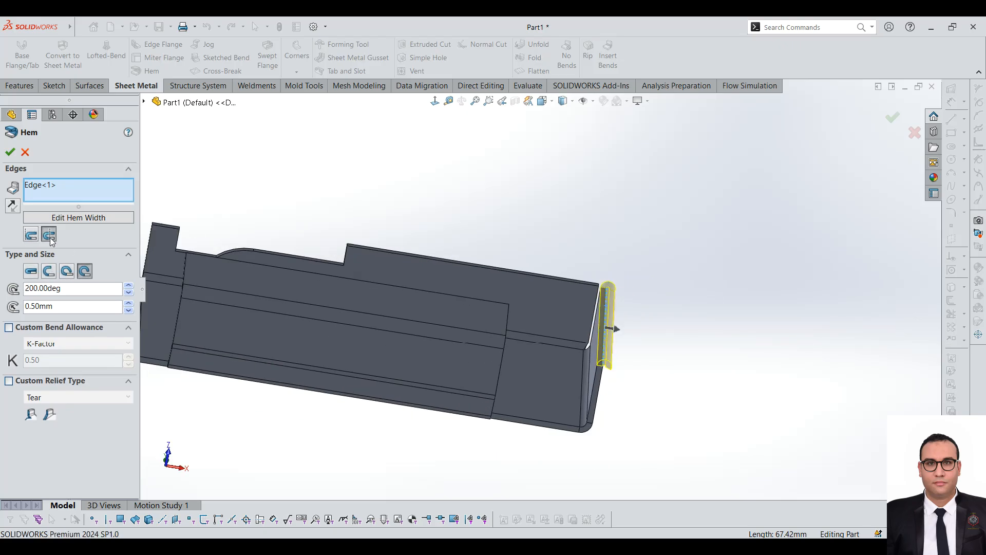
pyautogui.click(37, 235)
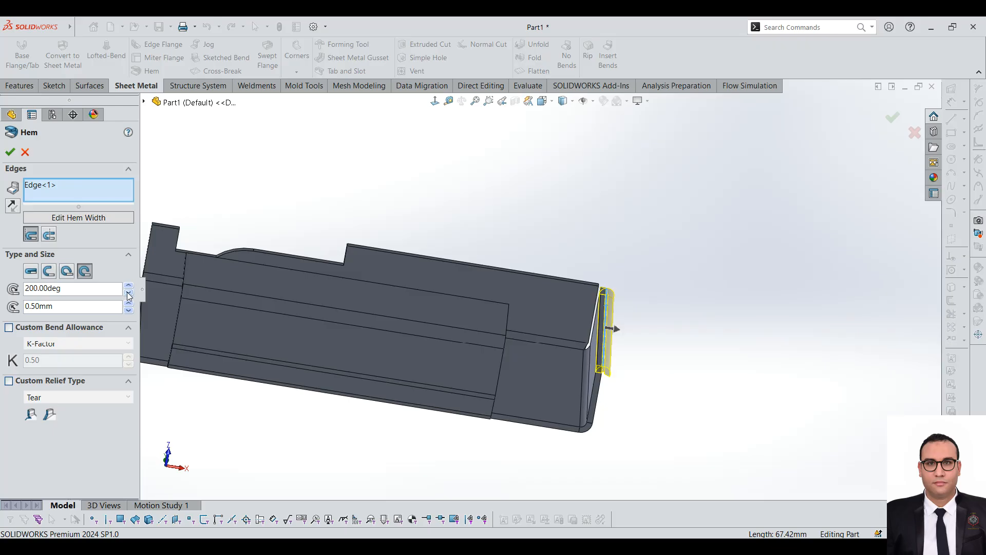
# Step: Try the Open hem type and raise its length to 30 mm
pyautogui.click(50, 272)
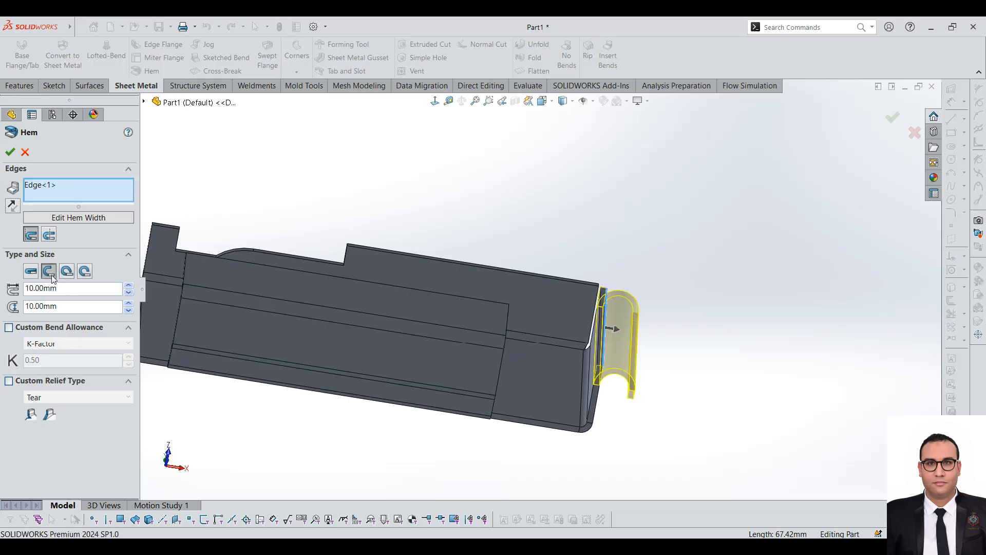
pyautogui.click(129, 285)
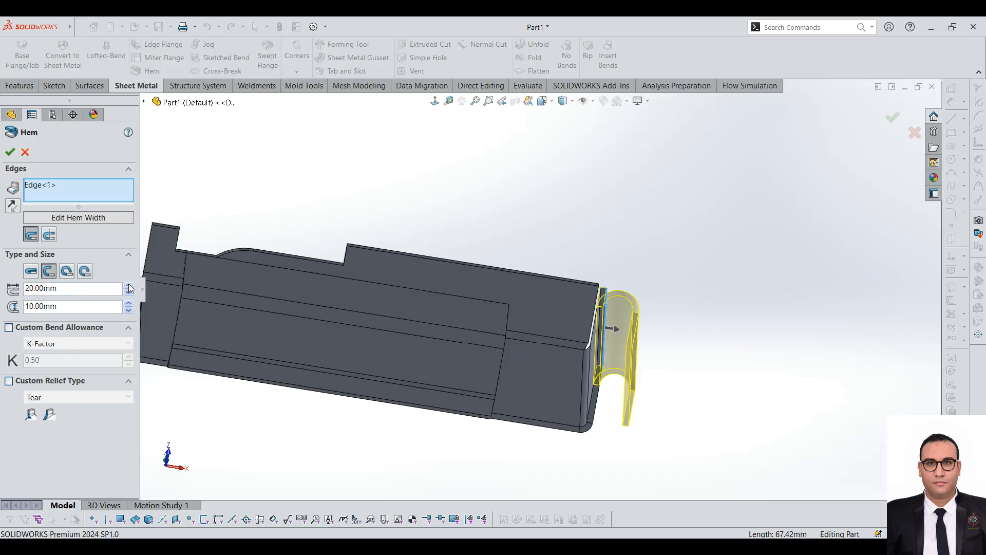
pyautogui.click(129, 285)
pyautogui.click(129, 292)
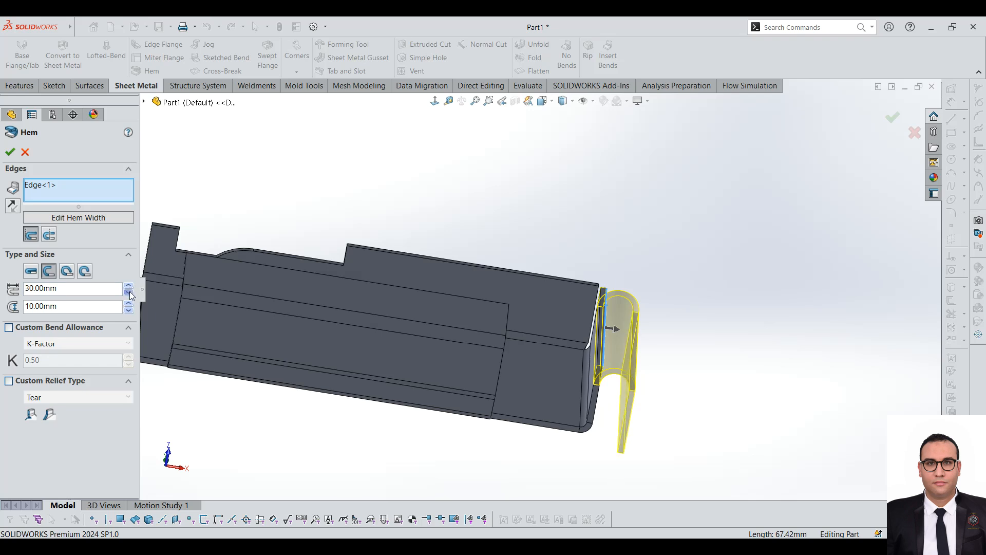
# Step: Try the Tear Drop hem type, attempting a 45 degree angle and setting the angle to 200 degrees
pyautogui.click(67, 272)
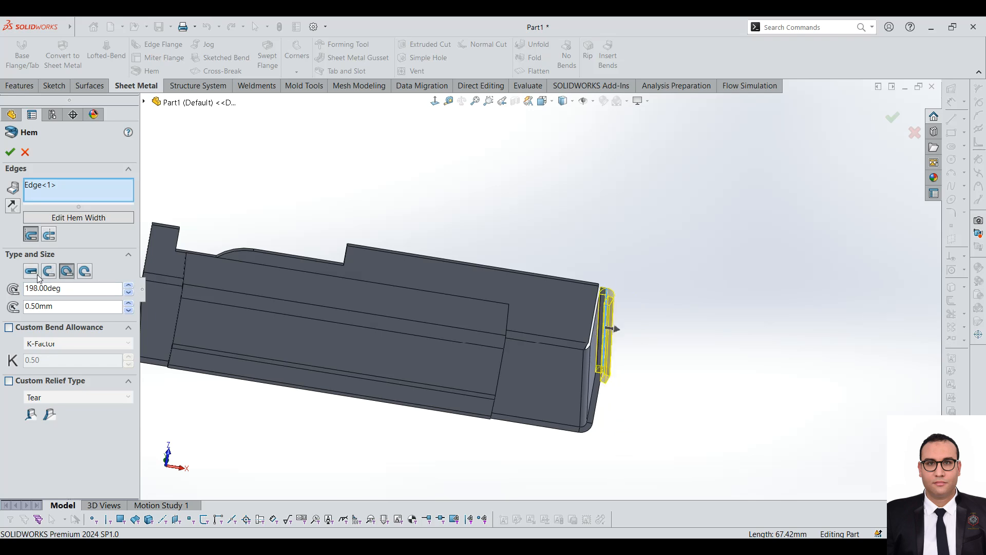
pyautogui.moveTo(87, 289); pyautogui.dragTo(2, 293)
pyautogui.write('45')
pyautogui.press('Return')
pyautogui.scroll(-5, 545, 324)
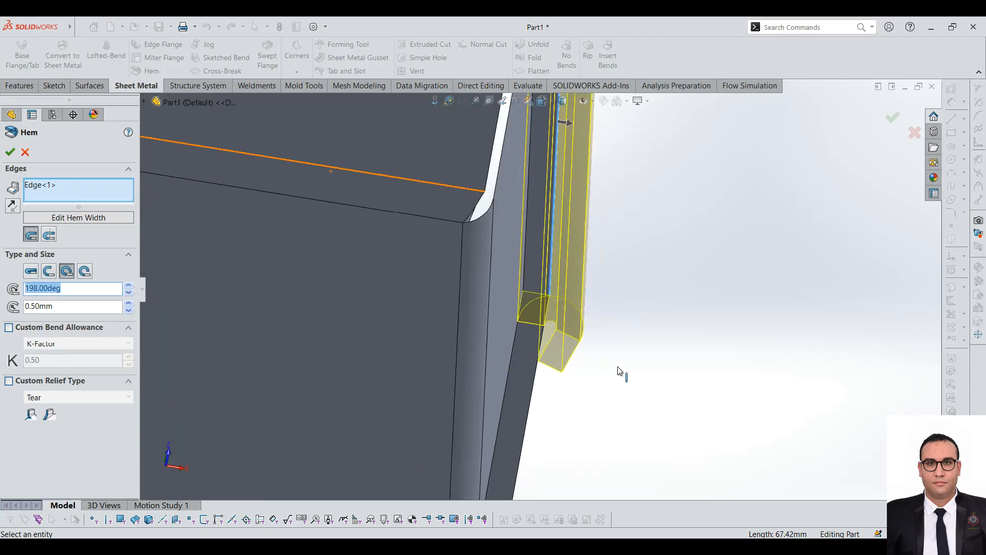
pyautogui.write('200')
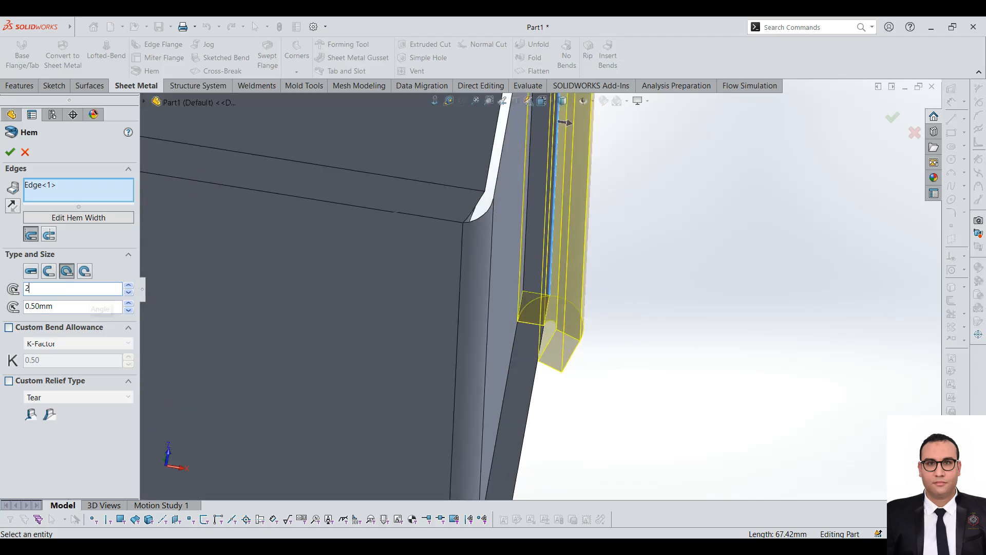
pyautogui.press('Return')
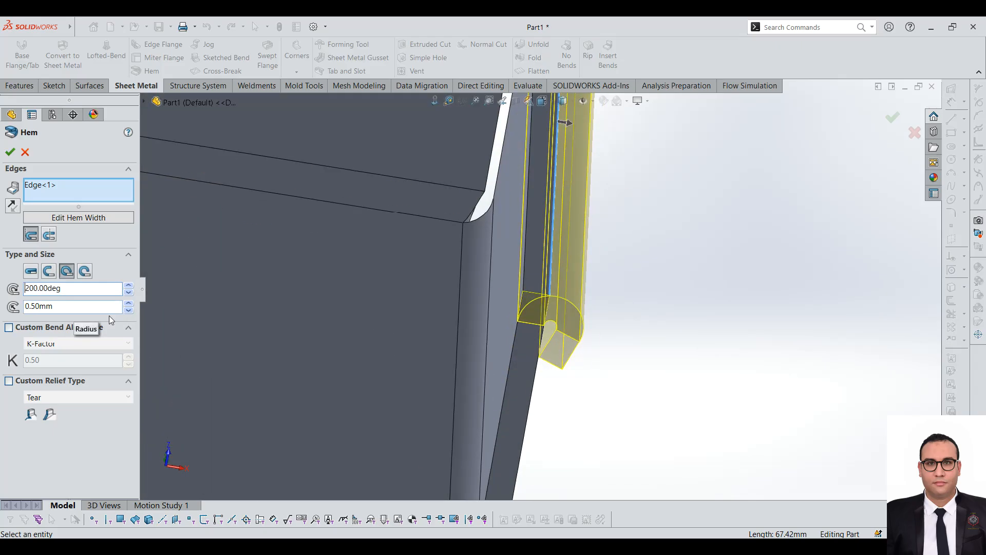
# Step: Raise the teardrop hem's radius to 10.5 mm and reduce its angle to 181 degrees
pyautogui.click(129, 303)
pyautogui.scroll(5, 561, 345)
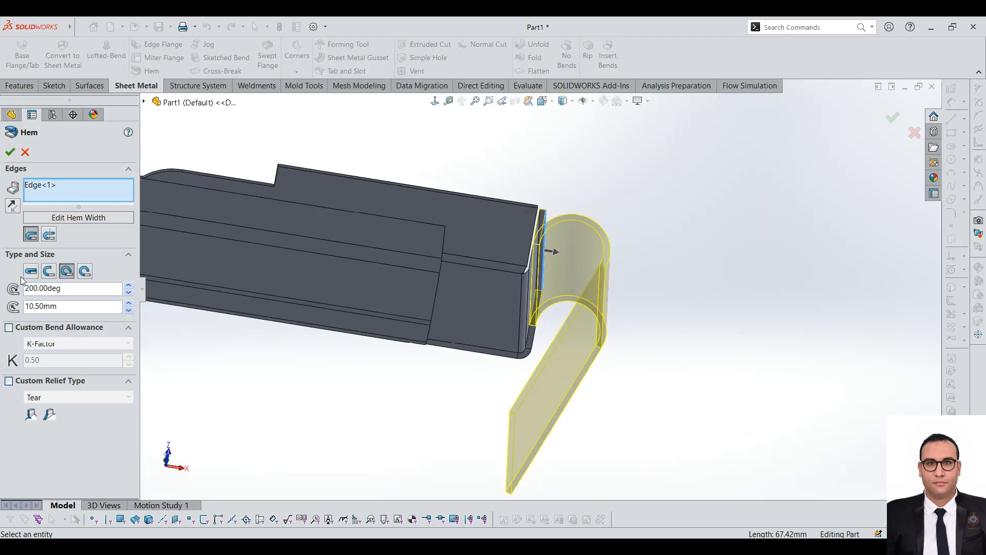
pyautogui.click(130, 292)
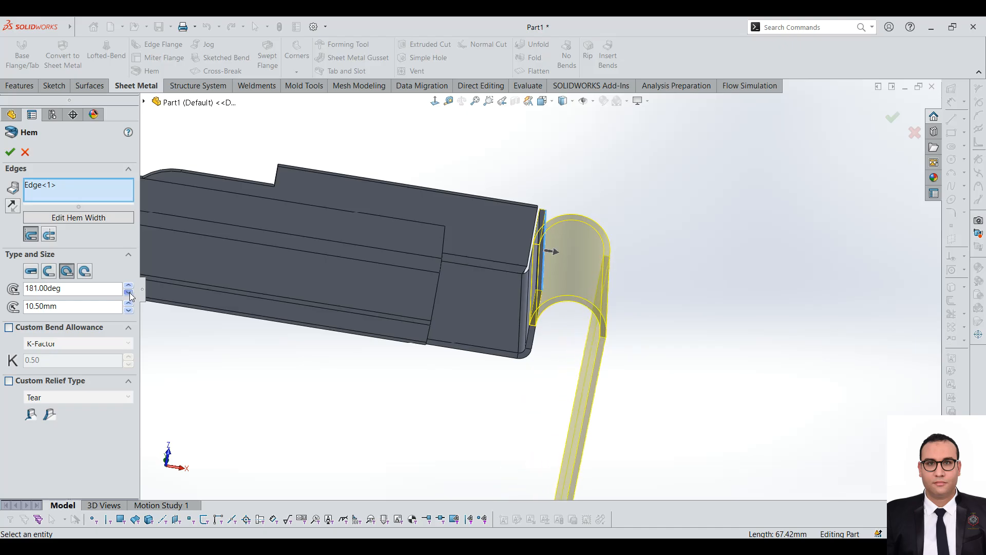
pyautogui.scroll(10, 510, 323)
pyautogui.scroll(-5, 511, 331)
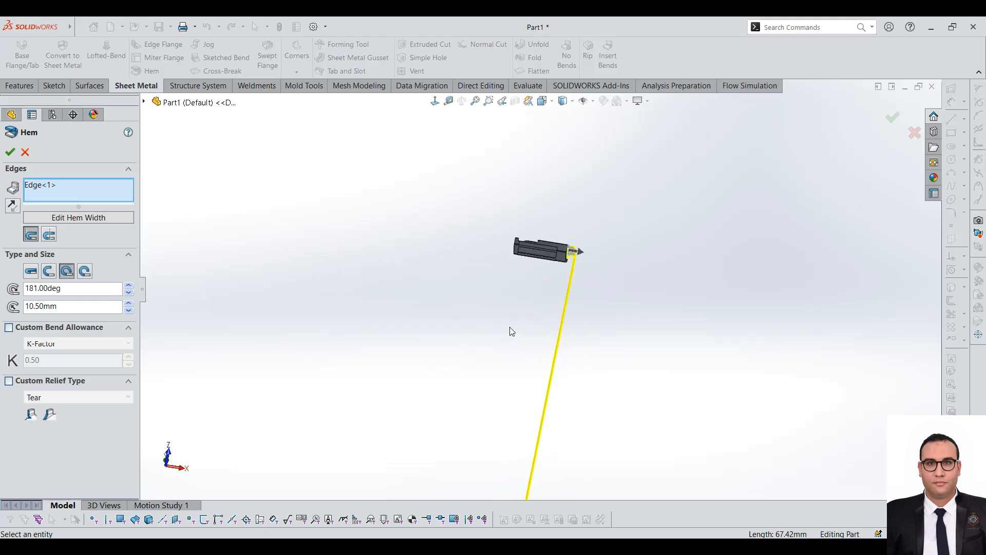
pyautogui.scroll(-5, 669, 158)
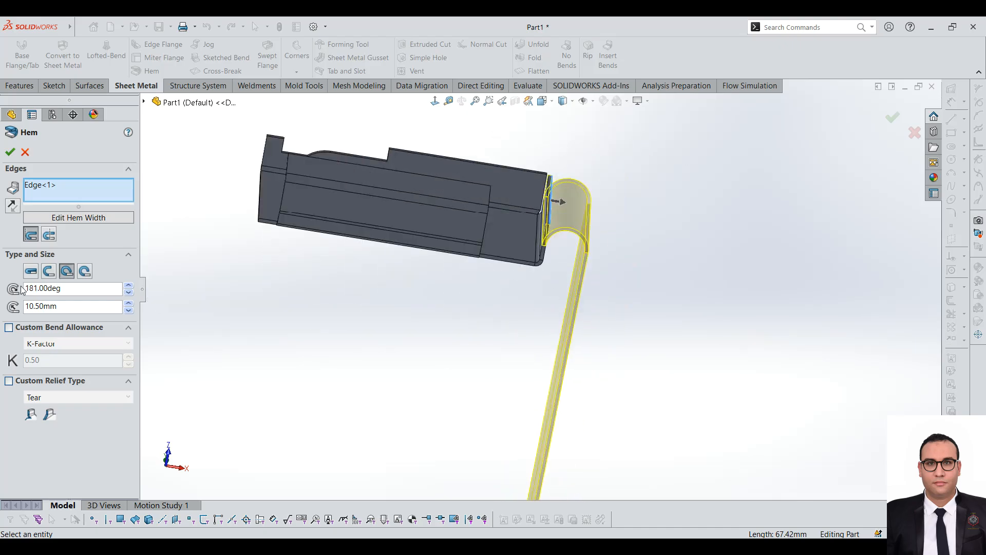
# Step: Set the hem type to Closed with a 10 mm length and accept the hem
pyautogui.click(31, 271)
pyautogui.scroll(-3, 522, 151)
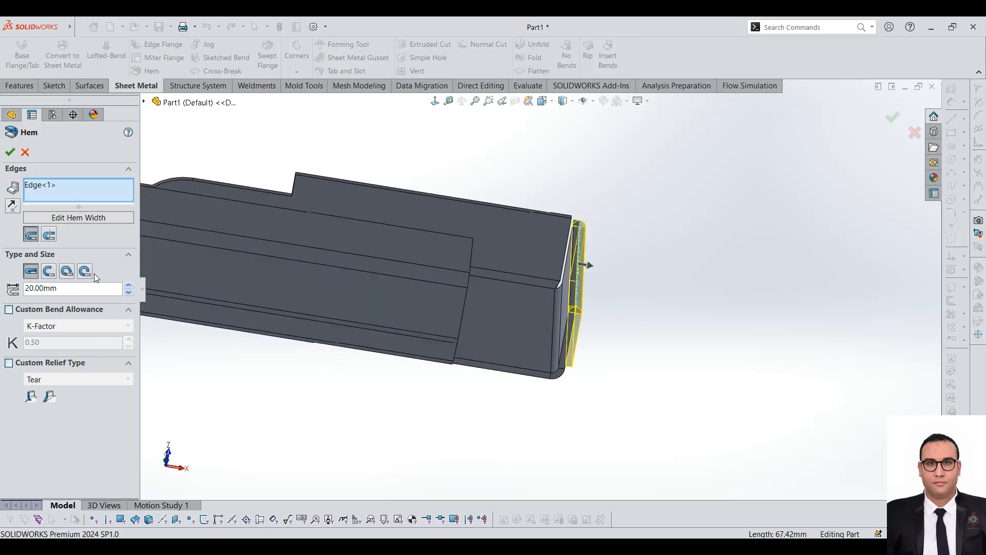
pyautogui.click(6, 154)
pyautogui.scroll(5, 474, 291)
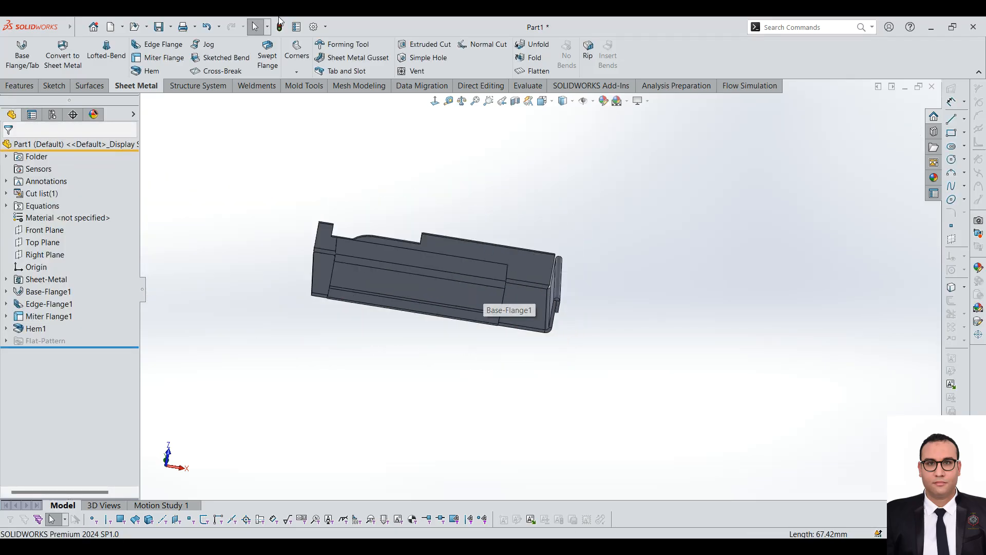
pyautogui.click(209, 45)
pyautogui.scroll(-3, 449, 313)
pyautogui.scroll(3, 526, 301)
pyautogui.moveTo(526, 301); pyautogui.dragTo(345, 277, button='middle')
pyautogui.scroll(-4, 512, 255)
pyautogui.moveTo(440, 341); pyautogui.dragTo(482, 361, button='middle')
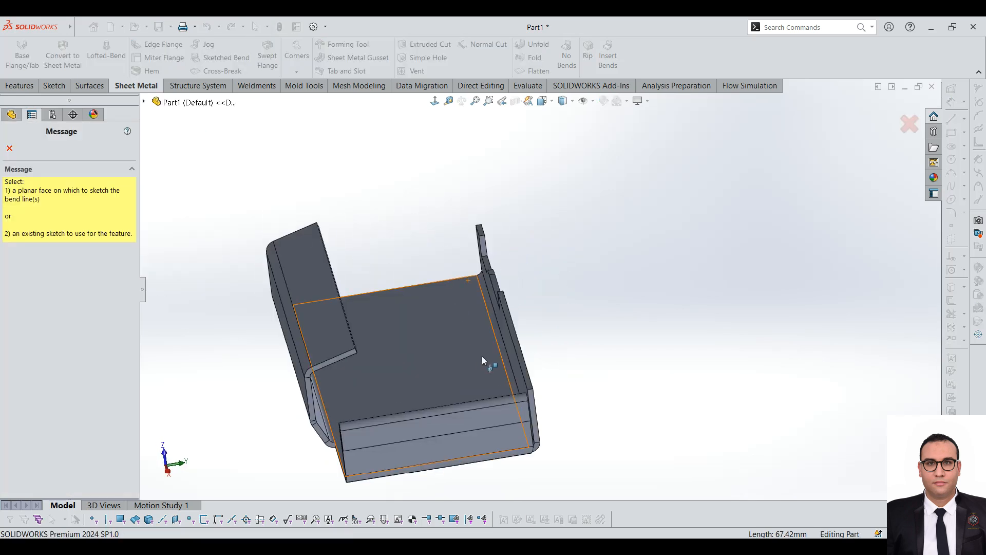
pyautogui.scroll(-2, 526, 306)
pyautogui.moveTo(507, 323); pyautogui.dragTo(526, 311, button='middle')
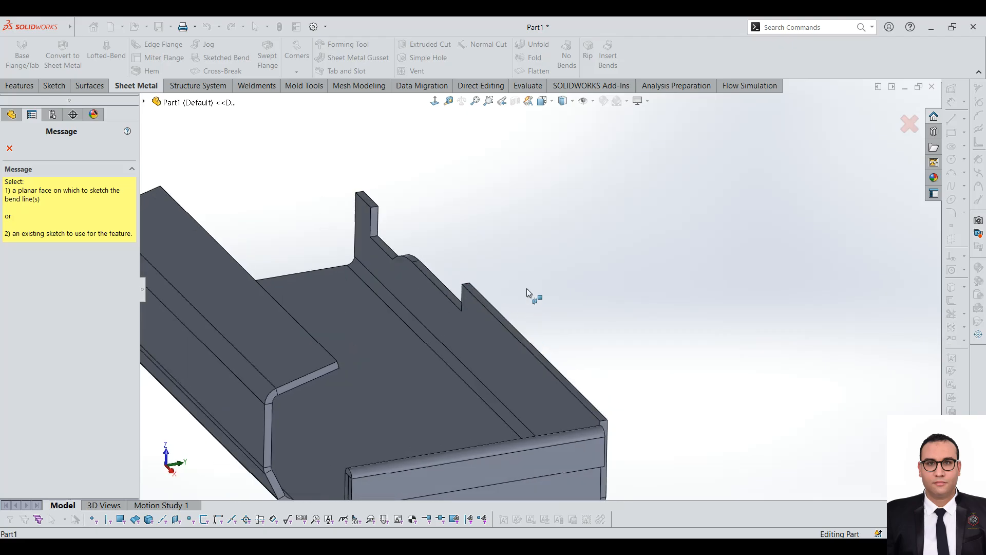
pyautogui.click(475, 290)
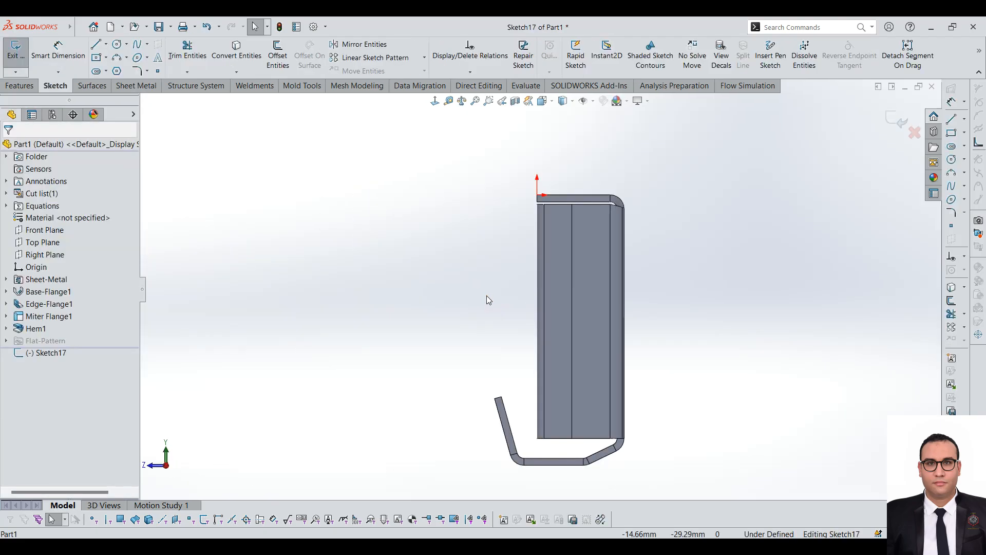
pyautogui.click(95, 44)
pyautogui.scroll(-2, 529, 113)
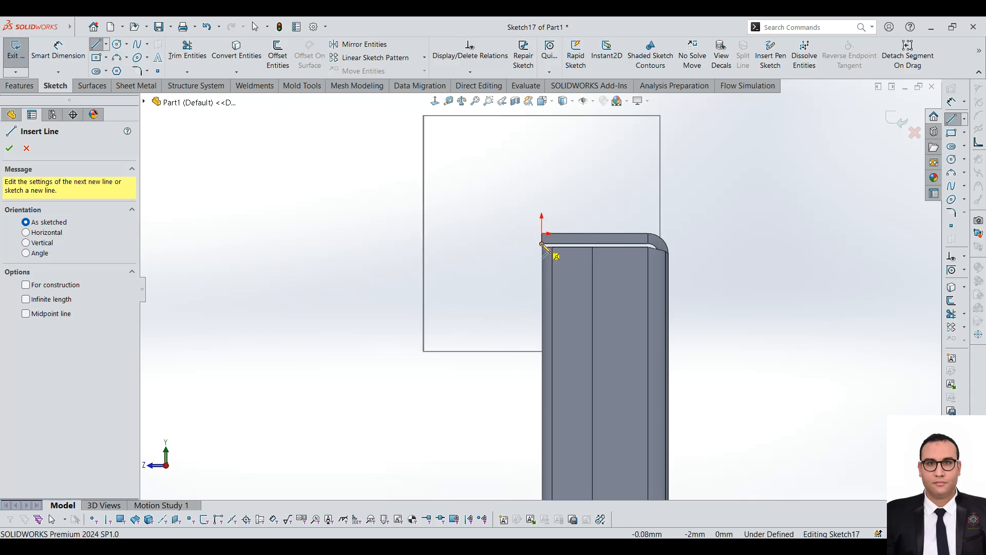
pyautogui.click(543, 244)
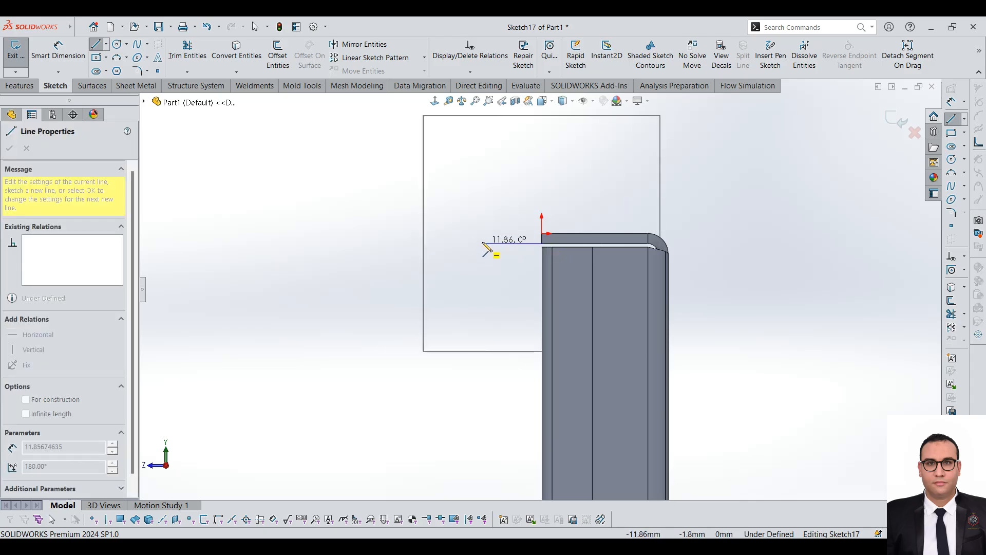
pyautogui.press('Escape')
# Step: Start a Jog on the edge flange's flat face and sketch a horizontal bend line across its wide section near the free edge
pyautogui.scroll(2, 565, 303)
pyautogui.moveTo(687, 358); pyautogui.dragTo(678, 164, button='middle')
pyautogui.scroll(-3, 574, 286)
pyautogui.moveTo(573, 287)
pyautogui.mouseDown(button='middle')
pyautogui.moveTo(551, 190)
pyautogui.moveTo(547, 250)
pyautogui.moveTo(619, 374)
pyautogui.mouseUp(button='middle')
pyautogui.click(472, 173)
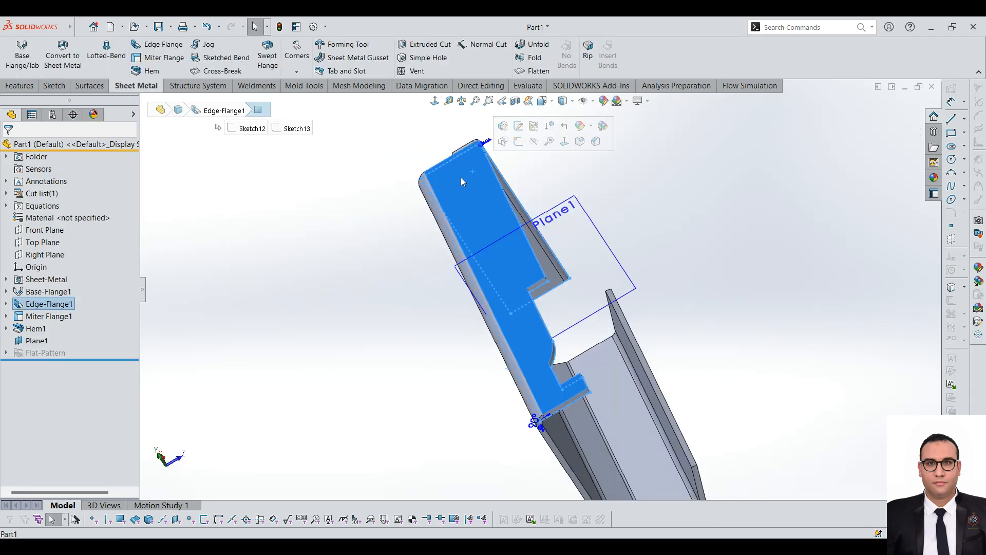
pyautogui.click(201, 46)
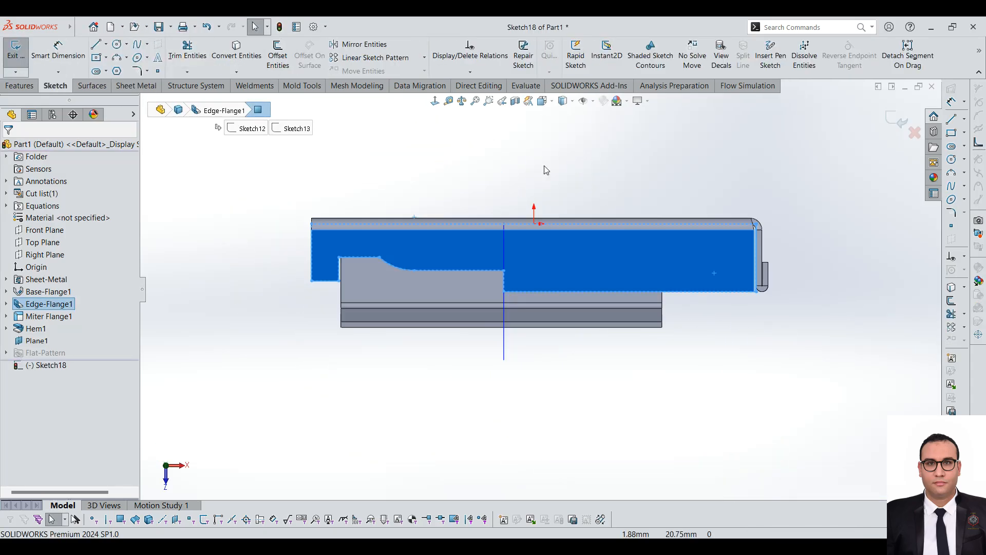
pyautogui.scroll(-2, 768, 288)
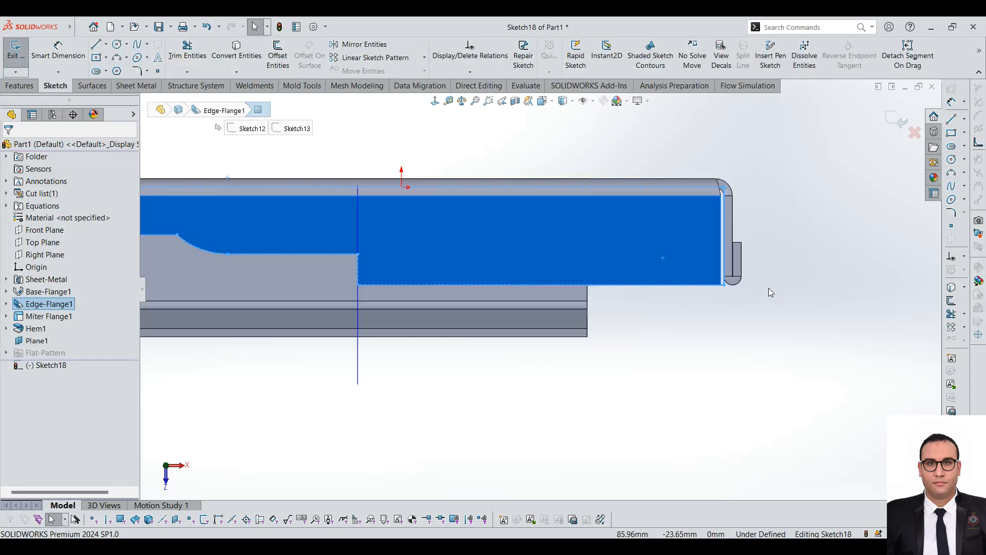
pyautogui.click(96, 45)
pyautogui.click(358, 269)
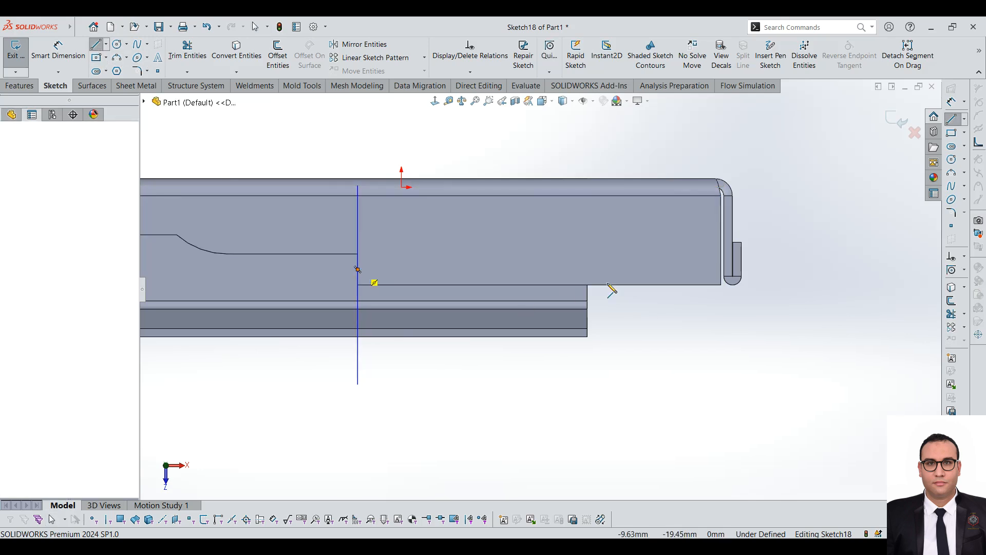
pyautogui.click(722, 269)
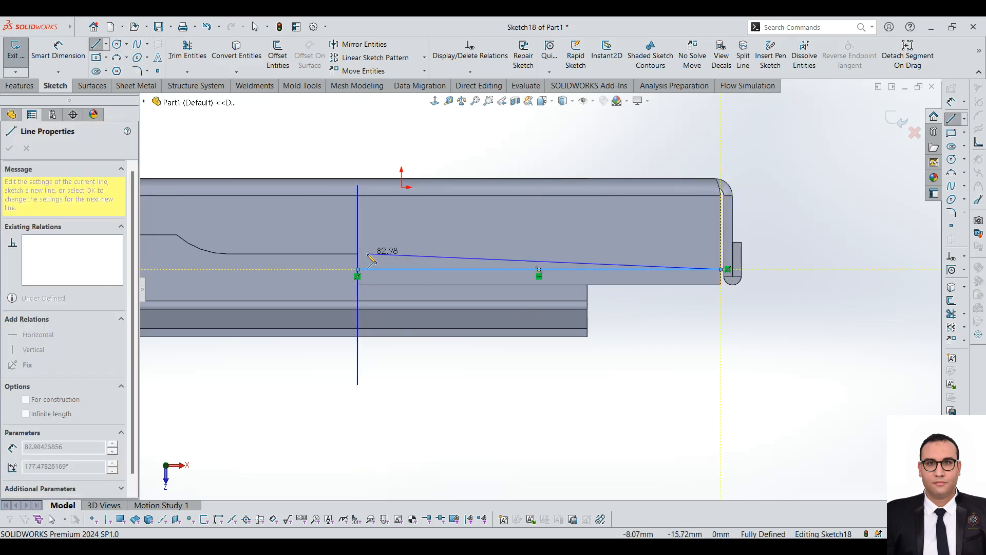
pyautogui.scroll(1, 401, 185)
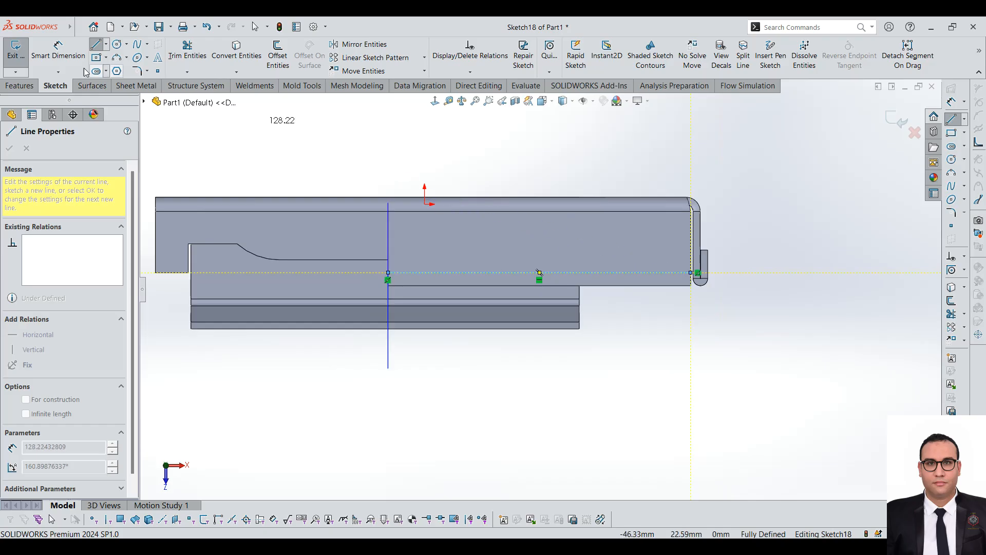
pyautogui.click(15, 51)
# Step: Pick the edge flange face above the bend line as the fixed face and try a 10 mm blind jog at 90 degrees
pyautogui.scroll(1, 503, 283)
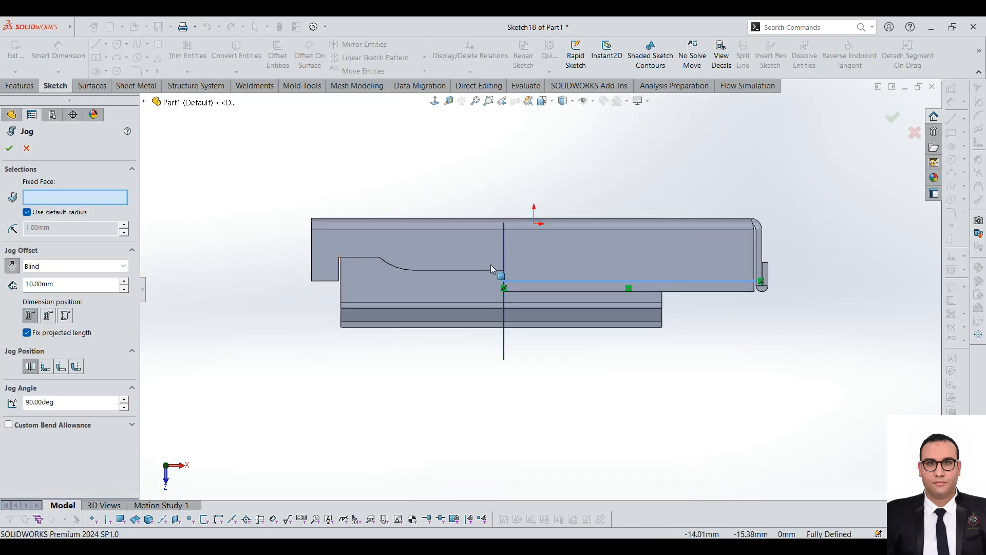
pyautogui.scroll(-2, 687, 243)
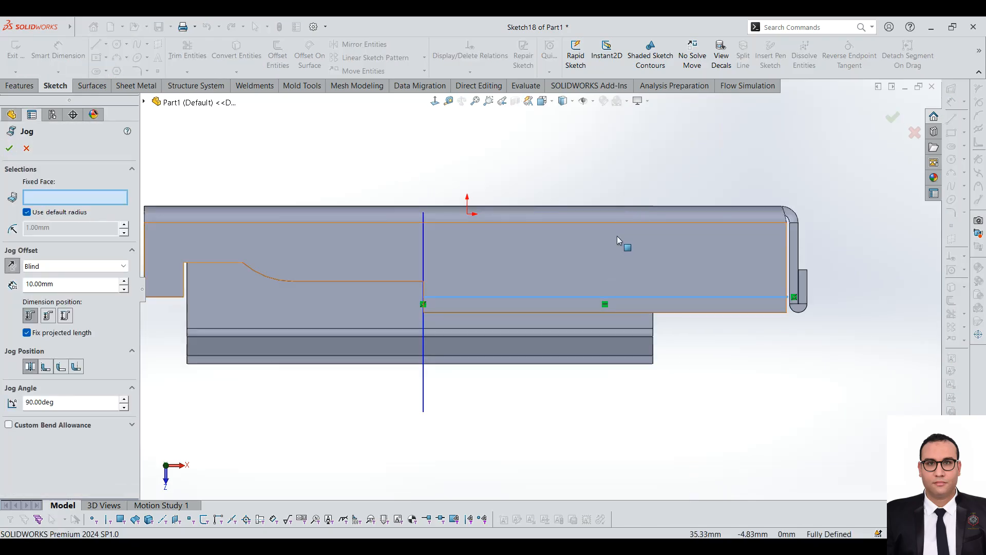
pyautogui.click(608, 247)
pyautogui.moveTo(531, 260); pyautogui.dragTo(705, 208, button='middle')
pyautogui.scroll(3, 595, 166)
pyautogui.scroll(-4, 705, 208)
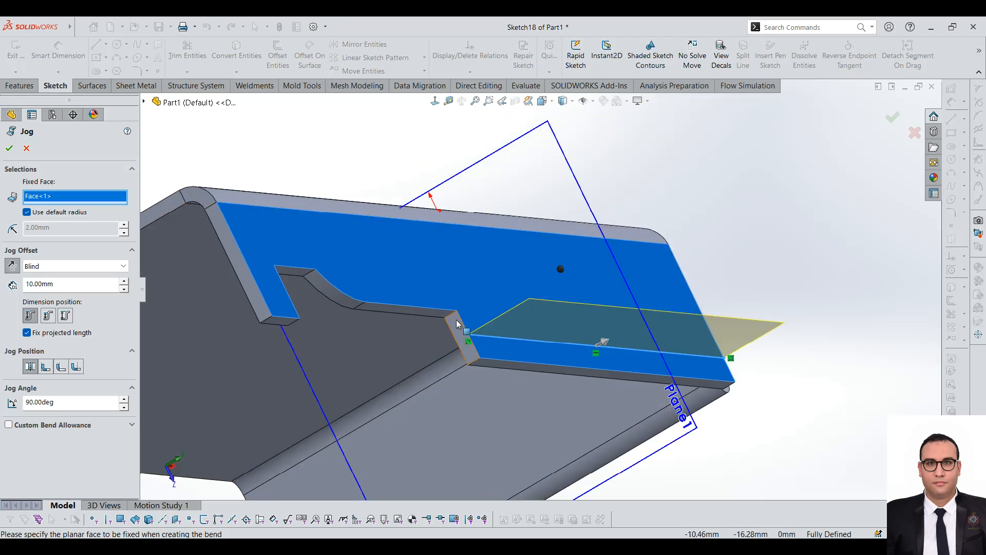
pyautogui.click(8, 150)
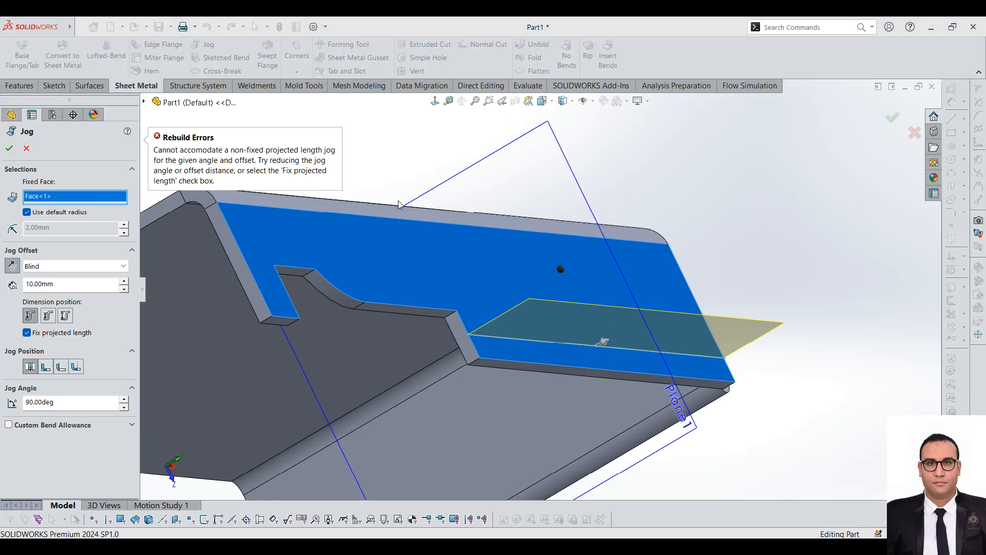
# Step: Reverse the jog direction, set the dimension position to Inside Offset and the jog position to Material Inside, and accept the jog
pyautogui.click(12, 266)
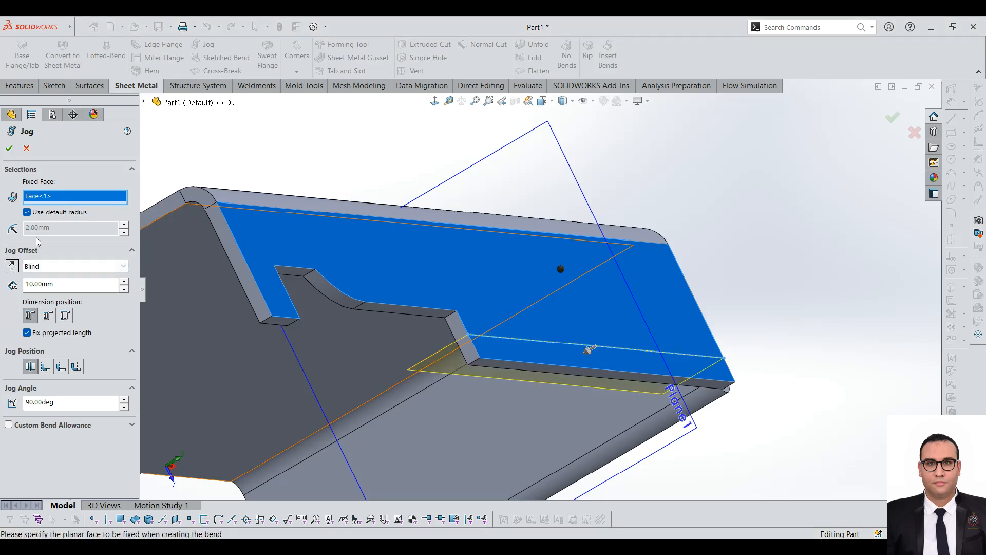
pyautogui.click(42, 370)
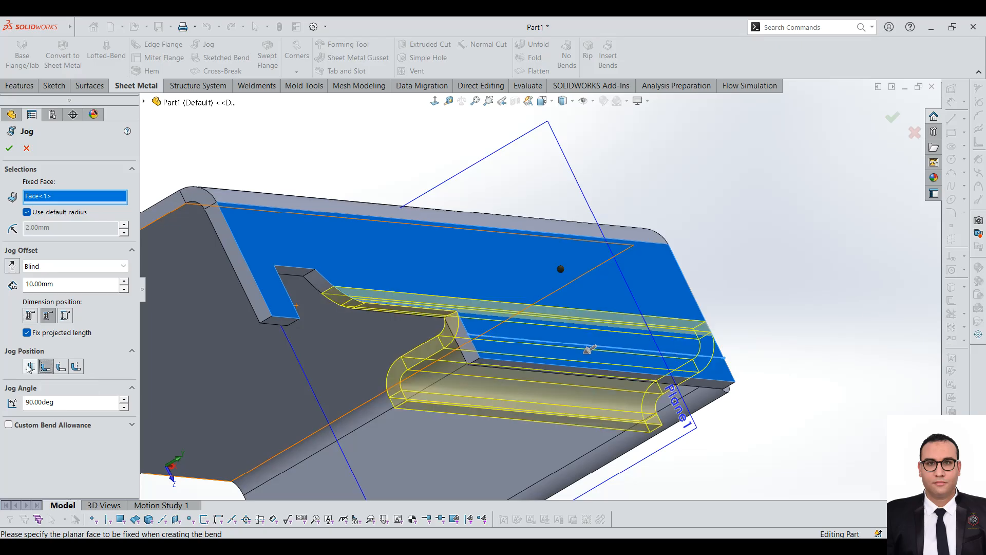
pyautogui.scroll(1, 423, 356)
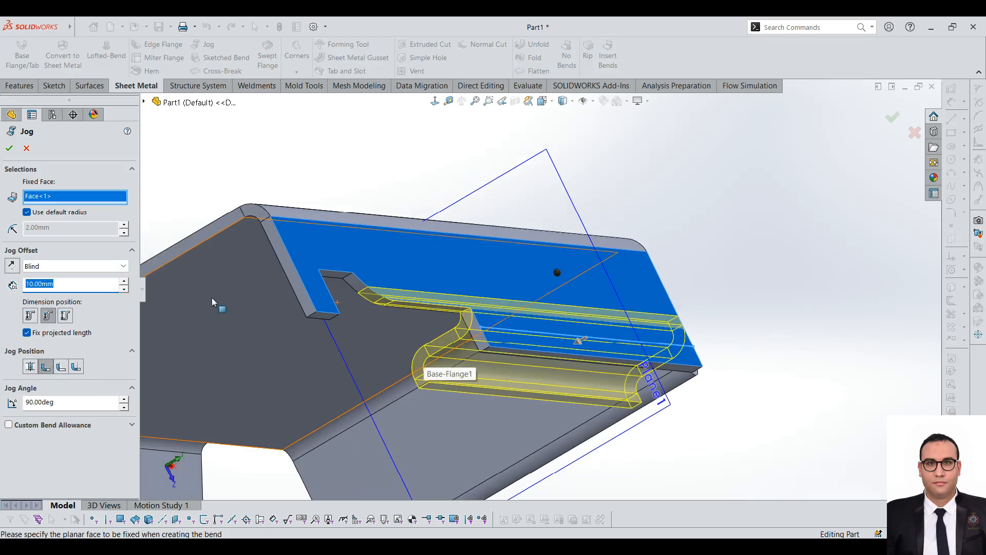
pyautogui.press('Return')
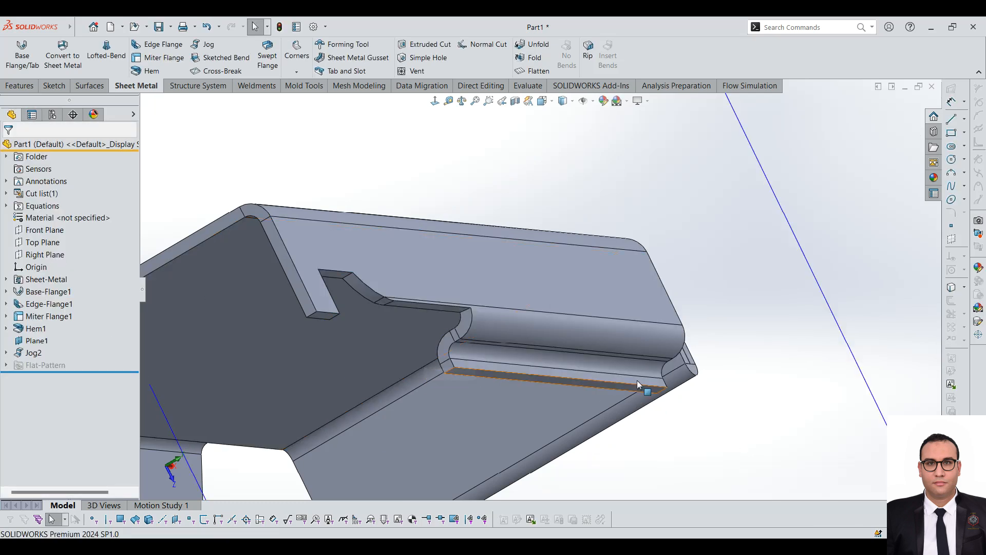
# Step: Reopen the jog feature for editing and set its offset distance to 25 mm
pyautogui.moveTo(586, 343)
pyautogui.mouseDown(button='middle')
pyautogui.moveTo(511, 316)
pyautogui.moveTo(539, 255)
pyautogui.moveTo(543, 289)
pyautogui.moveTo(528, 292)
pyautogui.mouseUp(button='middle')
pyautogui.click(32, 353)
pyautogui.click(39, 321)
pyautogui.write('25')
pyautogui.press('Return')
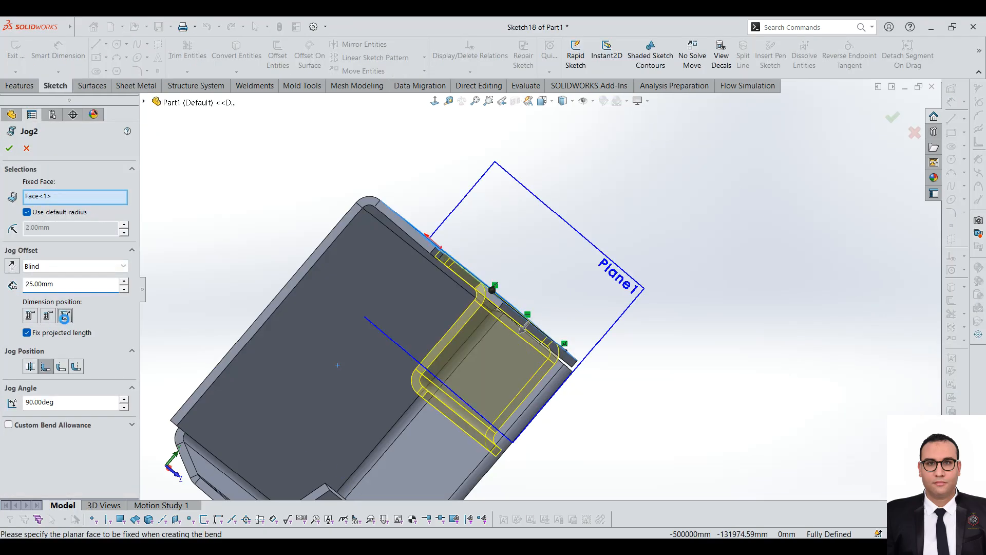
# Step: Compare the jog's dimension positions, settle on Overall Dimension, and check the offset end conditions while keeping Blind
pyautogui.click(65, 318)
pyautogui.click(30, 316)
pyautogui.click(48, 319)
pyautogui.click(31, 316)
pyautogui.click(49, 316)
pyautogui.click(65, 315)
pyautogui.click(75, 266)
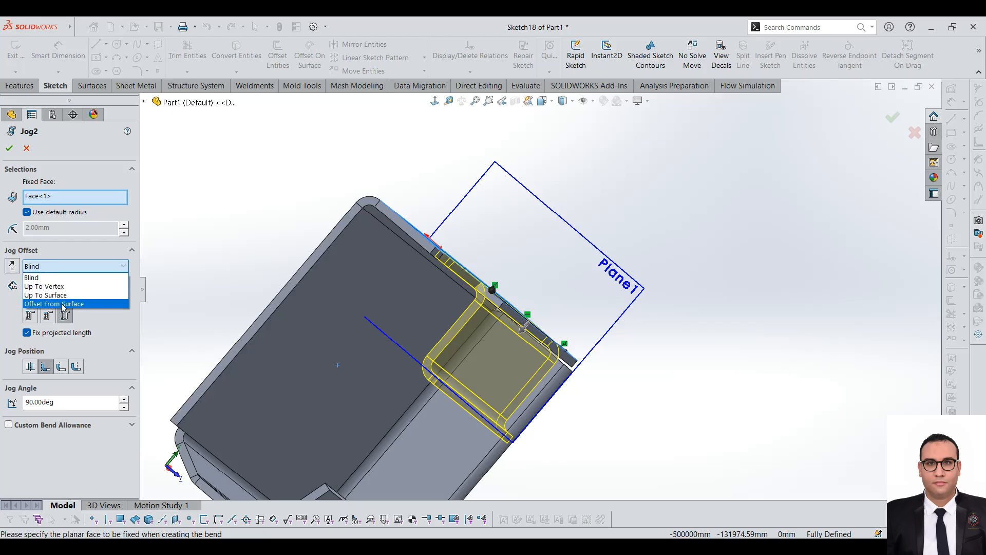
pyautogui.click(97, 343)
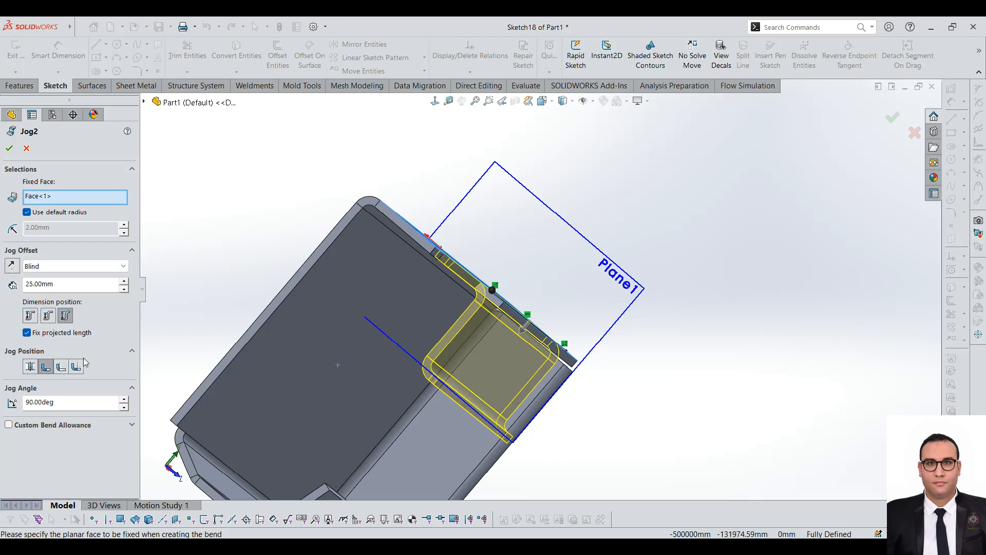
# Step: Set the jog angle to 113 degrees and accept the edited jog
pyautogui.click(123, 398)
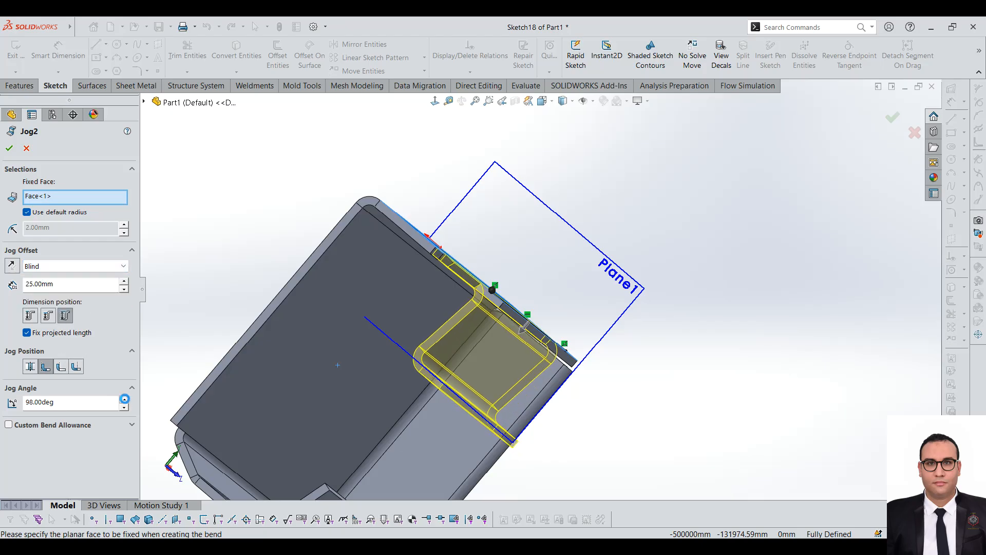
pyautogui.click(123, 399)
pyautogui.click(123, 407)
pyautogui.click(9, 147)
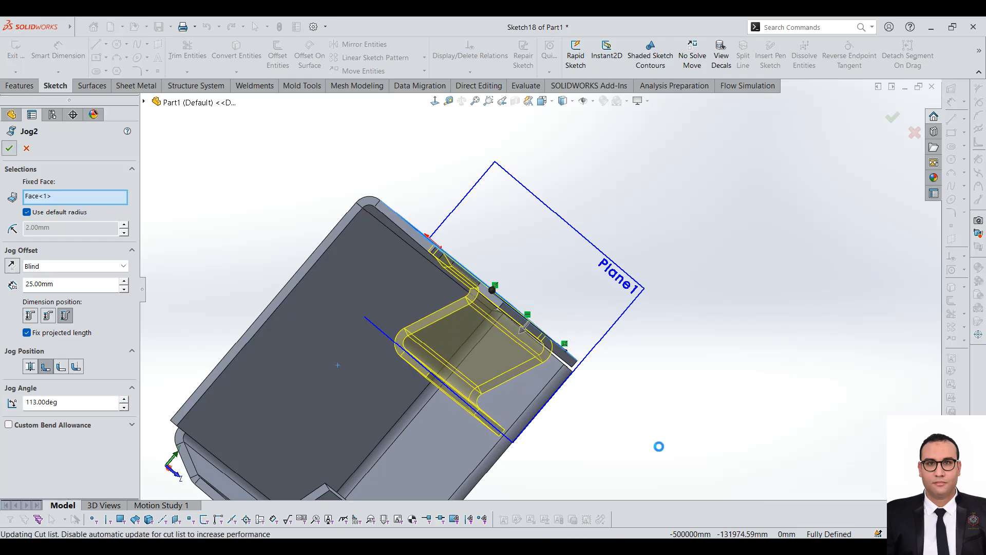
# Step: Start a Sketched Bend on the miter flange's outermost face and draw a slightly slanted bend line between its two short edges
pyautogui.scroll(-2, 483, 354)
pyautogui.moveTo(480, 283); pyautogui.dragTo(518, 354, button='middle')
pyautogui.scroll(5, 430, 236)
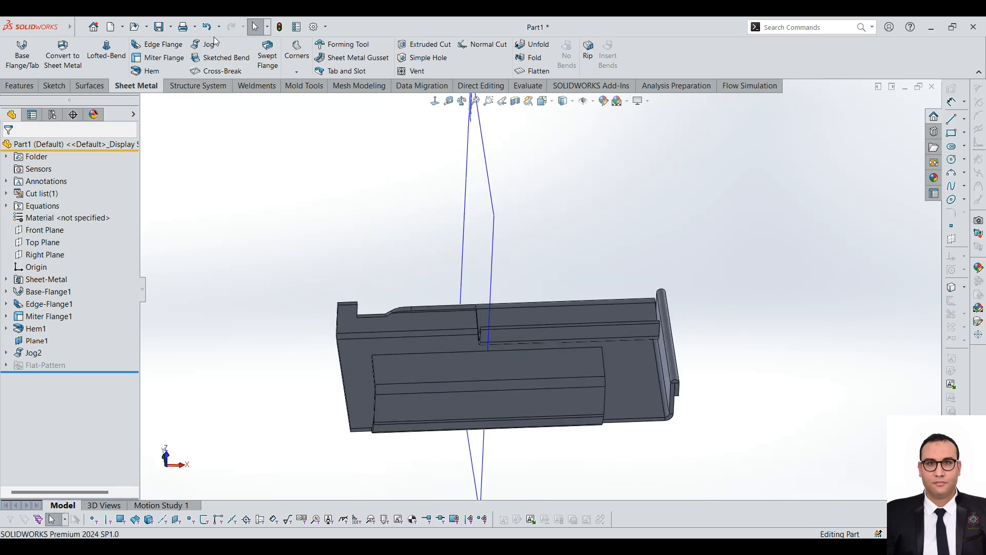
pyautogui.moveTo(456, 217); pyautogui.dragTo(563, 368, button='middle')
pyautogui.click(563, 368)
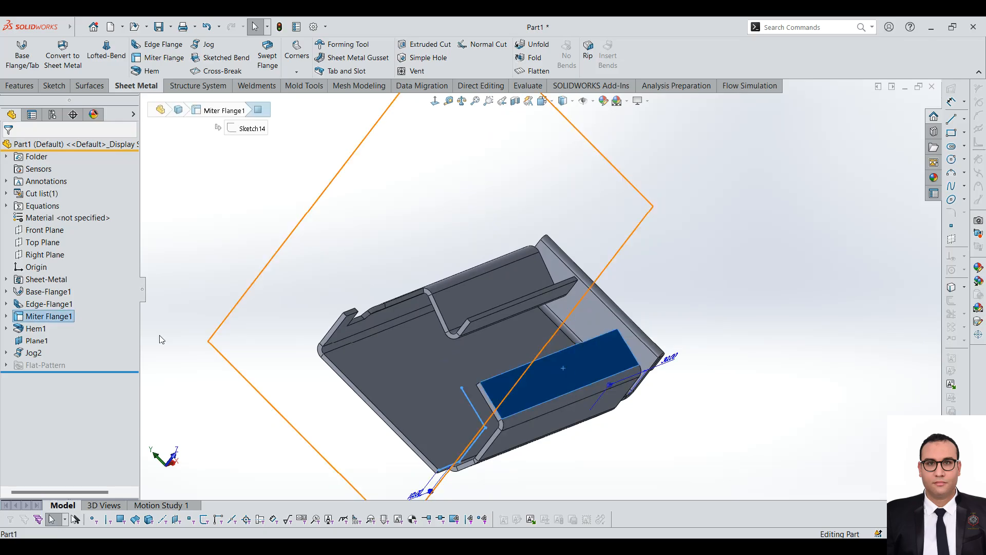
pyautogui.scroll(-2, 632, 380)
pyautogui.moveTo(356, 229); pyautogui.dragTo(350, 252, button='middle')
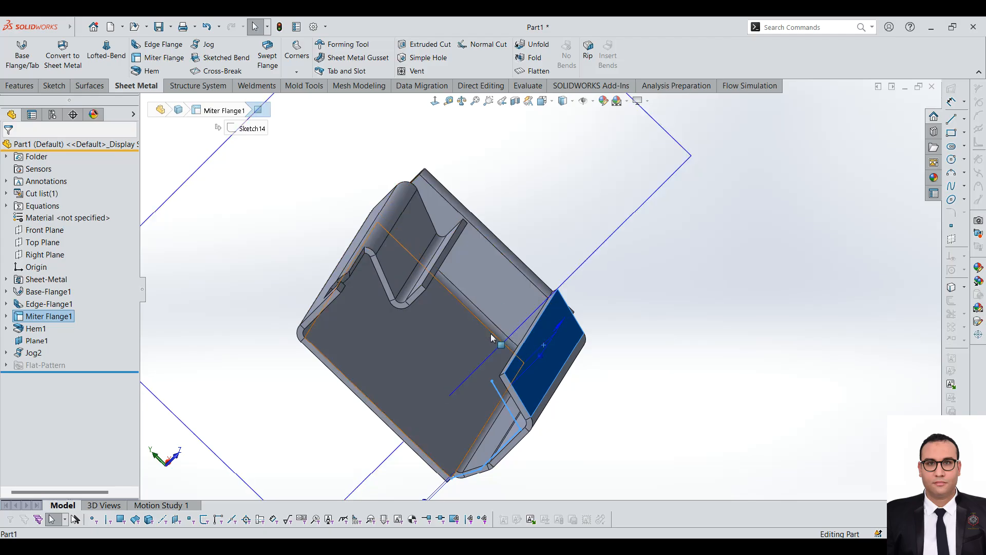
pyautogui.click(232, 61)
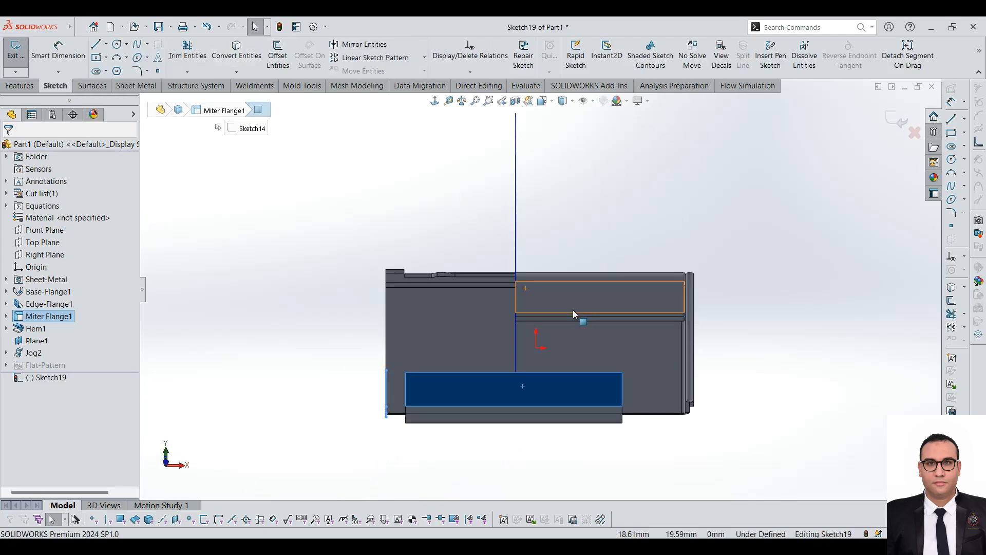
pyautogui.scroll(-3, 595, 374)
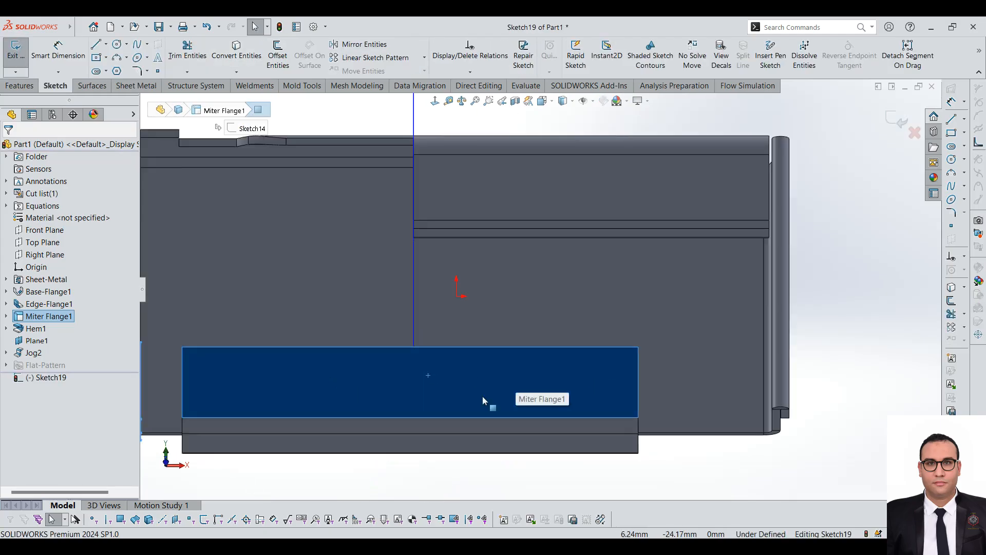
pyautogui.click(96, 46)
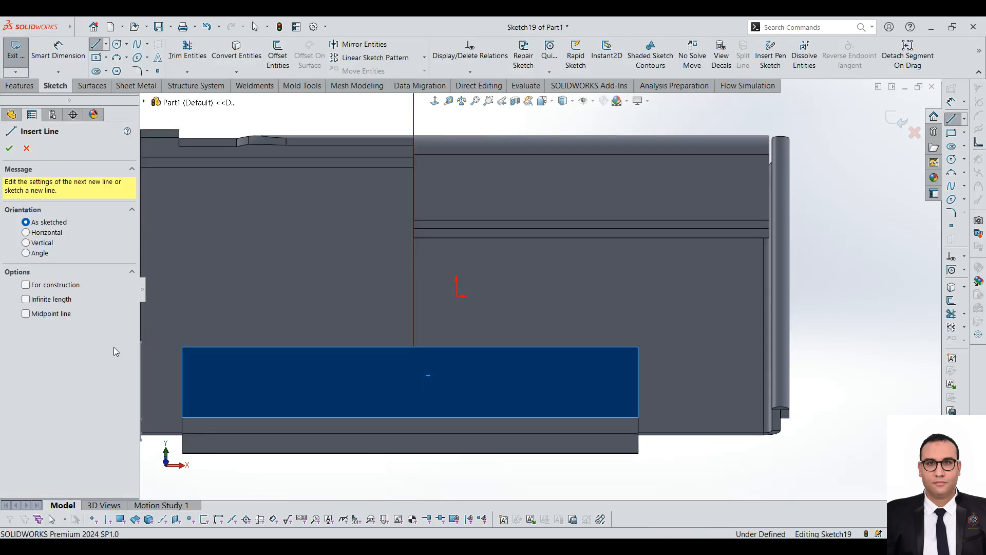
pyautogui.click(183, 375)
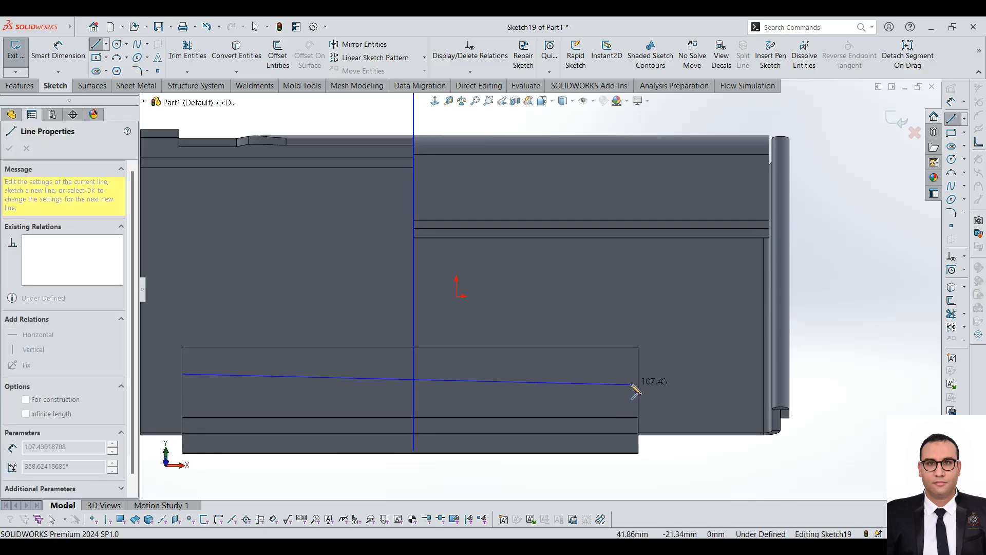
pyautogui.click(638, 355)
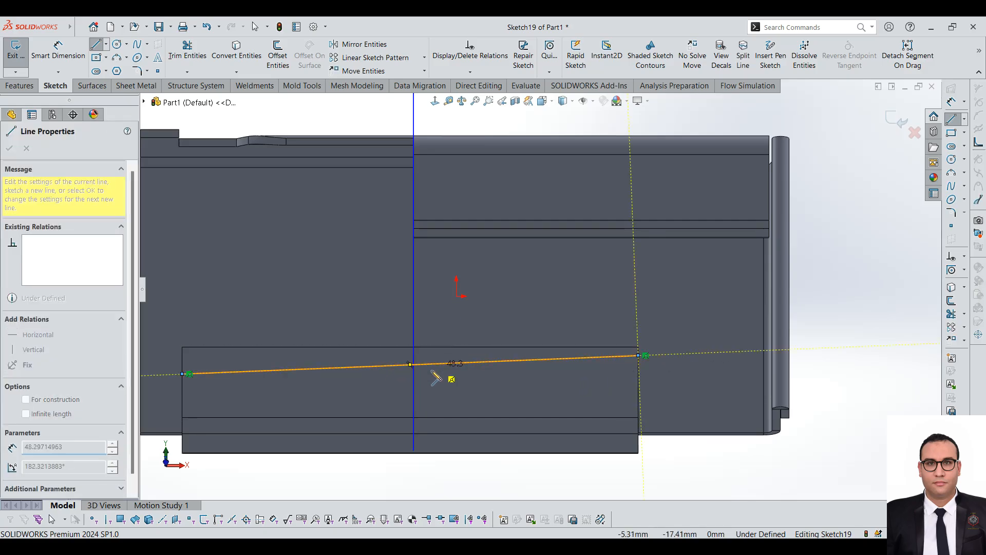
# Step: Finish the line and move its left endpoint down along the face's short edge to make the bend line steeper
pyautogui.press('Escape')
pyautogui.press('Escape')
pyautogui.moveTo(184, 375); pyautogui.dragTo(186, 413)
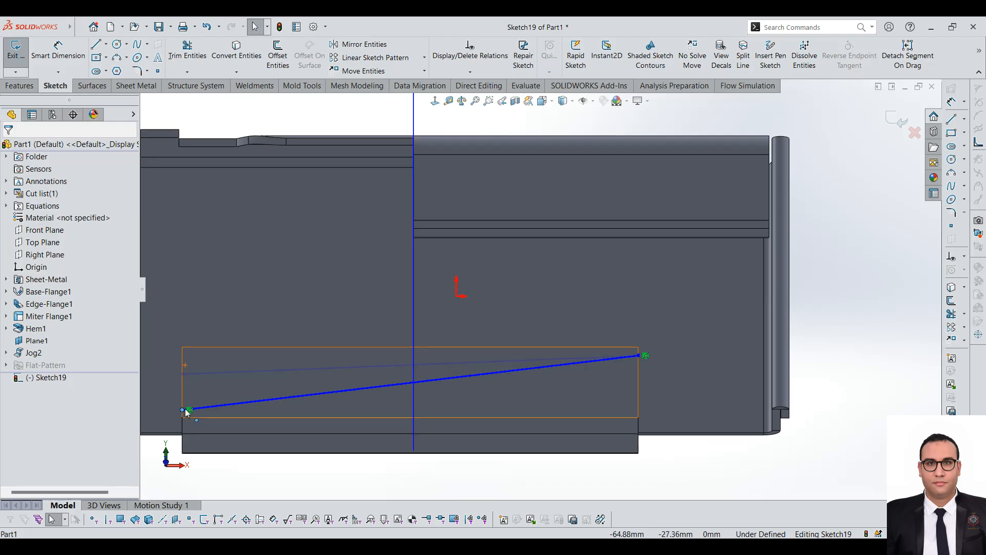
pyautogui.scroll(3, 473, 381)
pyautogui.moveTo(473, 381); pyautogui.dragTo(525, 296, button='middle')
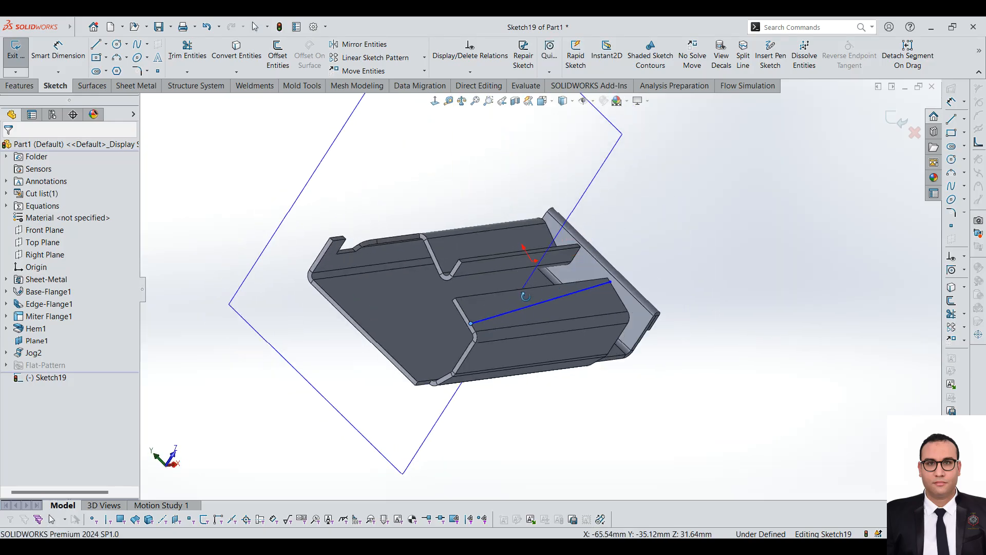
# Step: Close the bend line sketch, fix the flange face portion nearest the existing bend, set the sketched bend angle to 99 degrees, and accept it
pyautogui.scroll(-2, 532, 314)
pyautogui.click(15, 50)
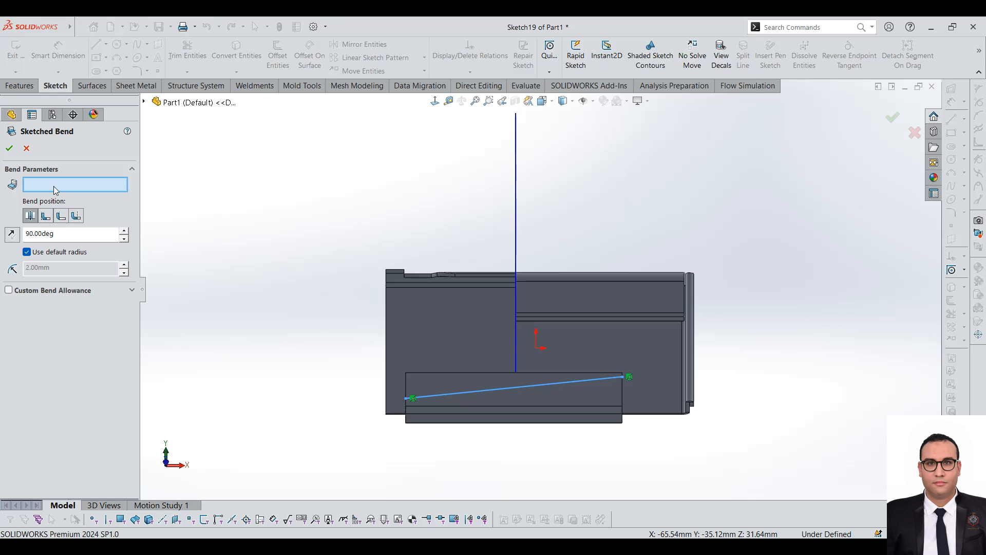
pyautogui.moveTo(588, 435); pyautogui.dragTo(572, 328, button='middle')
pyautogui.scroll(-3, 598, 359)
pyautogui.click(596, 354)
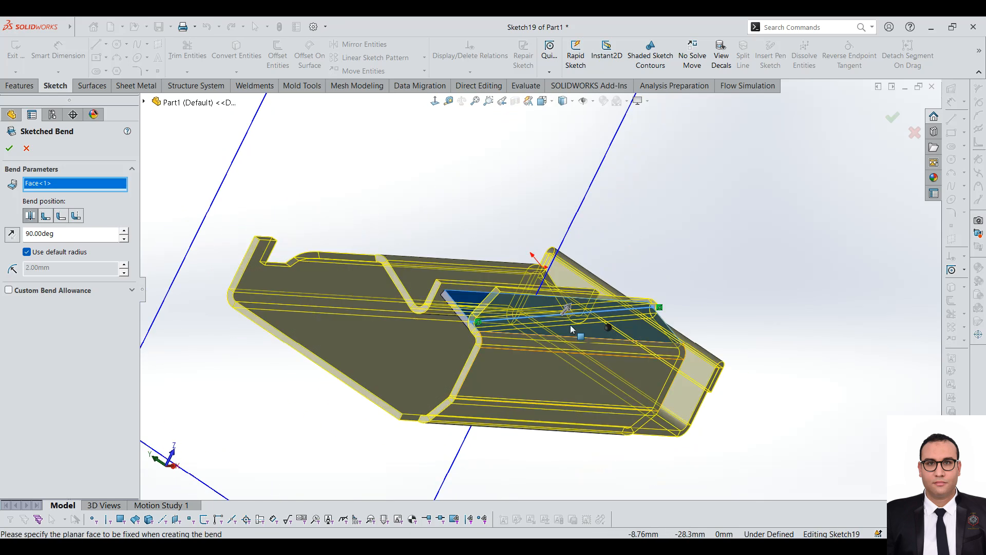
pyautogui.scroll(-3, 537, 309)
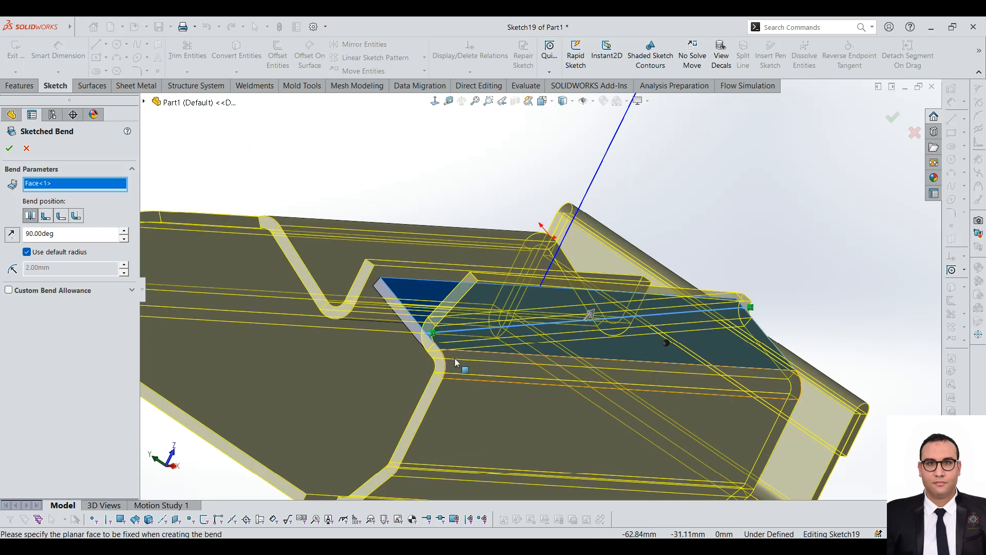
pyautogui.click(124, 231)
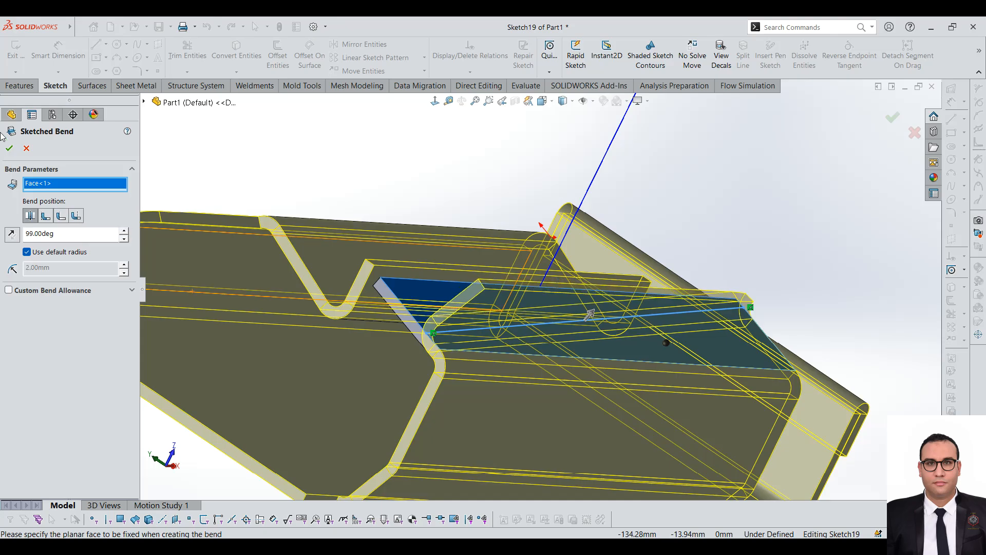
pyautogui.click(10, 147)
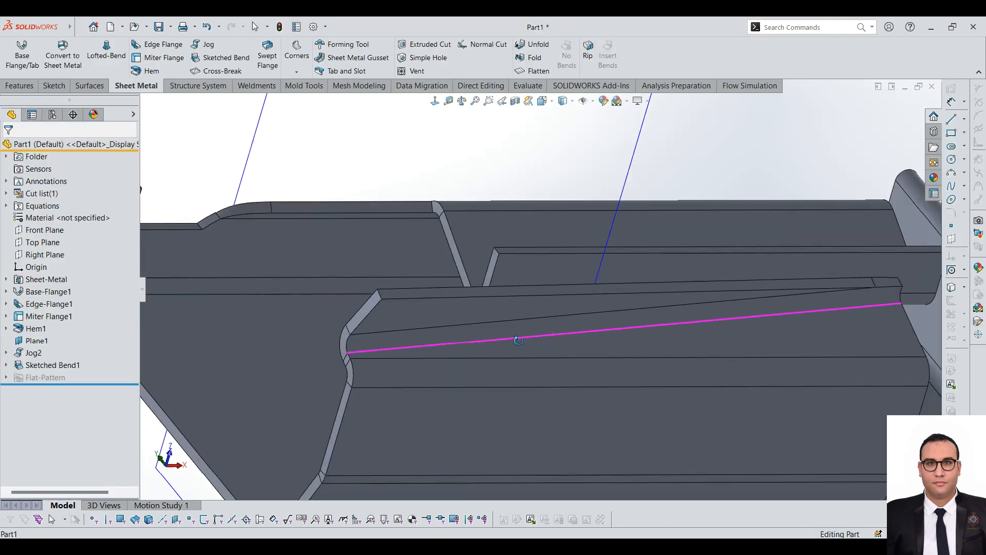
pyautogui.moveTo(559, 303); pyautogui.dragTo(576, 351, button='middle')
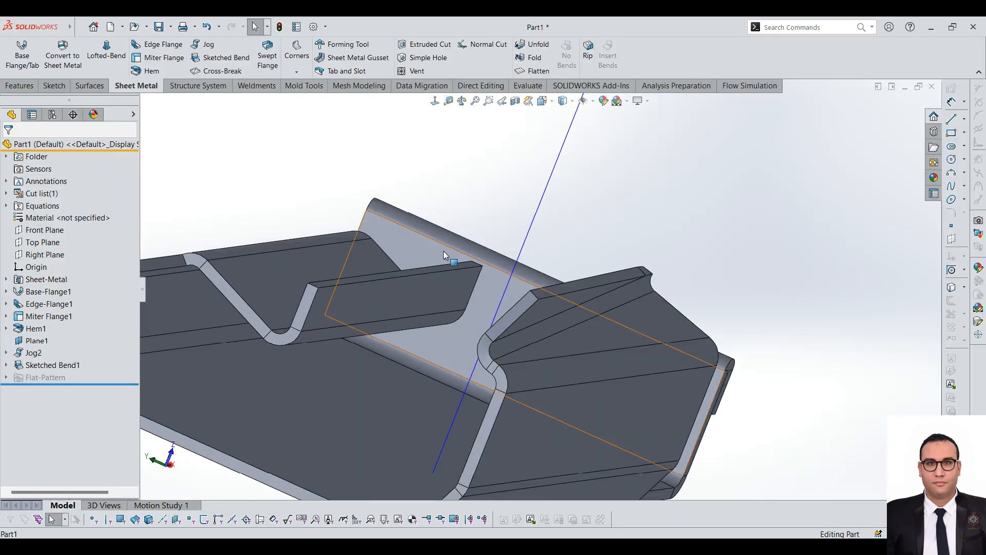
# Step: Add a cross break with 1 mm radius and 90 degree angle to the base flange's outer face, and inspect it from several sides
pyautogui.click(221, 74)
pyautogui.moveTo(529, 445); pyautogui.dragTo(493, 315, button='middle')
pyautogui.click(480, 309)
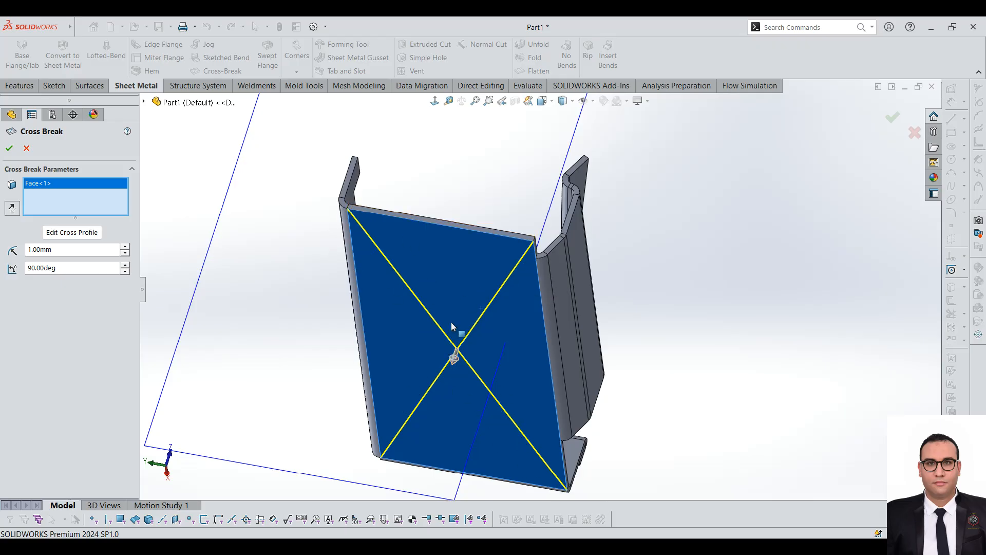
pyautogui.click(9, 149)
pyautogui.moveTo(509, 341); pyautogui.dragTo(534, 356, button='middle')
pyautogui.click(606, 314)
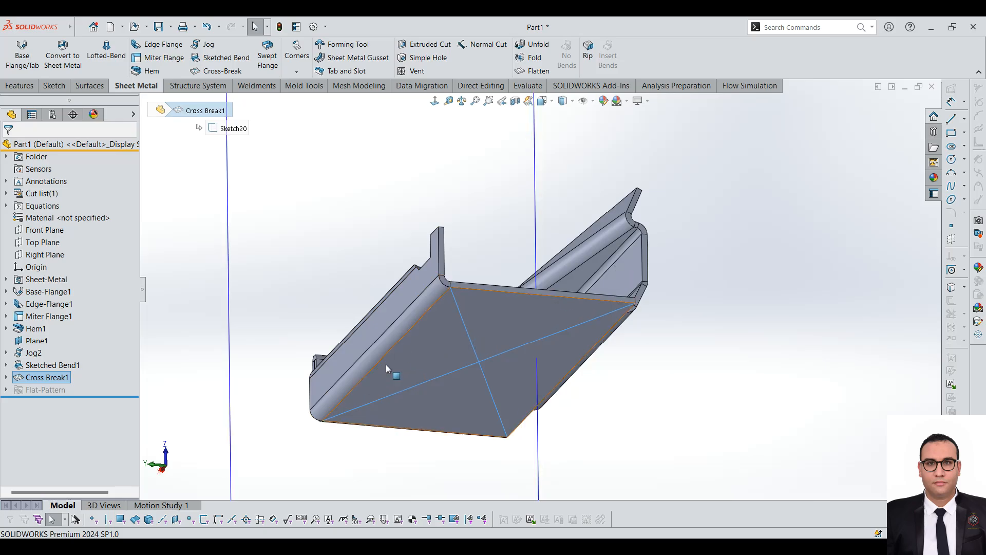
pyautogui.moveTo(440, 349); pyautogui.dragTo(478, 353, button='middle')
pyautogui.scroll(3, 462, 346)
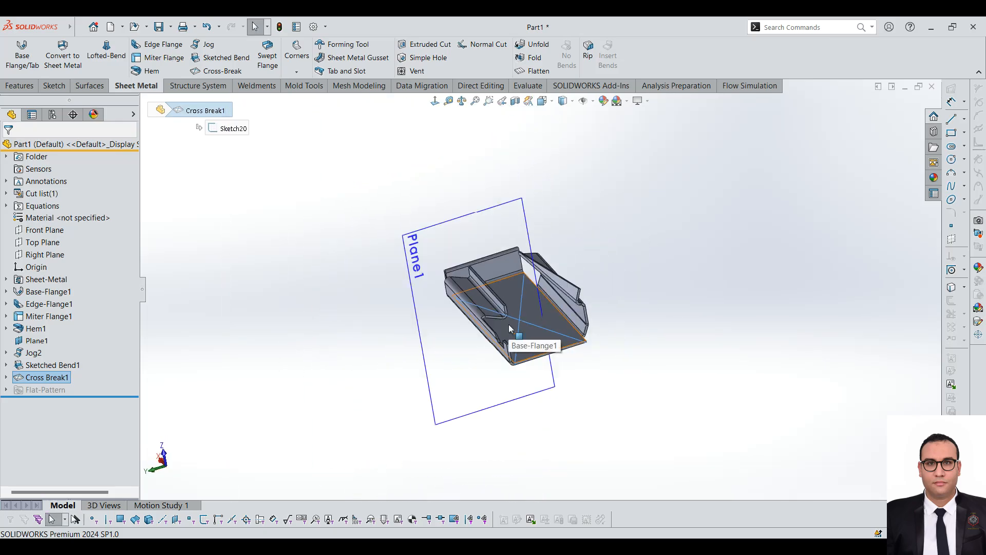
pyautogui.scroll(-4, 437, 167)
pyautogui.scroll(3, 506, 283)
pyautogui.scroll(-2, 667, 308)
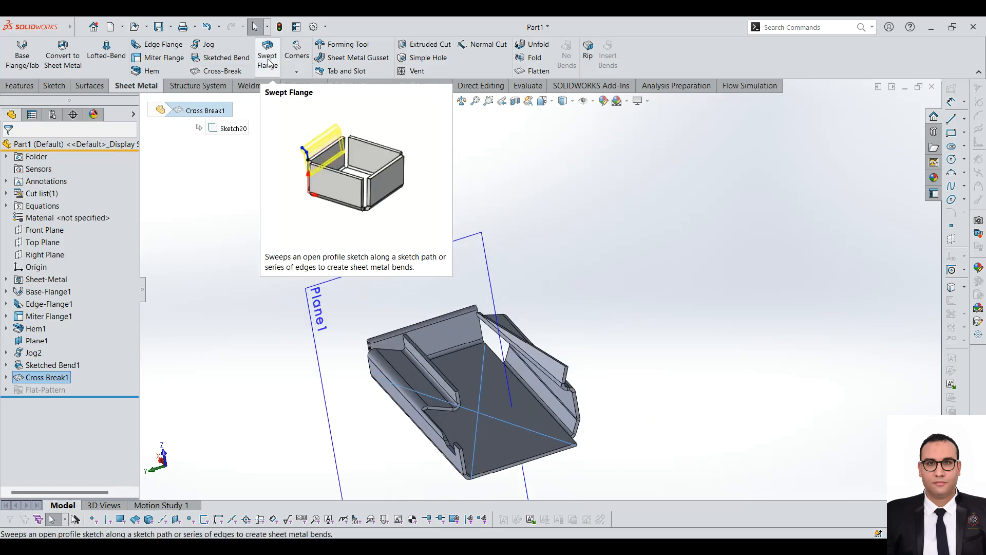
# Step: Suppress all features from Edge-Flange1 through Cross Break1 so only the flat base flange is active
pyautogui.moveTo(403, 313); pyautogui.dragTo(553, 267, button='middle')
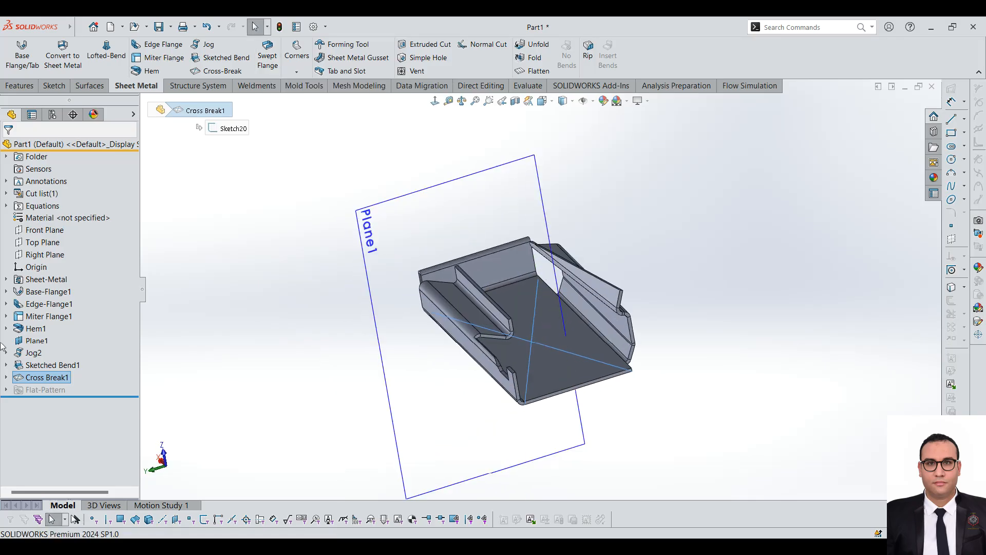
pyautogui.click(50, 304)
pyautogui.keyDown('shift'); pyautogui.click(47, 377); pyautogui.keyUp('shift')
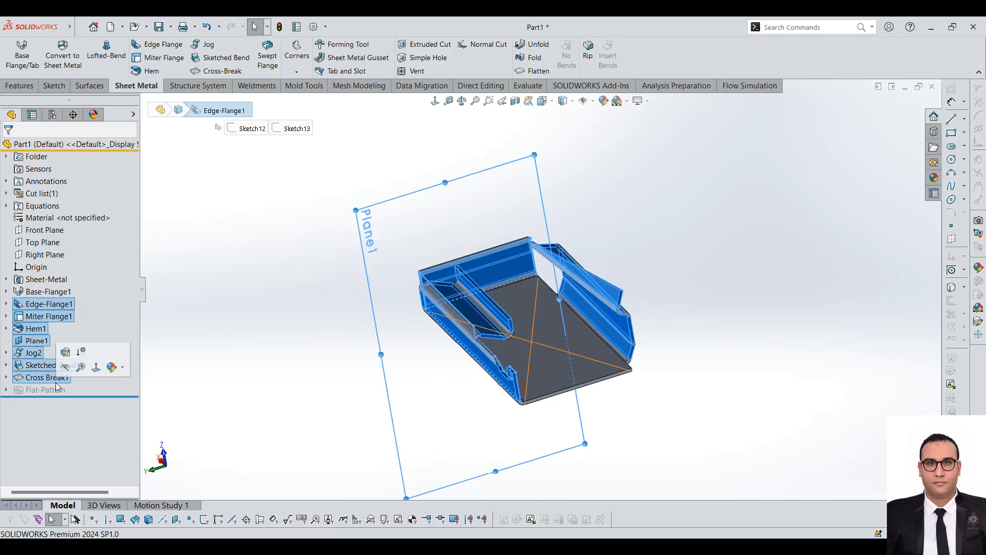
pyautogui.click(81, 352)
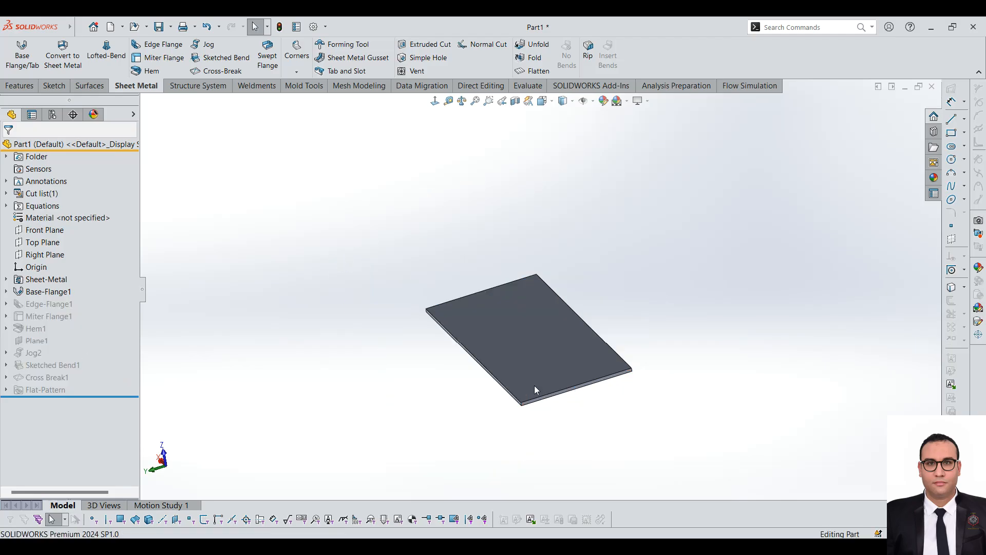
# Step: Start a sketch on the thin end face along the base flange's short side
pyautogui.moveTo(638, 384); pyautogui.dragTo(627, 343, button='middle')
pyautogui.scroll(-3, 627, 342)
pyautogui.click(443, 369)
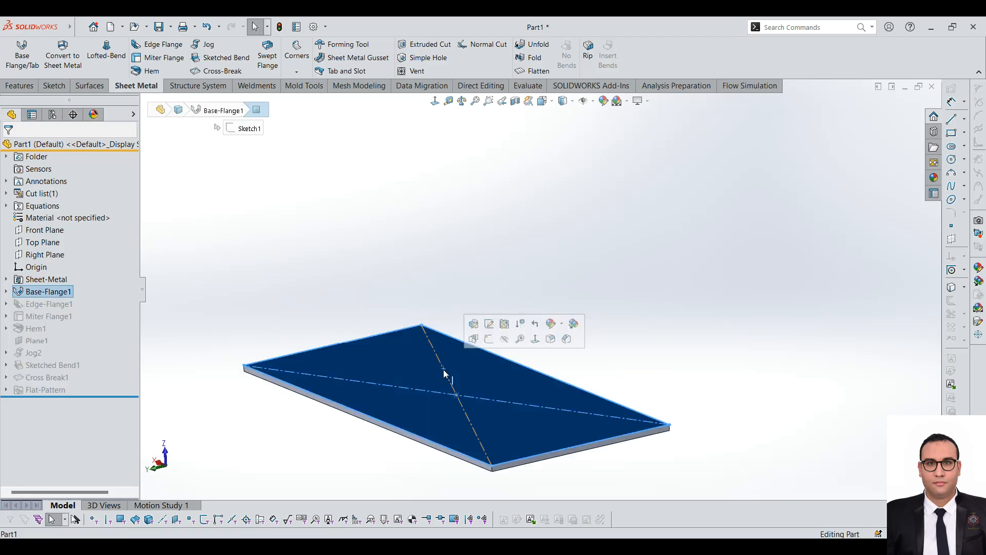
pyautogui.click(248, 235)
pyautogui.scroll(-3, 659, 440)
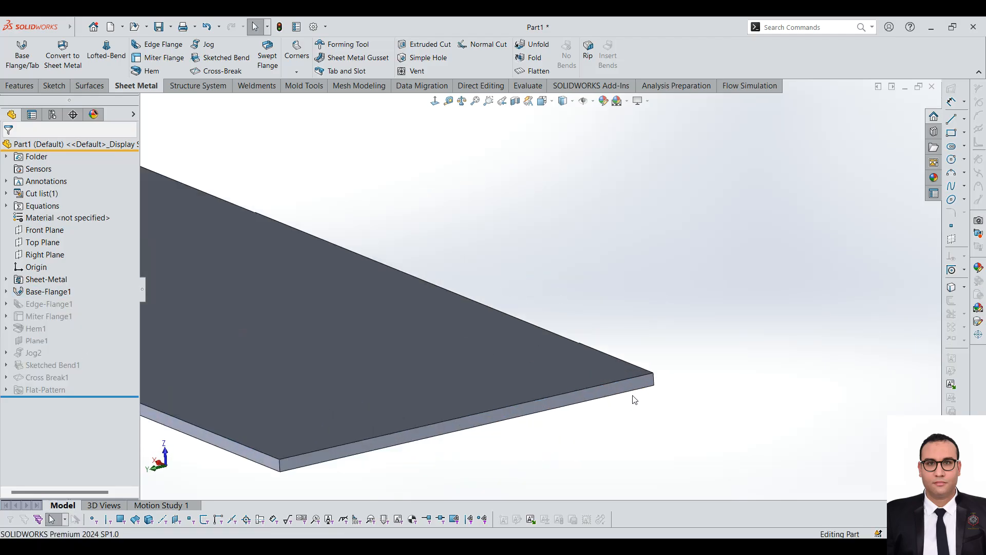
pyautogui.click(646, 391)
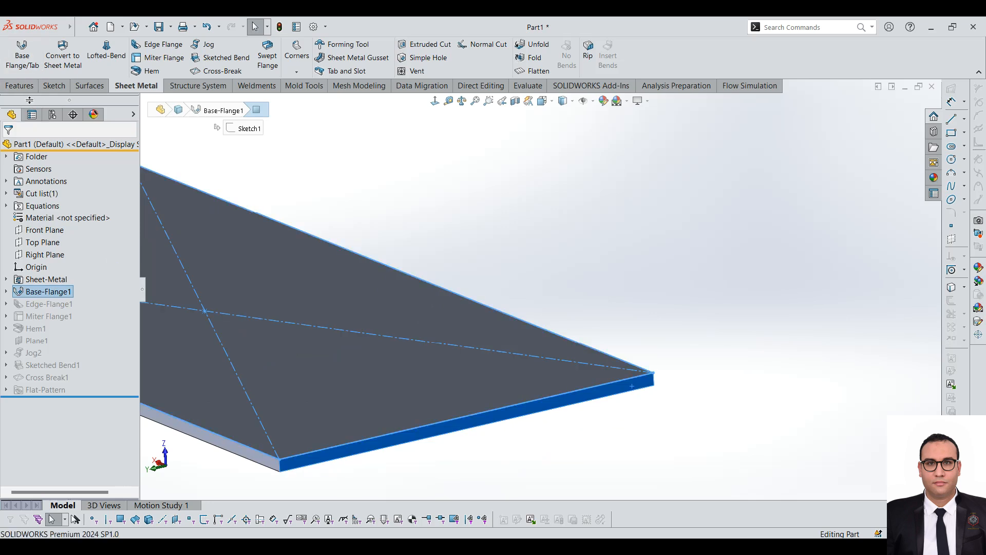
pyautogui.click(54, 85)
pyautogui.click(16, 51)
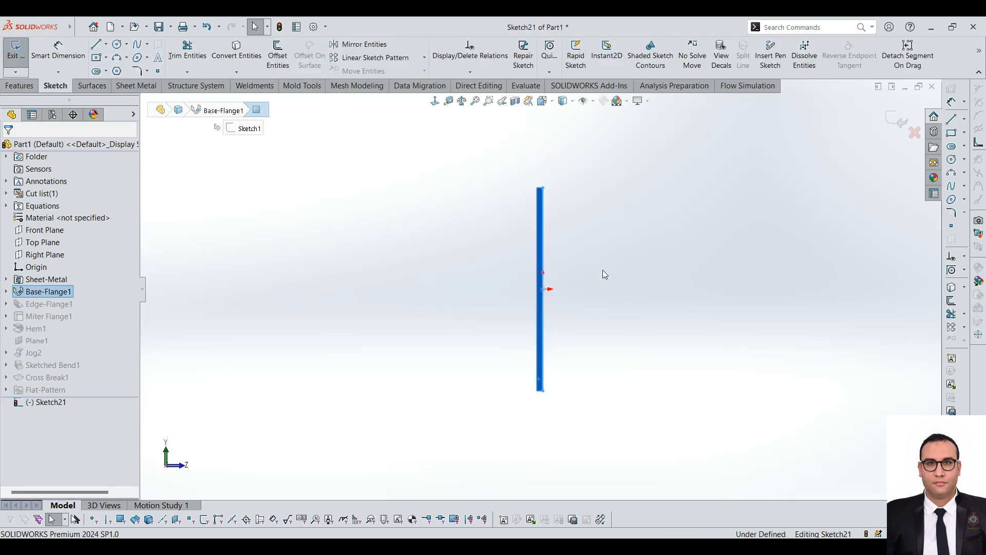
# Step: Sketch an open profile from the plate corner: a slanted line about 10.7 mm, a horizontal line about 20.5 mm, and a 180° arc of about 1.6 mm radius
pyautogui.press('l')
pyautogui.click(596, 403)
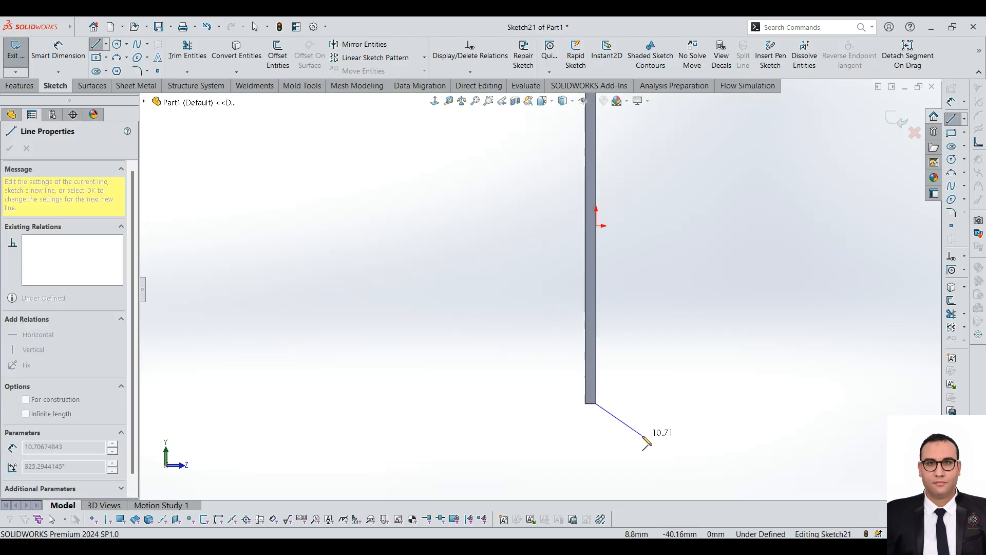
pyautogui.click(642, 435)
pyautogui.click(750, 436)
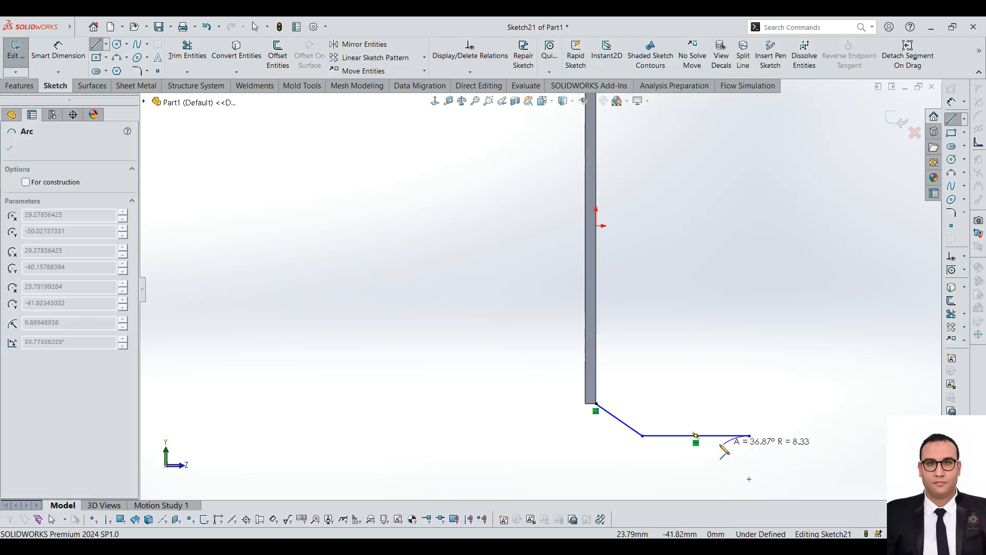
pyautogui.scroll(-3, 730, 451)
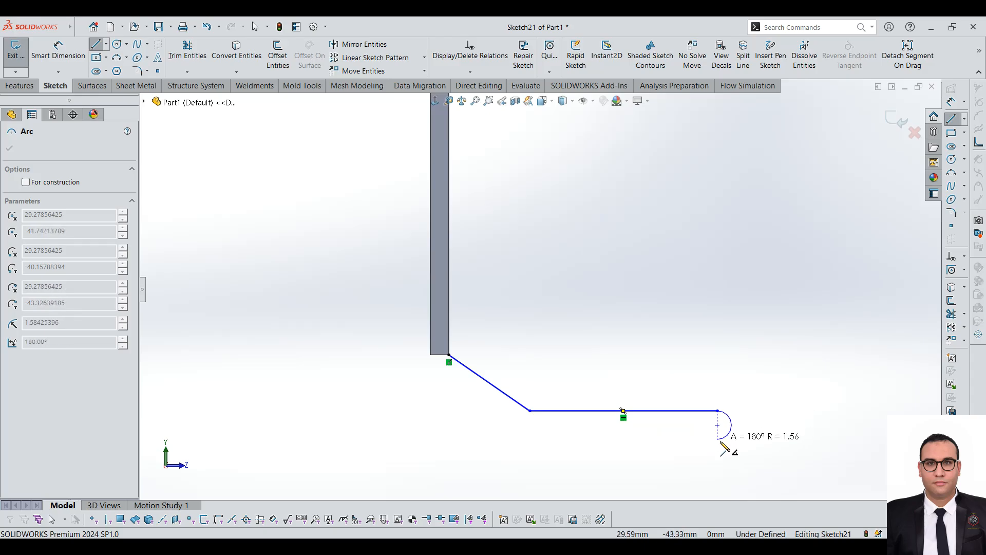
pyautogui.click(720, 446)
pyautogui.press('Escape')
pyautogui.moveTo(720, 440); pyautogui.dragTo(638, 473, button='middle')
pyautogui.scroll(5, 575, 224)
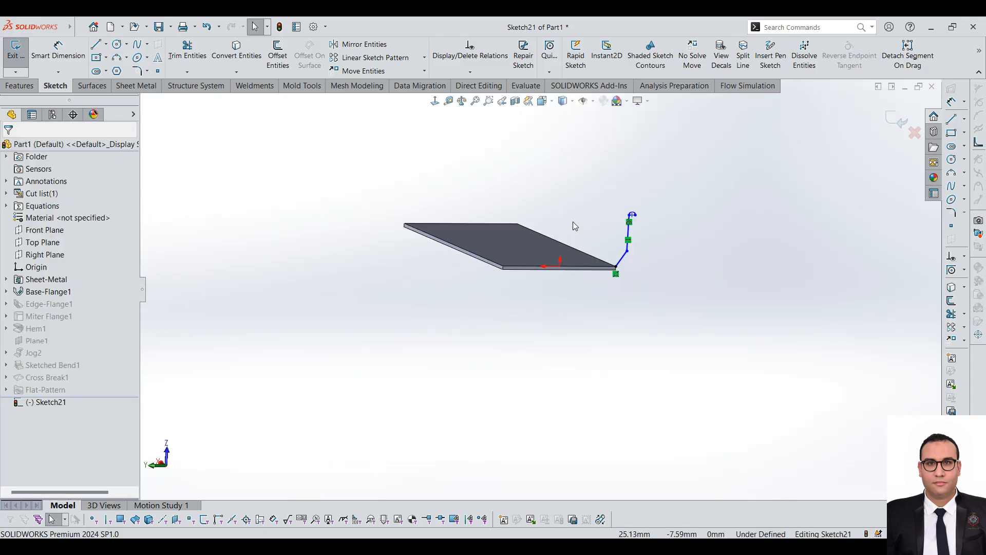
pyautogui.scroll(-3, 576, 223)
pyautogui.click(15, 50)
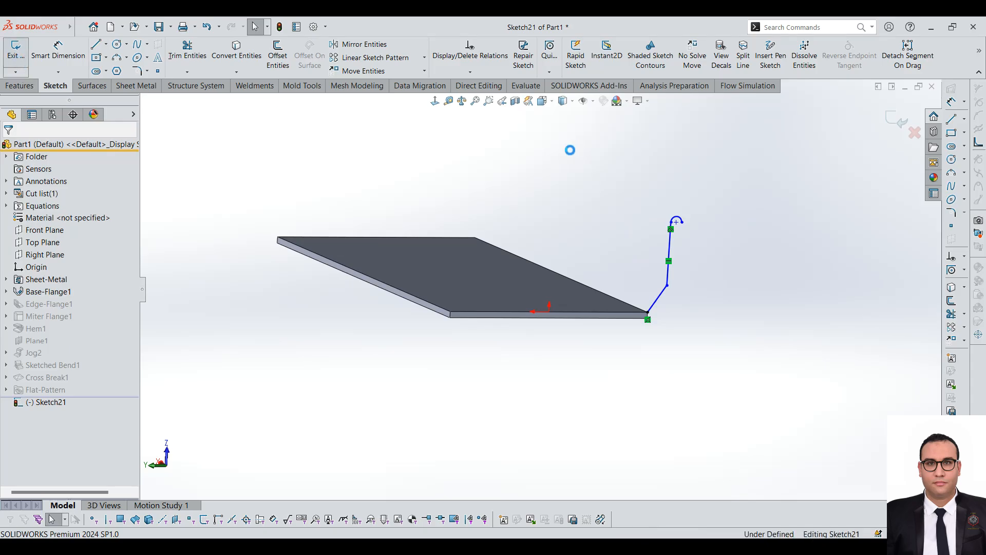
# Step: Reopen the profile sketch to check where it meets the base flange corner, and exit it
pyautogui.click(572, 282)
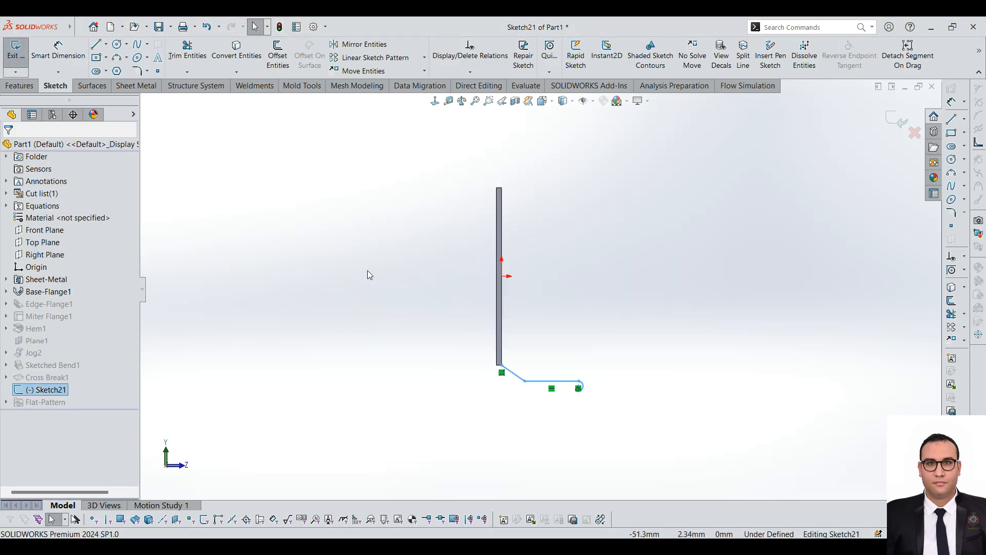
pyautogui.scroll(-4, 537, 424)
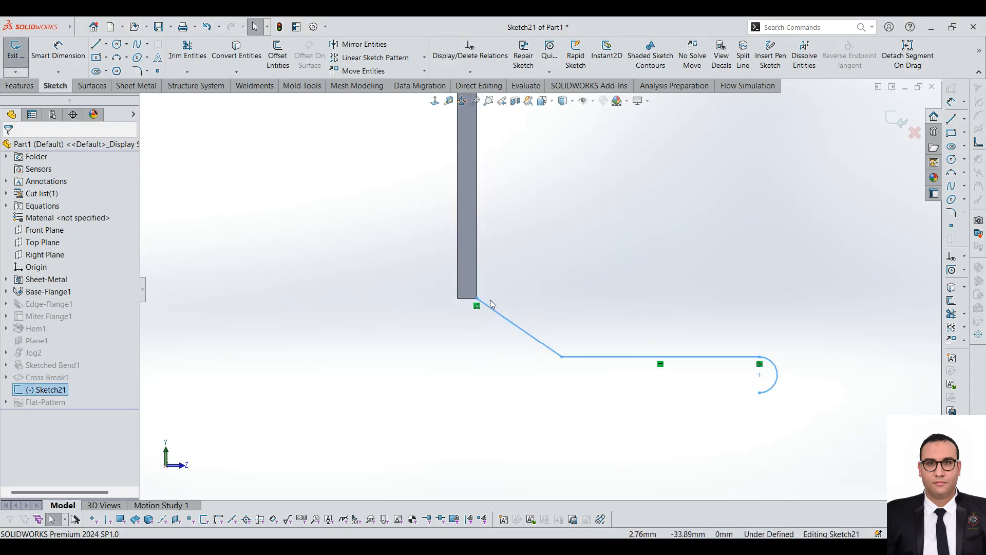
pyautogui.click(892, 123)
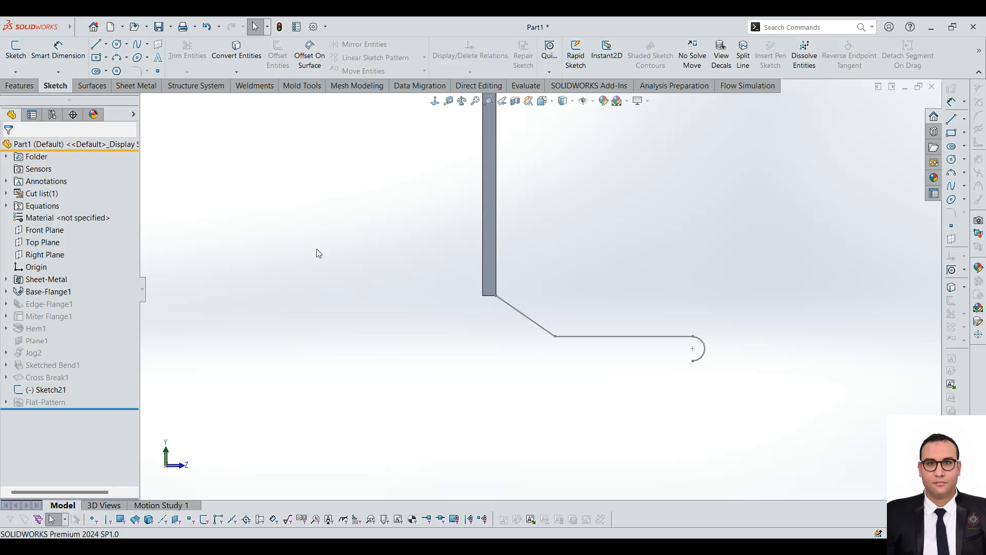
# Step: Try to create a swept flange from the profile sketch along the base flange's long edge, and cancel the command
pyautogui.click(144, 89)
pyautogui.click(267, 56)
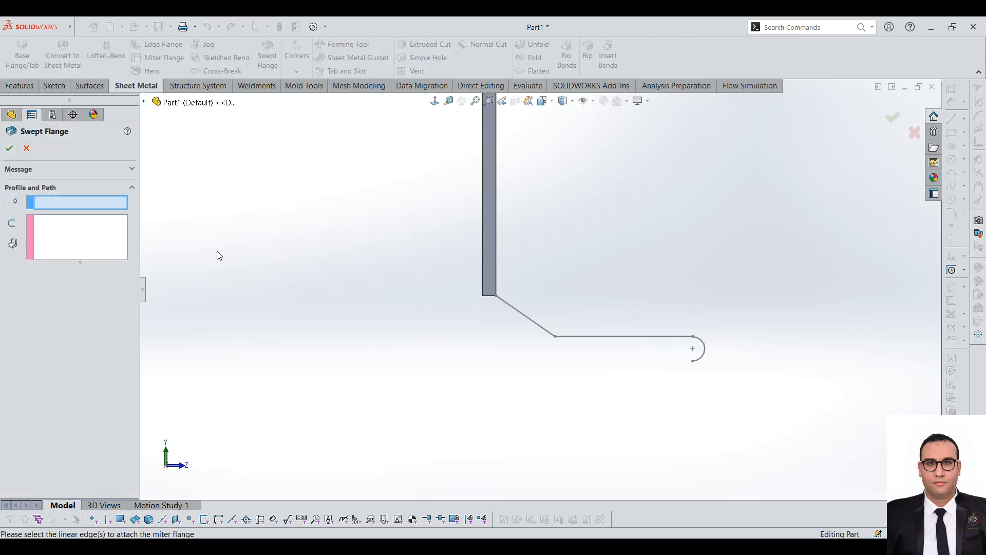
pyautogui.moveTo(584, 300)
pyautogui.mouseDown(button='middle')
pyautogui.moveTo(519, 312)
pyautogui.moveTo(538, 318)
pyautogui.mouseUp(button='middle')
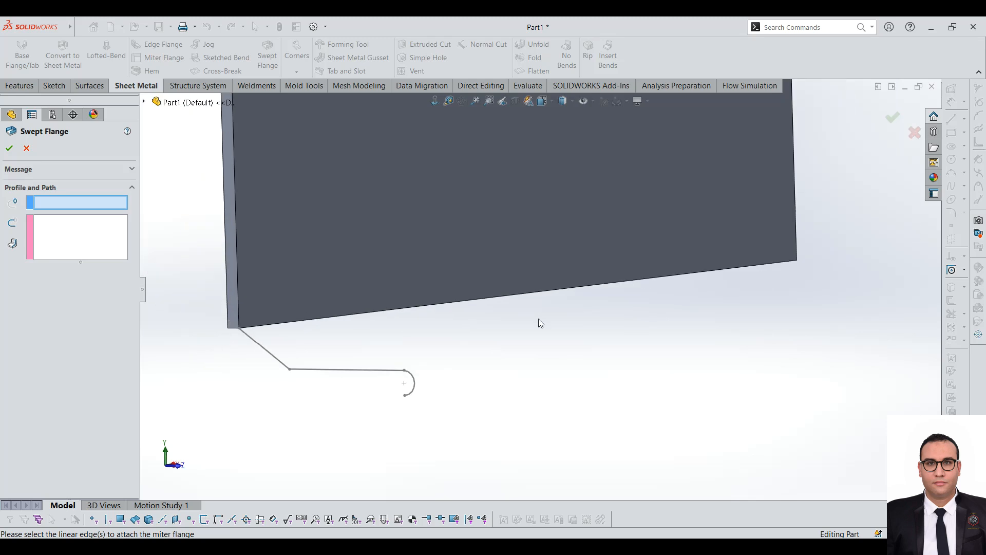
pyautogui.click(329, 371)
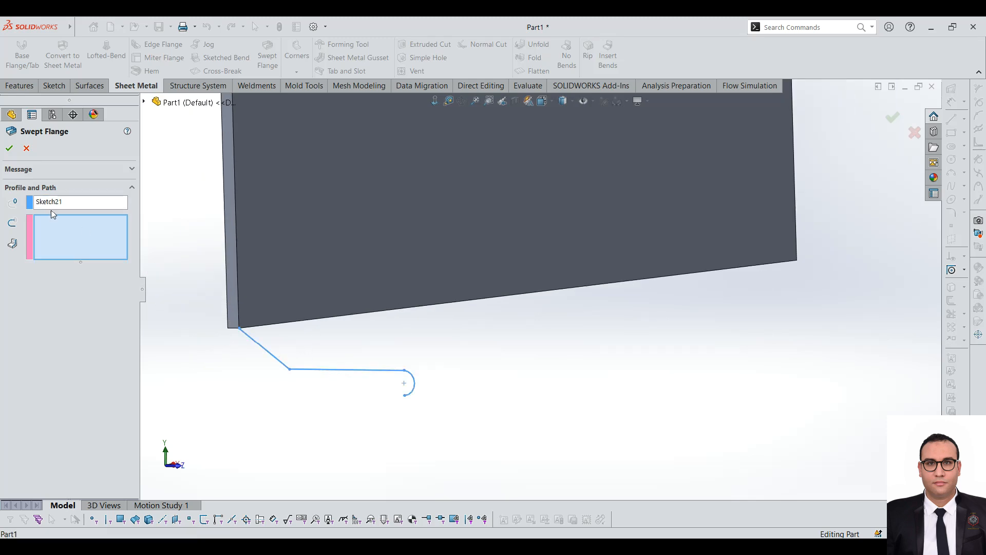
pyautogui.click(357, 317)
pyautogui.click(360, 315)
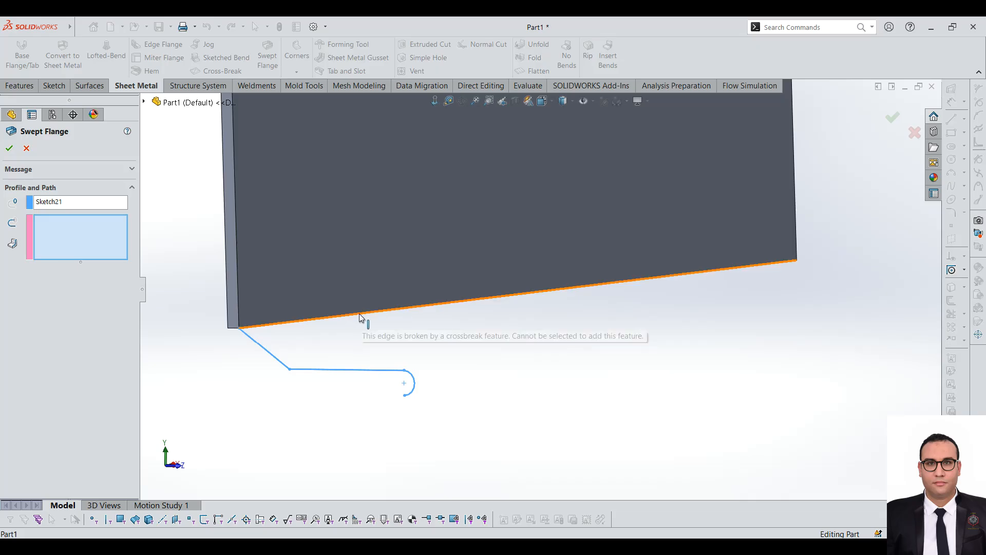
pyautogui.click(361, 315)
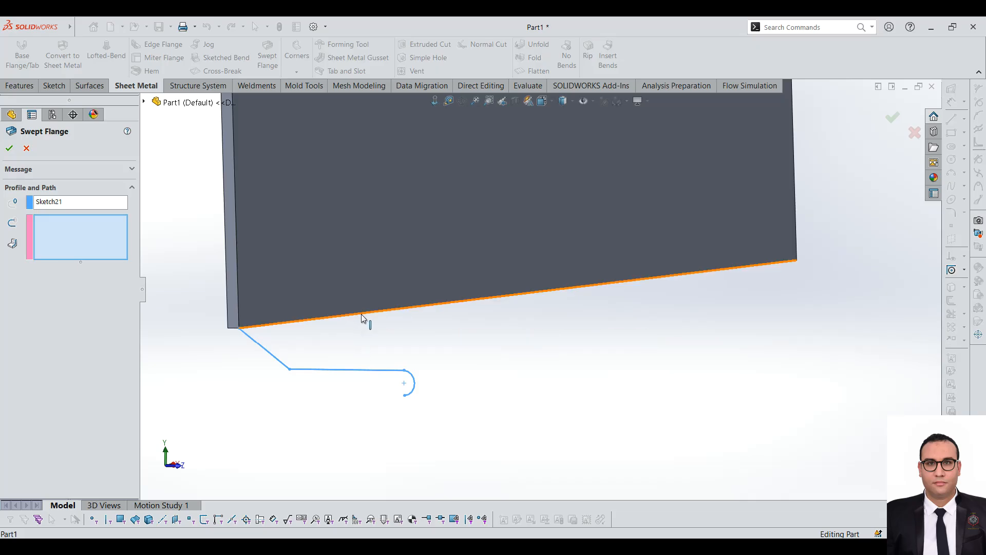
pyautogui.press('f')
pyautogui.click(27, 148)
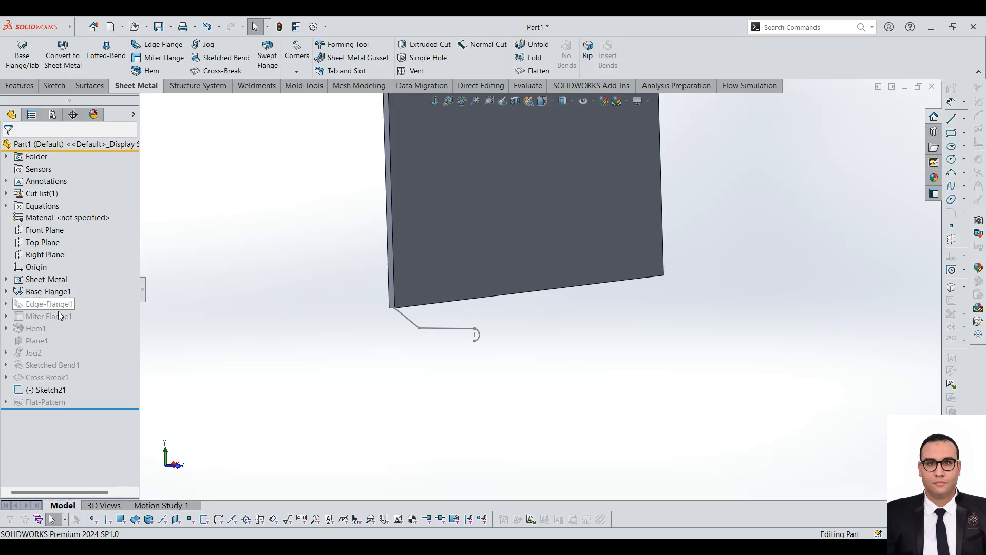
# Step: Delete the suppressed Cross Break1 feature from the part
pyautogui.click(51, 380)
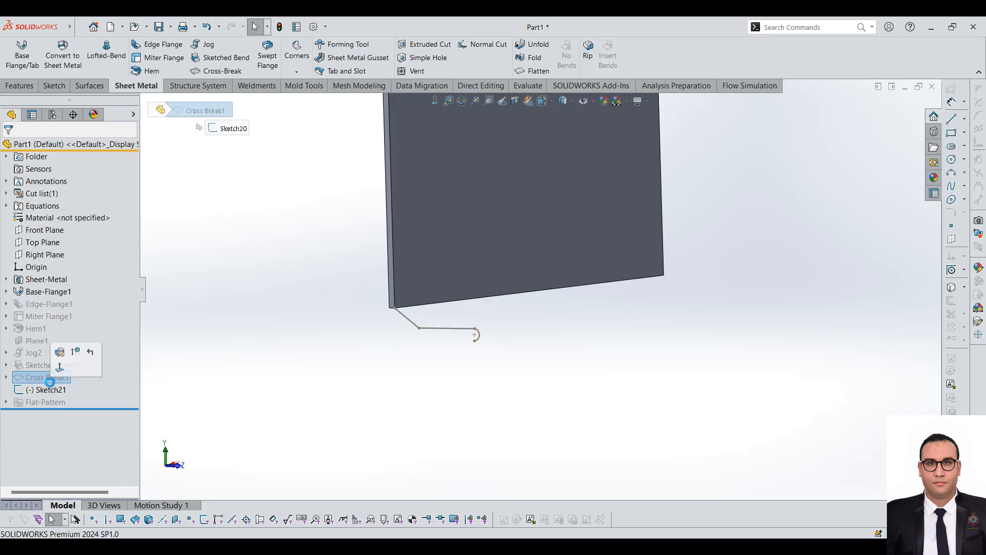
pyautogui.press('Delete')
pyautogui.press('Return')
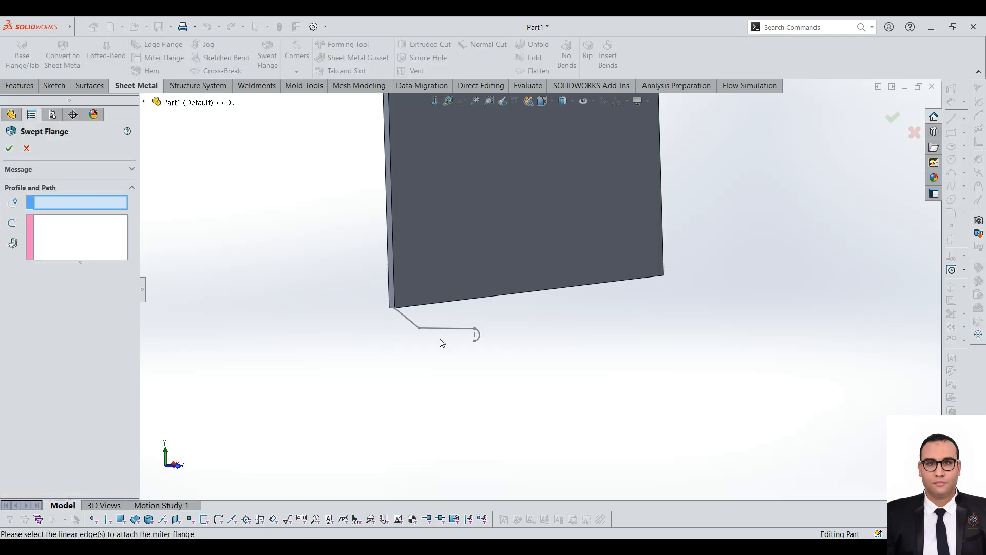
# Step: Create a swept flange from the Sketch21 profile along all four edges of the base flange plate
pyautogui.click(448, 329)
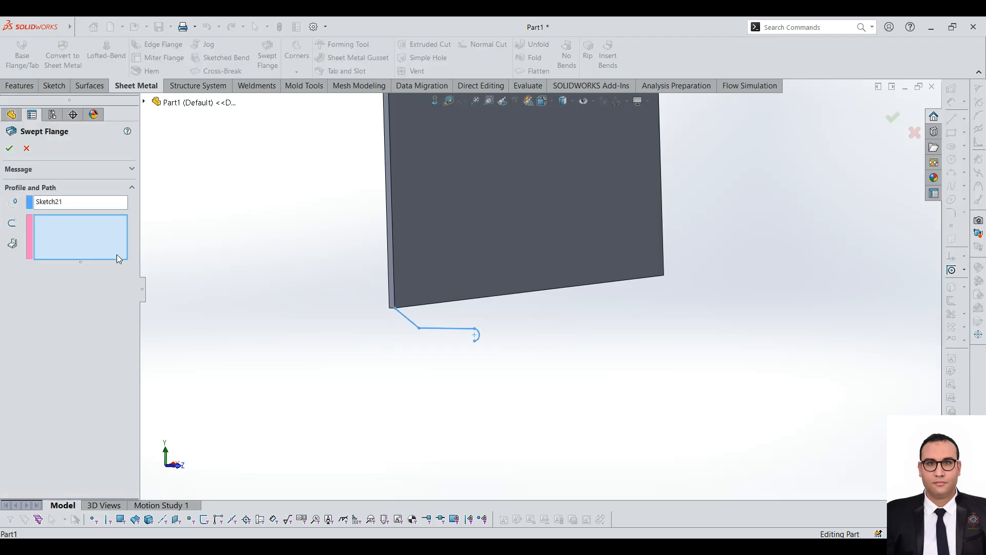
pyautogui.click(465, 302)
pyautogui.scroll(-3, 493, 275)
pyautogui.moveTo(509, 271); pyautogui.dragTo(705, 175, button='middle')
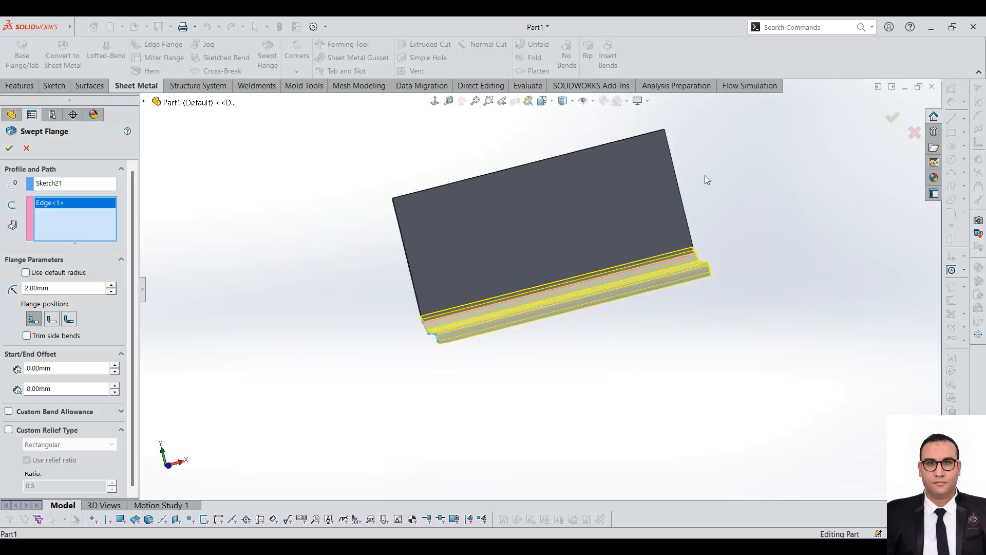
pyautogui.click(676, 178)
pyautogui.scroll(-2, 606, 155)
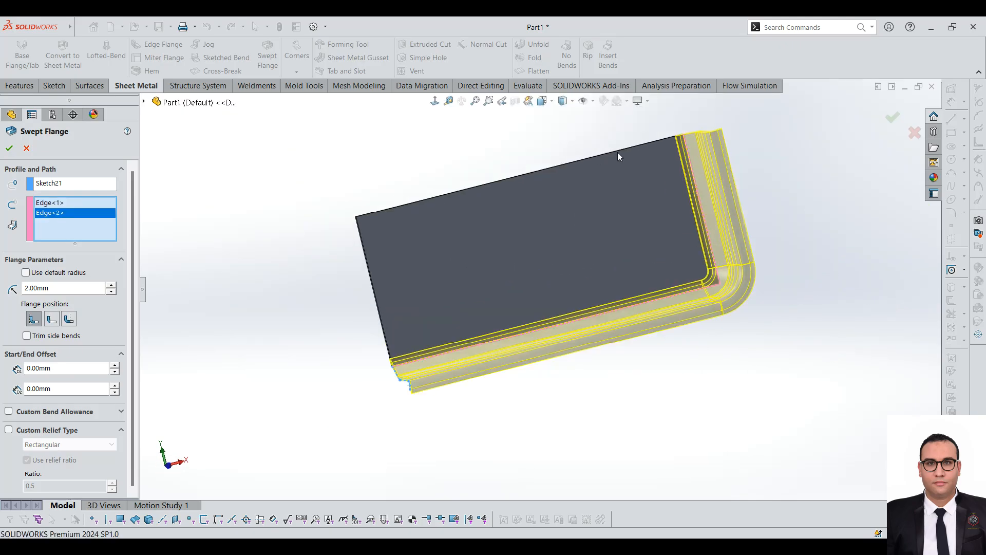
pyautogui.click(624, 150)
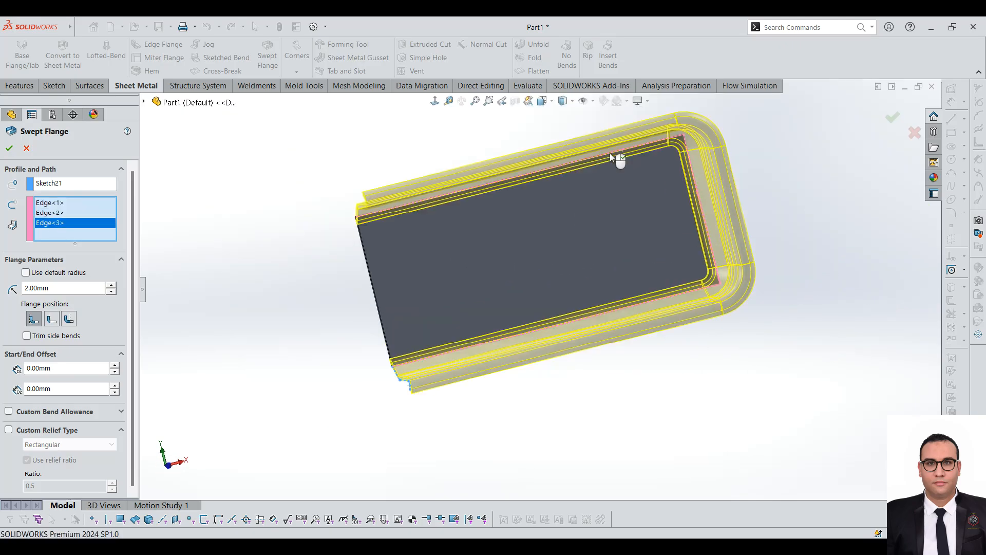
pyautogui.click(361, 238)
pyautogui.moveTo(361, 238); pyautogui.dragTo(3, 157, button='middle')
pyautogui.click(8, 148)
# Step: Try to flatten the swept-flange tray and inspect its rolled rim and rounded corners from several angles
pyautogui.moveTo(609, 223); pyautogui.dragTo(659, 309, button='middle')
pyautogui.press('f')
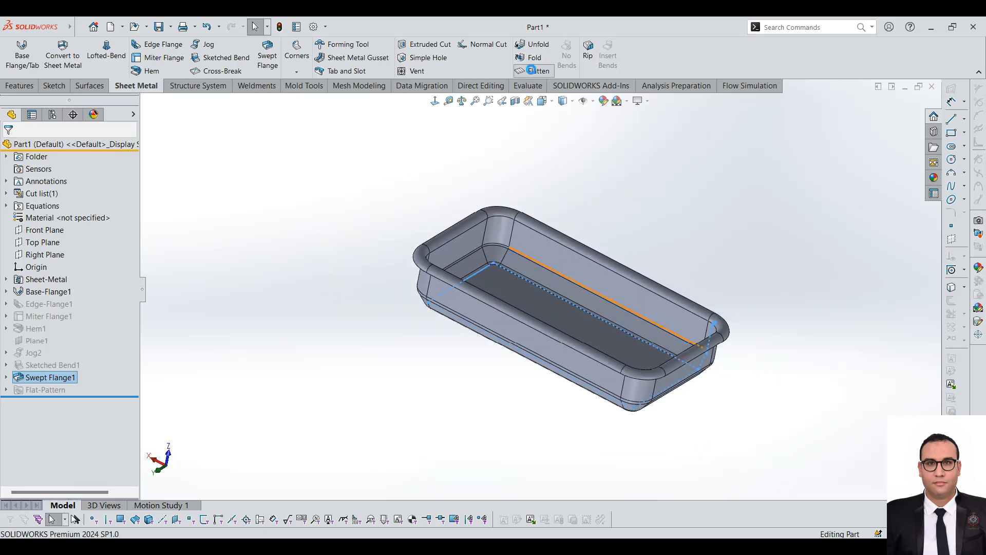
pyautogui.moveTo(526, 303); pyautogui.dragTo(570, 380, button='middle')
pyautogui.click(535, 71)
pyautogui.moveTo(686, 306); pyautogui.dragTo(520, 188, button='middle')
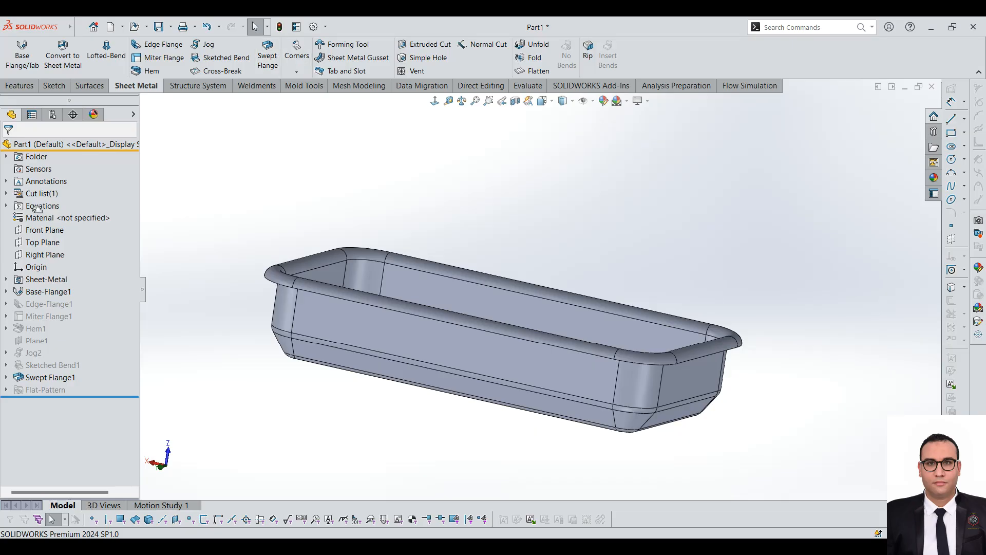
# Step: Suppress Swept Flange1 and unsuppress the features from Edge-Flange1 through Sketched Bend1
pyautogui.click(46, 379)
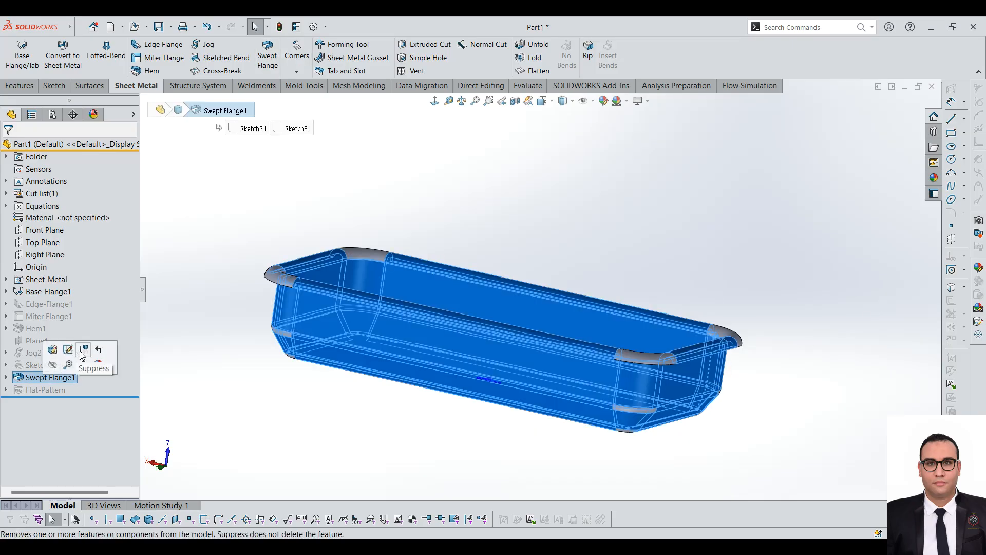
pyautogui.click(82, 354)
pyautogui.click(50, 304)
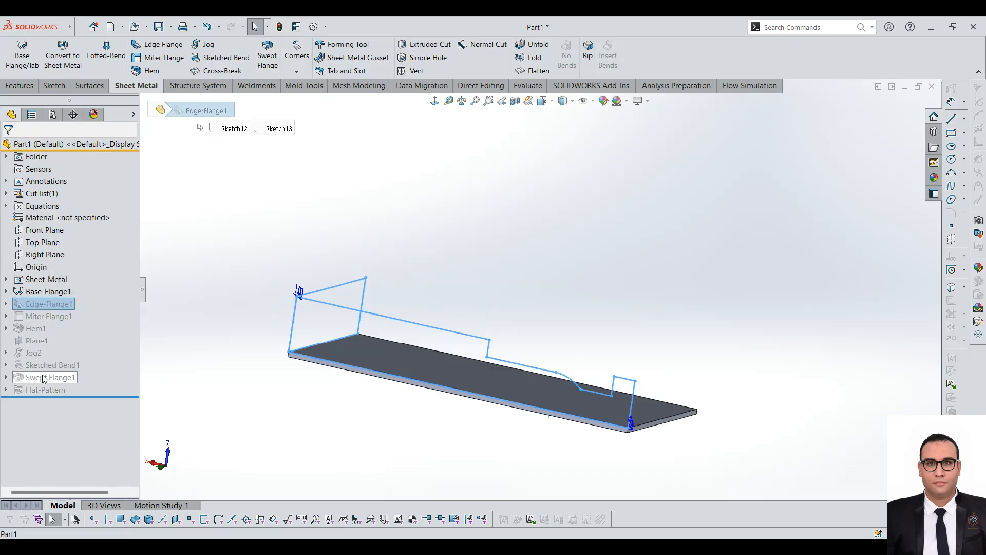
pyautogui.keyDown('shift'); pyautogui.click(49, 365); pyautogui.keyUp('shift')
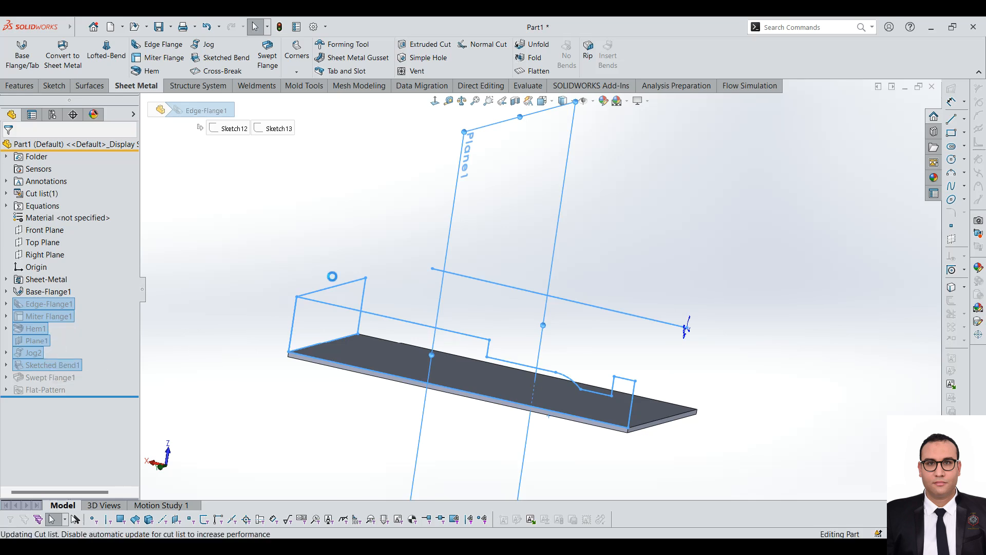
pyautogui.scroll(5, 362, 285)
pyautogui.scroll(-3, 588, 290)
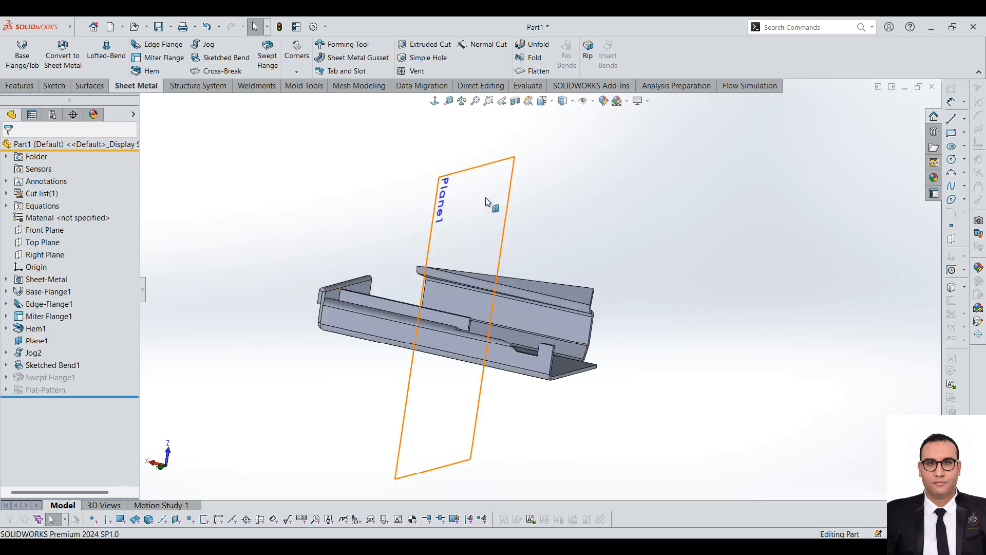
# Step: Hide the reference plane Plane1 crossing the part
pyautogui.click(511, 208)
pyautogui.click(547, 170)
pyautogui.scroll(-2, 495, 224)
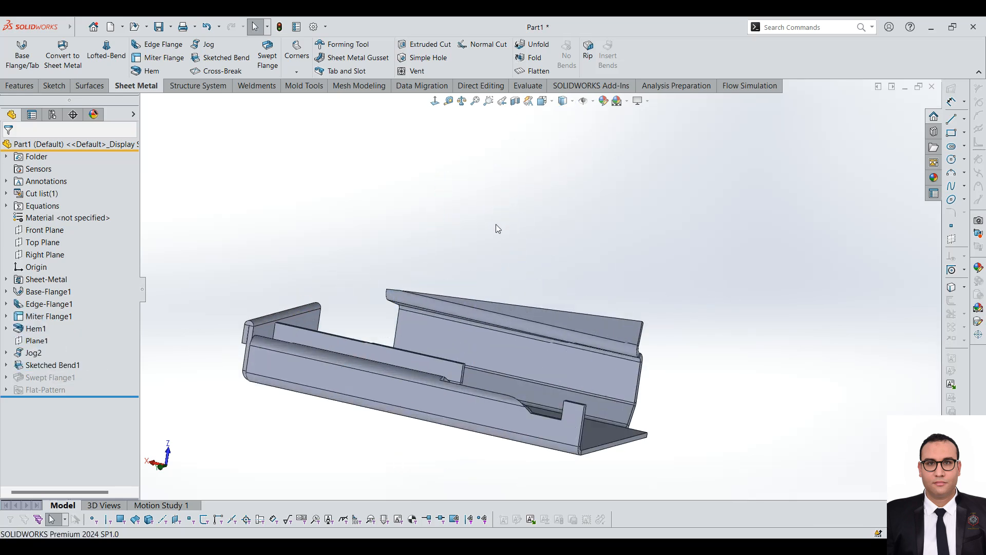
# Step: Start a Closed Corner at the gap between the short-side and long-side flanges, choosing the short flange's end face to extend
pyautogui.click(297, 71)
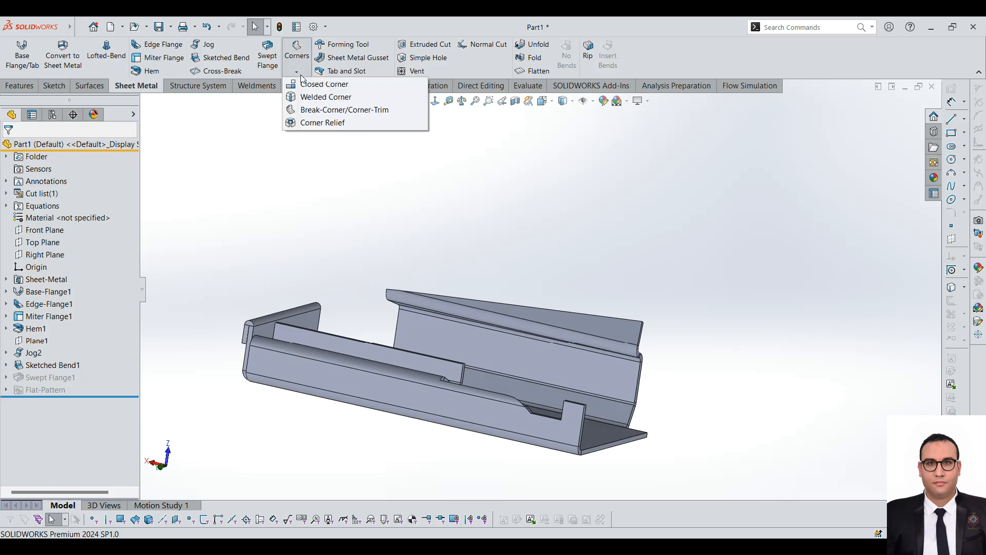
pyautogui.click(834, 327)
pyautogui.scroll(3, 209, 292)
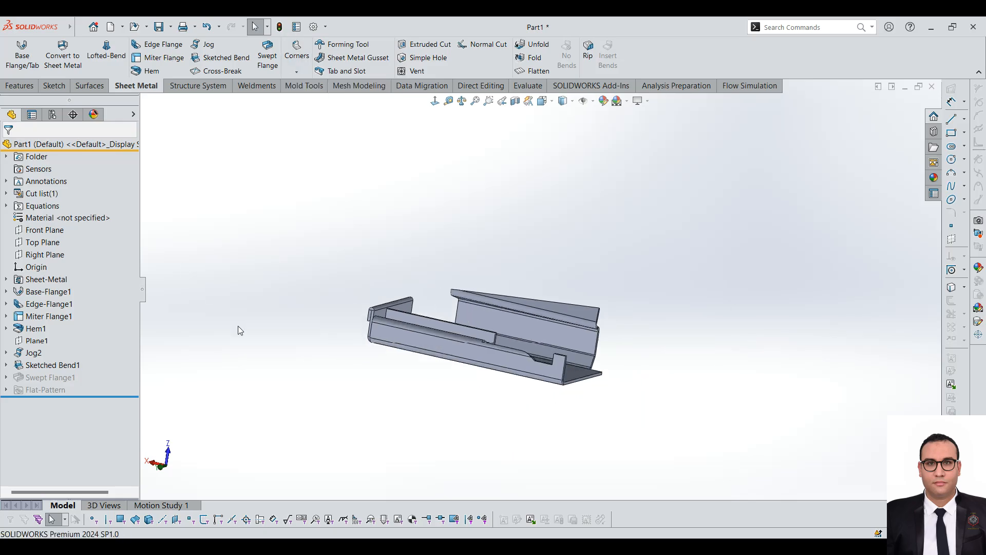
pyautogui.scroll(-3, 347, 312)
pyautogui.moveTo(442, 362); pyautogui.dragTo(595, 394, button='middle')
pyautogui.scroll(-5, 565, 390)
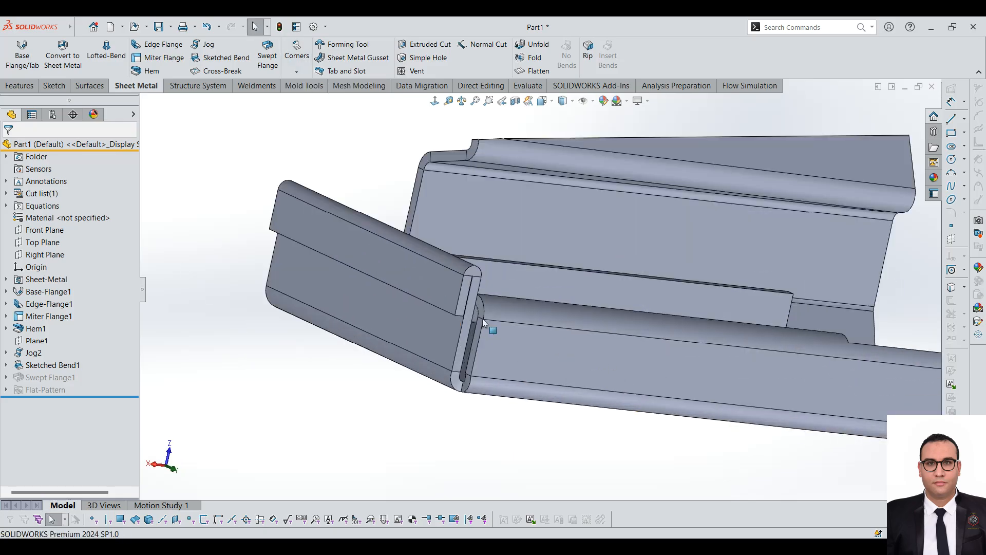
pyautogui.click(297, 72)
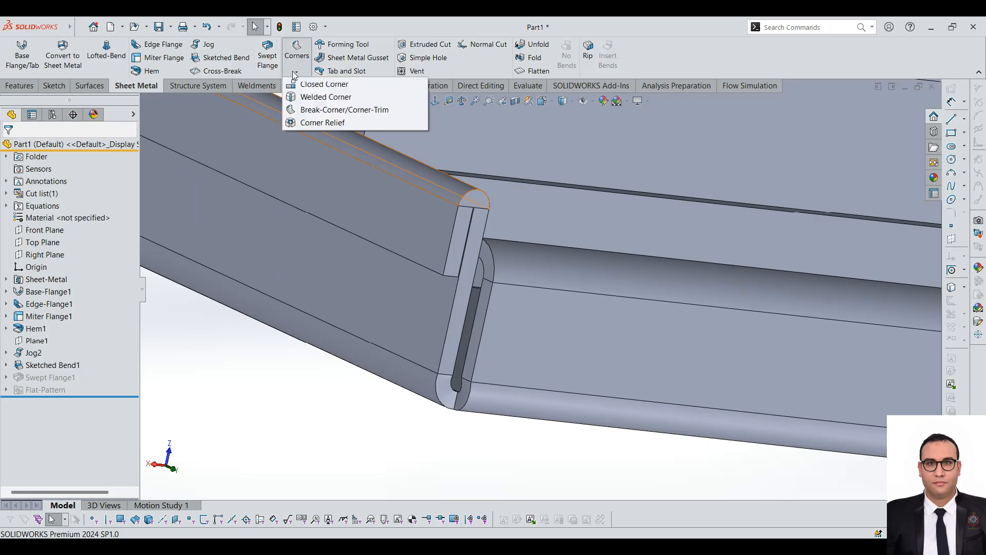
pyautogui.click(309, 86)
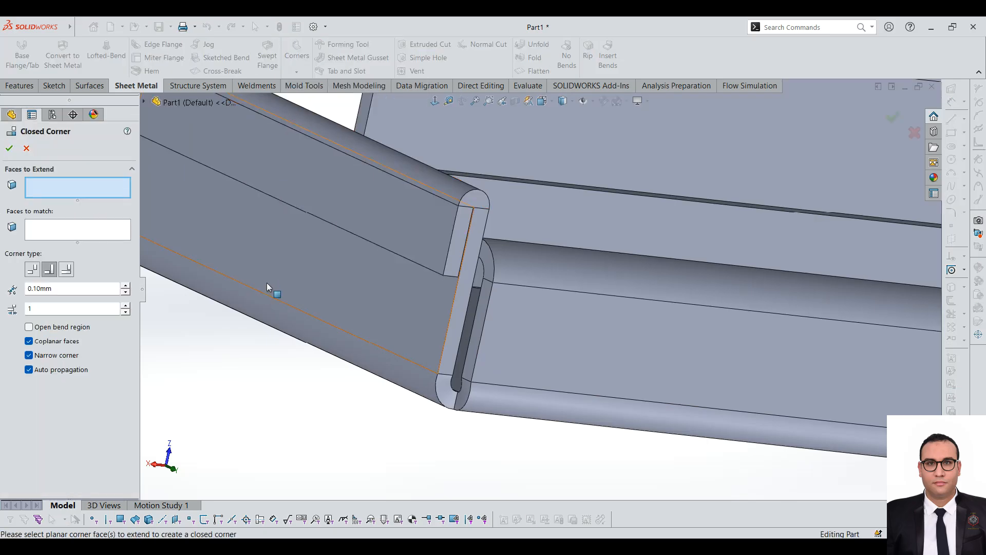
pyautogui.scroll(-3, 465, 408)
pyautogui.click(448, 300)
pyautogui.moveTo(483, 309); pyautogui.dragTo(615, 201, button='middle')
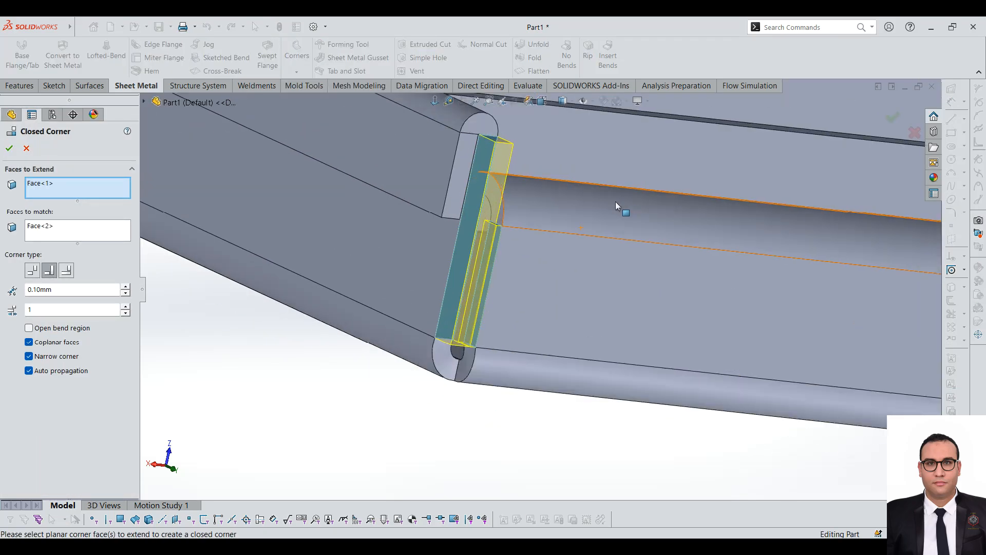
# Step: Try the closed corner types, choose Underlap, and inspect the corner preview with the gap and overlap ratio settings
pyautogui.click(32, 271)
pyautogui.click(50, 271)
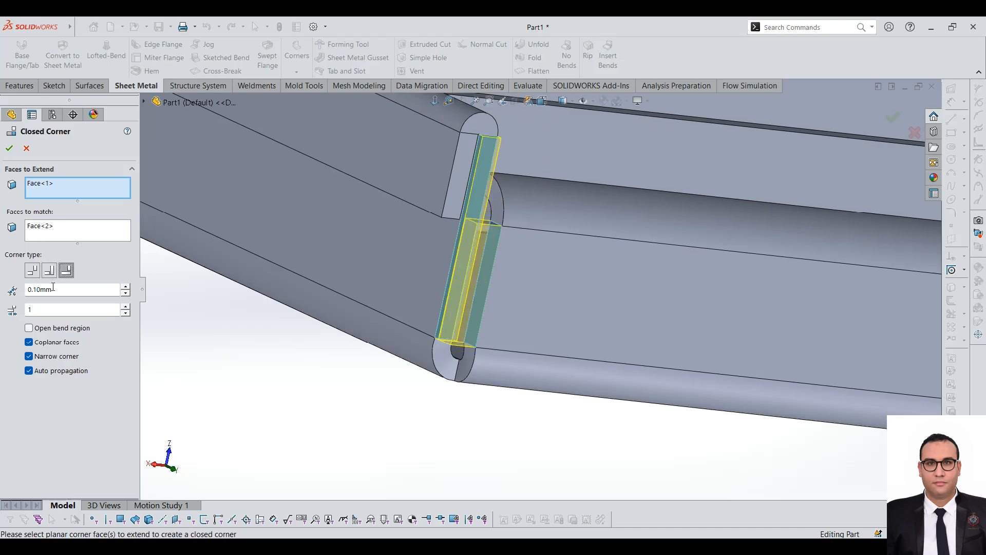
pyautogui.moveTo(562, 347); pyautogui.dragTo(448, 271, button='middle')
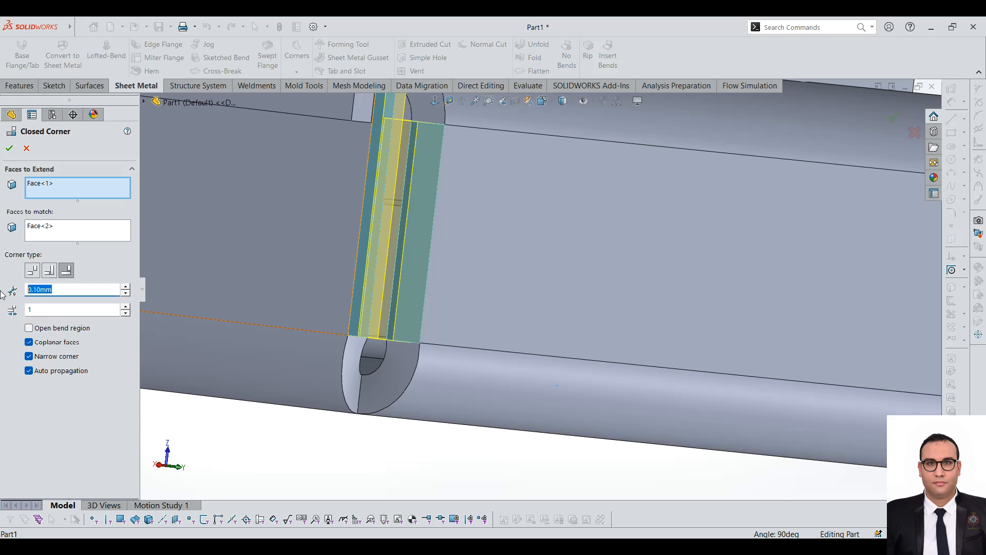
pyautogui.moveTo(400, 169); pyautogui.dragTo(291, 211, button='middle')
pyautogui.scroll(2, 330, 302)
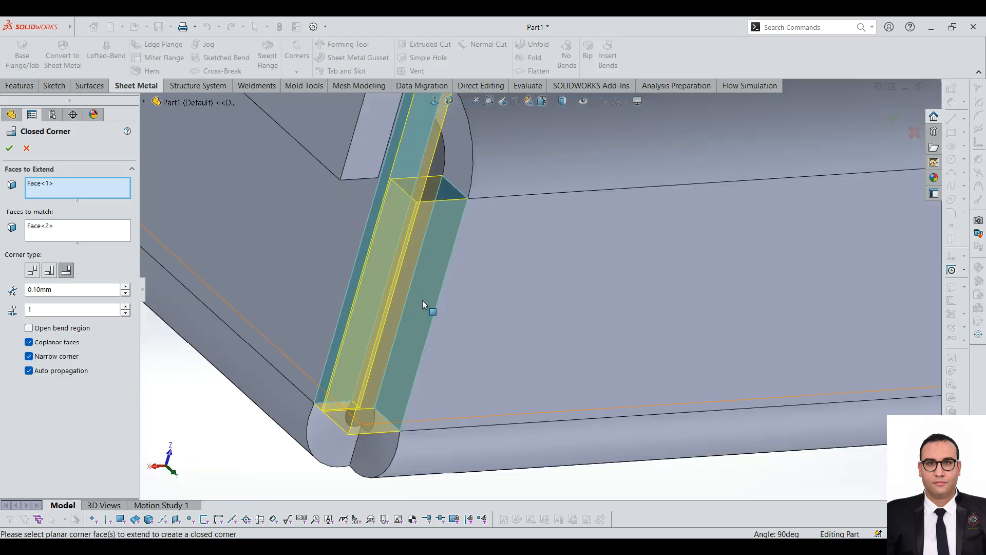
pyautogui.scroll(2, 482, 274)
pyautogui.scroll(-1, 545, 200)
pyautogui.moveTo(478, 261); pyautogui.dragTo(448, 261, button='middle')
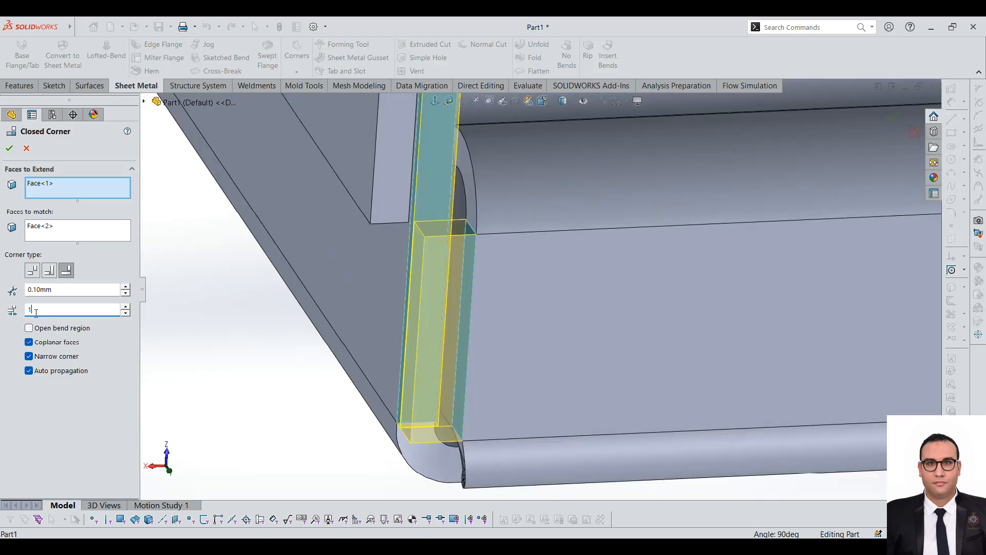
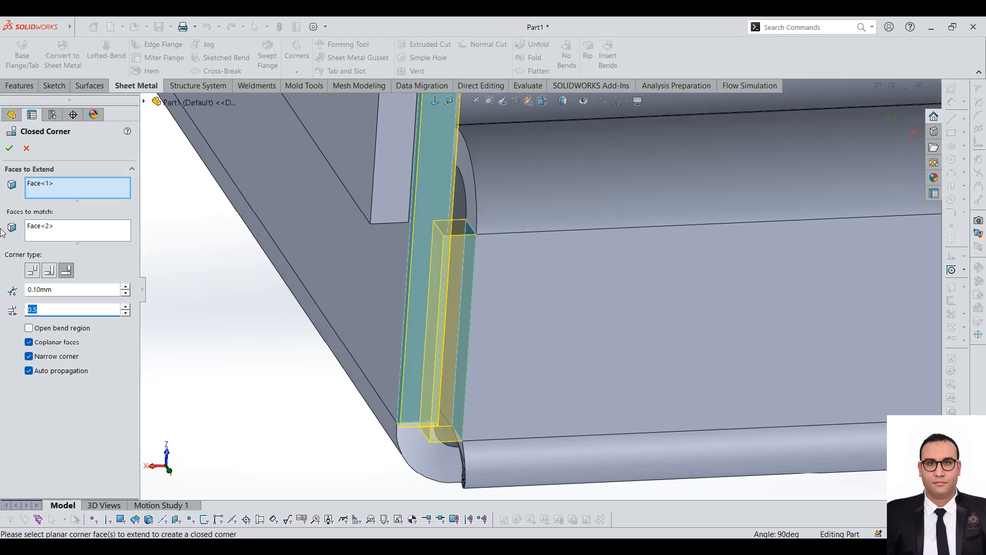
# Step: Apply the Underlap closed corner with a 0.10 mm gap and a 0.5 overlap ratio
pyautogui.click(9, 148)
pyautogui.scroll(3, 494, 282)
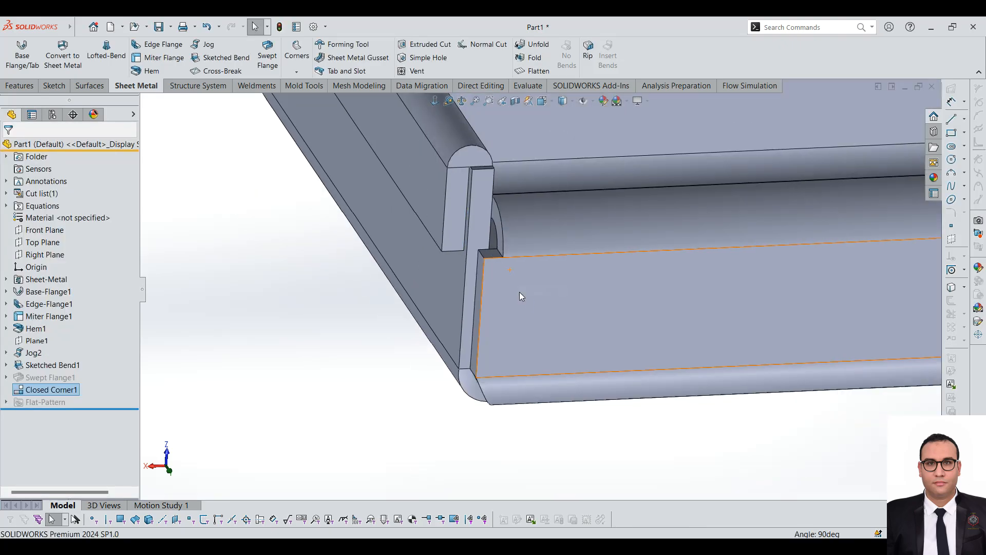
pyautogui.moveTo(529, 306); pyautogui.dragTo(519, 288, button='middle')
# Step: Weld the closed corner by its side face with a Welded Corner, using a 1.00 mm fillet and added texture
pyautogui.click(296, 51)
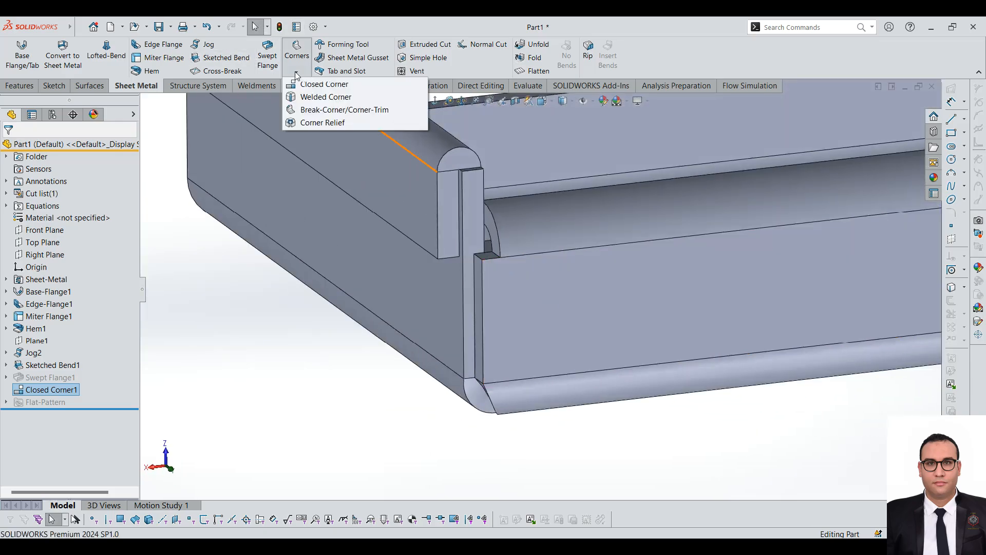
pyautogui.click(299, 98)
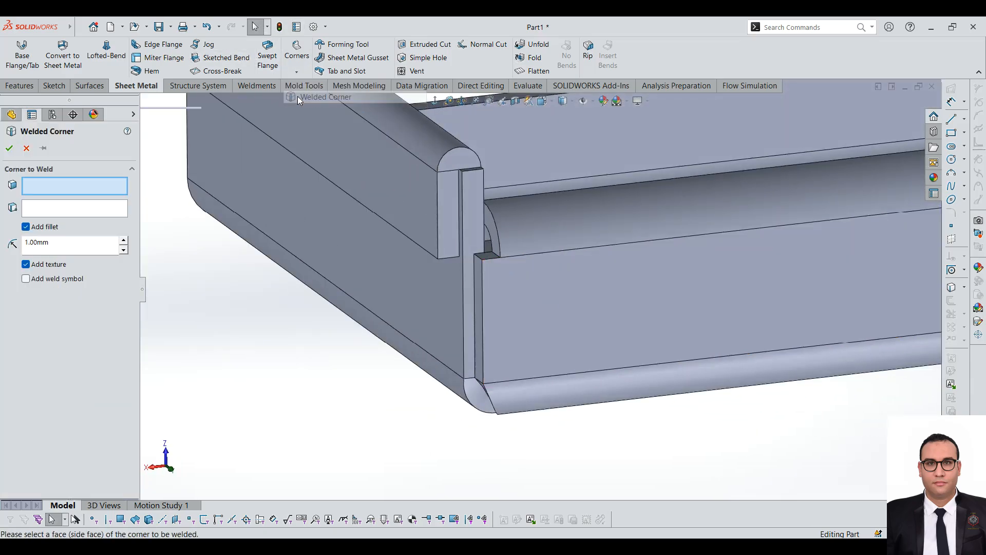
pyautogui.scroll(3, 478, 361)
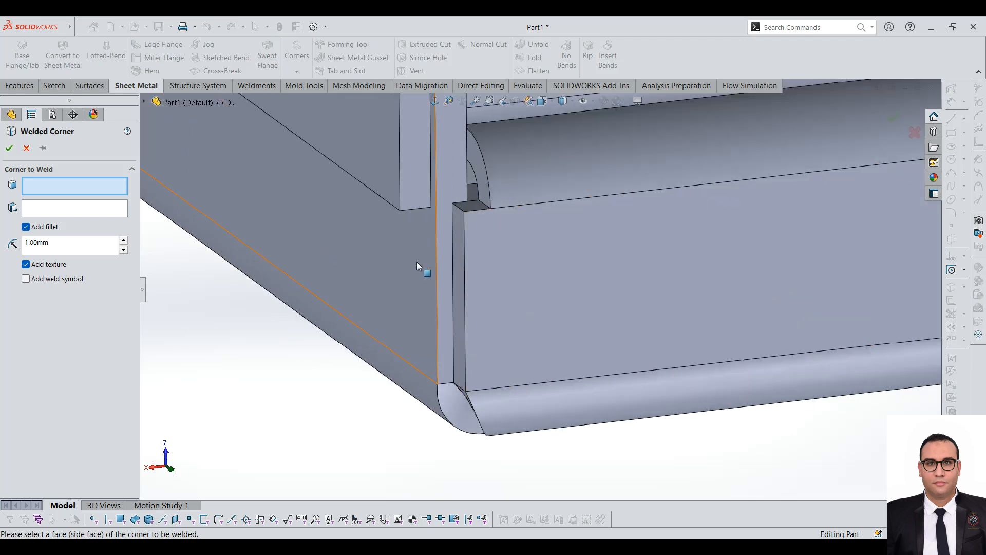
pyautogui.click(447, 251)
pyautogui.scroll(3, 438, 251)
pyautogui.scroll(-3, 479, 236)
pyautogui.scroll(3, 548, 361)
pyautogui.scroll(-1, 548, 362)
pyautogui.moveTo(547, 362); pyautogui.dragTo(571, 355, button='middle')
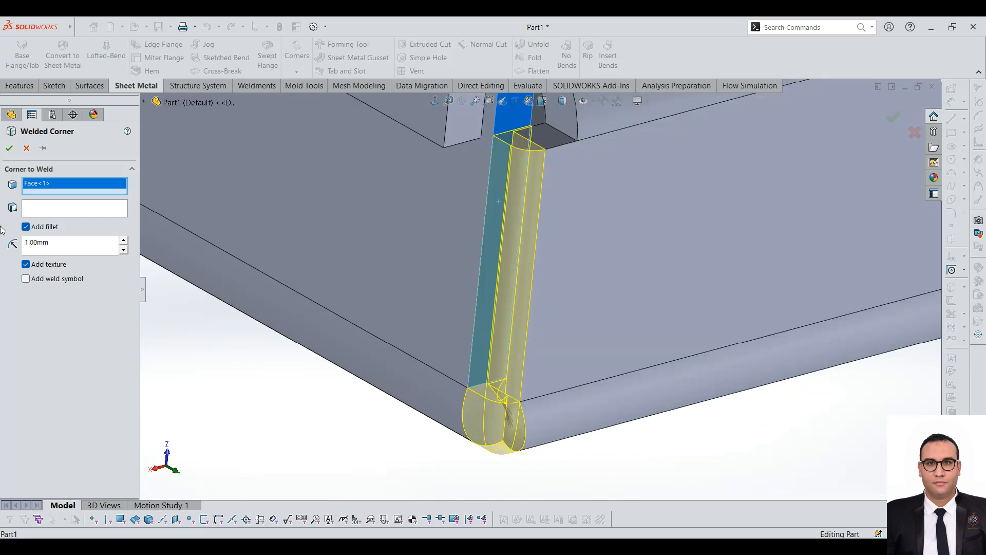
pyautogui.scroll(-3, 522, 255)
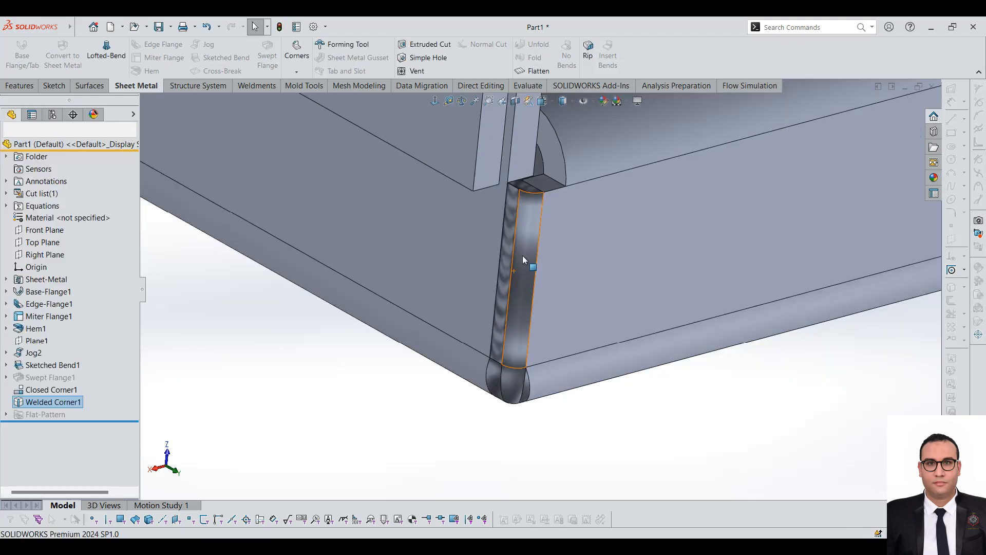
# Step: Examine the textured weld bead and its rounded outer face at the corner between the two flanges
pyautogui.moveTo(547, 288); pyautogui.dragTo(545, 263, button='middle')
pyautogui.scroll(5, 510, 251)
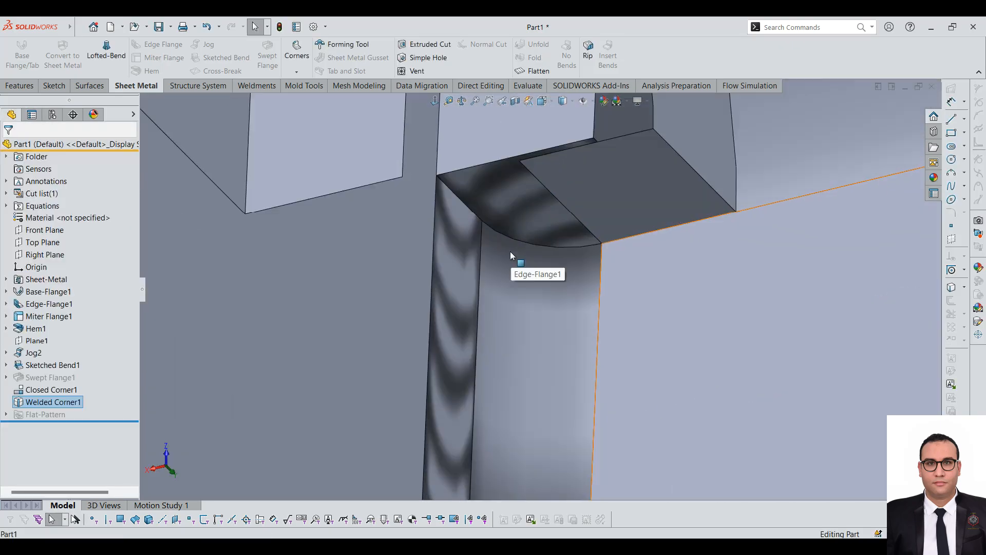
pyautogui.click(528, 266)
pyautogui.scroll(-5, 494, 369)
pyautogui.moveTo(552, 434); pyautogui.dragTo(417, 186, button='middle')
pyautogui.scroll(-5, 568, 280)
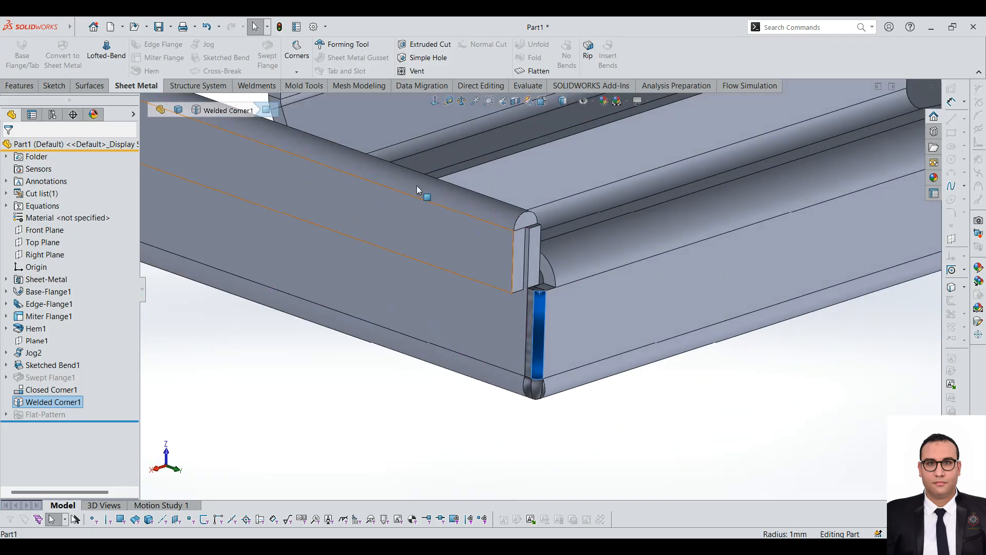
# Step: Undo the welded corner
pyautogui.click(298, 73)
pyautogui.click(312, 352)
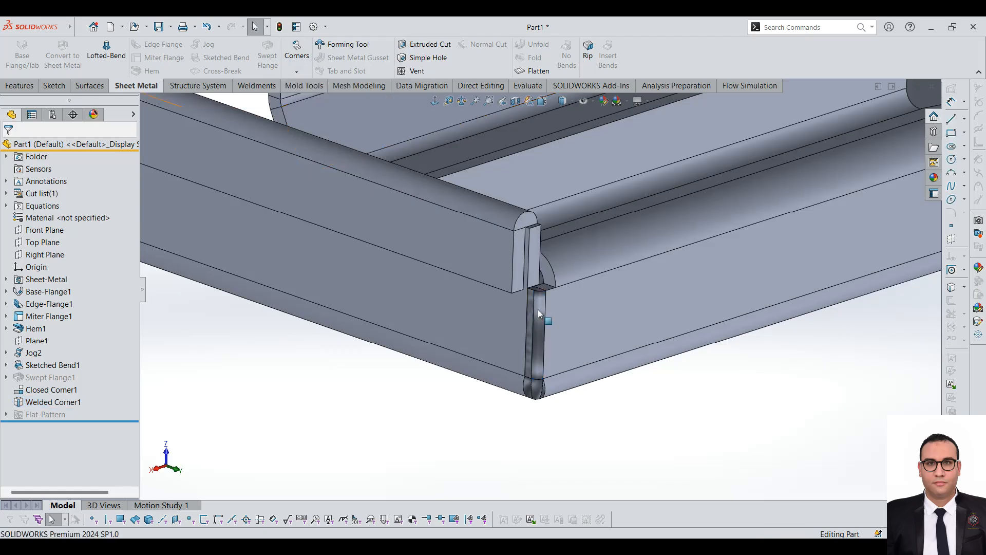
pyautogui.moveTo(538, 310); pyautogui.dragTo(130, 284, button='middle')
pyautogui.click(297, 71)
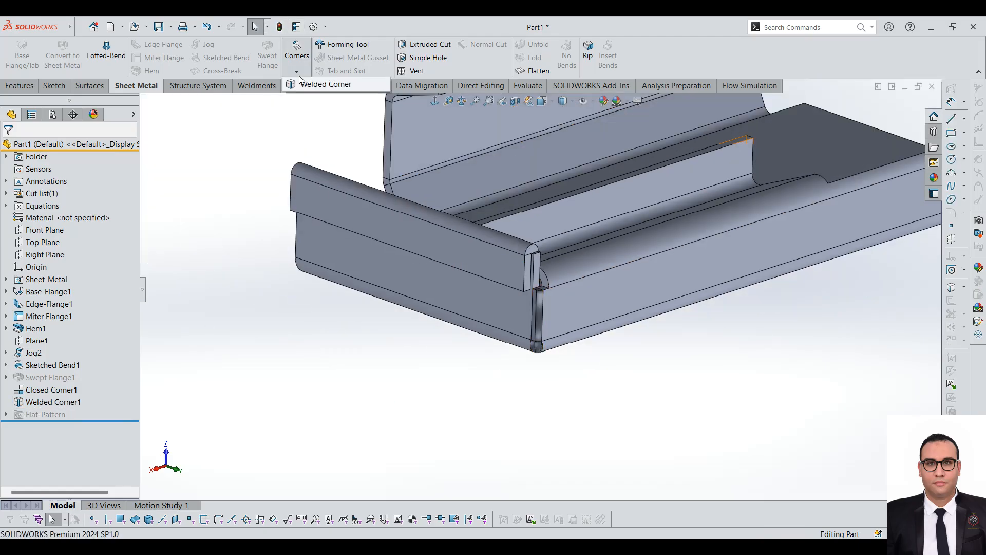
pyautogui.click(278, 202)
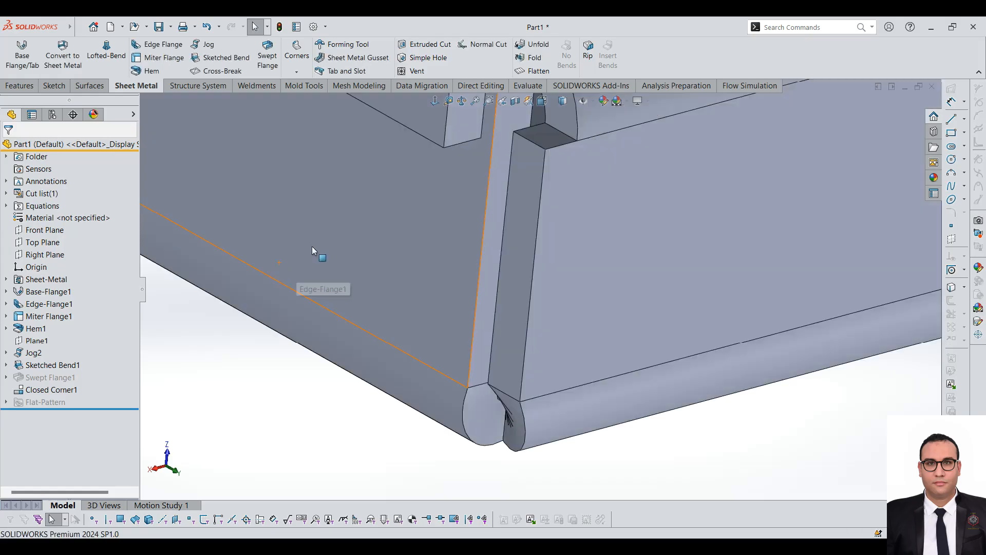
# Step: Start a 5.00 mm chamfer Break Corner on the outer upper edge of the tab beside the long flange's notch
pyautogui.click(306, 69)
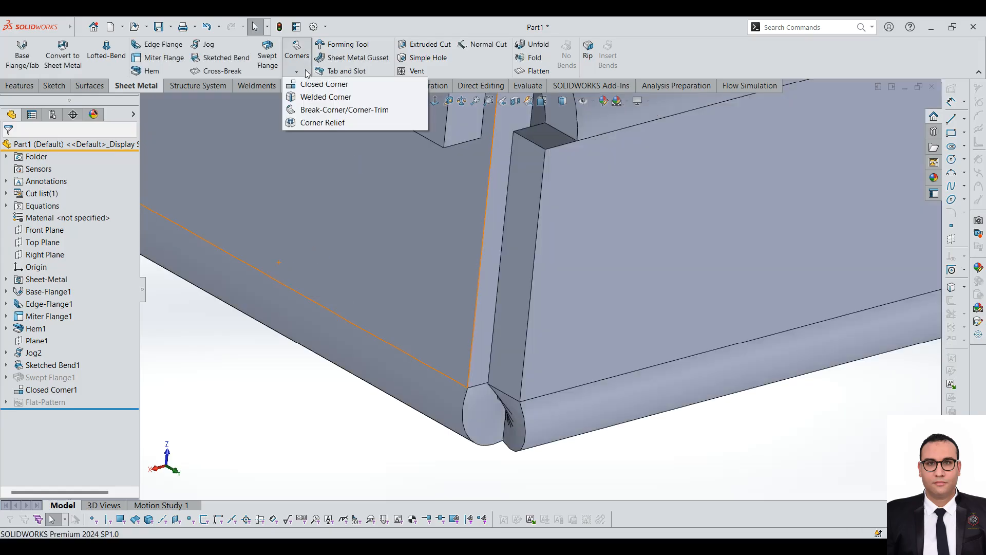
pyautogui.click(307, 112)
pyautogui.scroll(8, 618, 267)
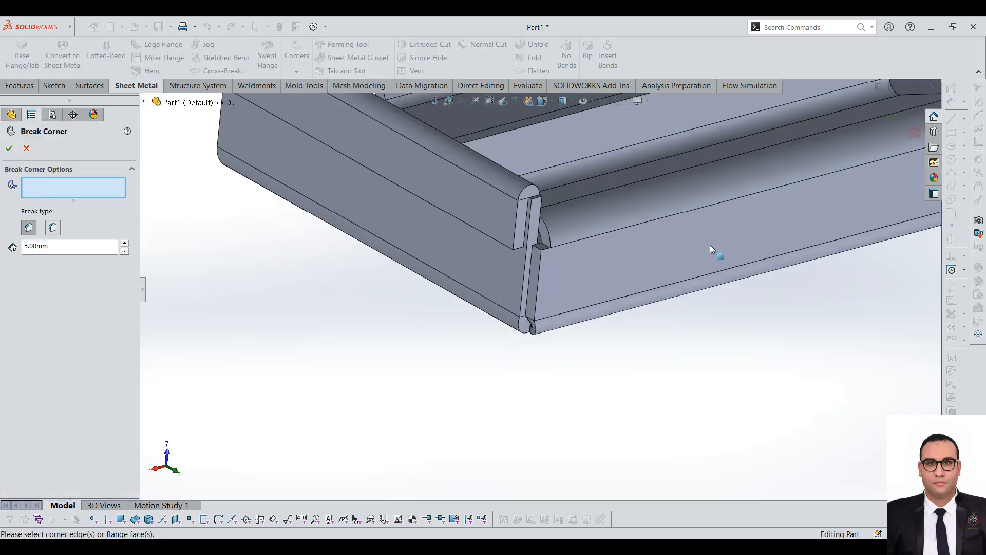
pyautogui.scroll(2, 688, 164)
pyautogui.scroll(-5, 855, 226)
pyautogui.scroll(-4, 654, 233)
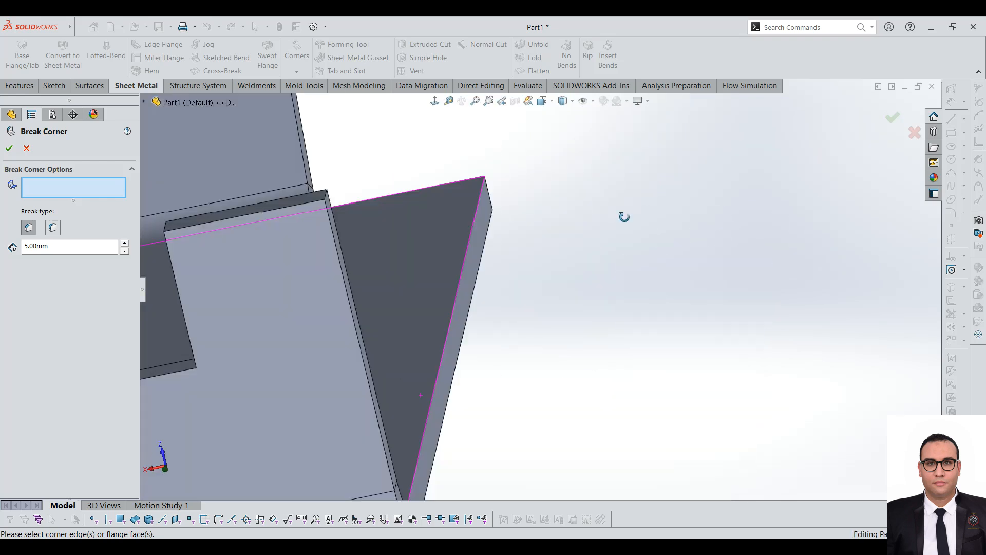
pyautogui.scroll(3, 557, 295)
pyautogui.scroll(-4, 530, 175)
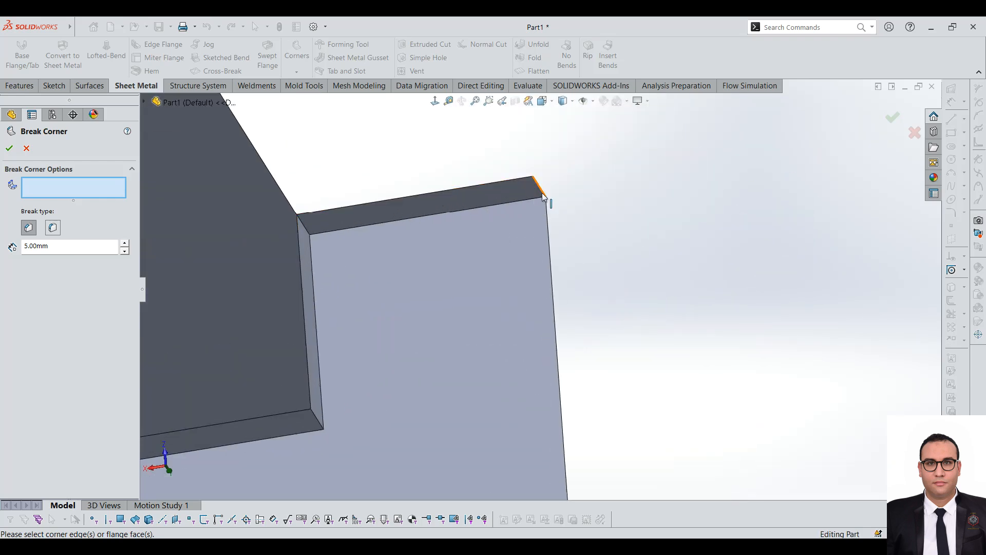
pyautogui.click(543, 196)
pyautogui.scroll(4, 366, 216)
pyautogui.moveTo(453, 300); pyautogui.dragTo(431, 304, button='middle')
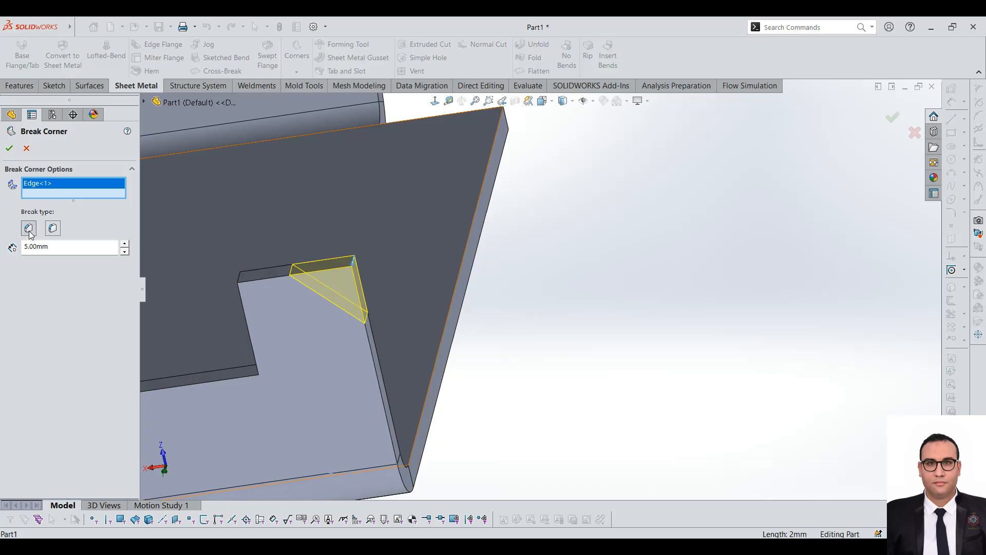
# Step: Compare the chamfer and fillet break types at 5.00 mm on the tab corner, and cancel the Break Corner
pyautogui.click(53, 228)
pyautogui.click(28, 228)
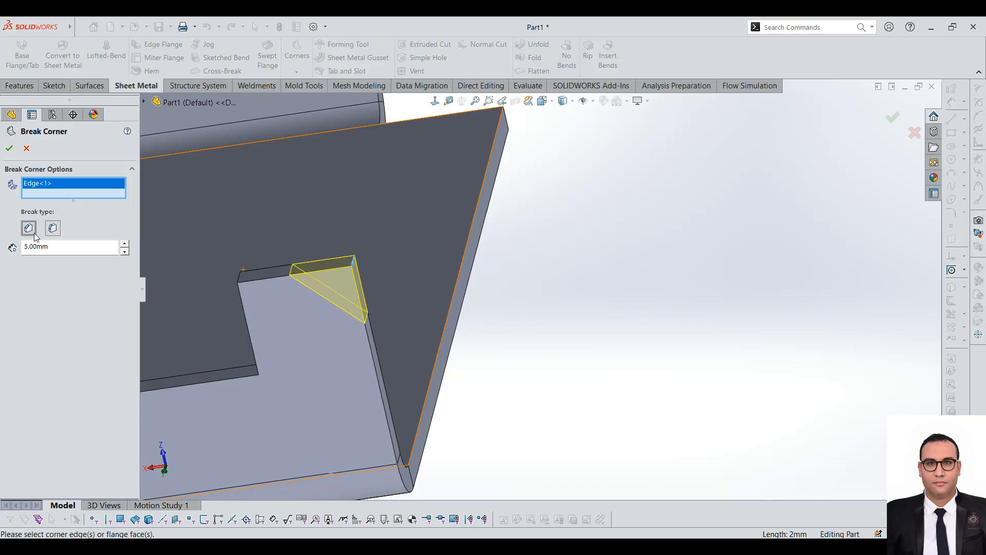
pyautogui.click(52, 229)
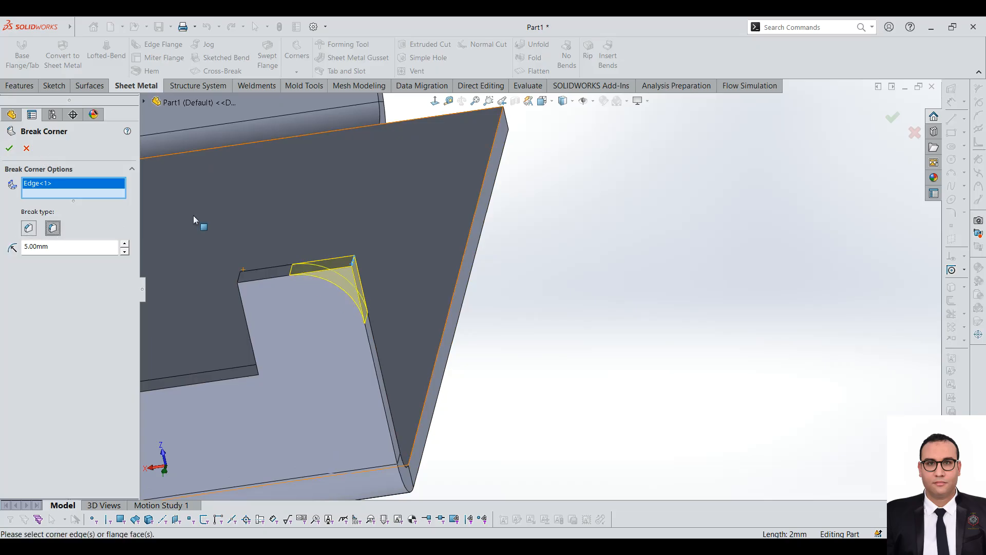
pyautogui.scroll(4, 482, 325)
pyautogui.scroll(5, 482, 326)
pyautogui.scroll(-5, 410, 278)
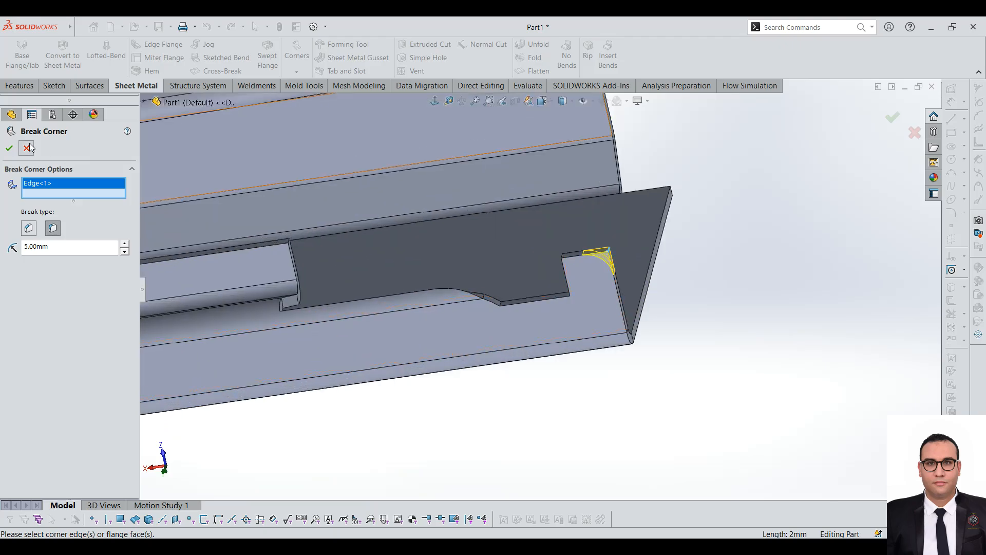
pyautogui.click(26, 148)
# Step: Round the outer upper corner of the notched flange's tab with a 5.00 mm fillet Break Corner
pyautogui.click(297, 54)
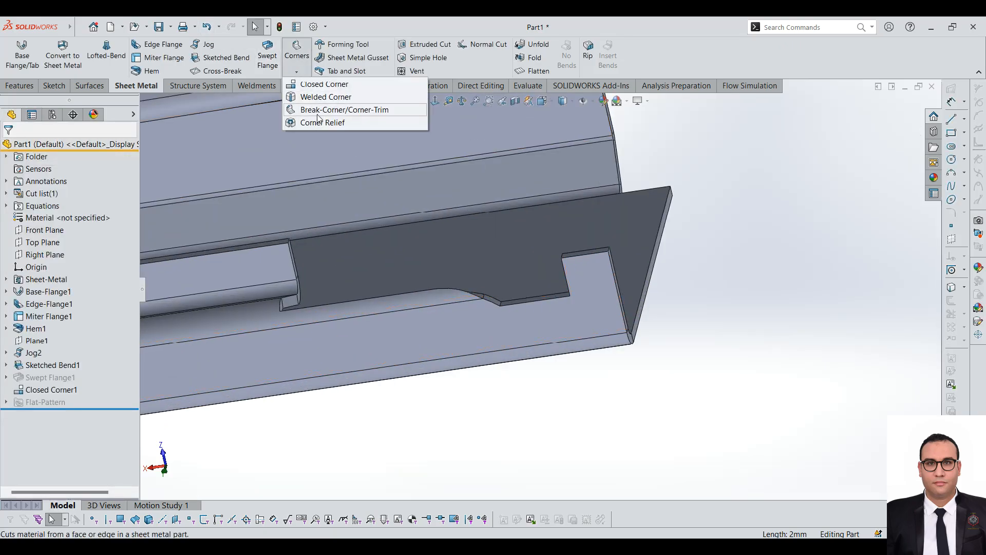
pyautogui.click(318, 110)
pyautogui.scroll(-6, 517, 272)
pyautogui.click(539, 305)
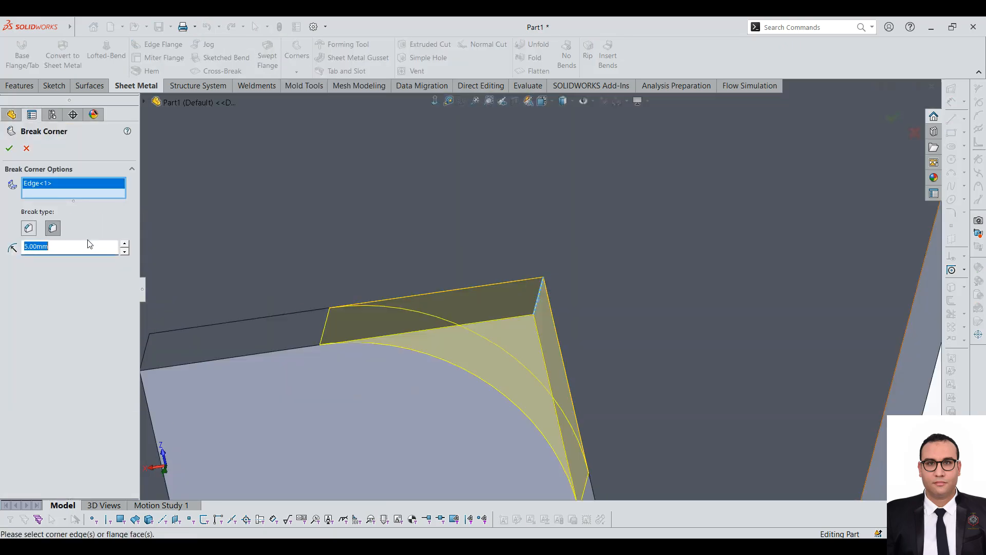
pyautogui.scroll(3, 539, 304)
pyautogui.click(11, 149)
pyautogui.scroll(9, 402, 253)
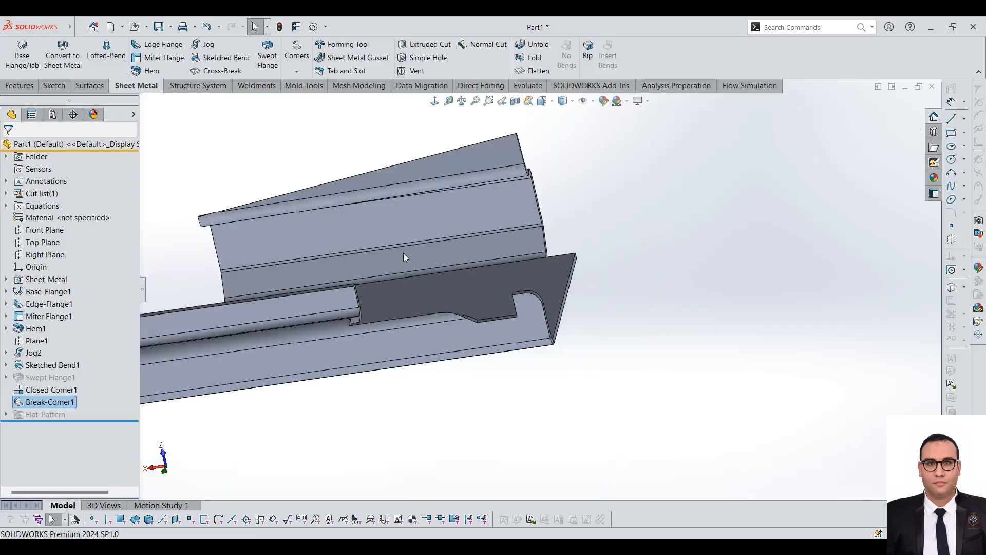
pyautogui.scroll(-6, 414, 335)
pyautogui.moveTo(472, 282); pyautogui.dragTo(482, 212, button='middle')
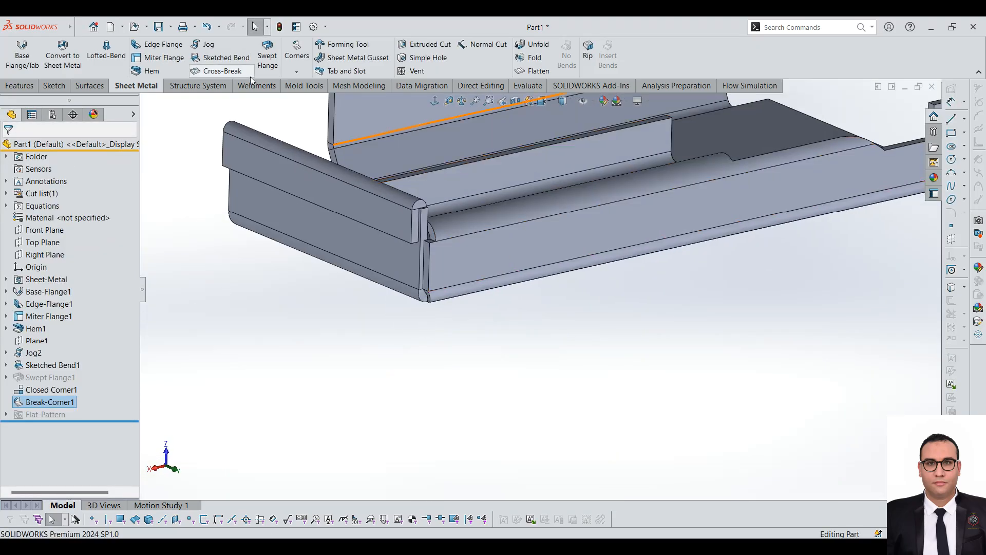
pyautogui.click(298, 70)
pyautogui.click(322, 122)
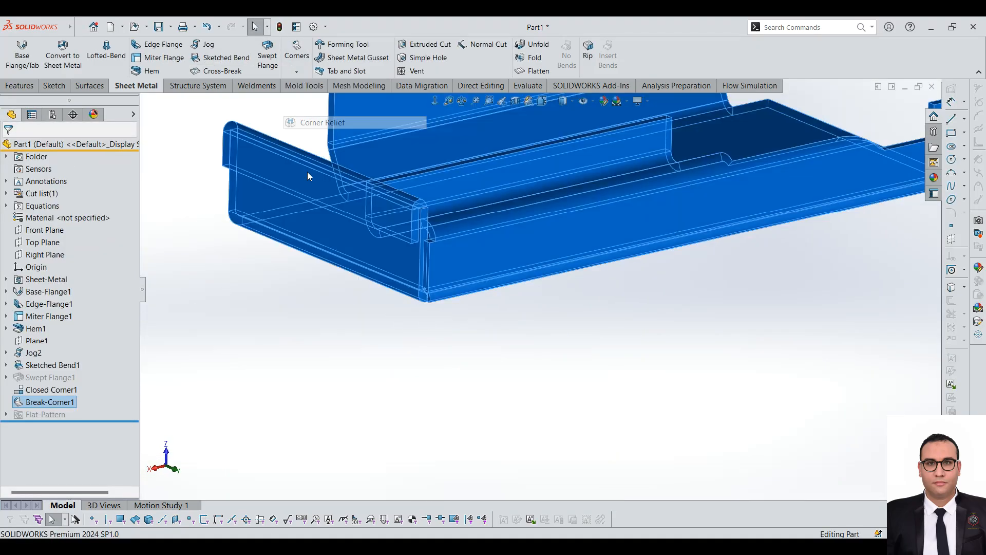
pyautogui.scroll(-3, 343, 241)
pyautogui.scroll(-3, 562, 305)
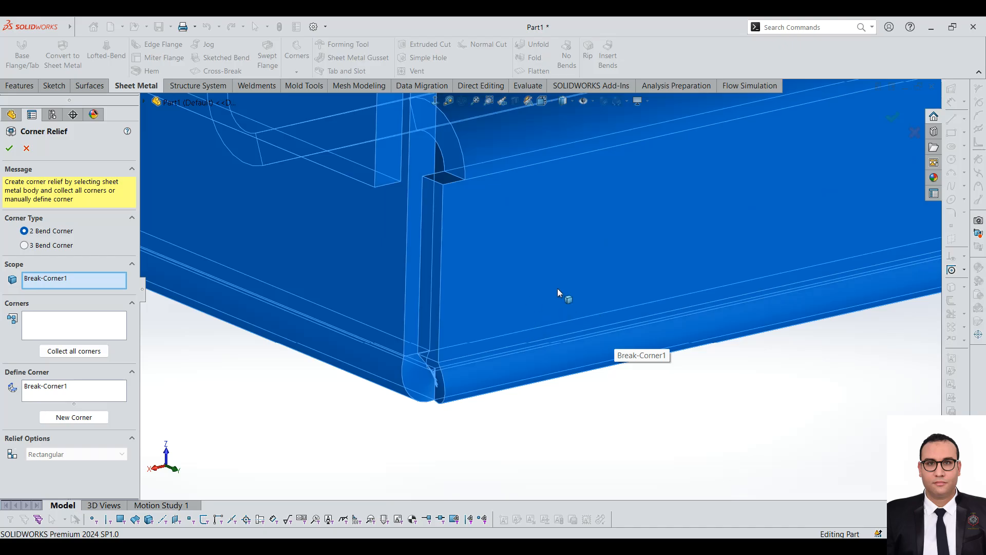
pyautogui.scroll(5, 559, 293)
pyautogui.scroll(-4, 239, 294)
pyautogui.scroll(7, 411, 245)
pyautogui.moveTo(414, 246); pyautogui.dragTo(517, 290, button='middle')
pyautogui.scroll(-4, 450, 252)
pyautogui.scroll(-2, 421, 249)
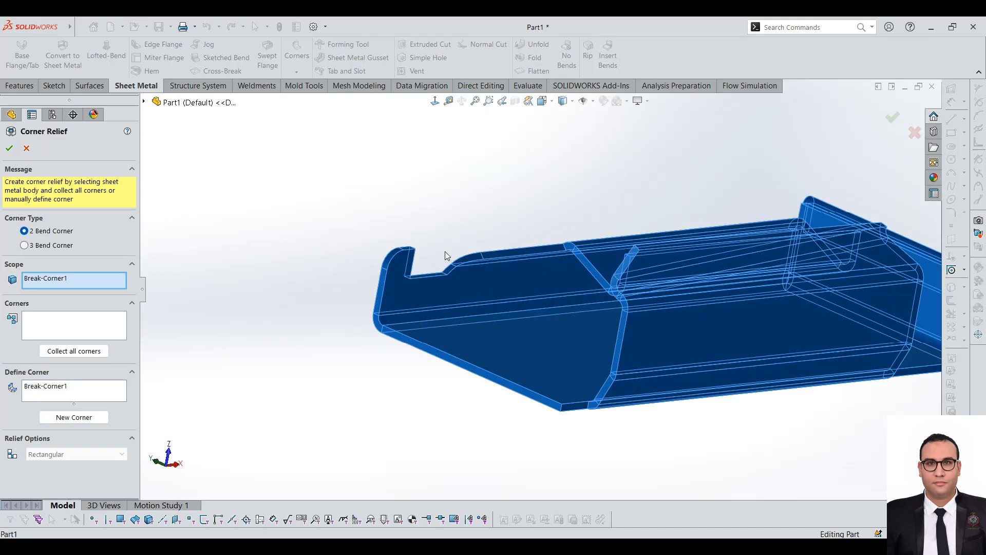
pyautogui.click(27, 148)
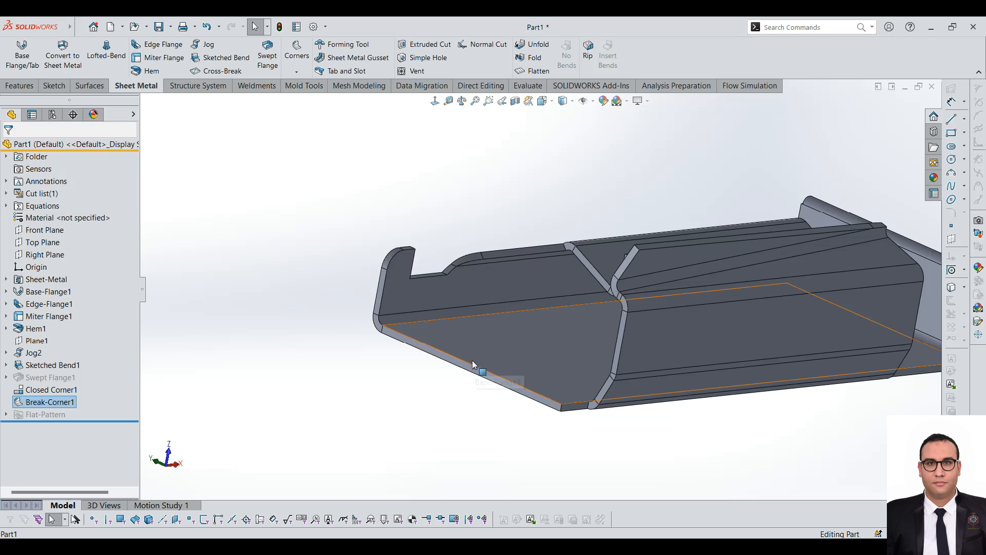
# Step: Add a 90-degree edge flange 25.00 mm long along the open short edge of the base
pyautogui.click(473, 360)
pyautogui.click(385, 346)
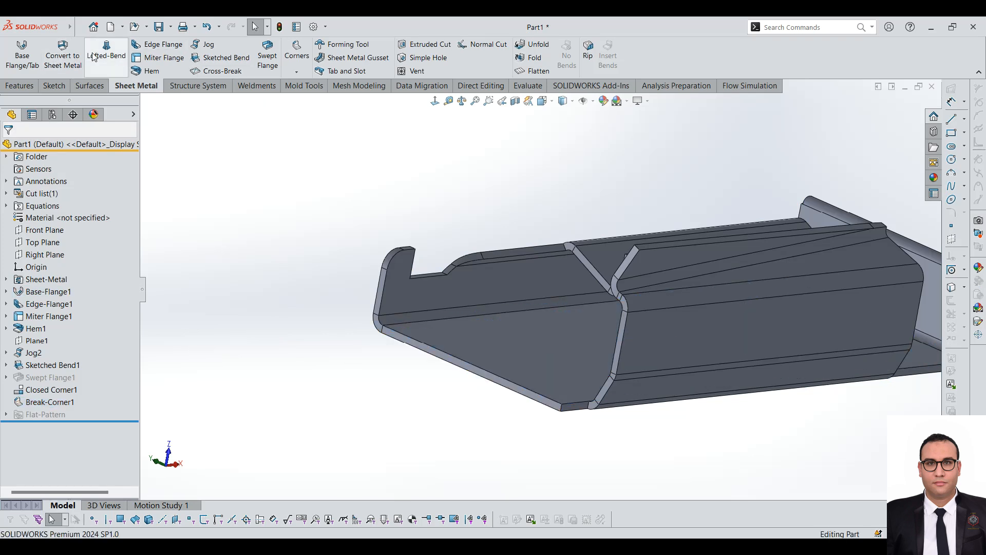
pyautogui.click(423, 347)
pyautogui.click(395, 249)
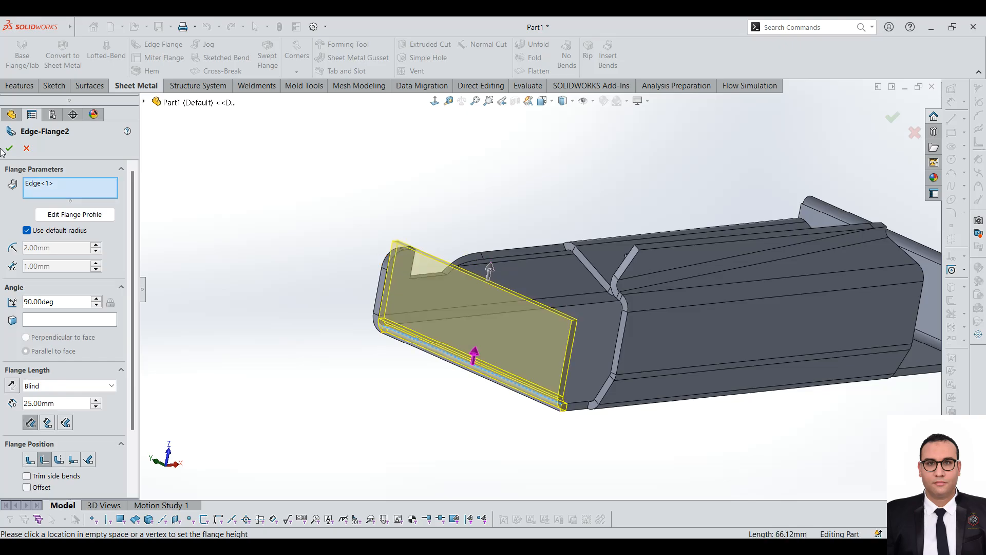
pyautogui.click(9, 148)
# Step: Edit the new edge flange, try the Material Inside position, and set its position to Bend Outside
pyautogui.scroll(-5, 313, 312)
pyautogui.moveTo(314, 312); pyautogui.dragTo(416, 366, button='middle')
pyautogui.scroll(4, 370, 279)
pyautogui.scroll(-3, 367, 276)
pyautogui.moveTo(542, 318); pyautogui.dragTo(352, 368, button='middle')
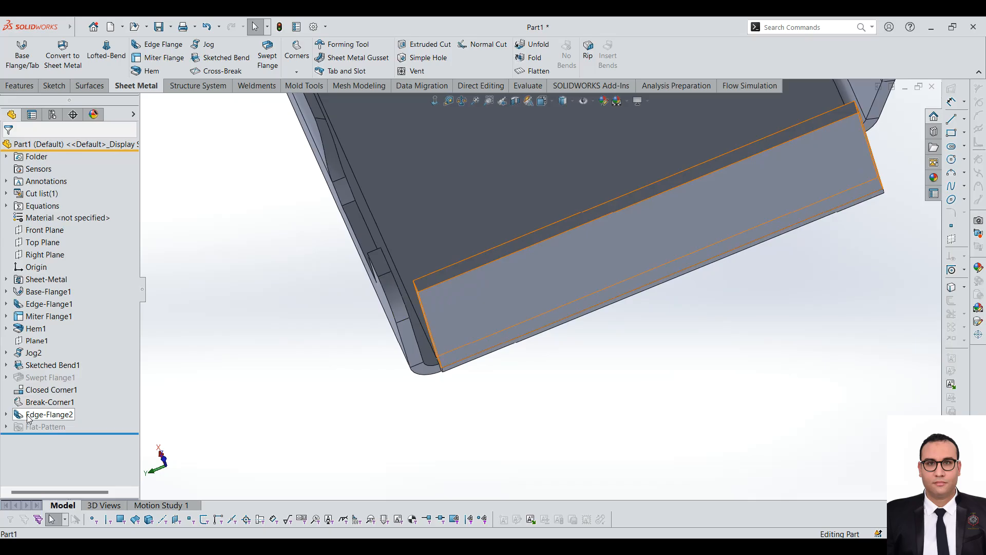
pyautogui.click(49, 414)
pyautogui.click(37, 385)
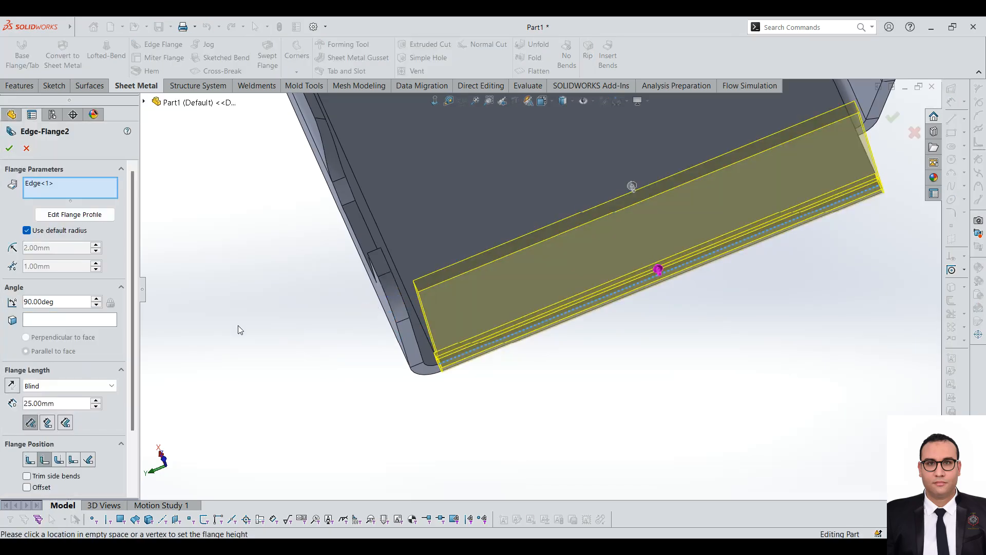
pyautogui.click(28, 461)
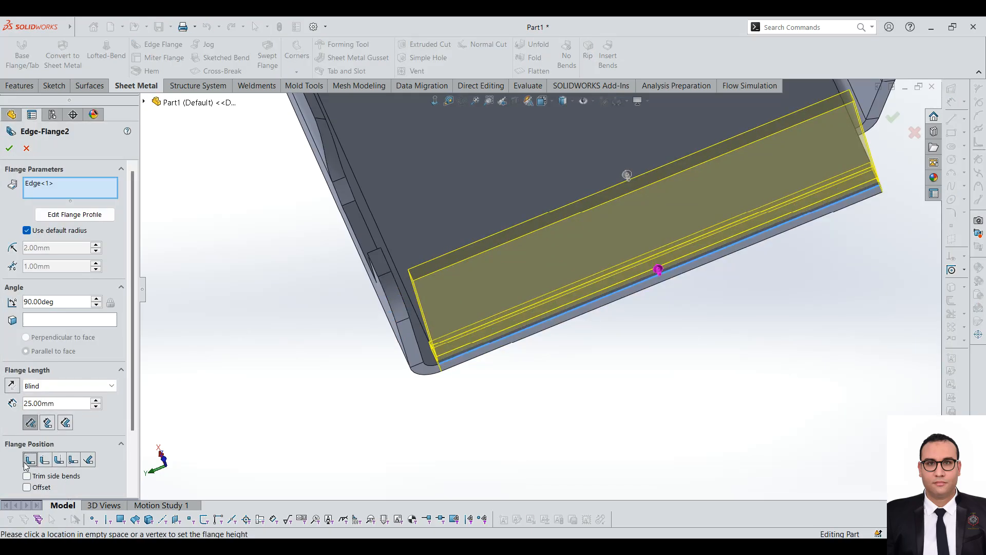
pyautogui.click(59, 460)
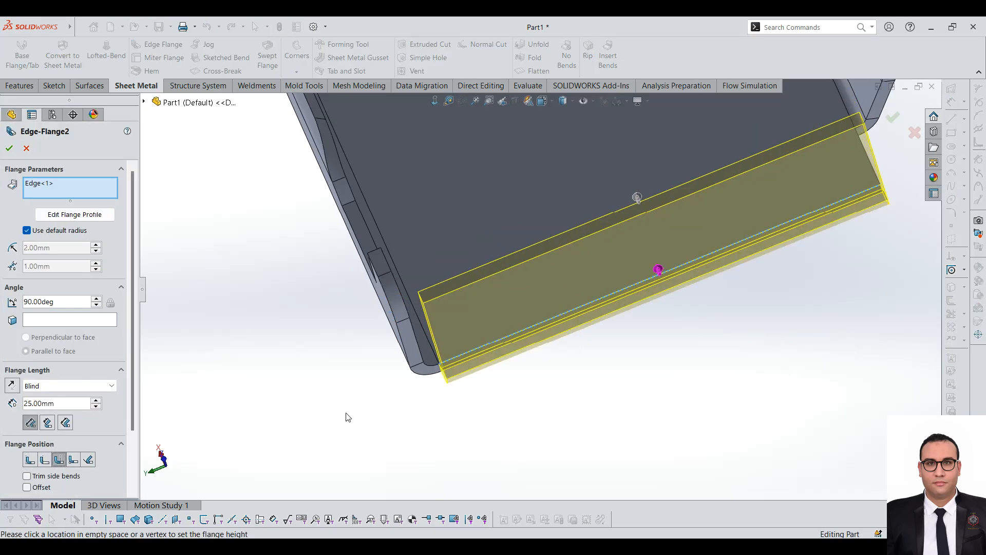
pyautogui.click(493, 325)
pyautogui.moveTo(453, 376); pyautogui.dragTo(465, 278, button='middle')
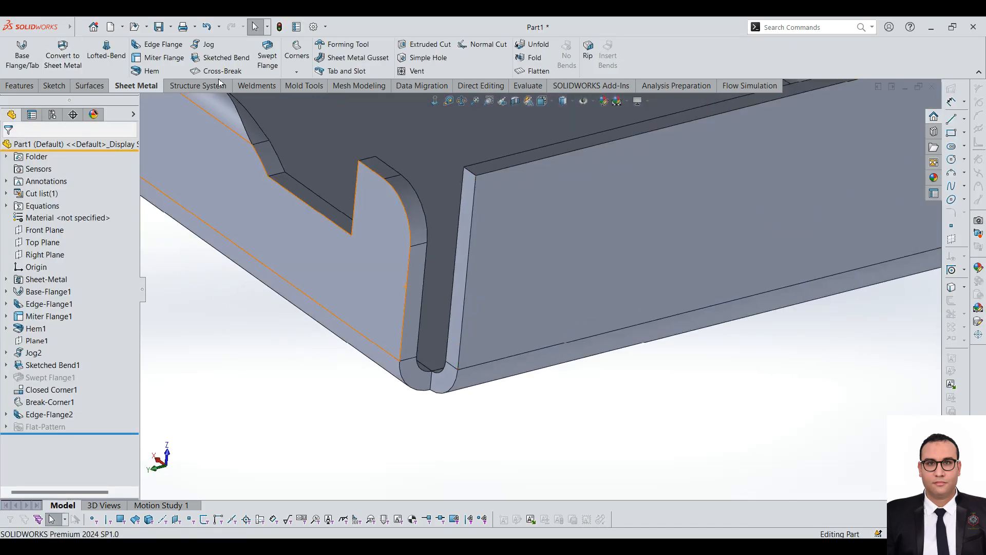
# Step: Start a Corner Relief of type 2 Bend Corner with the sheet metal body as scope, and collect all corners
pyautogui.click(296, 72)
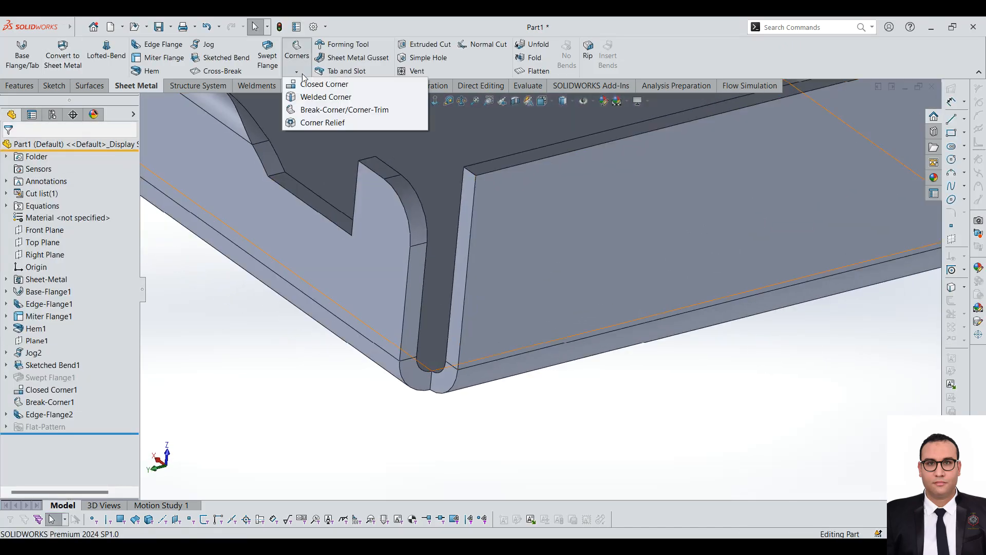
pyautogui.click(315, 122)
pyautogui.scroll(-3, 391, 316)
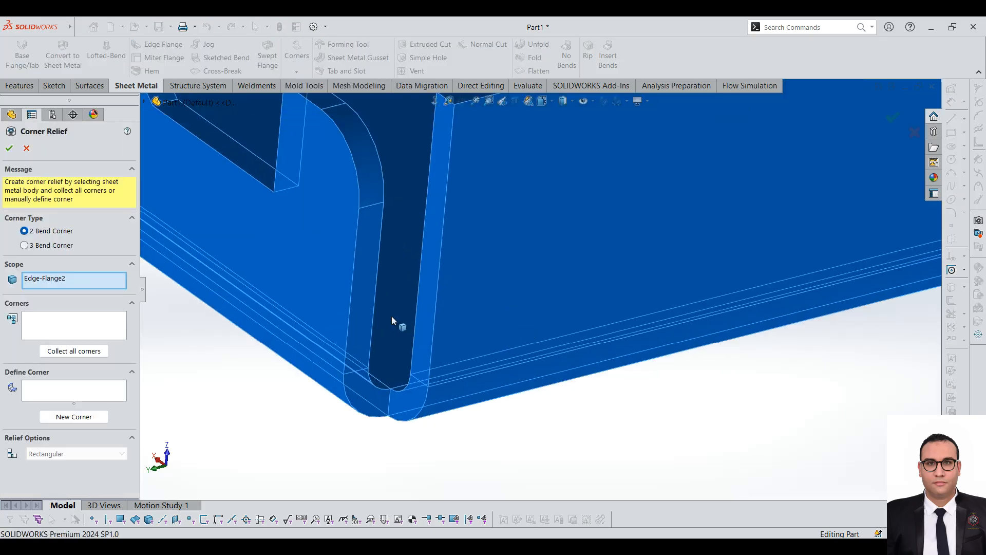
pyautogui.click(363, 379)
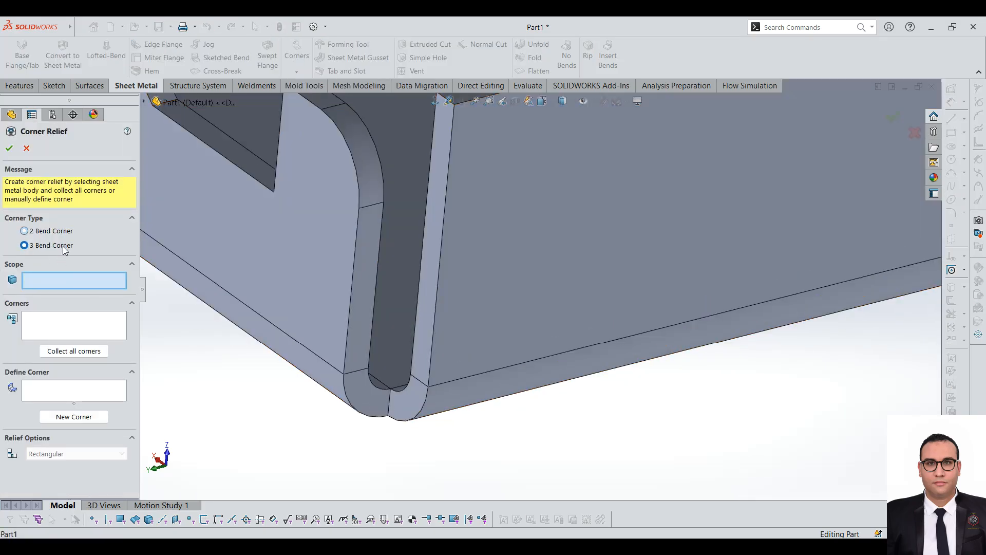
pyautogui.click(24, 231)
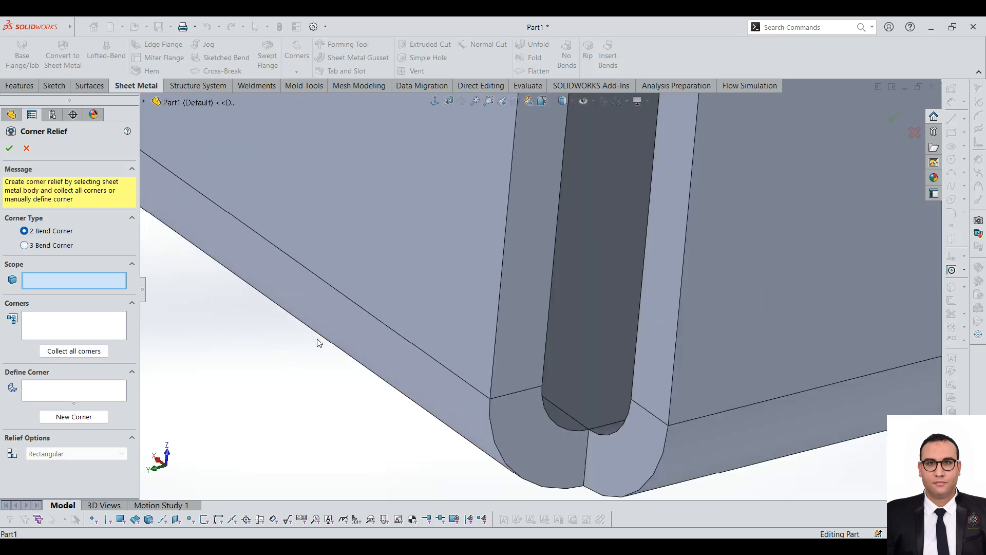
pyautogui.click(92, 352)
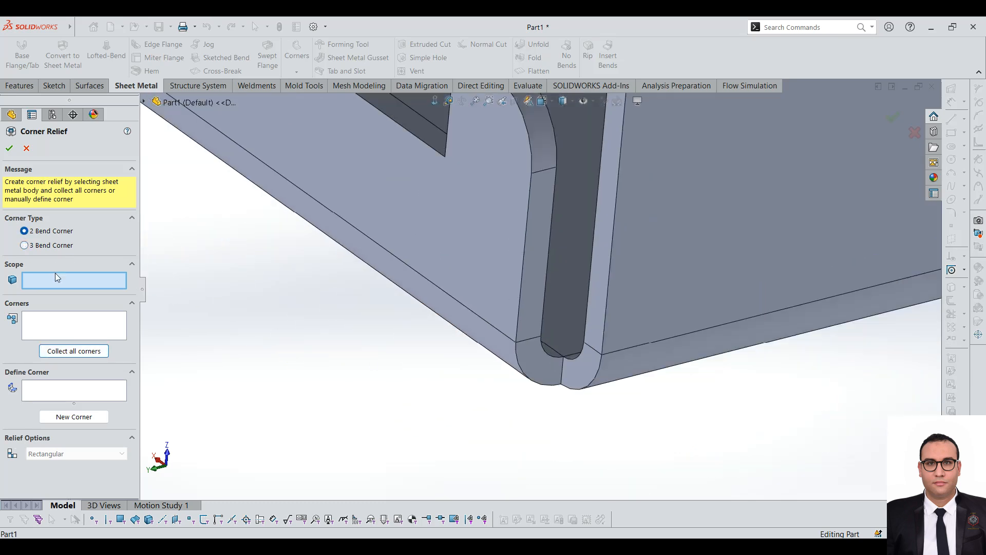
pyautogui.click(571, 264)
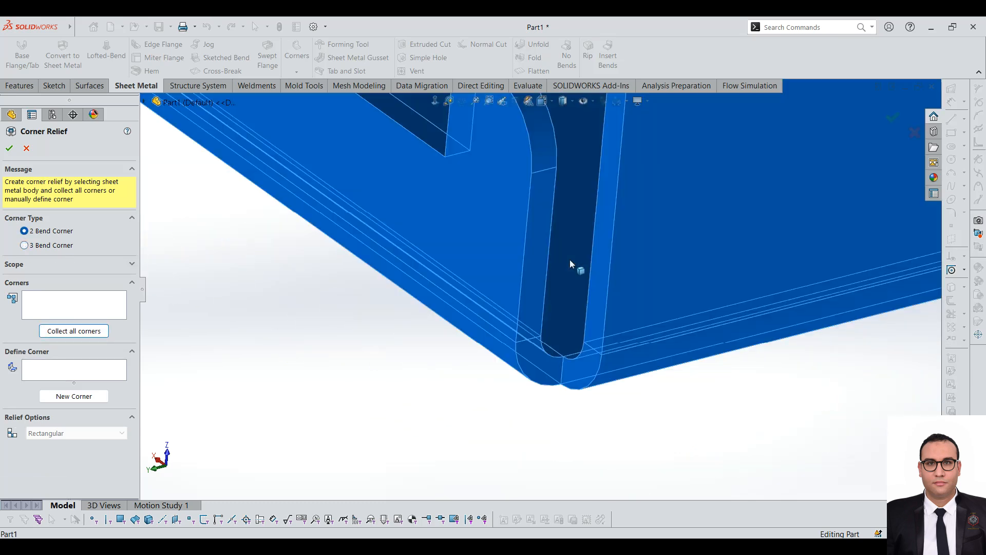
pyautogui.click(81, 333)
# Step: Examine the collected corner locations around the base and end flange from several angles
pyautogui.scroll(3, 565, 268)
pyautogui.scroll(-6, 575, 309)
pyautogui.moveTo(547, 394); pyautogui.dragTo(501, 301, button='middle')
pyautogui.scroll(4, 502, 301)
pyautogui.scroll(-2, 532, 367)
pyautogui.moveTo(531, 360); pyautogui.dragTo(514, 289, button='middle')
pyautogui.scroll(8, 514, 289)
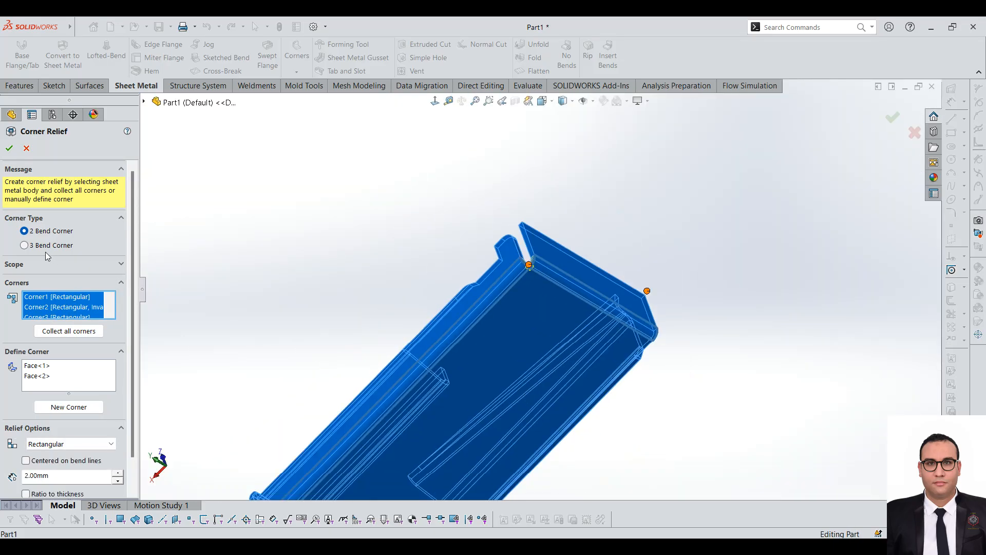
# Step: Try collecting corners with the 3 Bend Corner type, and collect the 2 Bend Corners again
pyautogui.click(46, 245)
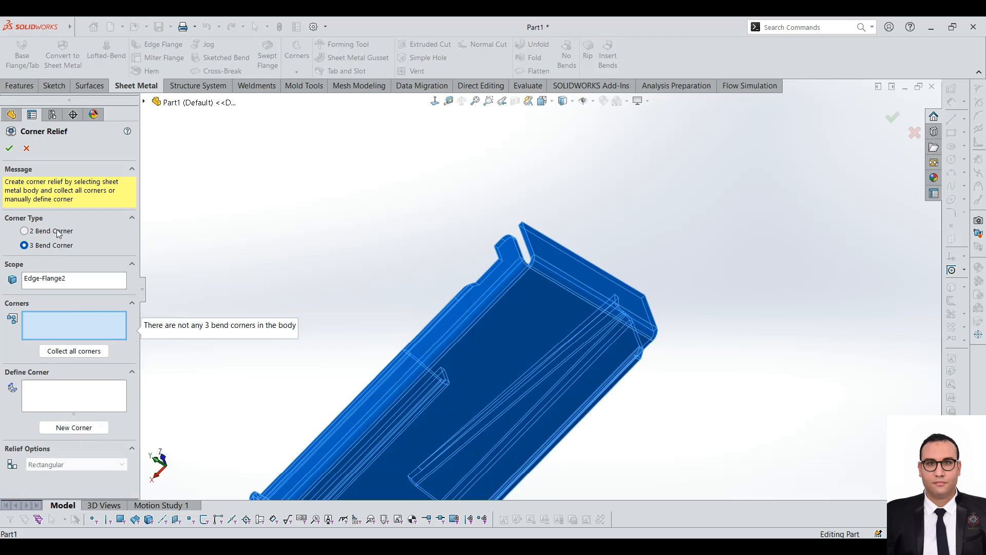
pyautogui.click(84, 352)
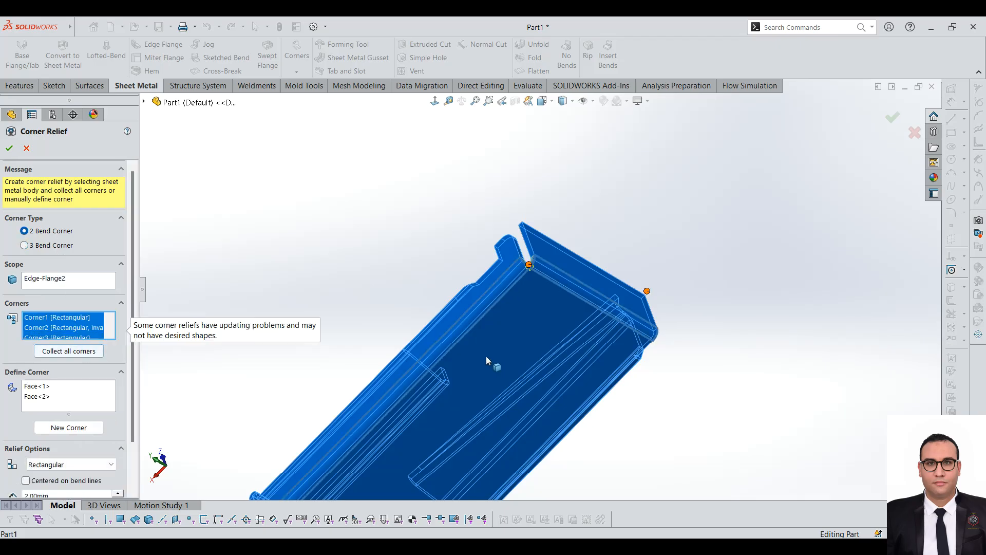
pyautogui.scroll(-5, 499, 364)
pyautogui.scroll(8, 629, 244)
pyautogui.scroll(-5, 447, 362)
pyautogui.moveTo(447, 363); pyautogui.dragTo(341, 457, button='middle')
pyautogui.scroll(-8, 435, 326)
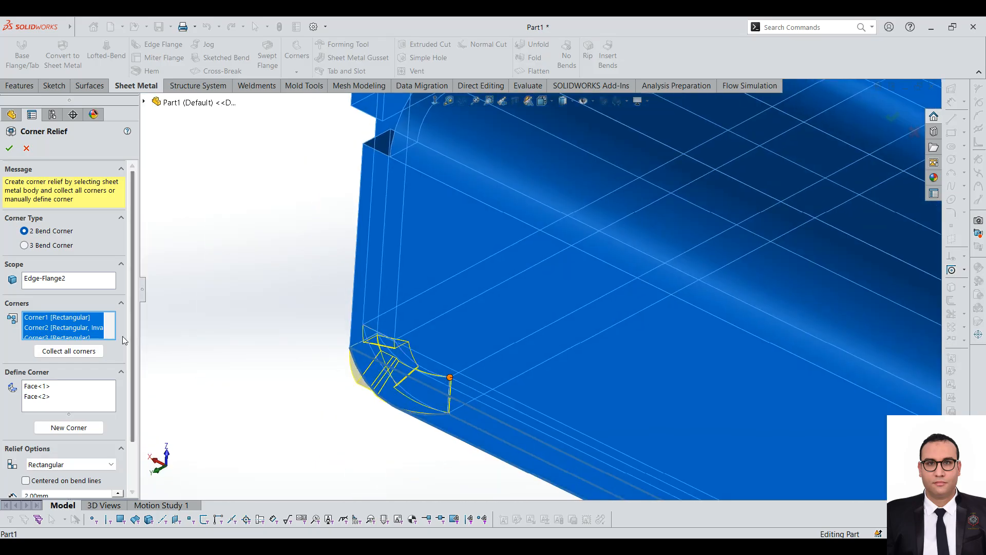
# Step: Try the Circular relief type for the collected corners and return to Rectangular
pyautogui.scroll(-2, 131, 334)
pyautogui.click(71, 408)
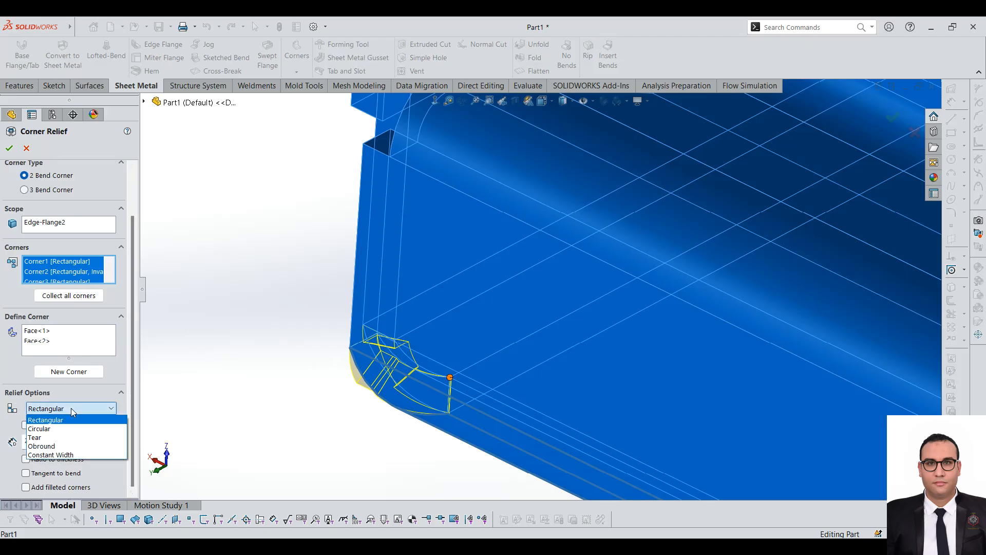
pyautogui.click(61, 428)
pyautogui.click(76, 426)
pyautogui.click(55, 445)
pyautogui.click(76, 423)
pyautogui.click(57, 435)
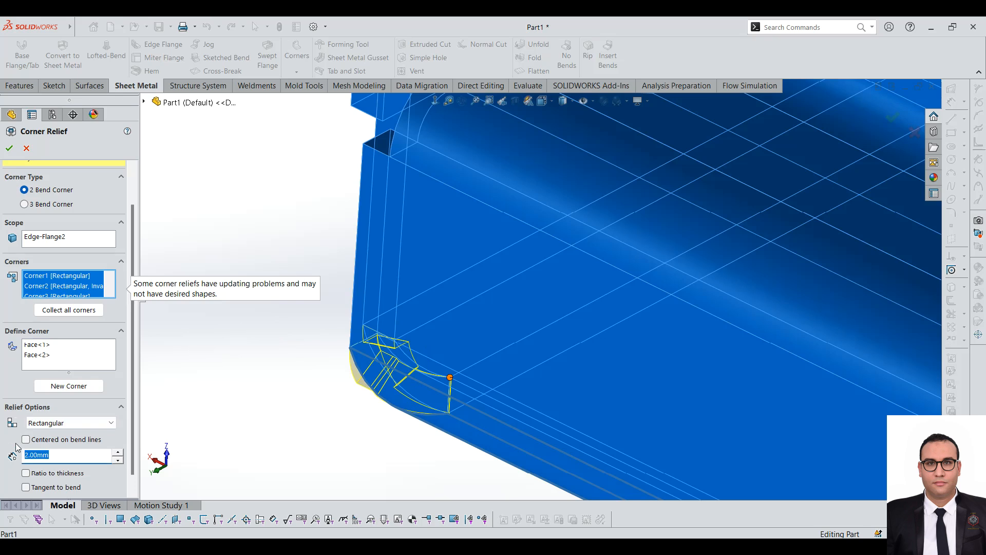
# Step: Try 5.00 mm, 3.00 mm and 4.00 mm sizes for the rectangular corner relief
pyautogui.write('5')
pyautogui.scroll(-6, 338, 378)
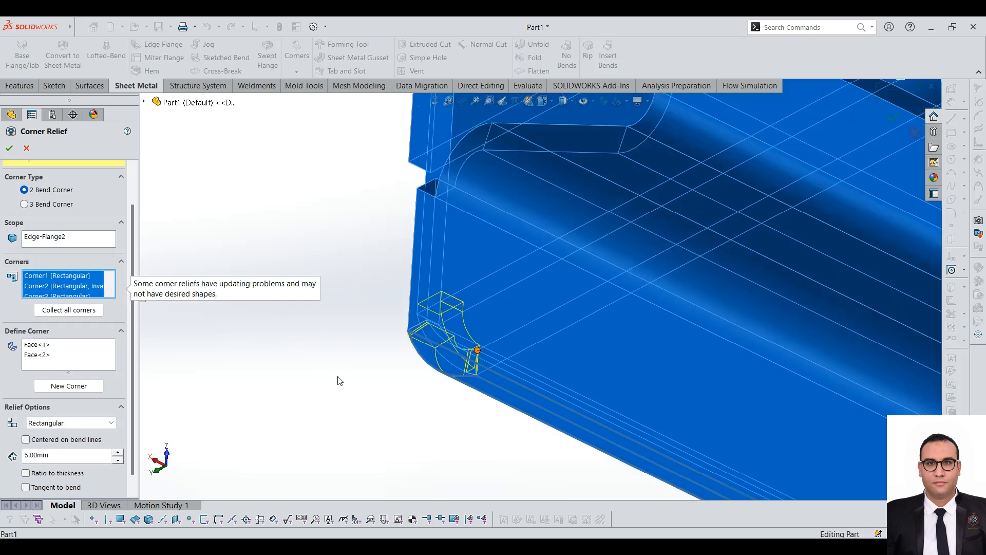
pyautogui.scroll(-1, 27, 363)
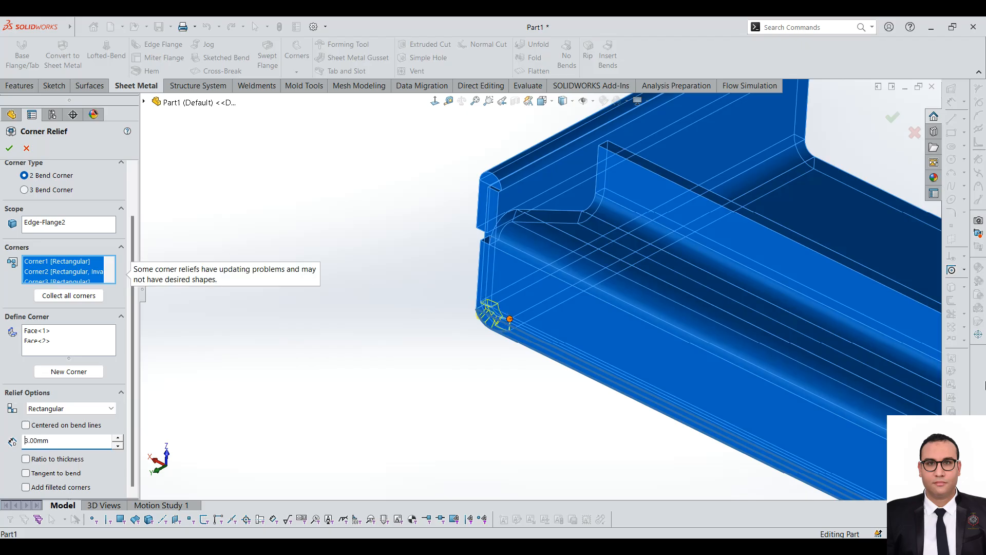
pyautogui.scroll(-2, 850, 308)
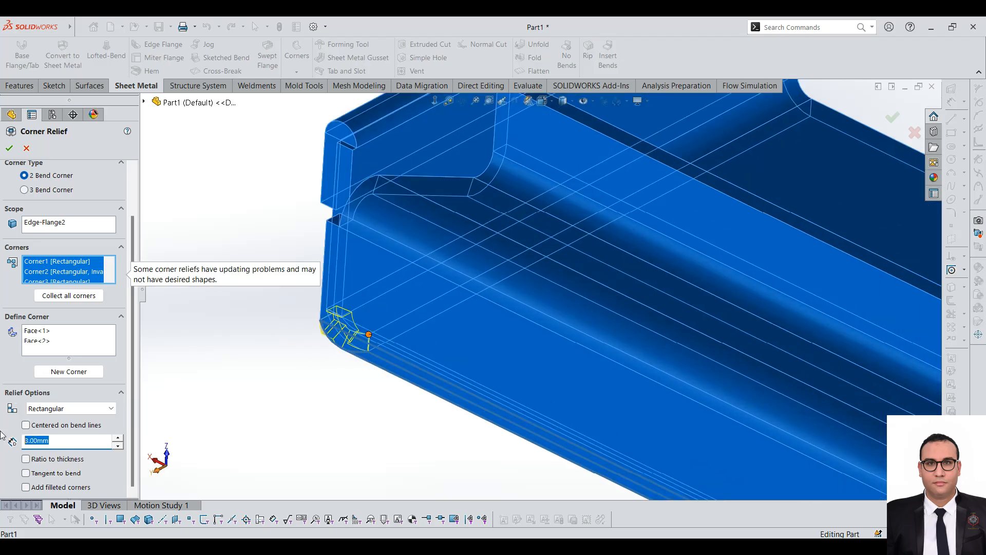
pyautogui.write('4')
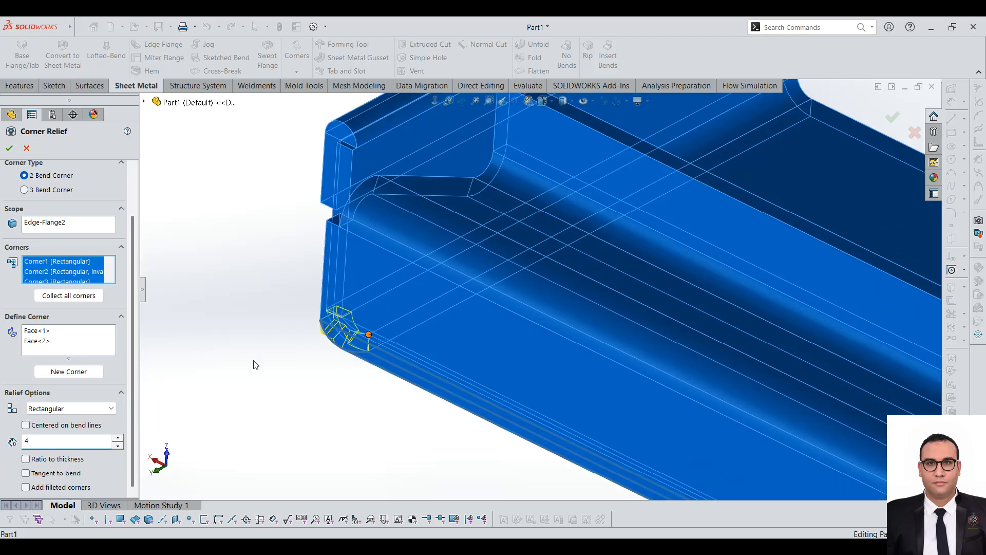
# Step: Examine the 4.00 mm rectangular relief previews at the corners where the flanges meet
pyautogui.scroll(-5, 321, 325)
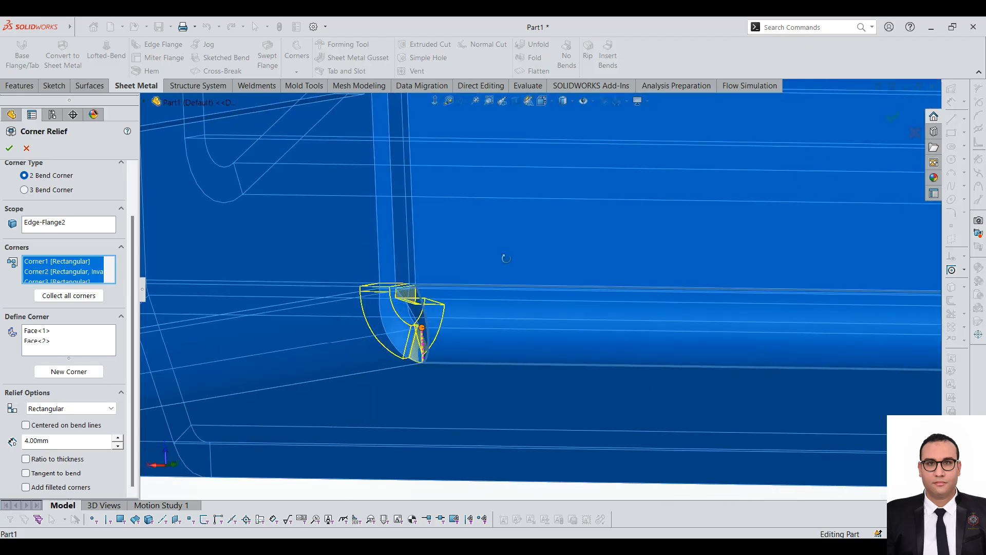
pyautogui.moveTo(506, 258); pyautogui.dragTo(435, 297, button='middle')
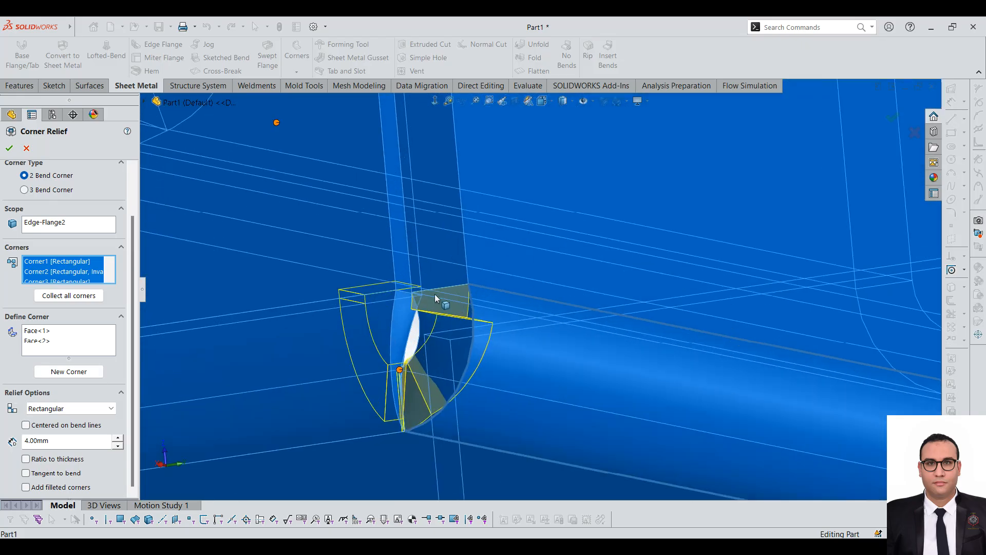
pyautogui.scroll(3, 402, 328)
pyautogui.scroll(8, 488, 316)
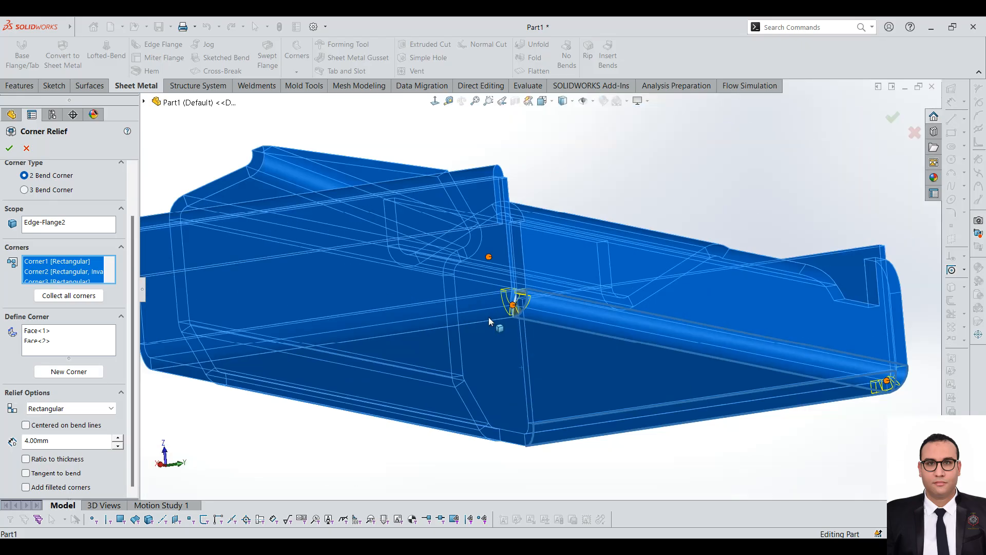
pyautogui.scroll(-5, 663, 340)
pyautogui.moveTo(632, 282); pyautogui.dragTo(500, 316, button='middle')
pyautogui.scroll(-5, 622, 291)
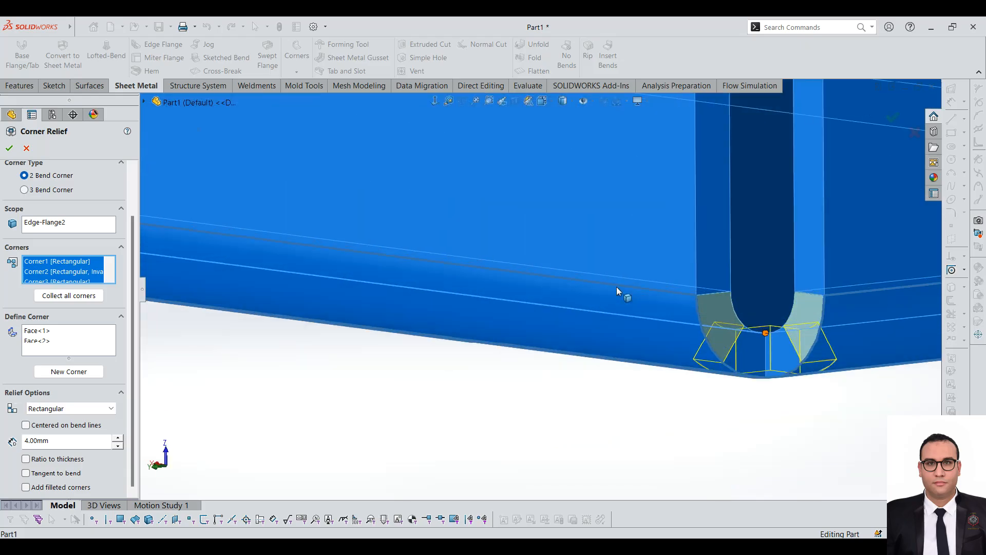
pyautogui.moveTo(621, 290); pyautogui.dragTo(796, 253, button='middle')
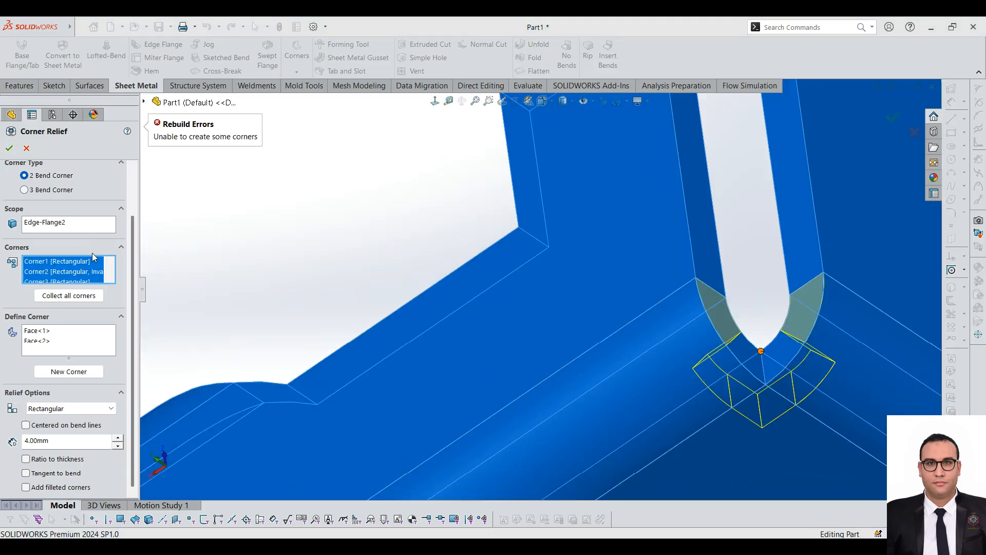
# Step: Set the corner relief size to 2.00 mm, select the first collected corner, and cancel the Corner Relief
pyautogui.click(58, 442)
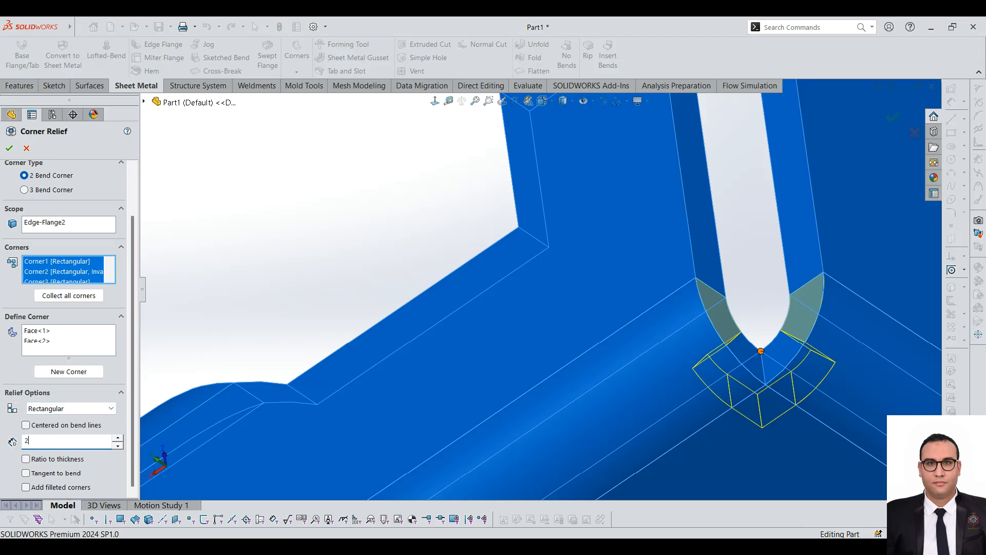
pyautogui.write('2')
pyautogui.press('Return')
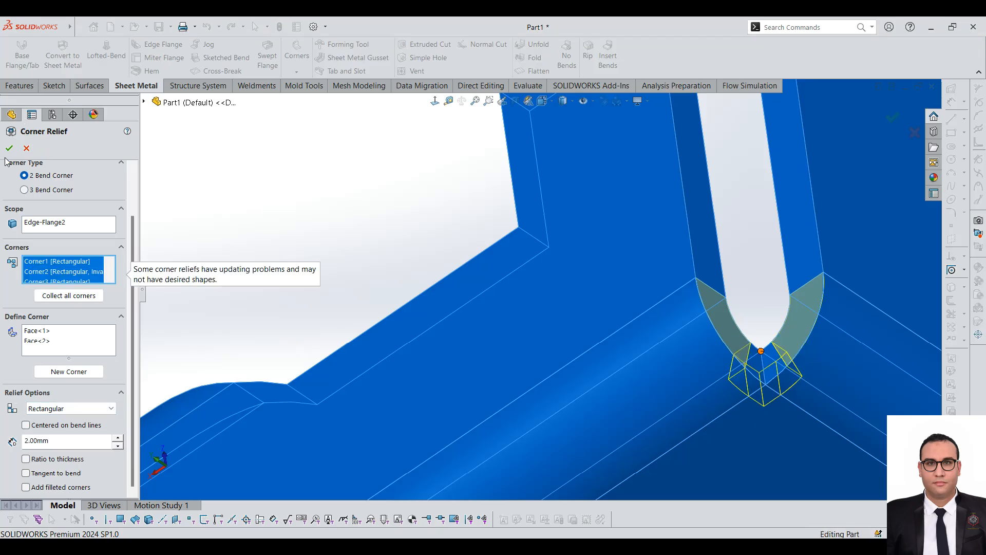
pyautogui.click(69, 263)
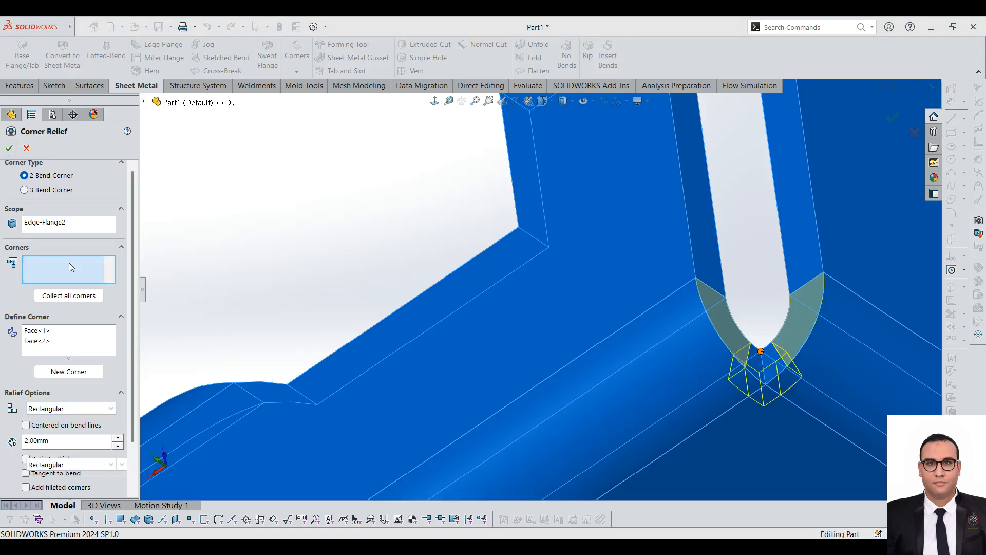
pyautogui.scroll(9, 493, 250)
pyautogui.scroll(6, 572, 365)
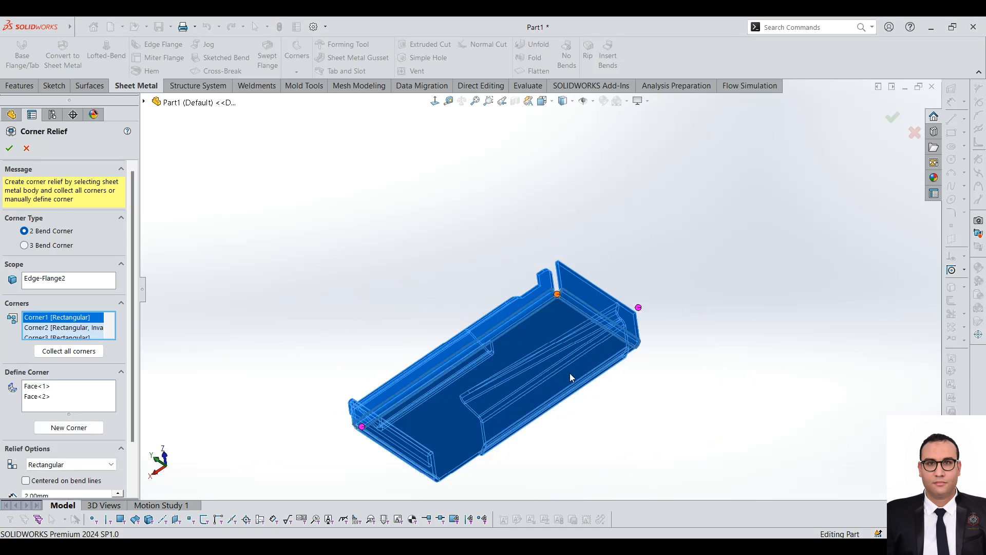
pyautogui.scroll(-4, 448, 317)
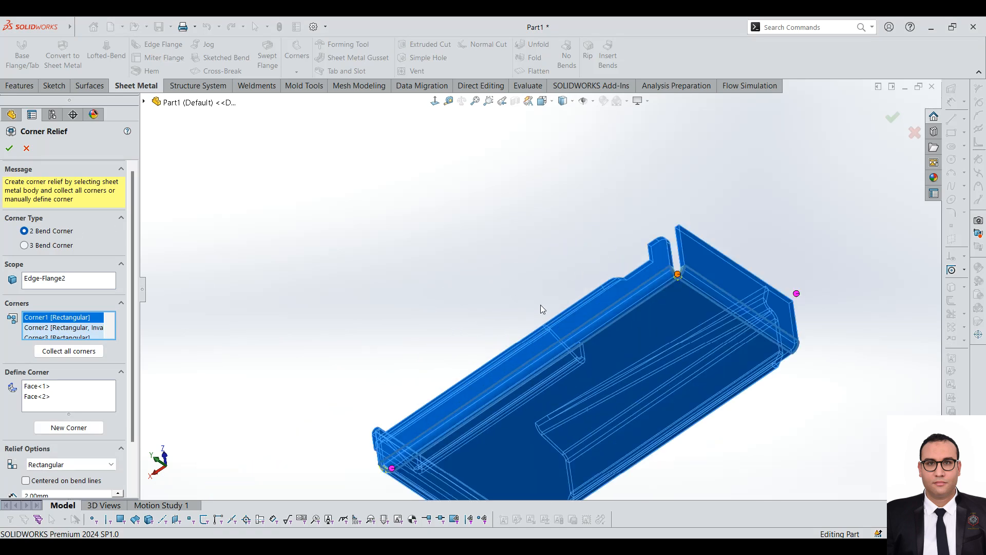
pyautogui.click(26, 148)
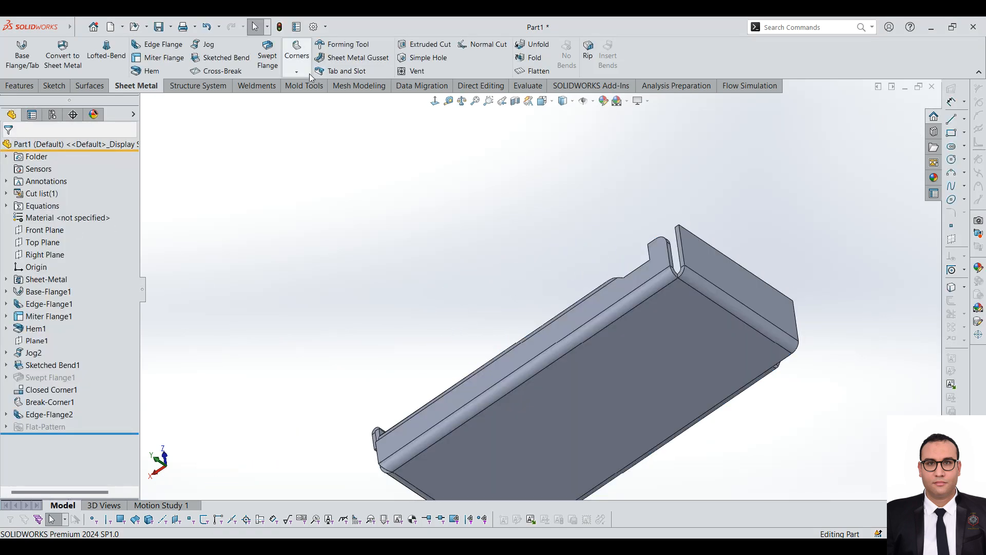
pyautogui.click(338, 60)
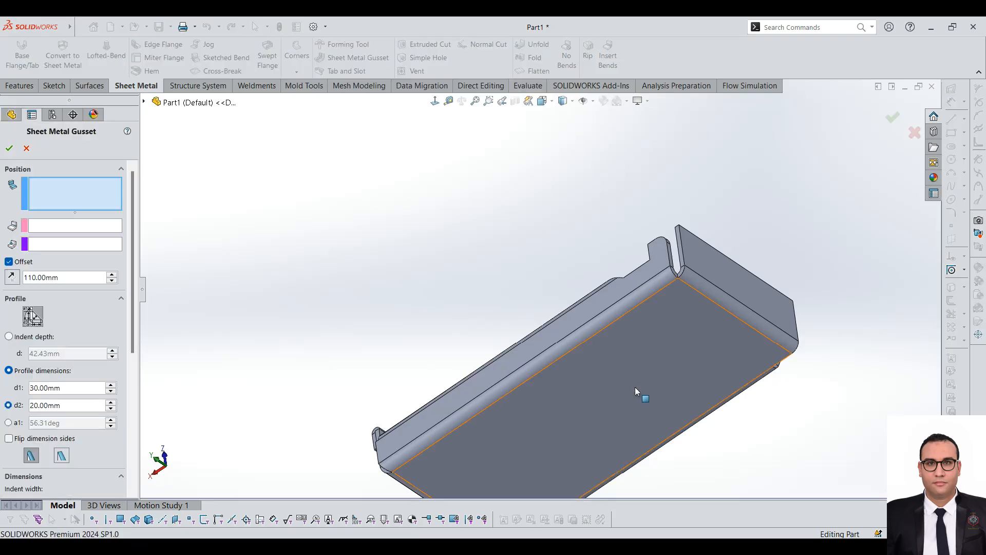
pyautogui.scroll(3, 635, 386)
pyautogui.moveTo(663, 342); pyautogui.dragTo(581, 260, button='middle')
pyautogui.scroll(-2, 581, 260)
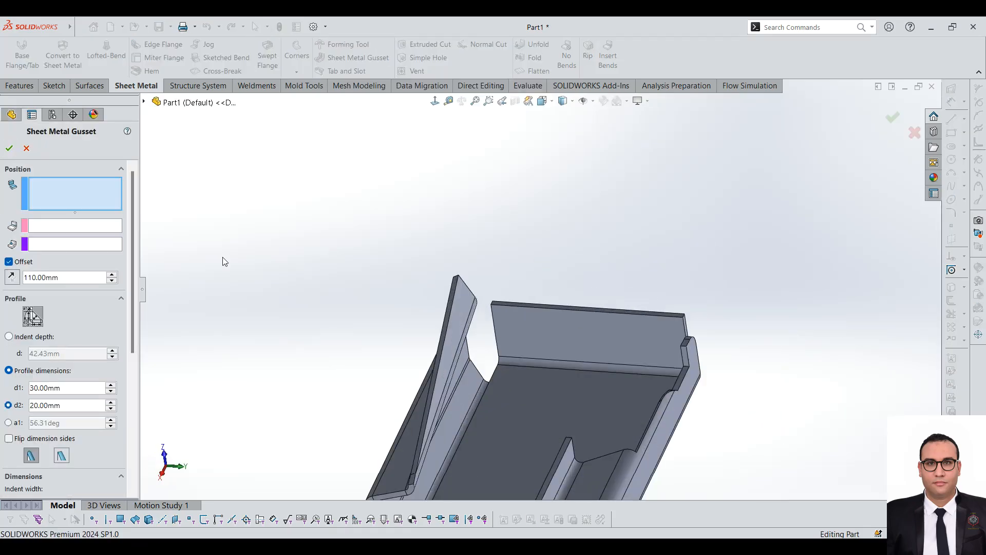
pyautogui.click(16, 86)
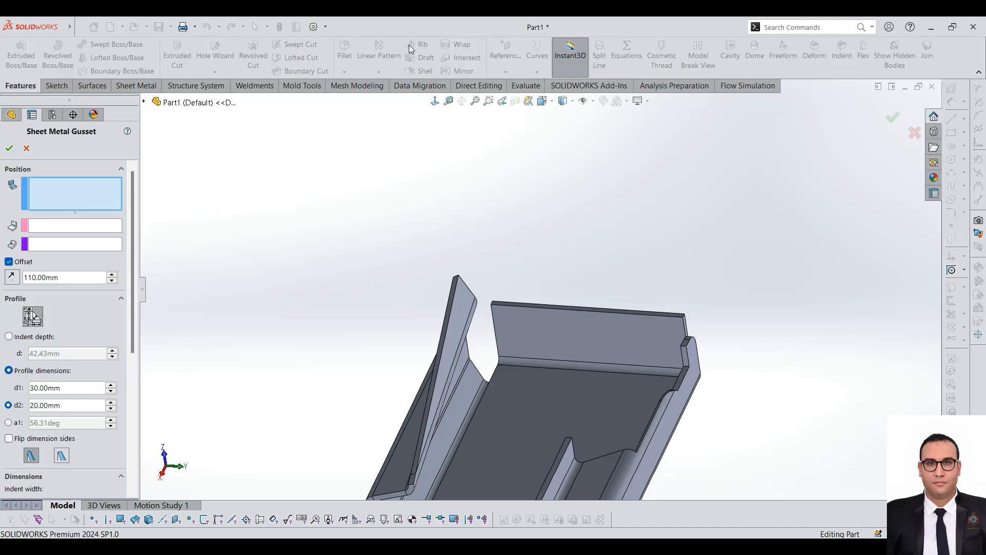
pyautogui.click(27, 148)
# Step: Add a Sheet Metal Gusset across the bend between the short end flange and the base, with profile dimensions 30.00 mm by 20.00 mm
pyautogui.scroll(-2, 577, 311)
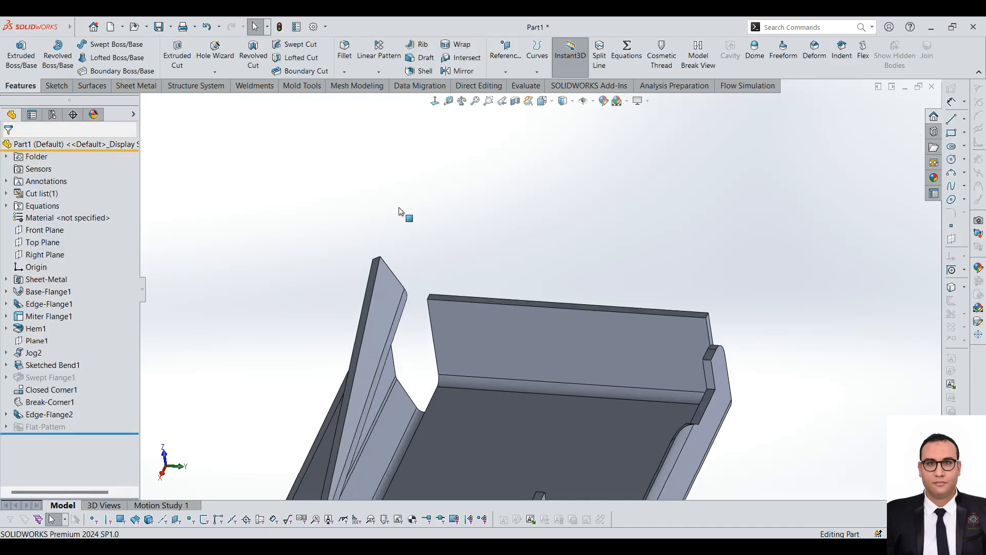
pyautogui.click(135, 86)
pyautogui.click(358, 57)
pyautogui.scroll(-2, 604, 291)
pyautogui.scroll(-3, 480, 332)
pyautogui.click(479, 332)
pyautogui.scroll(2, 477, 334)
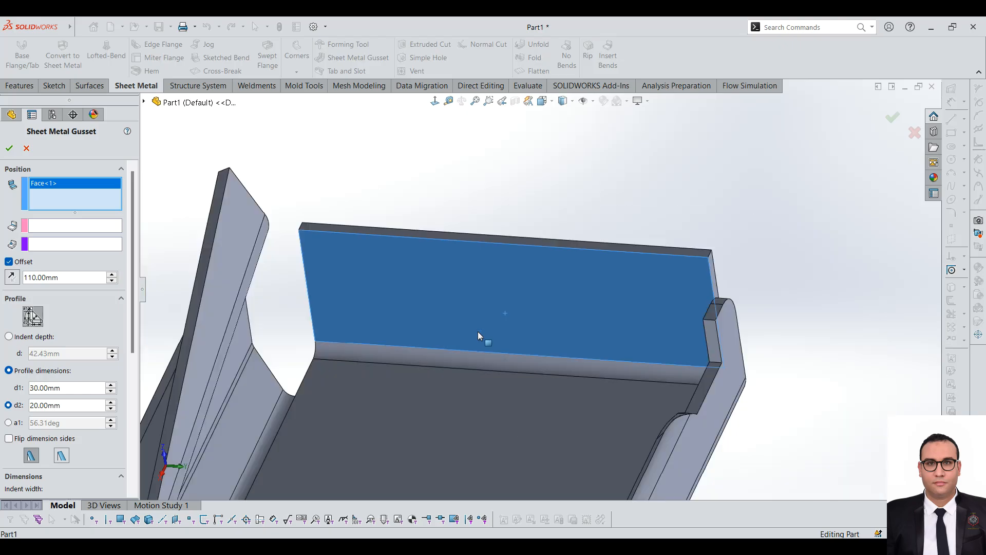
pyautogui.click(492, 389)
pyautogui.scroll(1, 466, 357)
pyautogui.moveTo(467, 356); pyautogui.dragTo(348, 377, button='middle')
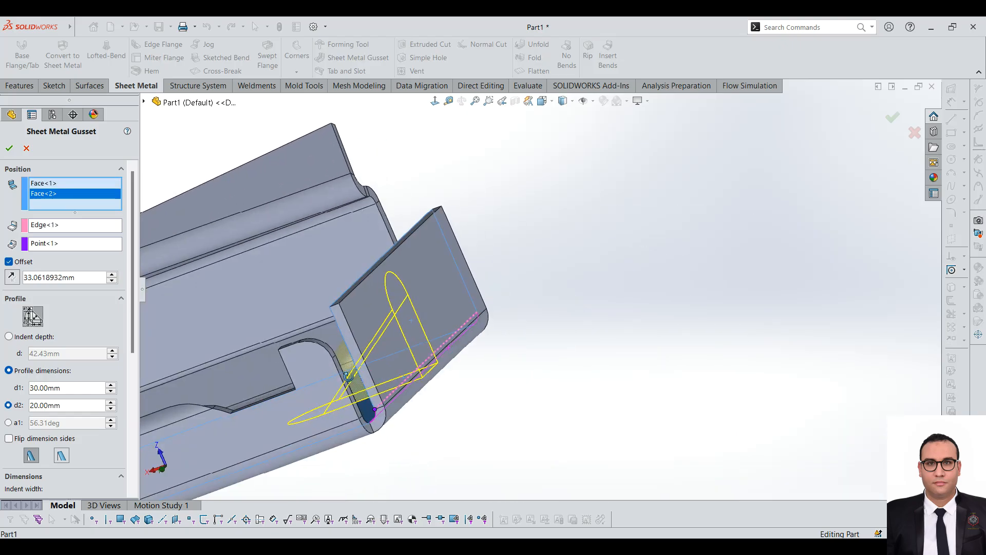
pyautogui.click(9, 149)
# Step: Examine the new gusset's shape on the inside of the end flange and across the whole part
pyautogui.moveTo(447, 429); pyautogui.dragTo(662, 273, button='middle')
pyautogui.scroll(4, 648, 273)
pyautogui.scroll(-4, 586, 306)
pyautogui.middleClick(792, 165)
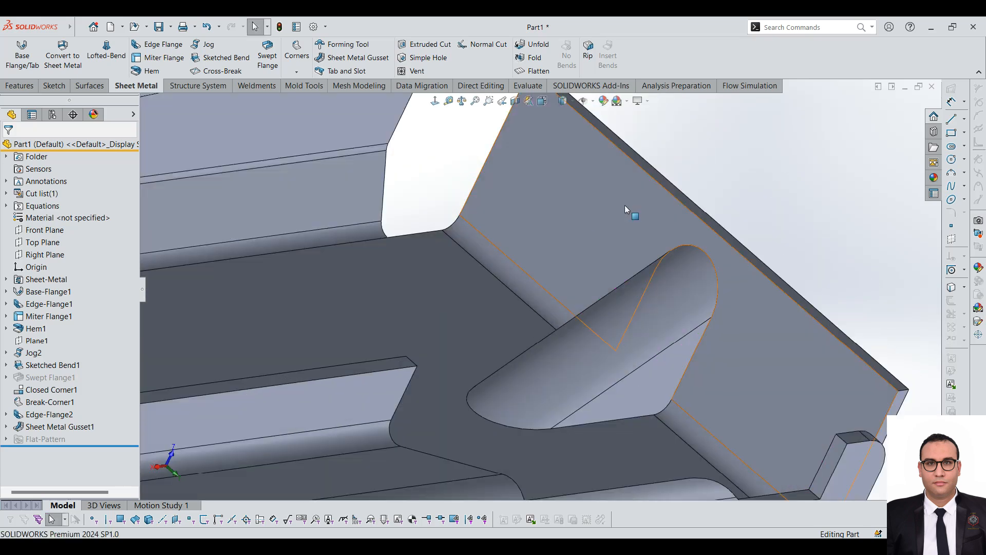
pyautogui.scroll(4, 585, 239)
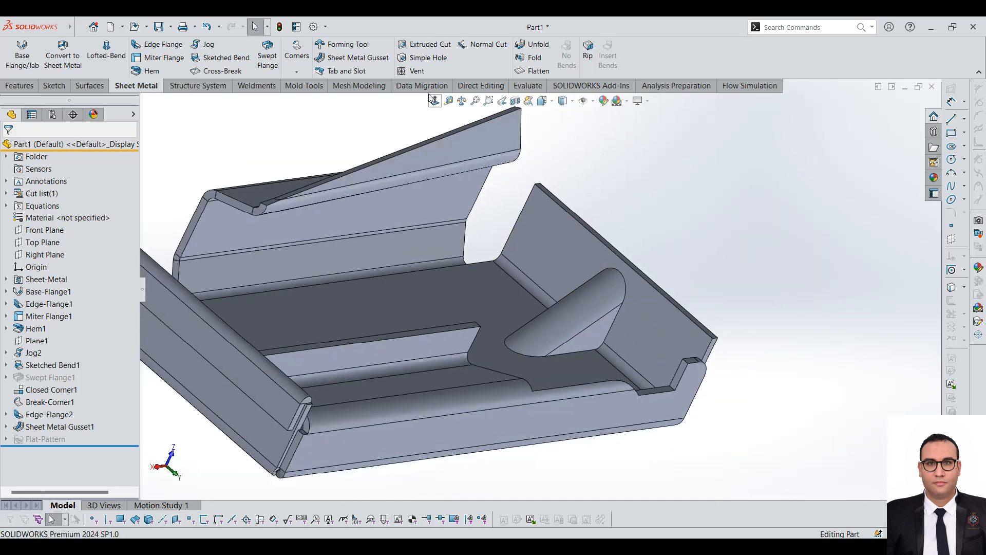
pyautogui.scroll(4, 474, 171)
pyautogui.scroll(-2, 434, 167)
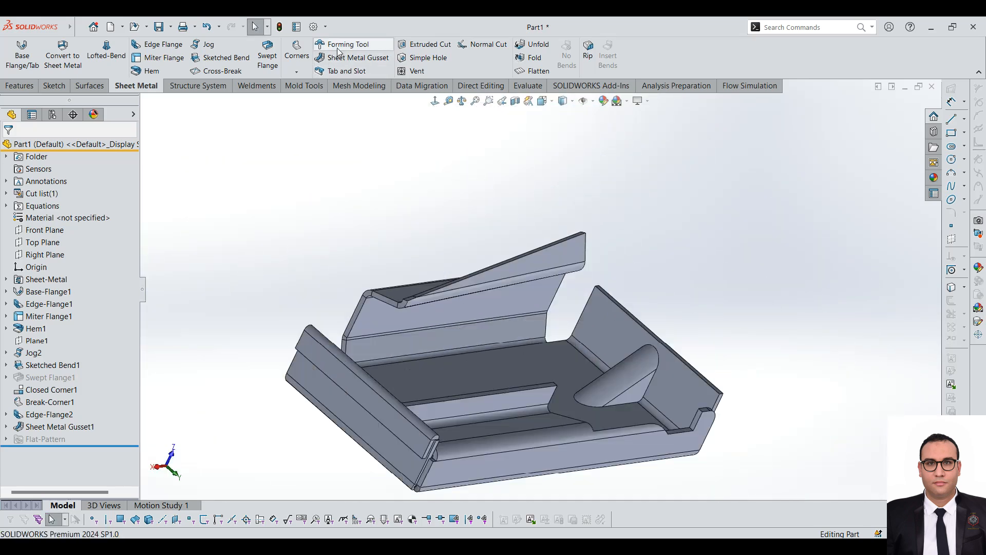
# Step: Check the Forming Tool command's options, cancel it, and open the embosses folder of forming tools in the Design Library
pyautogui.click(338, 47)
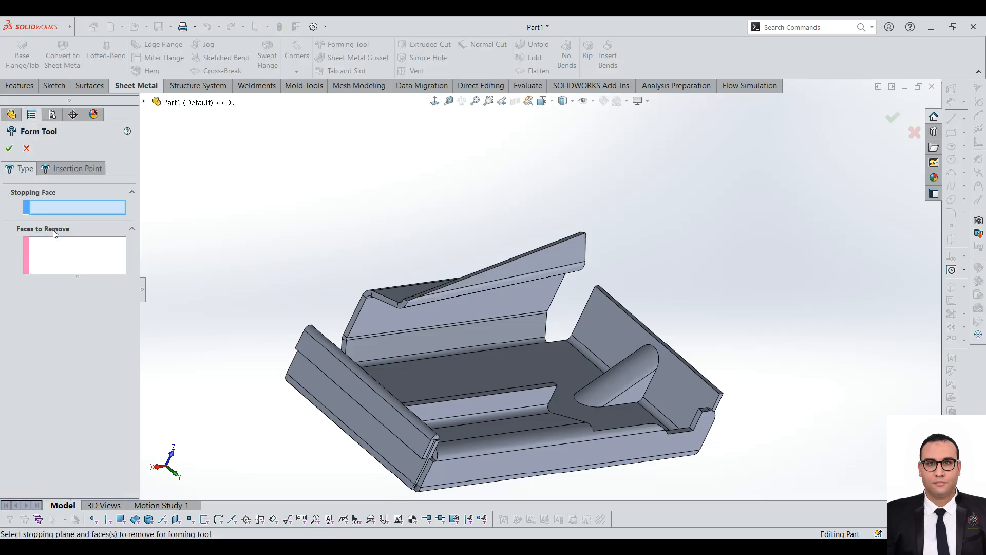
pyautogui.click(26, 148)
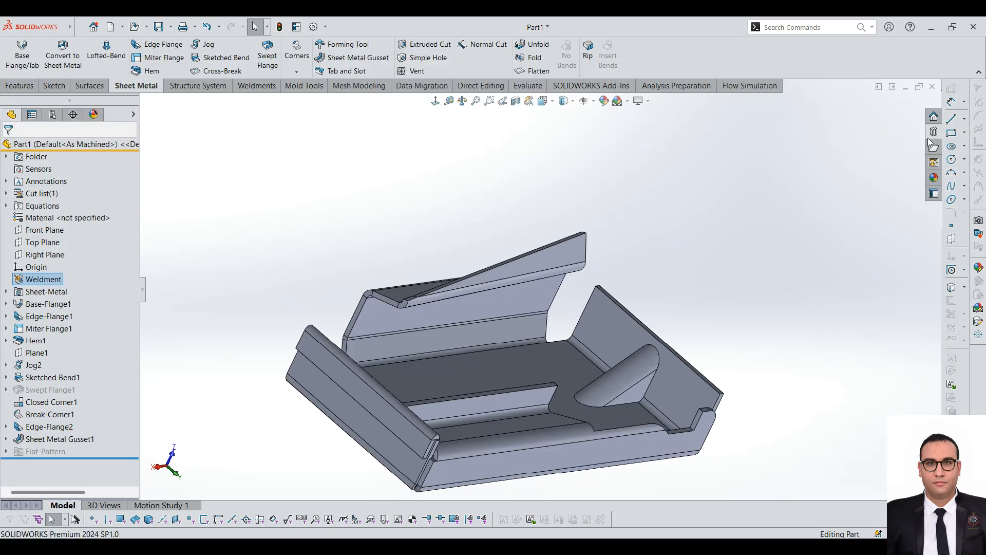
pyautogui.click(934, 147)
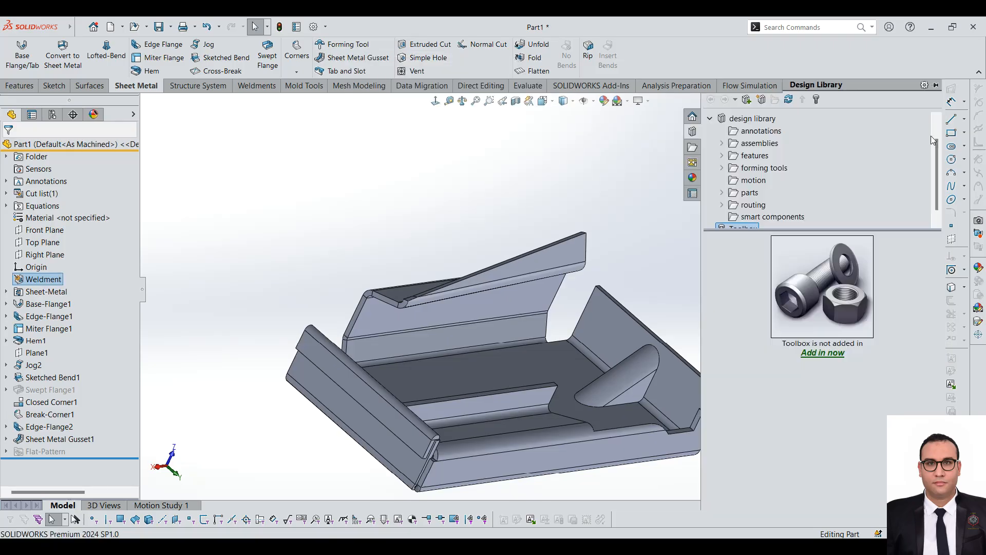
pyautogui.scroll(1, 735, 128)
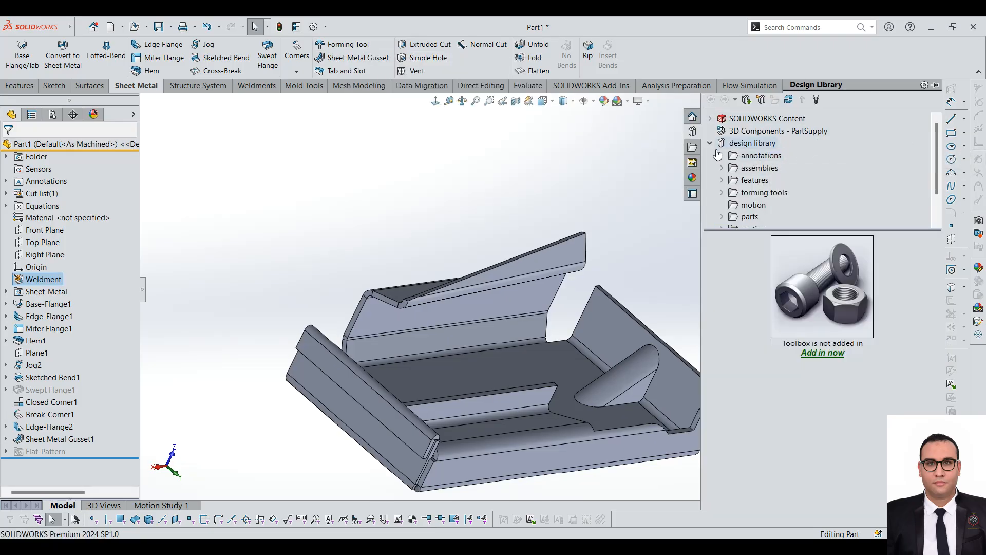
pyautogui.click(711, 145)
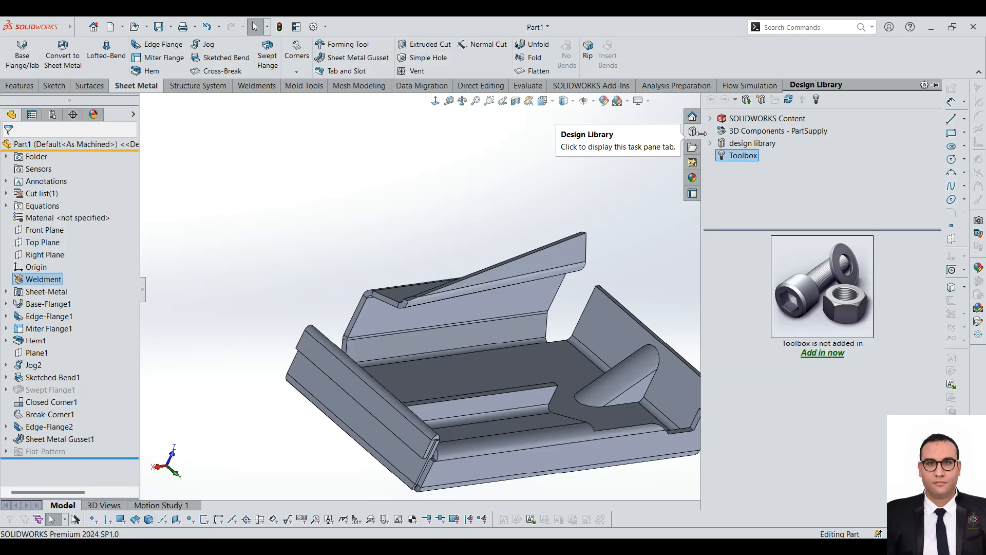
pyautogui.click(711, 145)
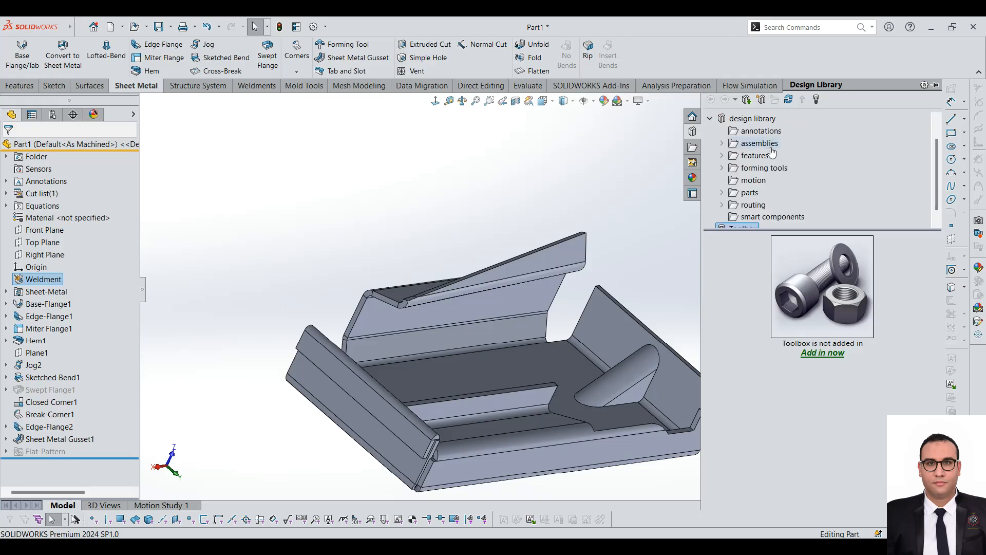
pyautogui.click(722, 168)
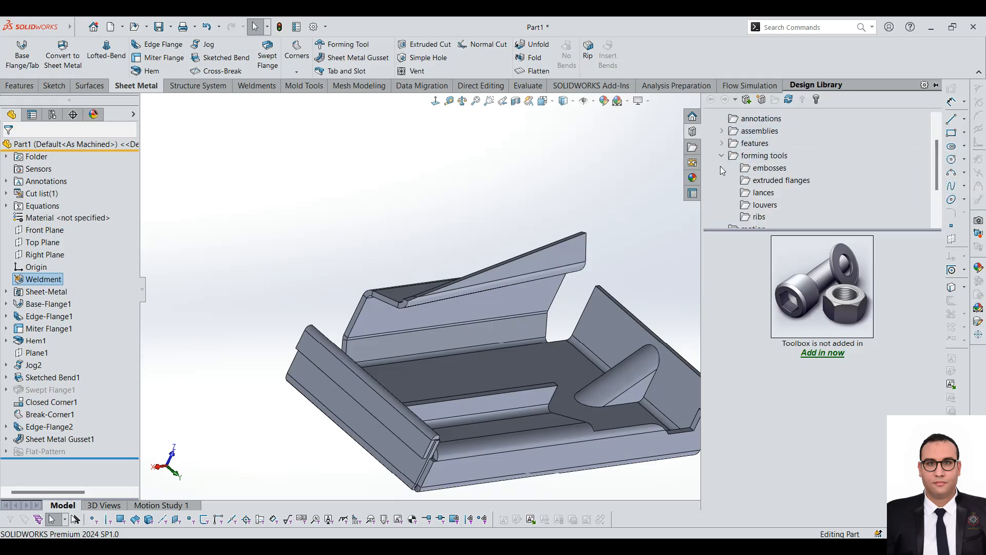
pyautogui.click(752, 170)
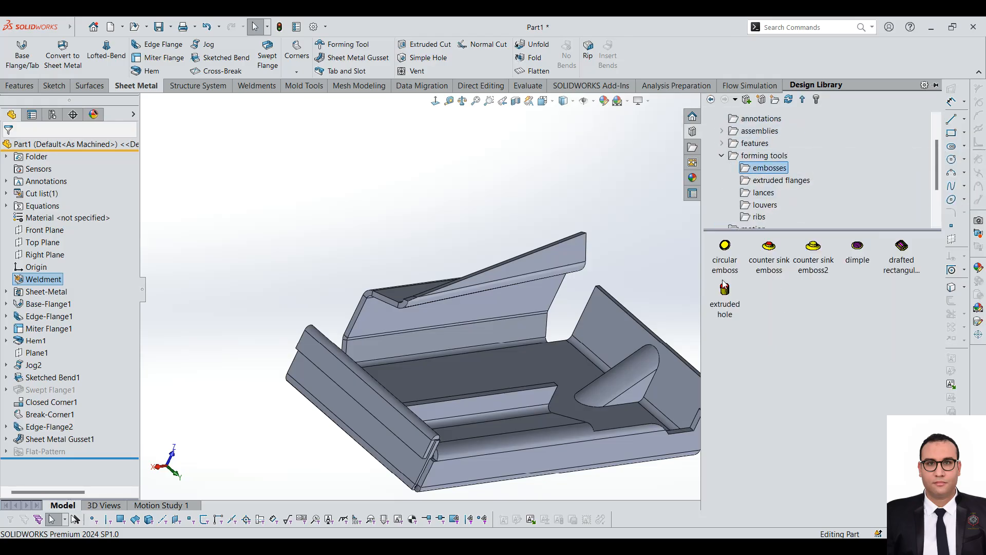
# Step: Place the counter sink emboss forming tool on the base's inner face, between the gusset and the twisted side flange
pyautogui.press('f')
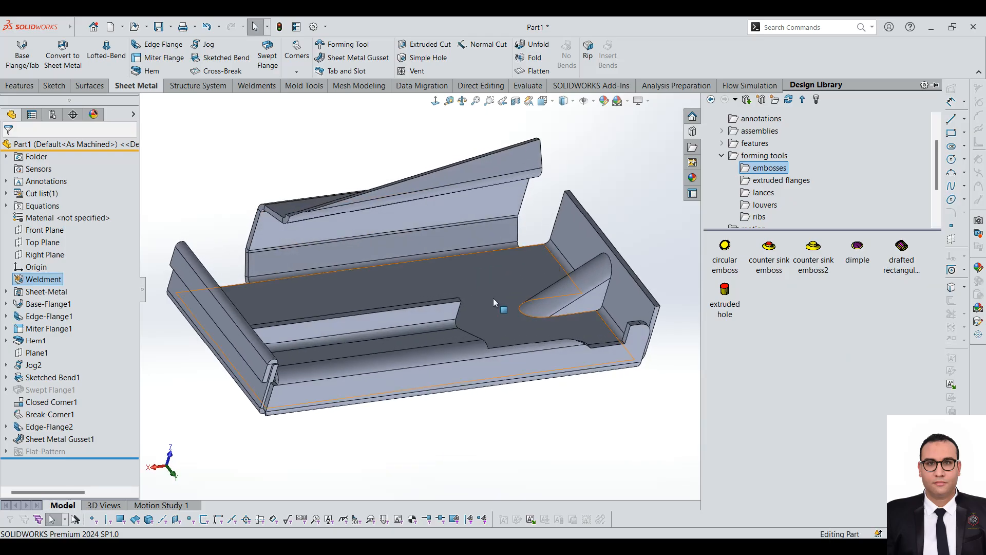
pyautogui.moveTo(762, 252); pyautogui.dragTo(477, 291)
pyautogui.scroll(-4, 475, 286)
pyautogui.moveTo(465, 286); pyautogui.dragTo(438, 316, button='middle')
pyautogui.scroll(-1, 437, 316)
pyautogui.click(9, 149)
pyautogui.scroll(-3, 454, 313)
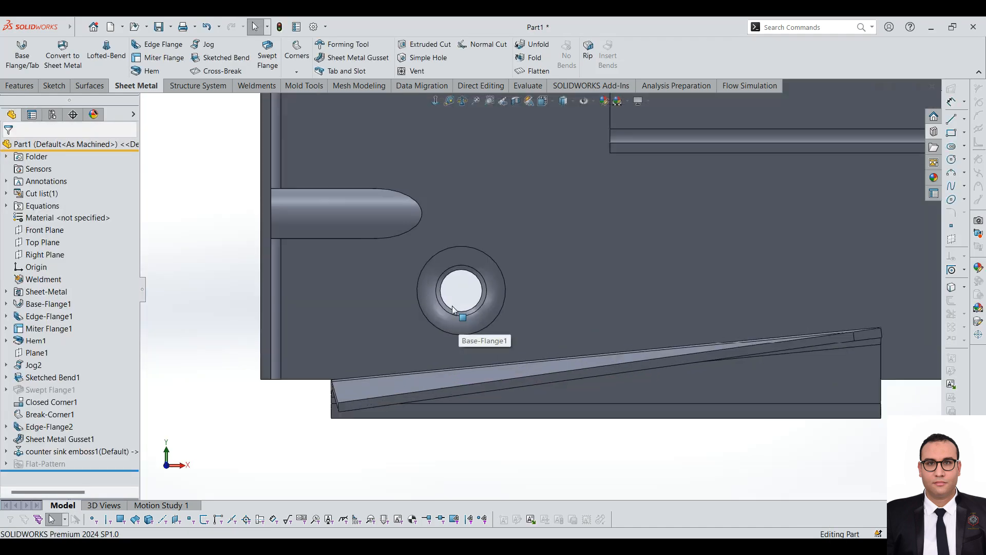
pyautogui.scroll(5, 545, 303)
pyautogui.moveTo(549, 308); pyautogui.dragTo(626, 211, button='middle')
# Step: From the lances folder, try the 90 degree lance on the side flange's outer face and the angled lance on the far end flange, cancelling both
pyautogui.click(934, 148)
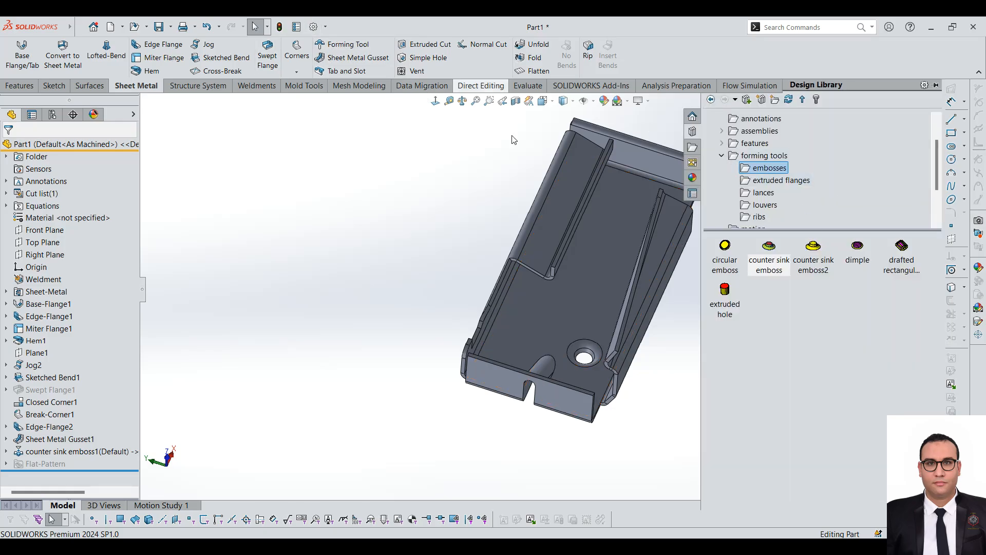
pyautogui.click(770, 183)
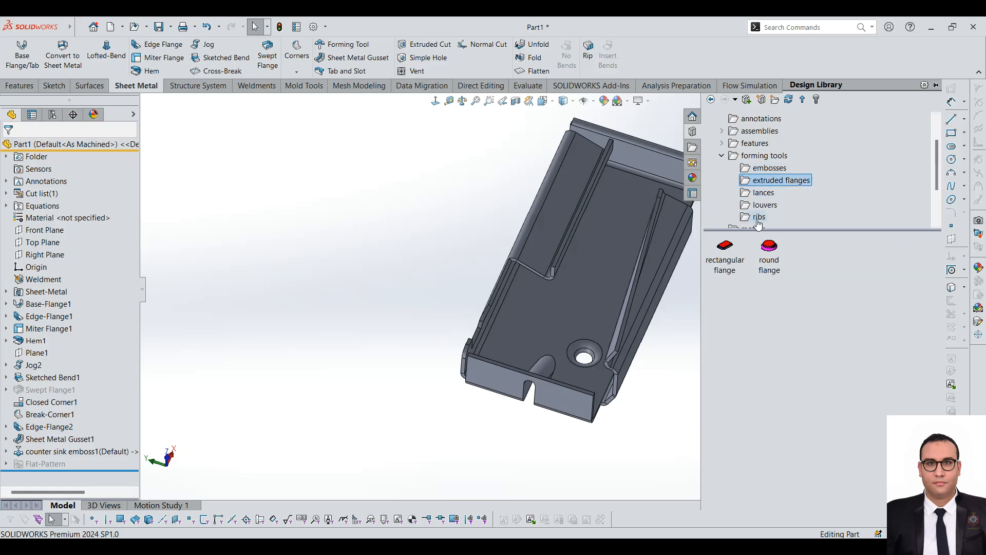
pyautogui.click(764, 193)
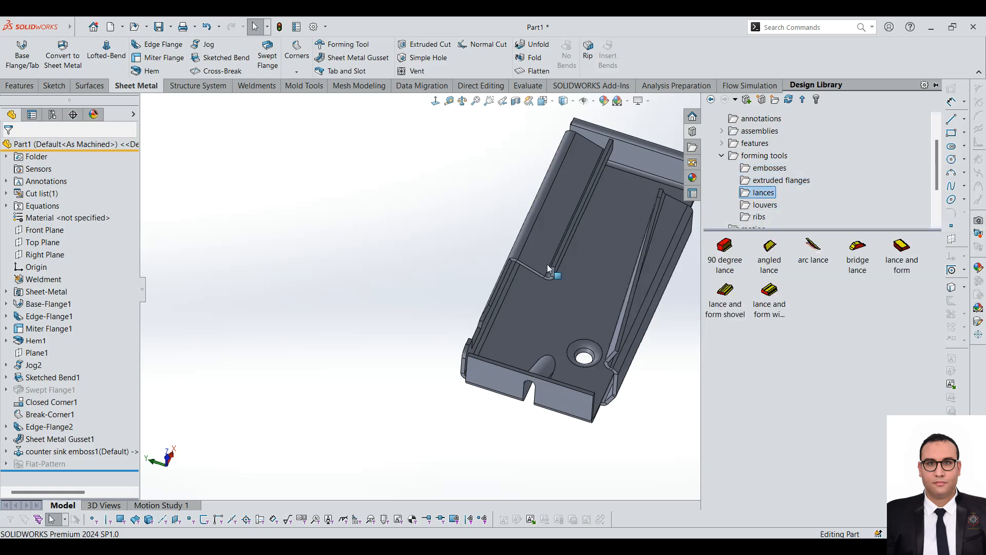
pyautogui.scroll(2, 636, 263)
pyautogui.scroll(-2, 638, 229)
pyautogui.scroll(-4, 519, 326)
pyautogui.moveTo(511, 314); pyautogui.dragTo(494, 291, button='middle')
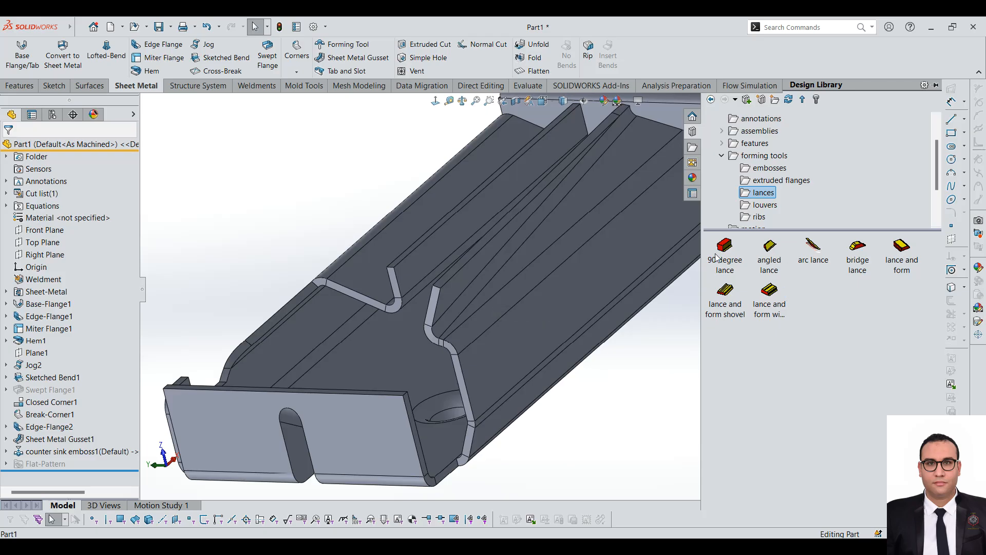
pyautogui.moveTo(724, 252); pyautogui.dragTo(532, 333)
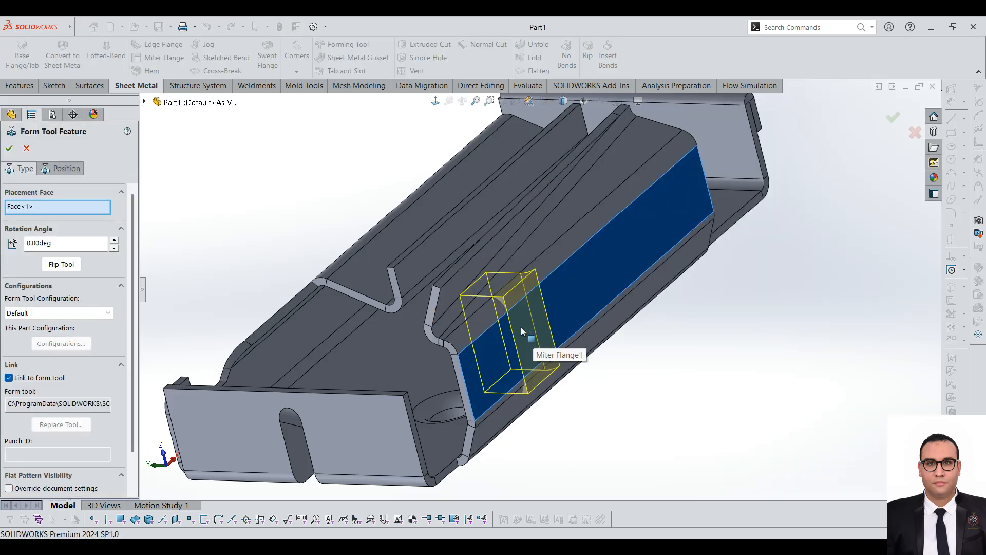
pyautogui.click(26, 149)
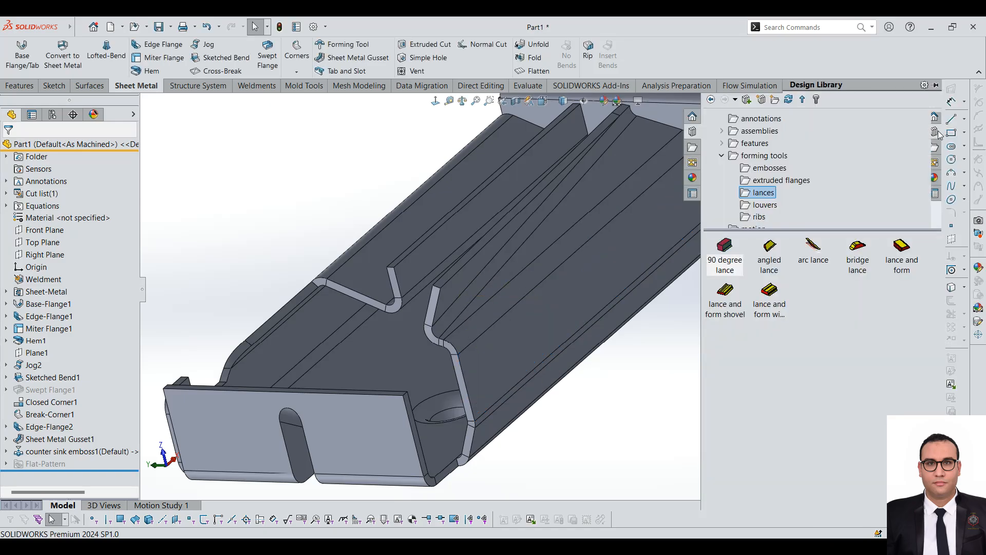
pyautogui.moveTo(769, 258); pyautogui.dragTo(708, 136)
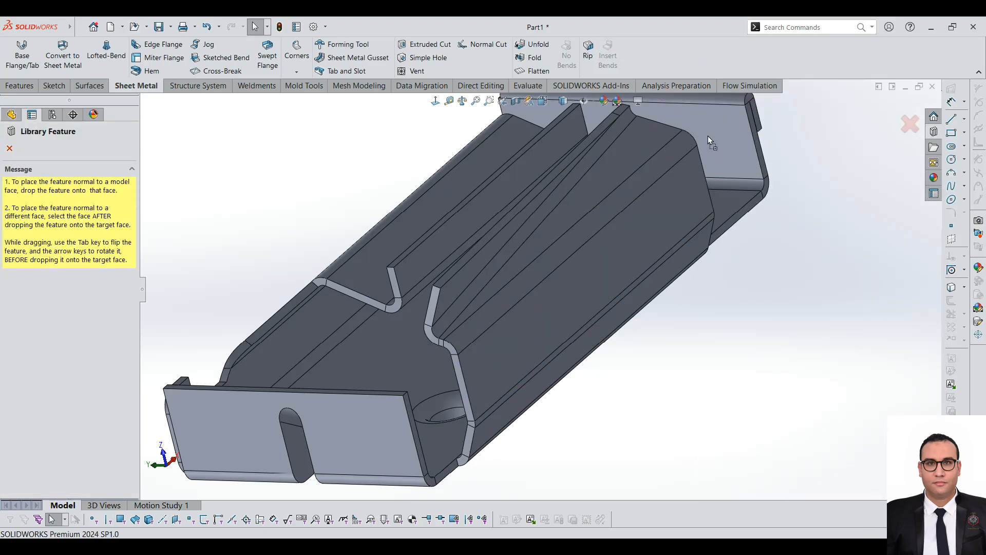
pyautogui.click(27, 149)
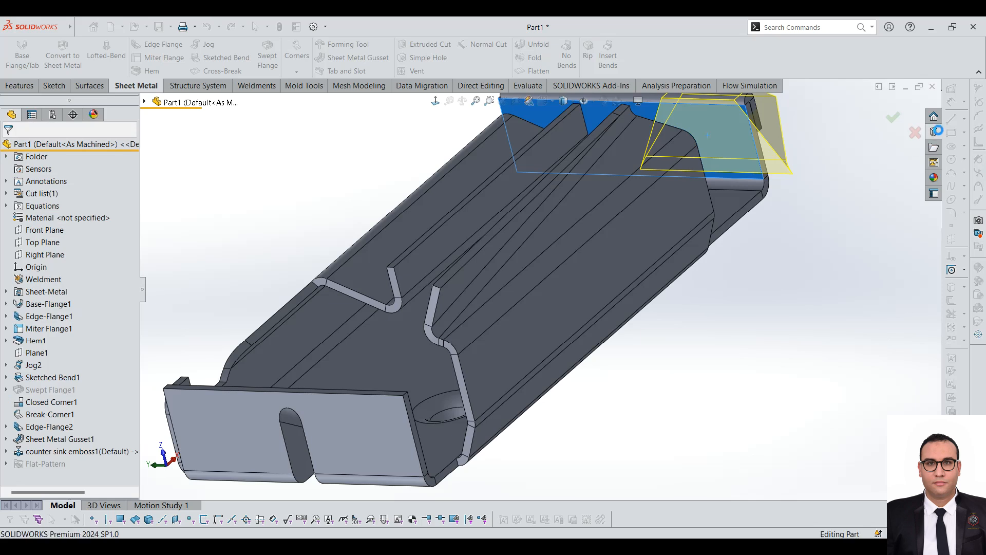
# Step: Place the louver forming tool on the side flange's outer face with a rotation angle of 90 degrees
pyautogui.click(935, 133)
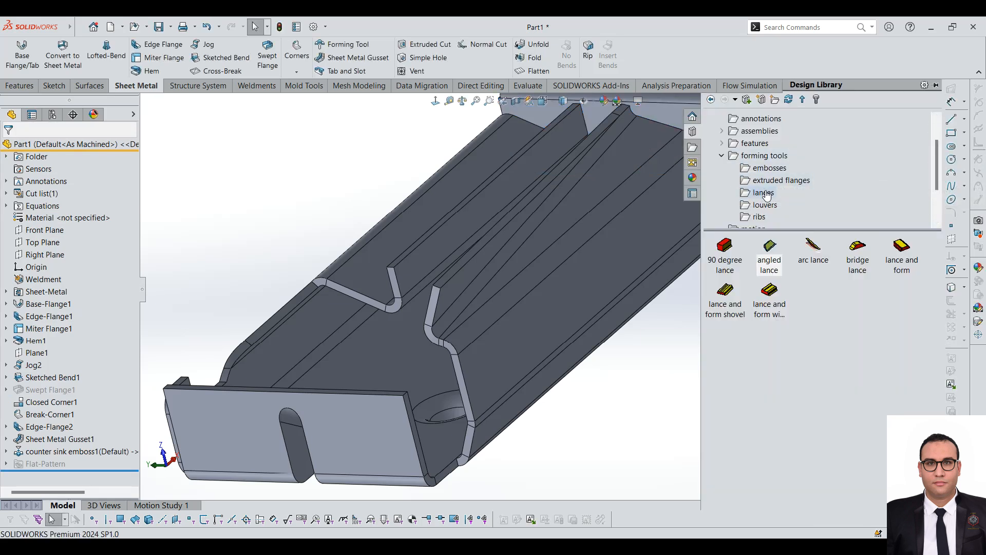
pyautogui.click(762, 205)
pyautogui.moveTo(733, 261); pyautogui.dragTo(562, 297)
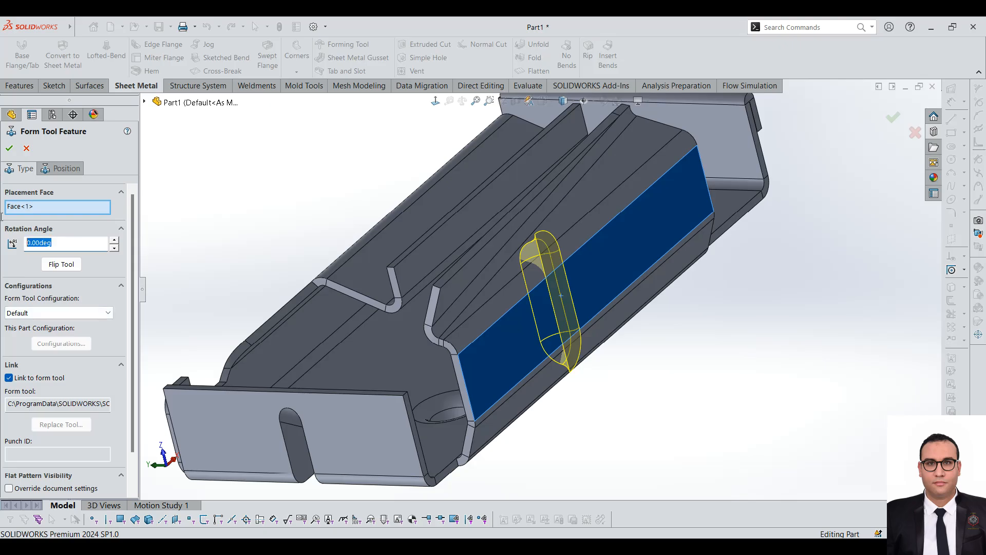
pyautogui.press('Return')
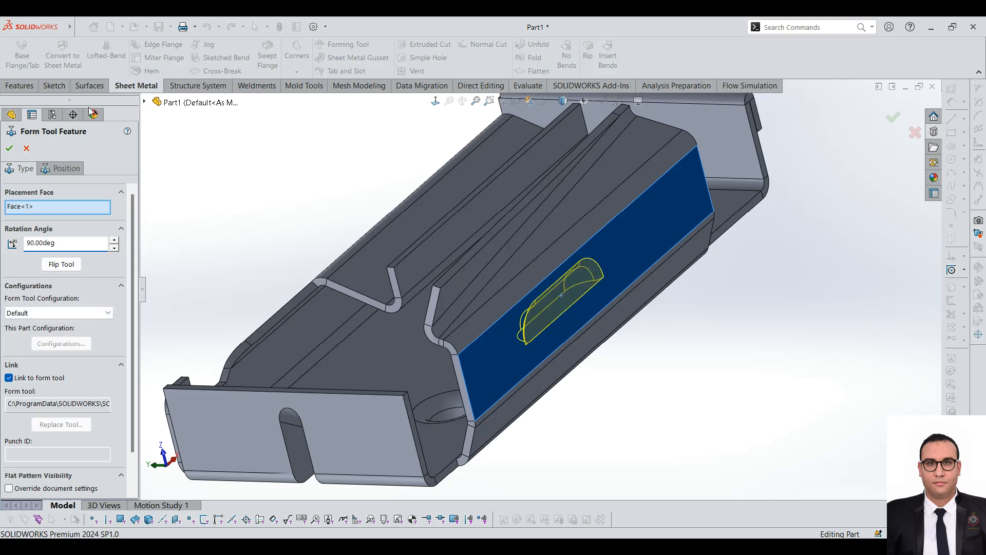
pyautogui.click(8, 149)
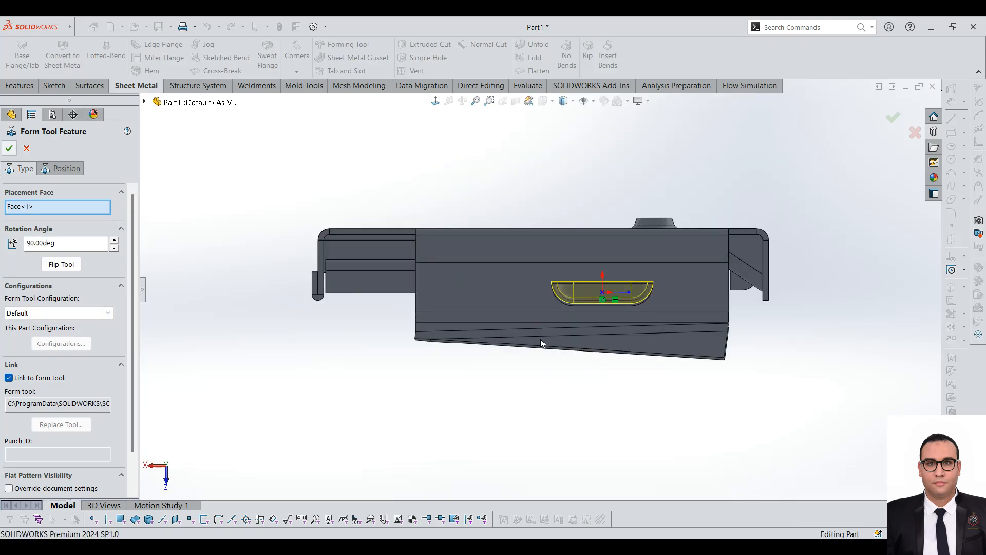
# Step: Examine the louver's shape on both sides of the side flange and its position relative to the countersink emboss
pyautogui.scroll(-6, 543, 337)
pyautogui.moveTo(644, 237); pyautogui.dragTo(755, 303, button='middle')
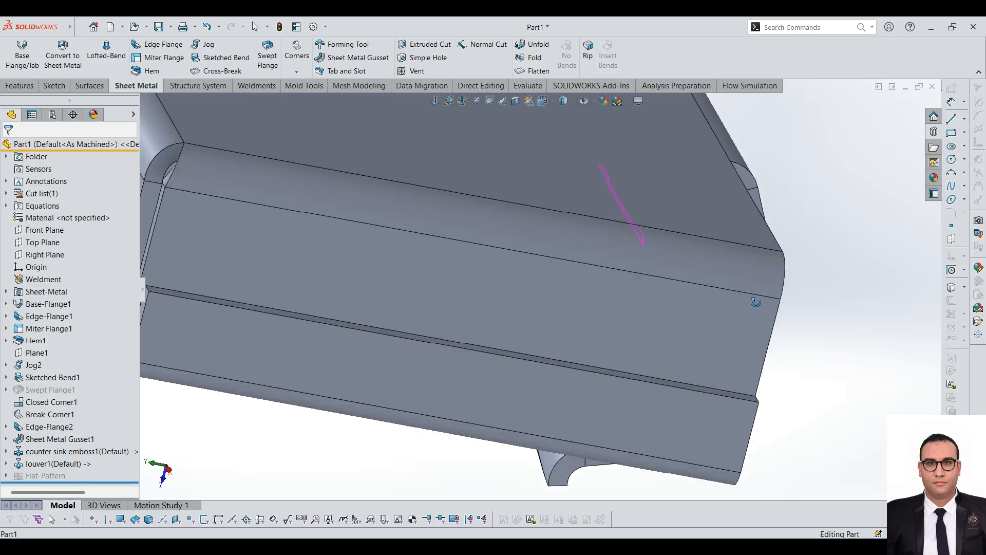
pyautogui.scroll(7, 624, 329)
pyautogui.scroll(-2, 702, 226)
pyautogui.scroll(7, 702, 226)
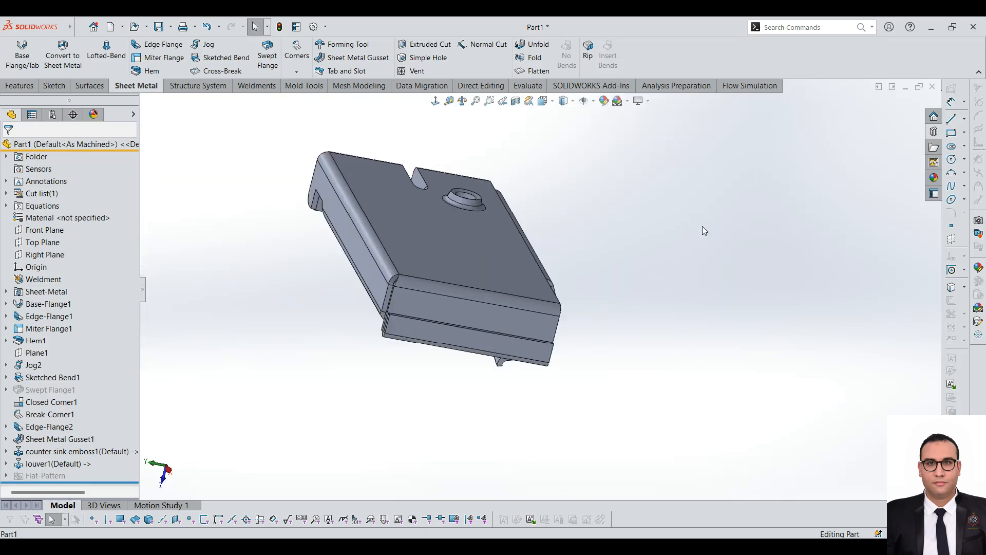
pyautogui.moveTo(519, 343); pyautogui.dragTo(566, 279, button='middle')
pyautogui.scroll(-5, 519, 310)
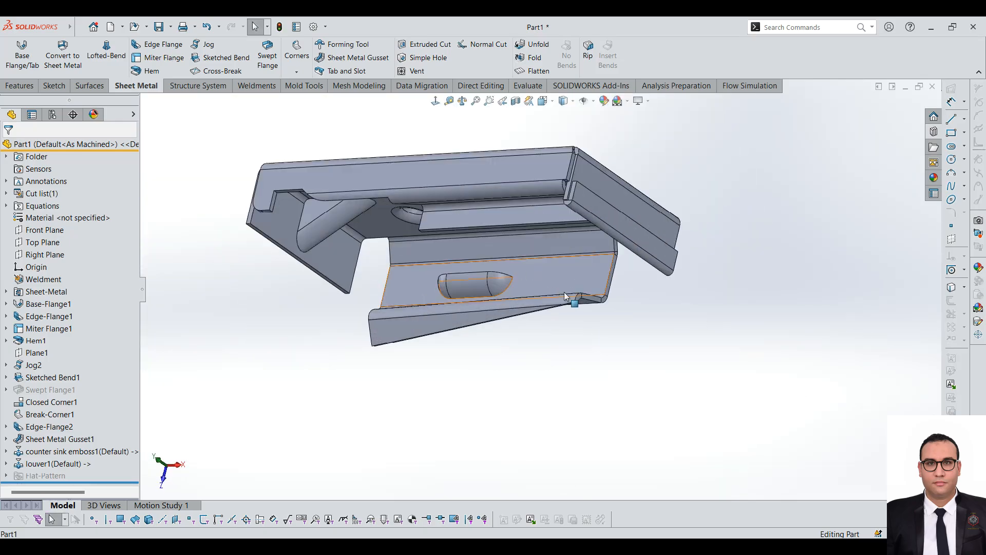
pyautogui.scroll(-5, 503, 293)
pyautogui.moveTo(523, 303); pyautogui.dragTo(546, 201, button='middle')
pyautogui.hotkey('ctrl', '1')
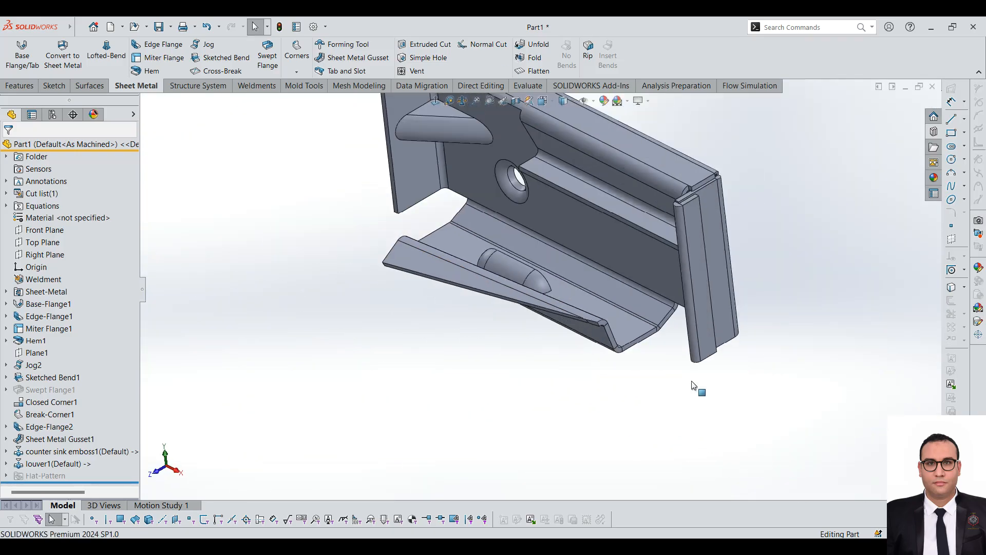
# Step: Browse the Design Library's folder tree, close the library, and inspect the part from its inner side
pyautogui.click(934, 132)
pyautogui.scroll(1, 727, 191)
pyautogui.scroll(-2, 750, 190)
pyautogui.scroll(-1, 751, 188)
pyautogui.scroll(3, 752, 190)
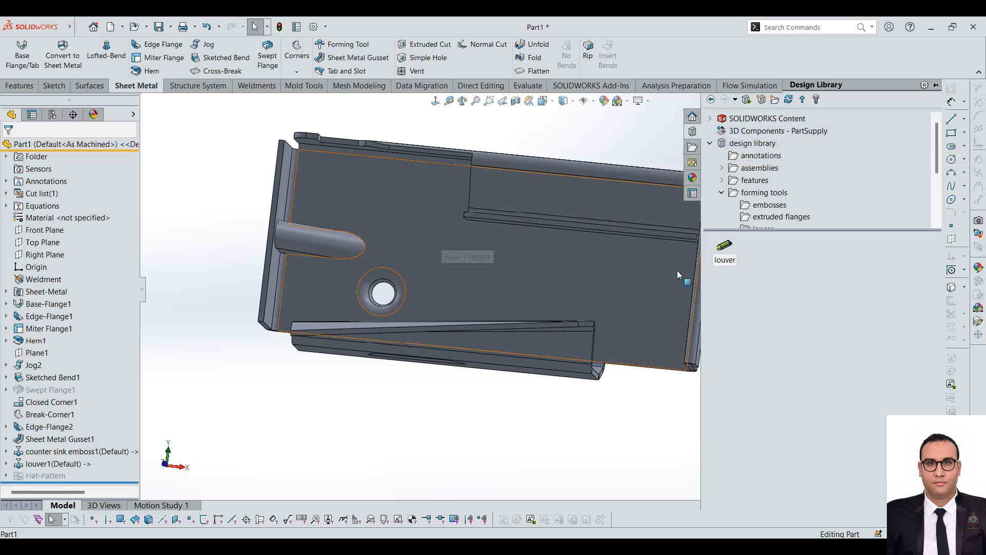
pyautogui.scroll(5, 556, 273)
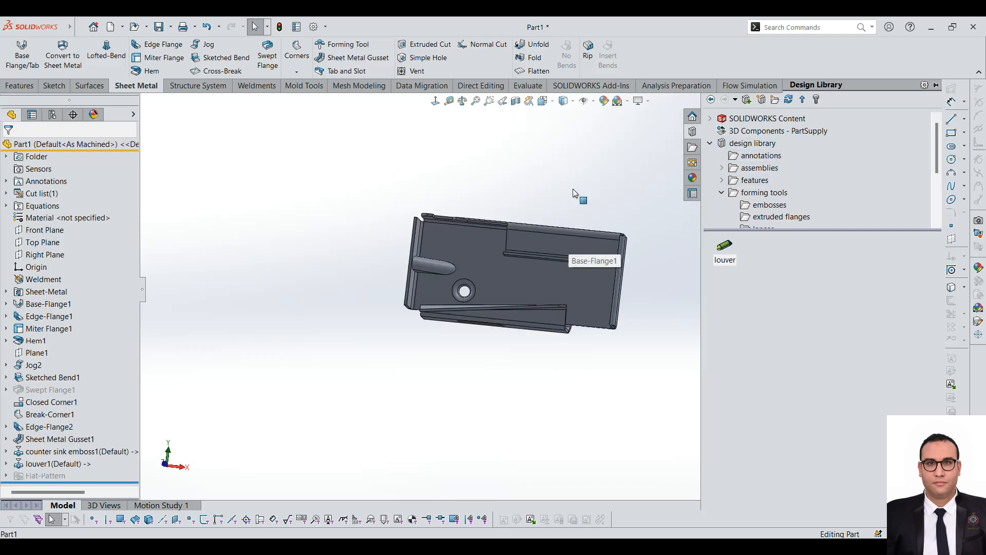
pyautogui.click(536, 218)
pyautogui.scroll(-3, 534, 227)
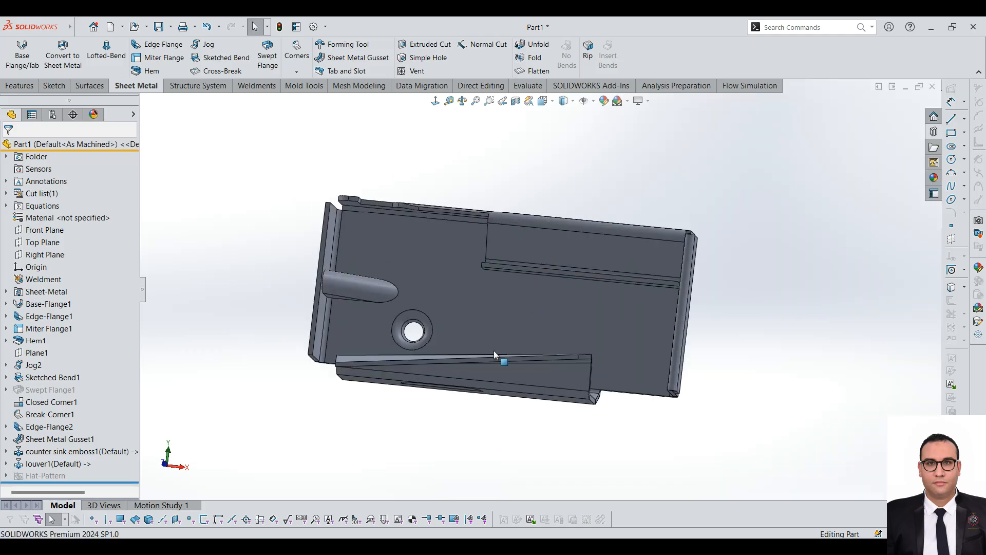
pyautogui.moveTo(522, 285); pyautogui.dragTo(339, 122, button='middle')
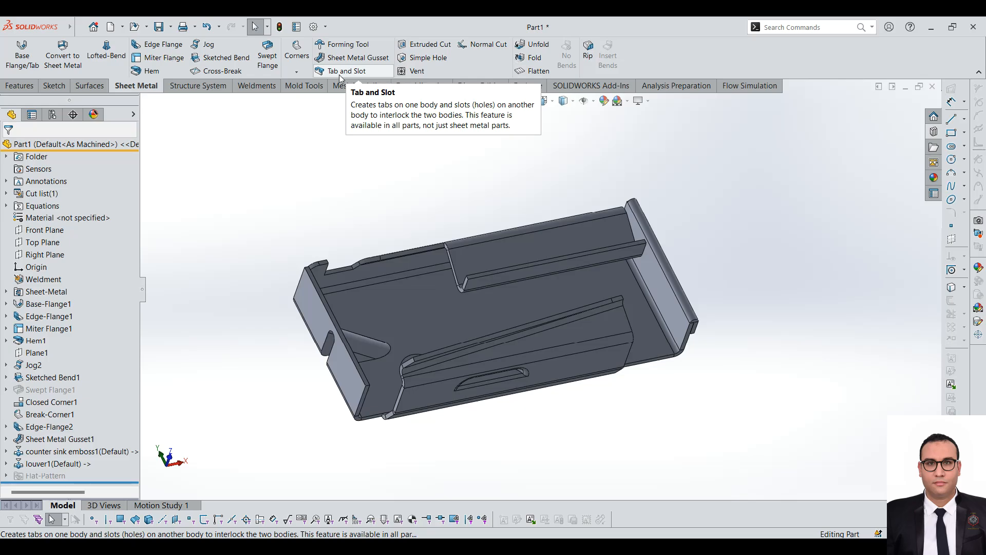
pyautogui.scroll(-2, 509, 306)
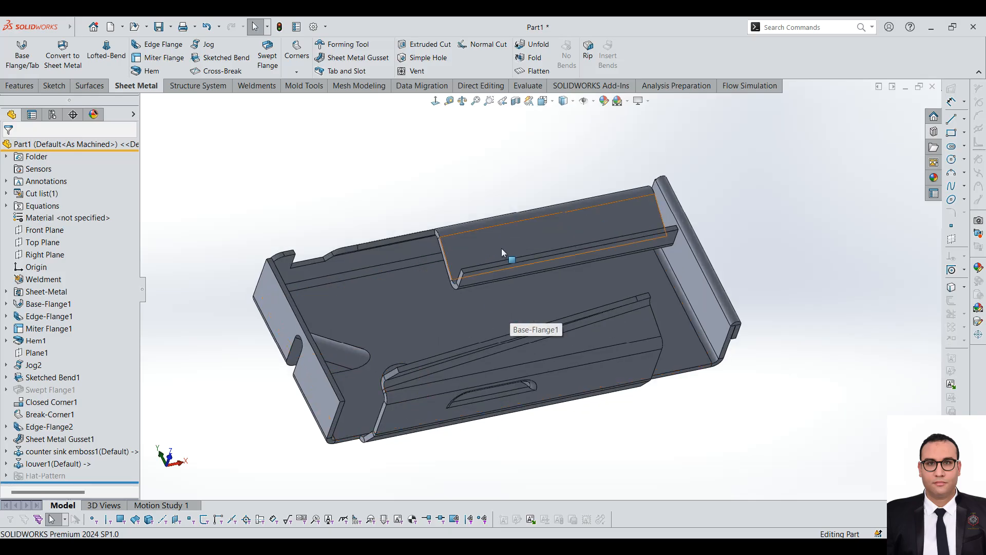
# Step: Start a sketch on the base's inner face and draw a narrow corner rectangle across its width, beside the countersink emboss
pyautogui.click(415, 296)
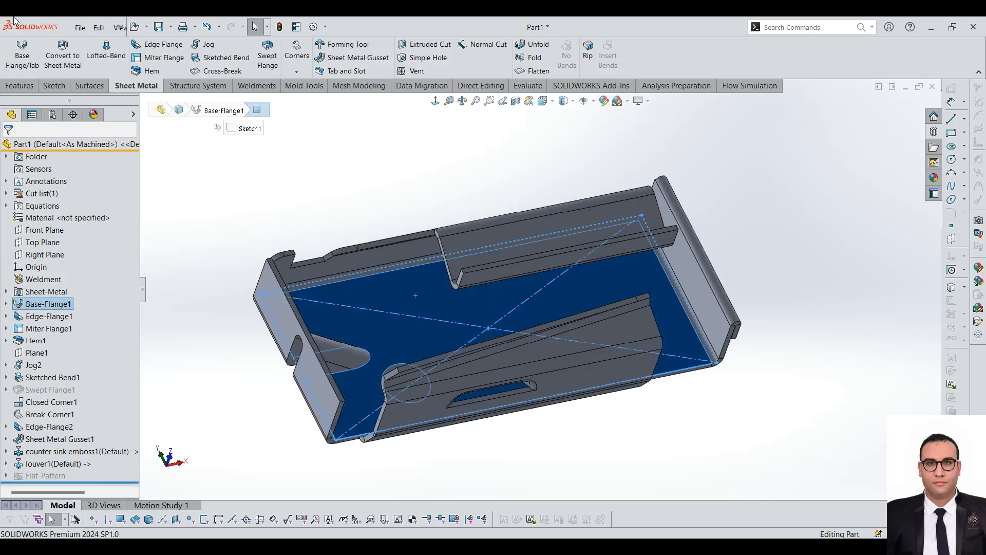
pyautogui.click(54, 85)
pyautogui.click(15, 51)
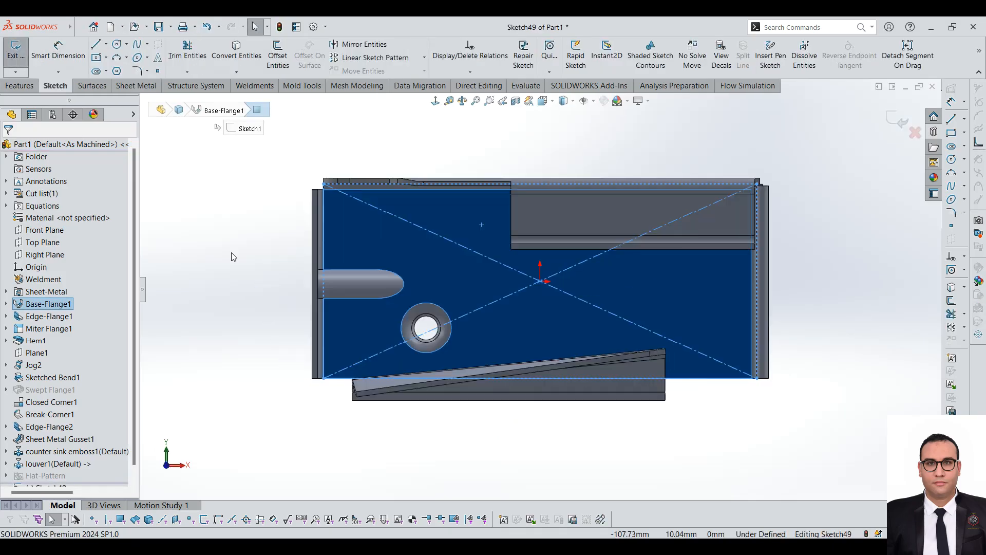
pyautogui.click(106, 57)
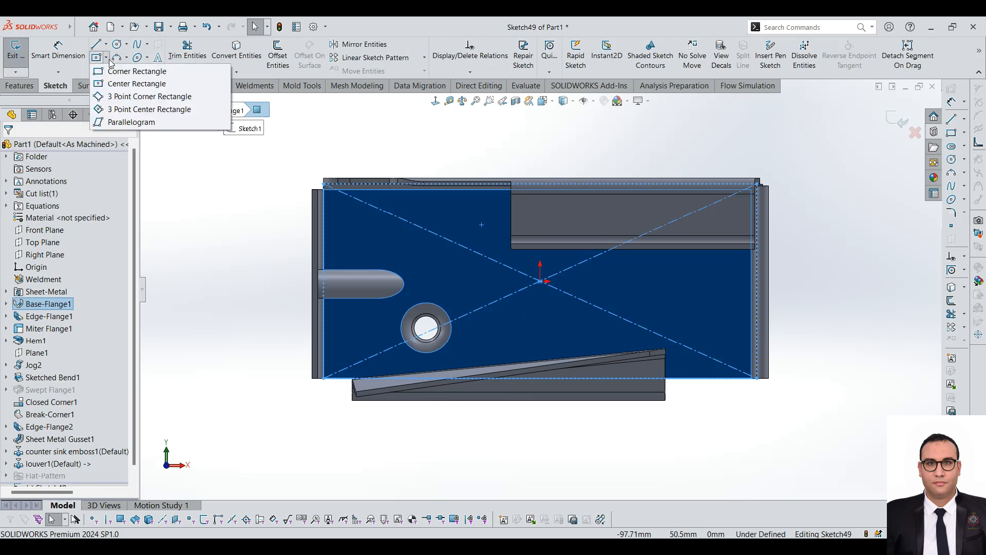
pyautogui.click(128, 73)
pyautogui.moveTo(479, 225); pyautogui.dragTo(494, 343)
pyautogui.click(21, 85)
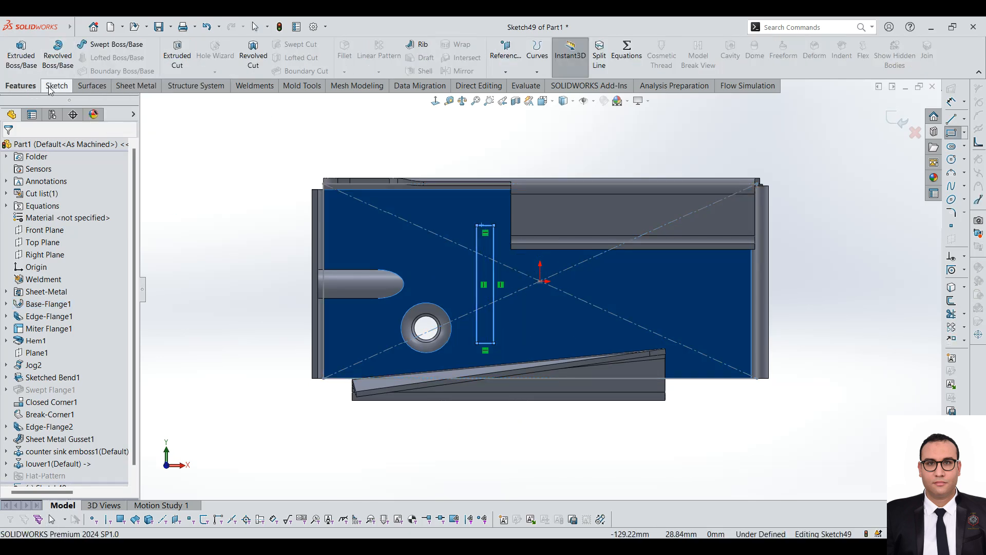
# Step: Extrude the narrow rectangle 77 mm from the base's inner face as a separate upright plate, without merging the result
pyautogui.click(20, 66)
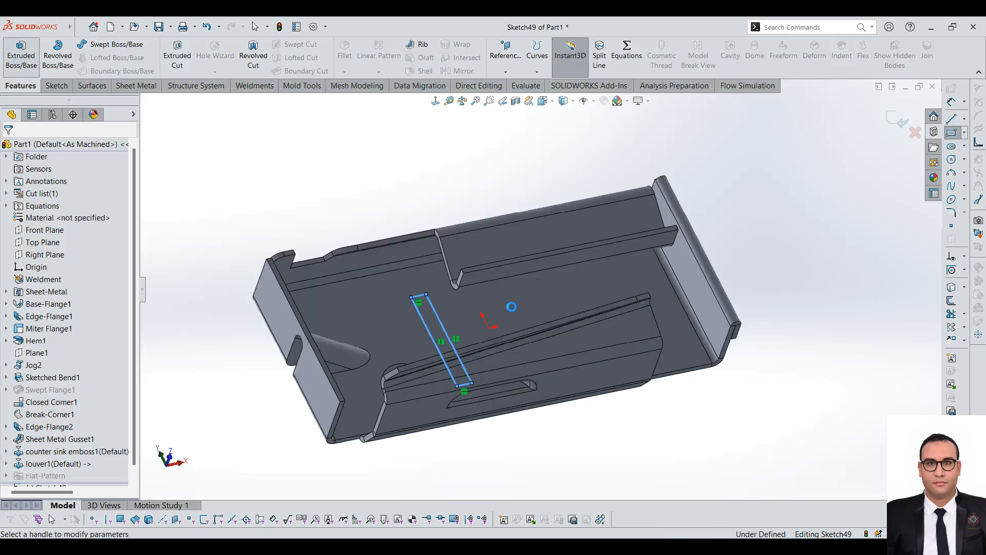
pyautogui.moveTo(451, 317); pyautogui.dragTo(492, 200)
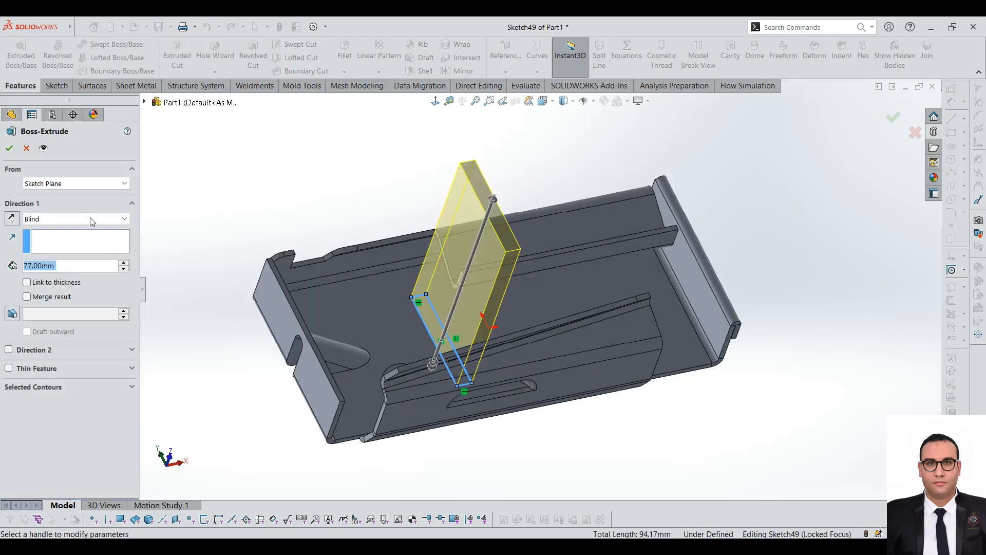
pyautogui.click(8, 153)
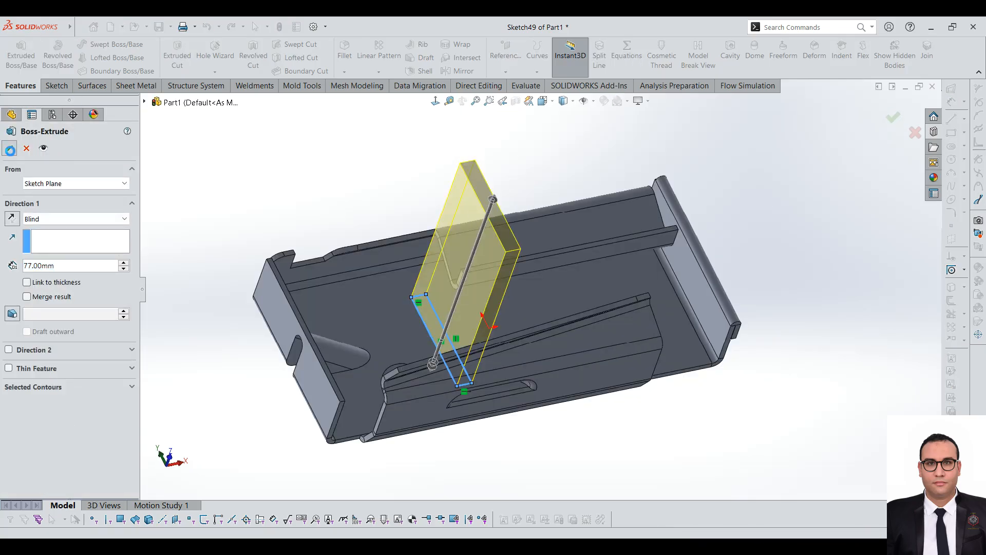
pyautogui.click(384, 153)
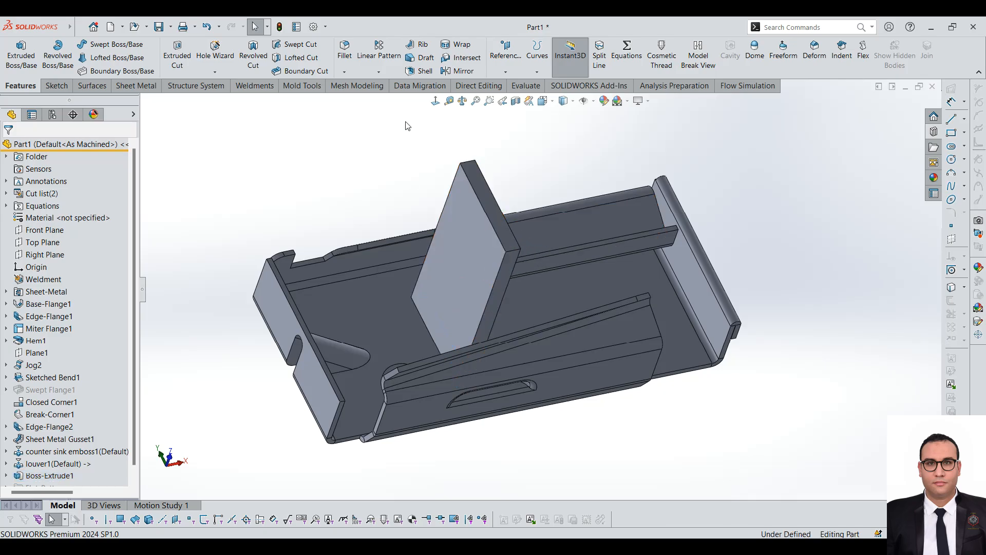
# Step: Start a Tab and Slot feature with the upright plate's lower edge for the tabs and the base's outer face for the slots
pyautogui.click(145, 90)
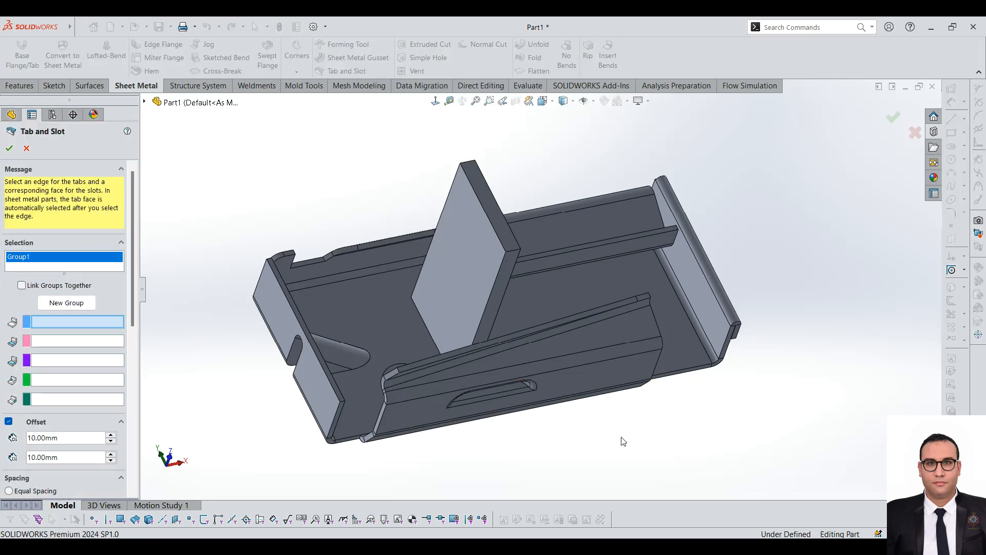
pyautogui.scroll(-5, 498, 337)
pyautogui.click(376, 298)
pyautogui.scroll(4, 246, 295)
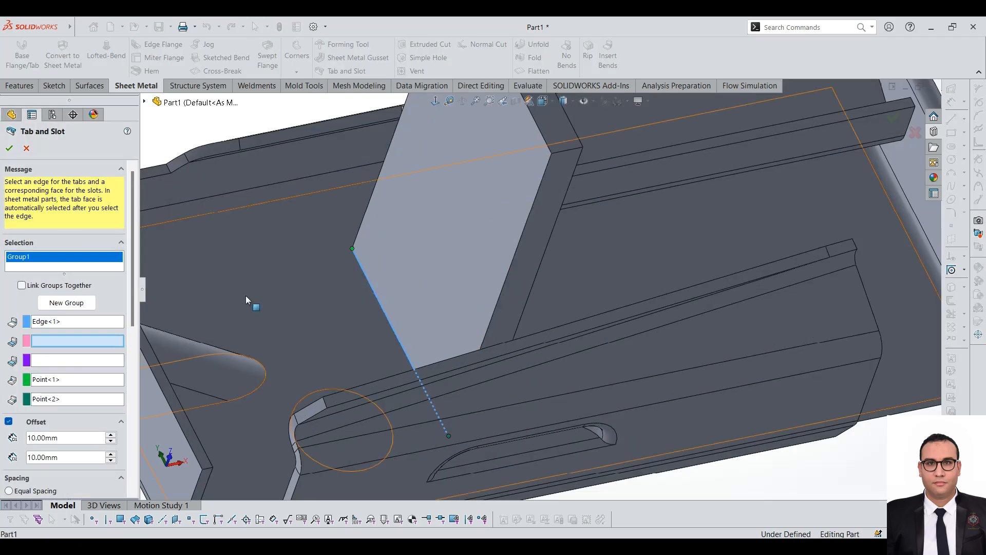
pyautogui.moveTo(362, 217); pyautogui.dragTo(434, 321, button='middle')
pyautogui.click(429, 258)
pyautogui.scroll(-5, 470, 297)
pyautogui.scroll(2, 473, 300)
pyautogui.moveTo(555, 311); pyautogui.dragTo(580, 309, button='middle')
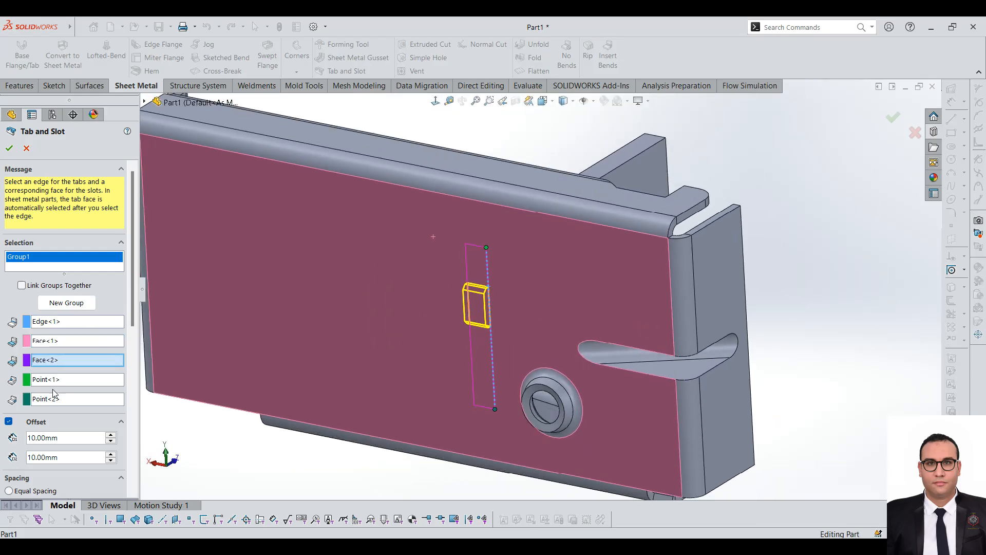
# Step: Try the tab layout without the start and end offsets
pyautogui.moveTo(134, 315); pyautogui.dragTo(134, 370)
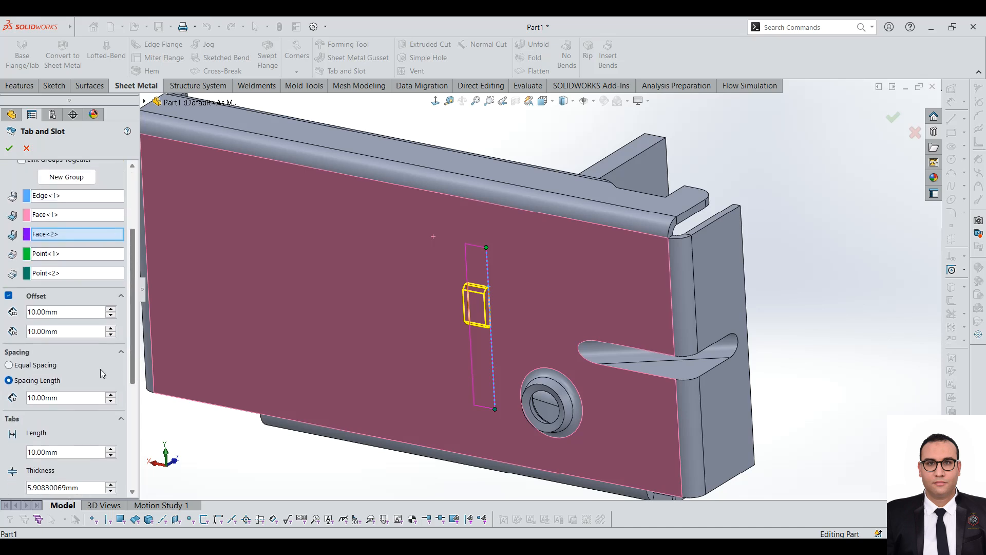
pyautogui.click(9, 296)
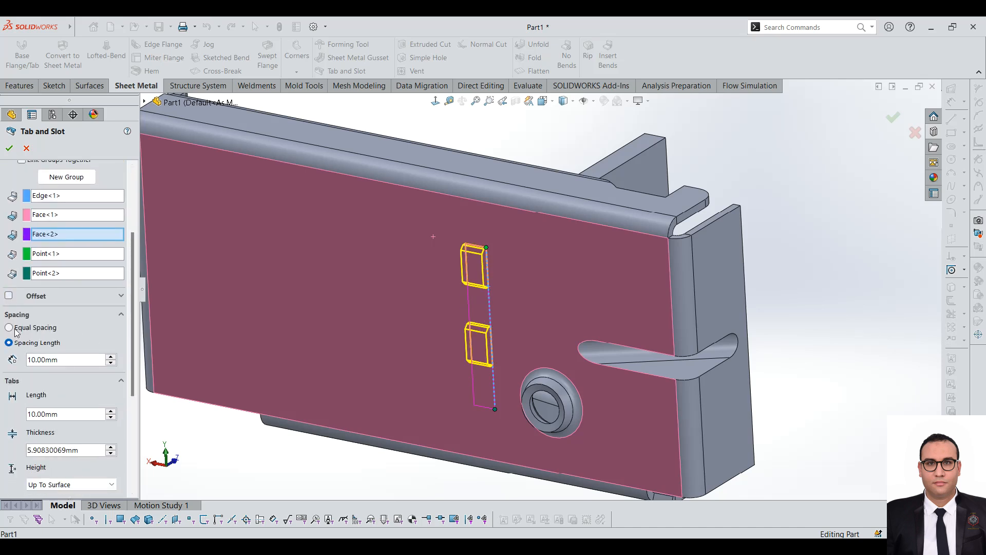
pyautogui.click(9, 296)
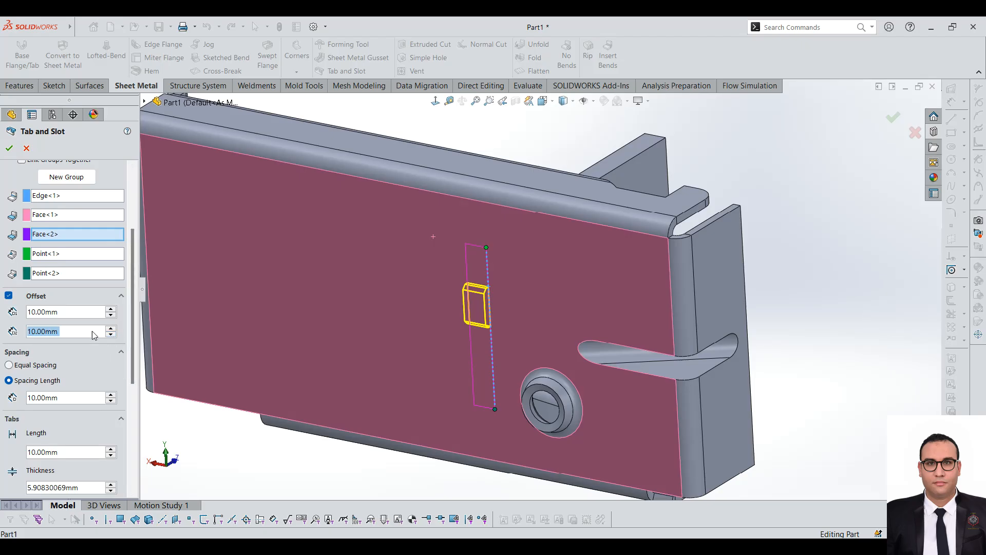
# Step: Set both the spacing length between the tabs and the tab length to 5 mm
pyautogui.click(87, 403)
pyautogui.write('5')
pyautogui.press('Return')
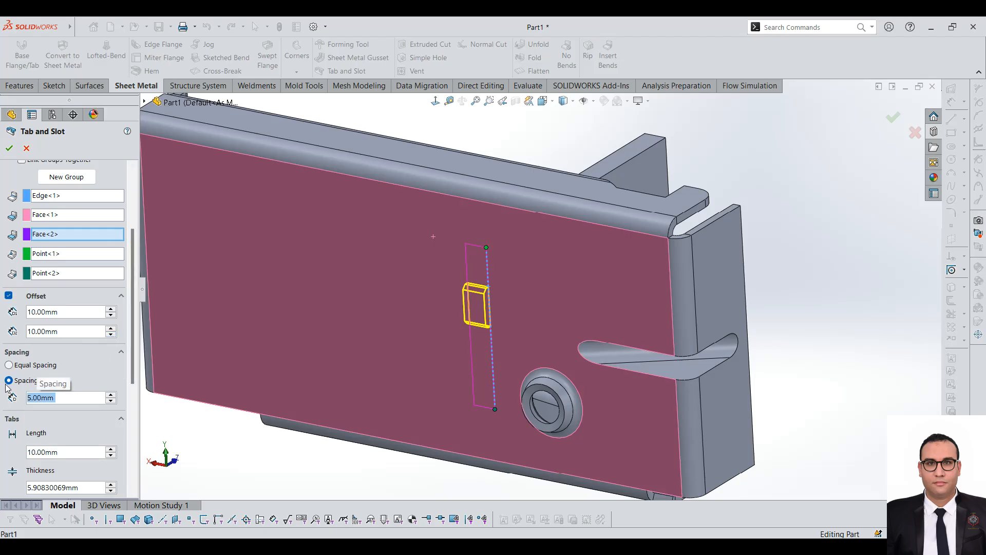
pyautogui.click(105, 456)
pyautogui.write('5')
pyautogui.press('Return')
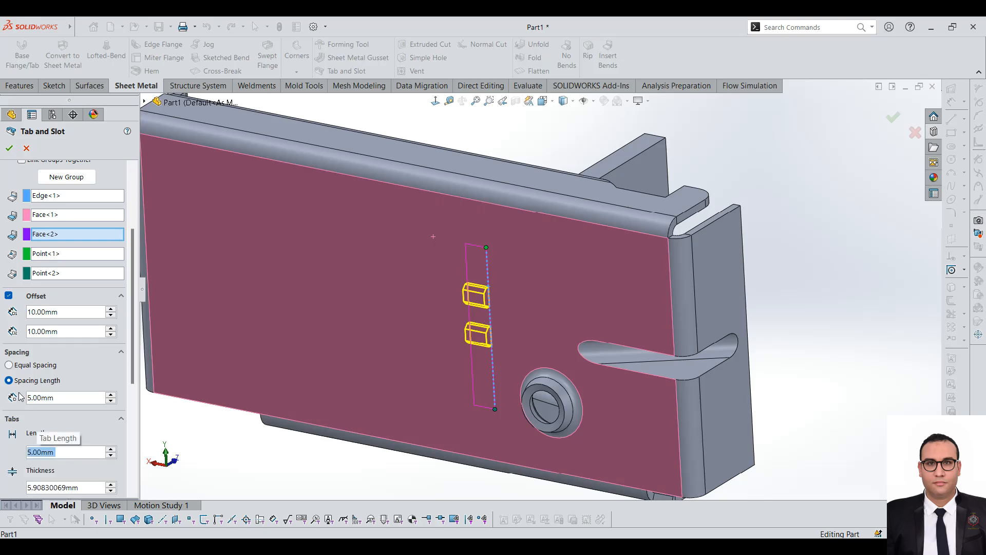
# Step: Set the tabs' offsets from the start and end reference points to 5 mm each
pyautogui.click(77, 312)
pyautogui.write('5')
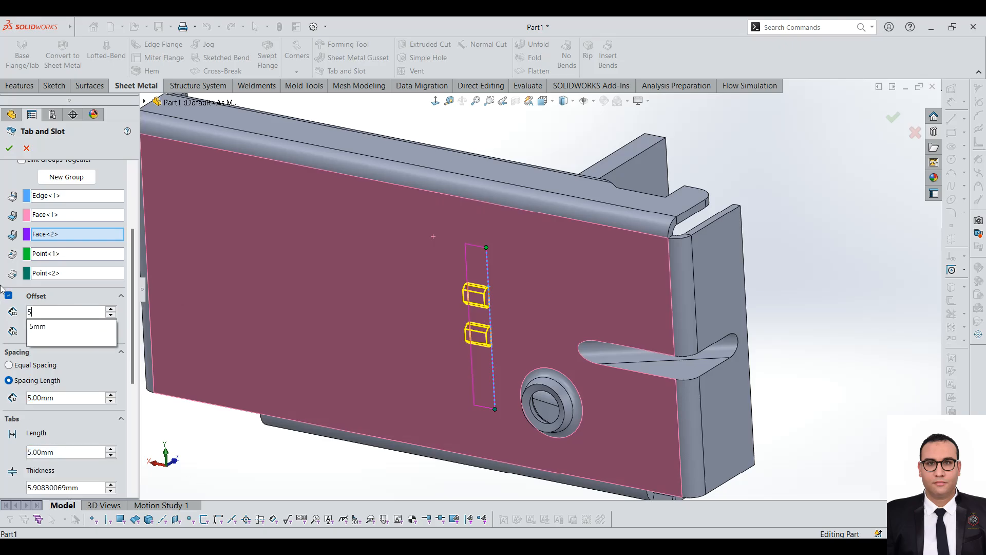
pyautogui.press('Return')
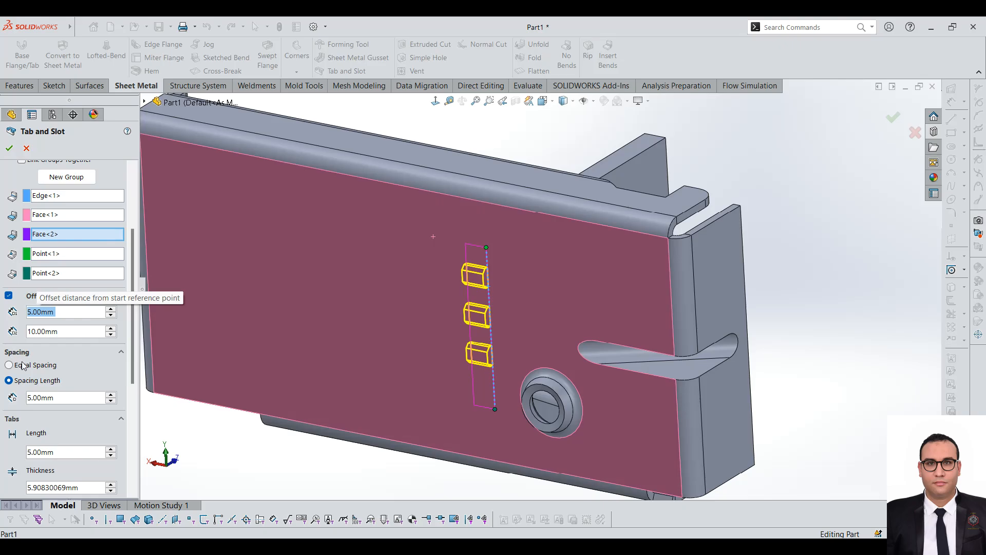
pyautogui.click(77, 331)
pyautogui.write('5')
pyautogui.press('Return')
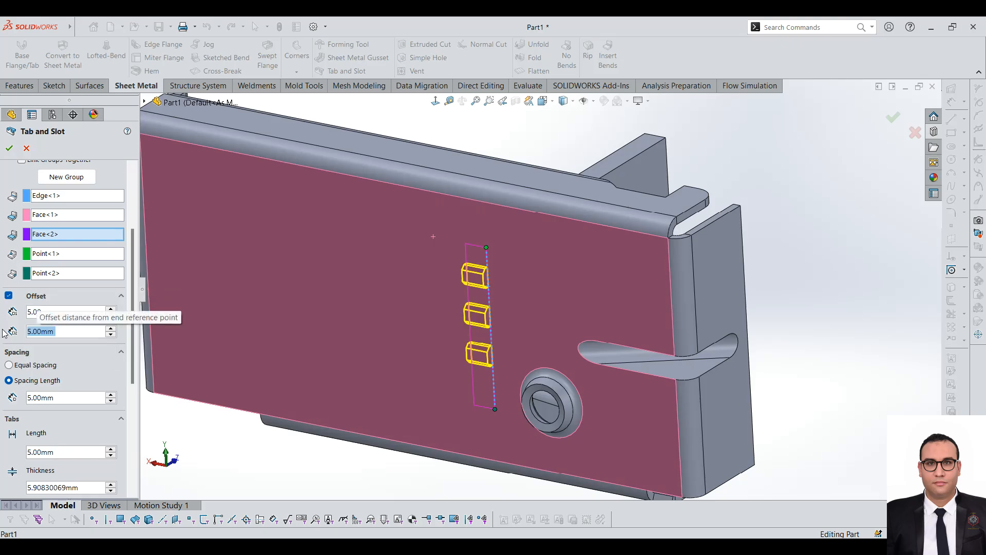
pyautogui.moveTo(134, 294)
pyautogui.mouseDown()
pyautogui.moveTo(135, 347)
pyautogui.moveTo(135, 306)
pyautogui.mouseUp()
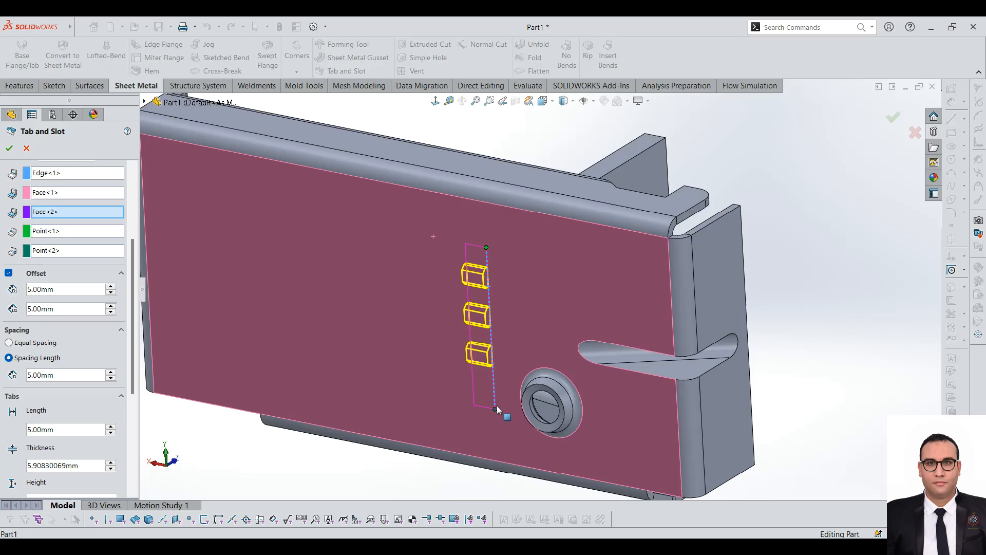
pyautogui.moveTo(499, 400); pyautogui.dragTo(452, 380)
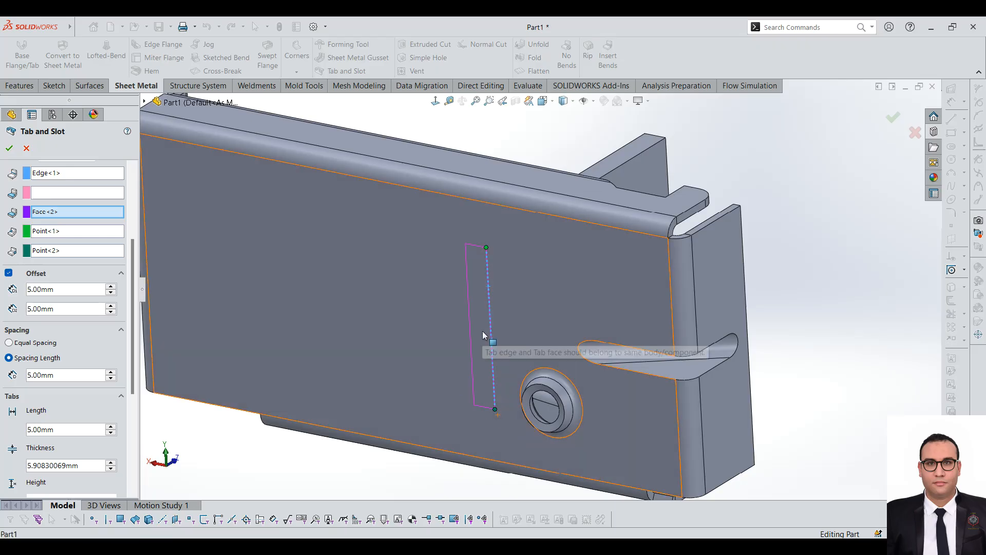
pyautogui.click(91, 193)
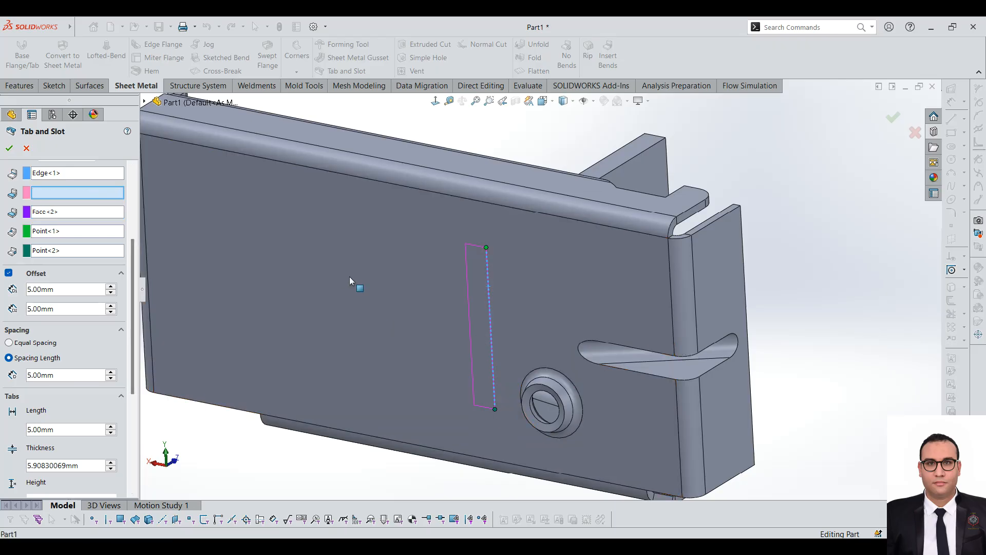
pyautogui.click(331, 349)
# Step: Switch the tab distribution to equal spacing with 3 tabs
pyautogui.scroll(-3, 131, 328)
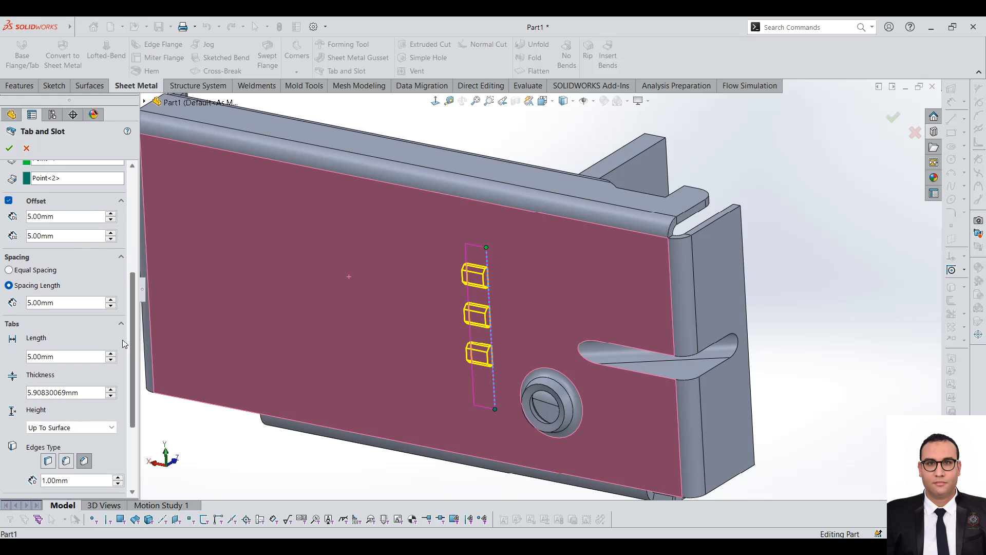
pyautogui.click(42, 271)
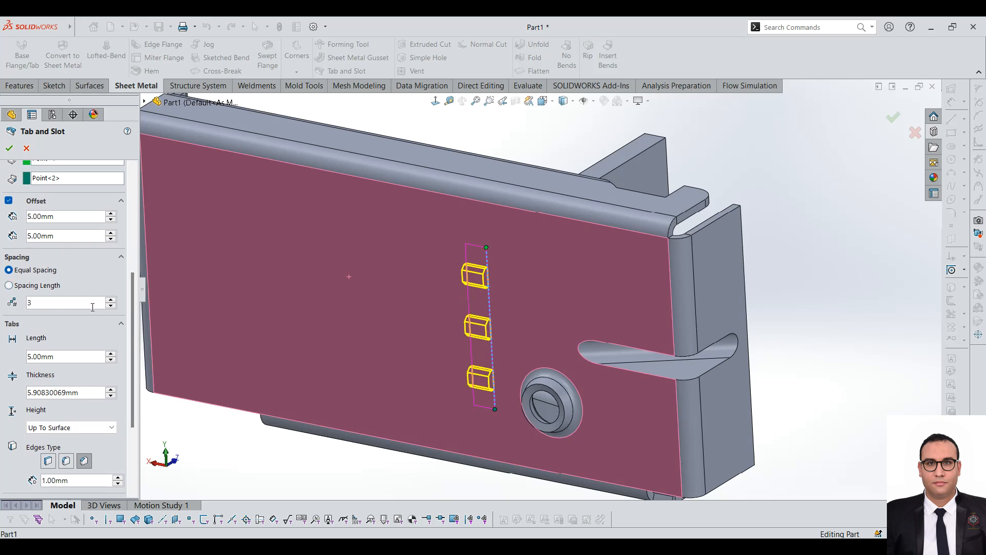
pyautogui.click(111, 300)
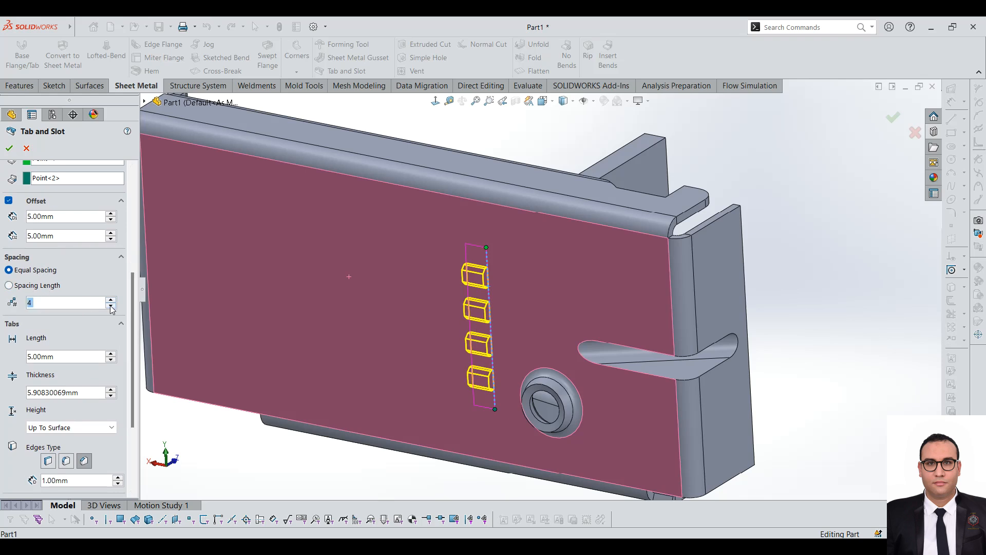
pyautogui.click(111, 306)
pyautogui.scroll(-5, 134, 385)
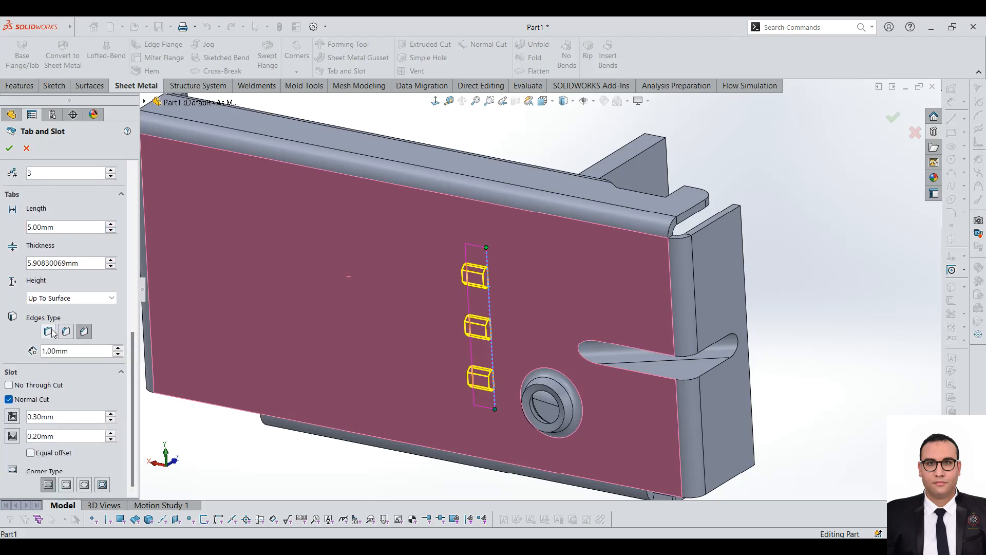
# Step: Try the fillet and sharp edge types on the tabs and return to the 1 mm chamfer
pyautogui.scroll(-5, 477, 282)
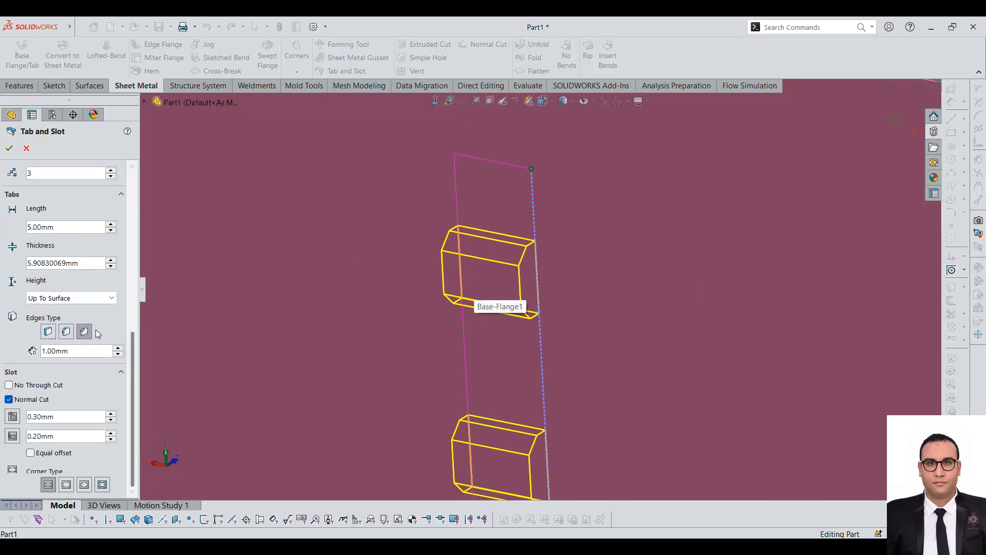
pyautogui.click(66, 332)
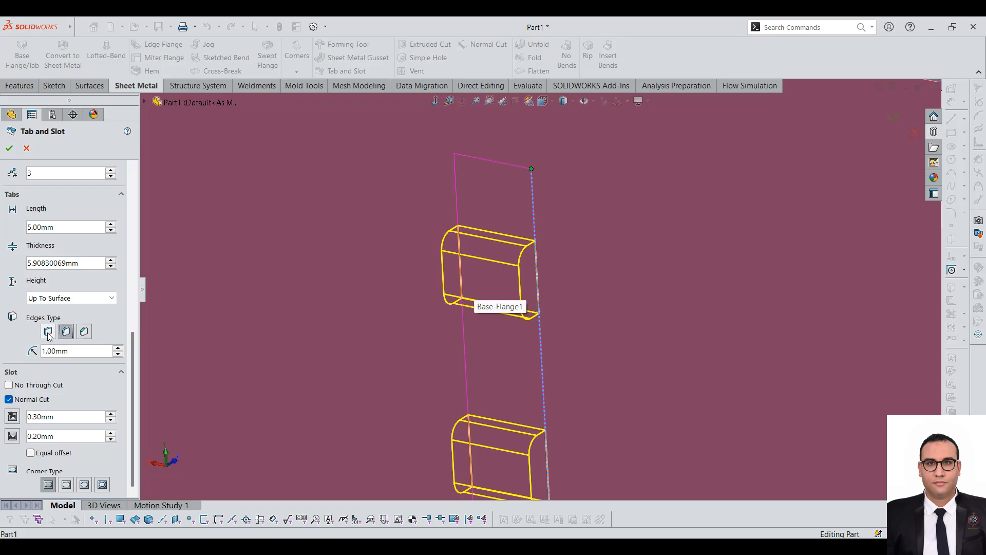
pyautogui.click(48, 332)
pyautogui.click(84, 350)
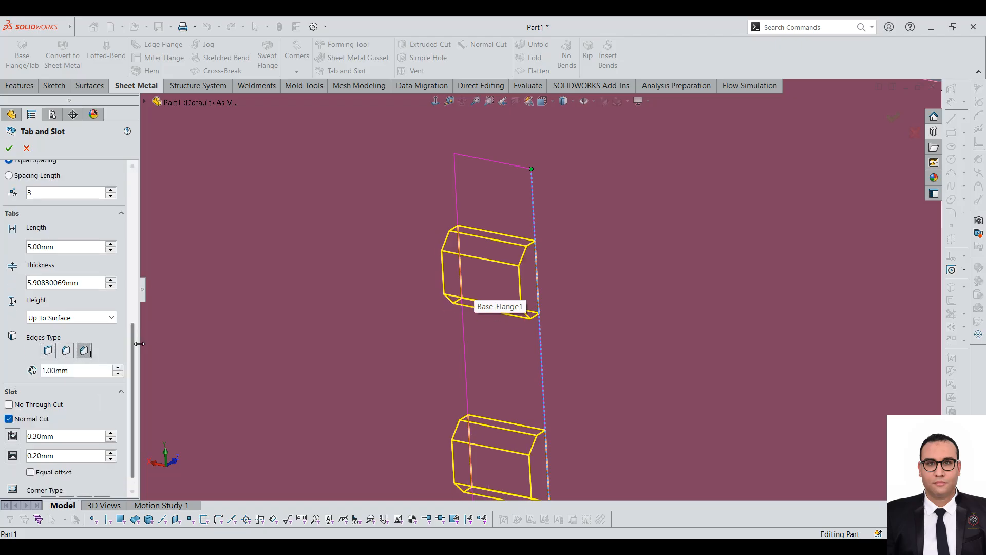
# Step: Give the slots circular corner reliefs and create the tab and slot feature
pyautogui.moveTo(133, 337); pyautogui.dragTo(95, 492)
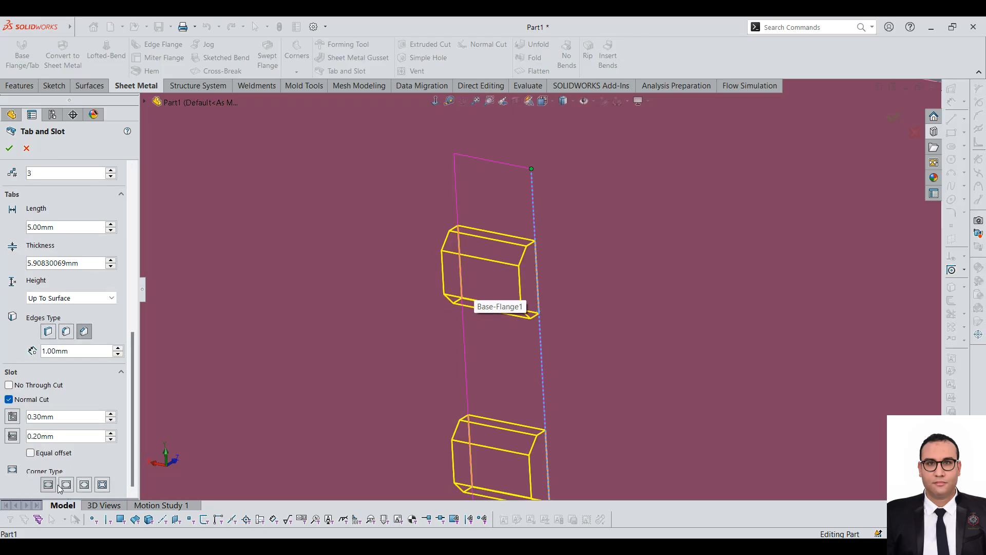
pyautogui.click(102, 485)
pyautogui.click(85, 485)
pyautogui.scroll(3, 544, 277)
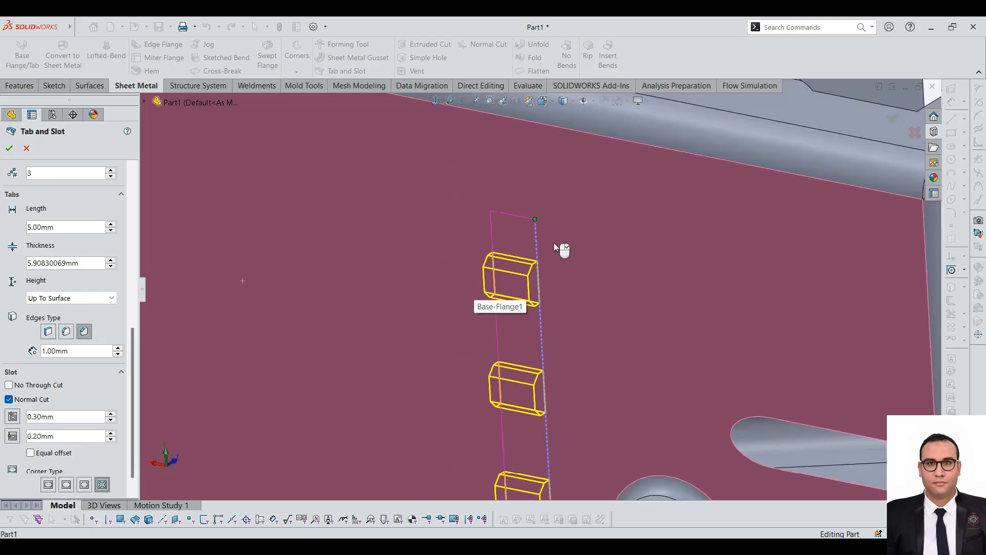
pyautogui.scroll(5, 574, 316)
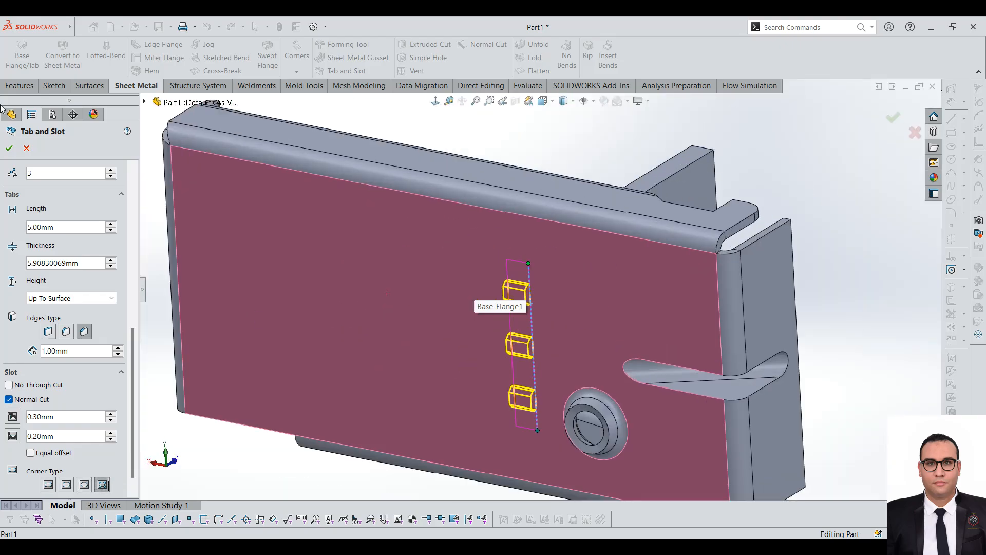
pyautogui.click(7, 148)
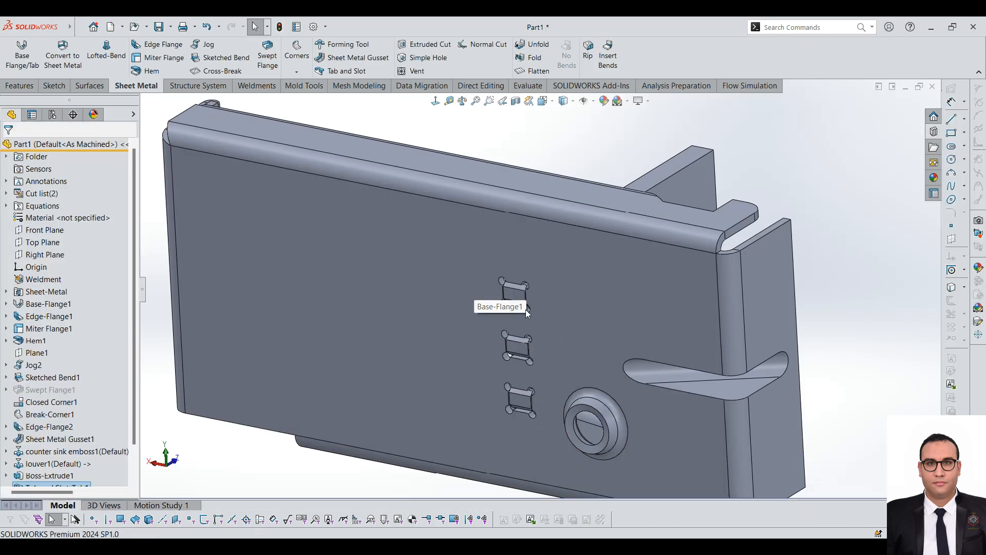
# Step: Examine the slots with their corner reliefs on the base's outer face and the plate's tabs from the inner side
pyautogui.click(526, 309)
pyautogui.scroll(-6, 526, 310)
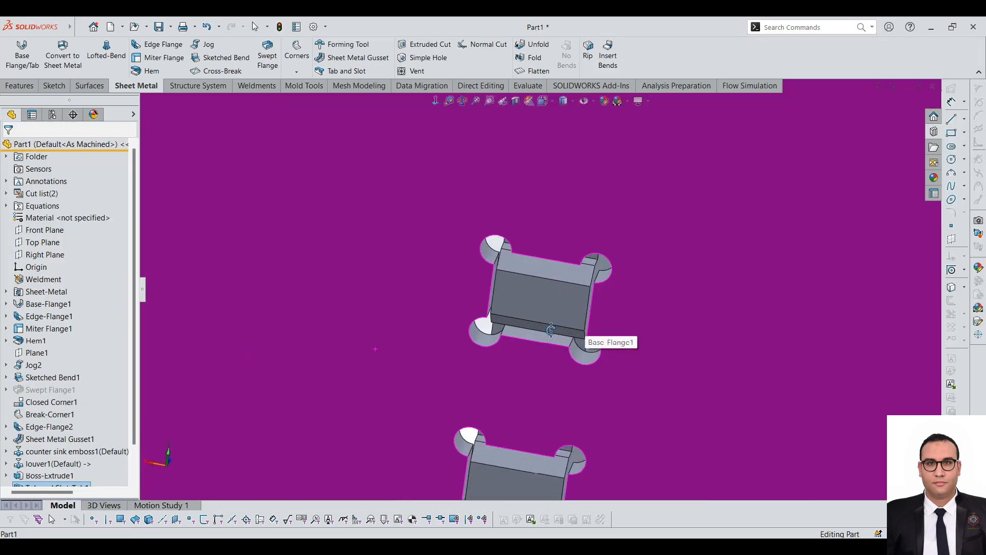
pyautogui.moveTo(592, 249); pyautogui.dragTo(376, 360, button='middle')
pyautogui.scroll(11, 541, 289)
pyautogui.scroll(1, 561, 189)
pyautogui.scroll(-3, 507, 307)
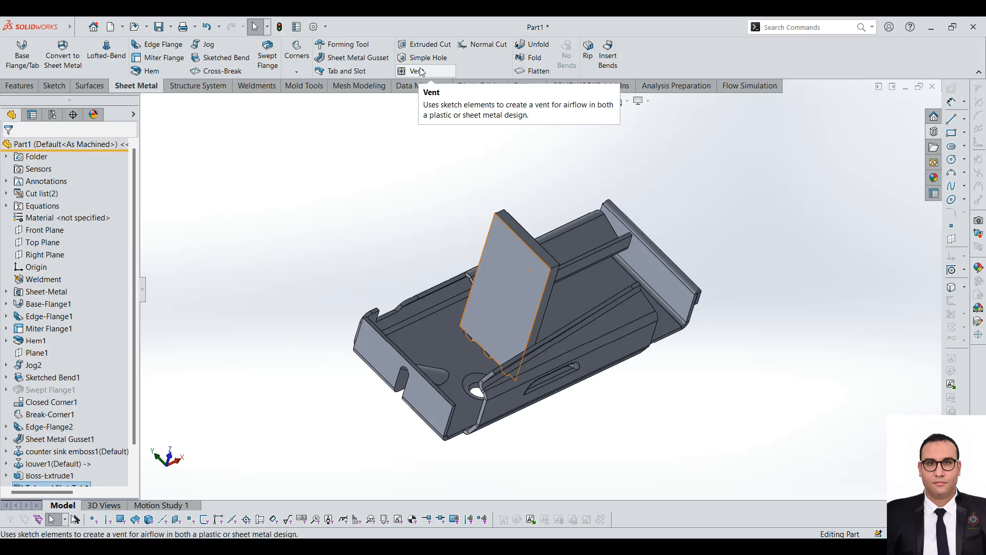
# Step: Start a sketch on the upright plate's large face and draw a large circle around the middle of its exposed area
pyautogui.click(500, 273)
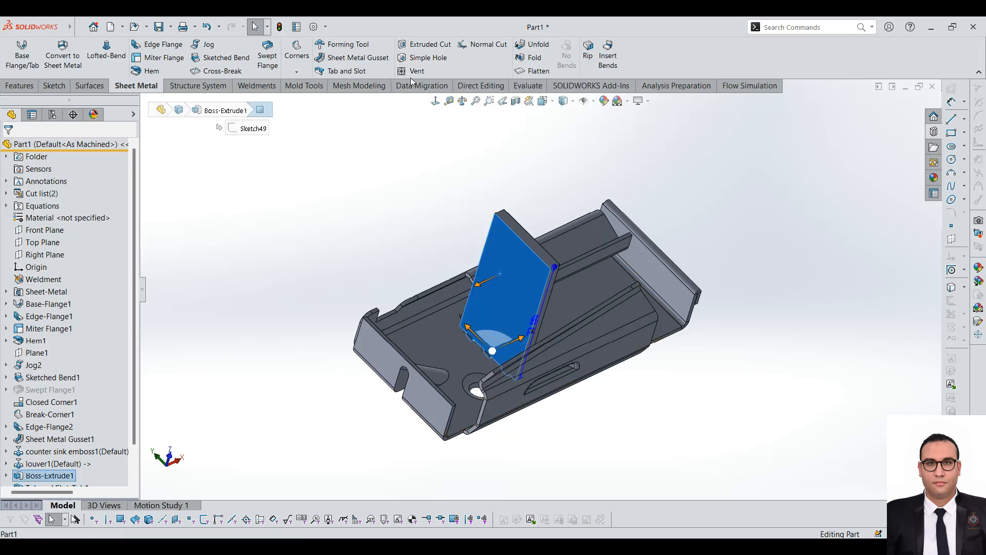
pyautogui.click(436, 102)
pyautogui.scroll(-2, 693, 234)
pyautogui.click(61, 87)
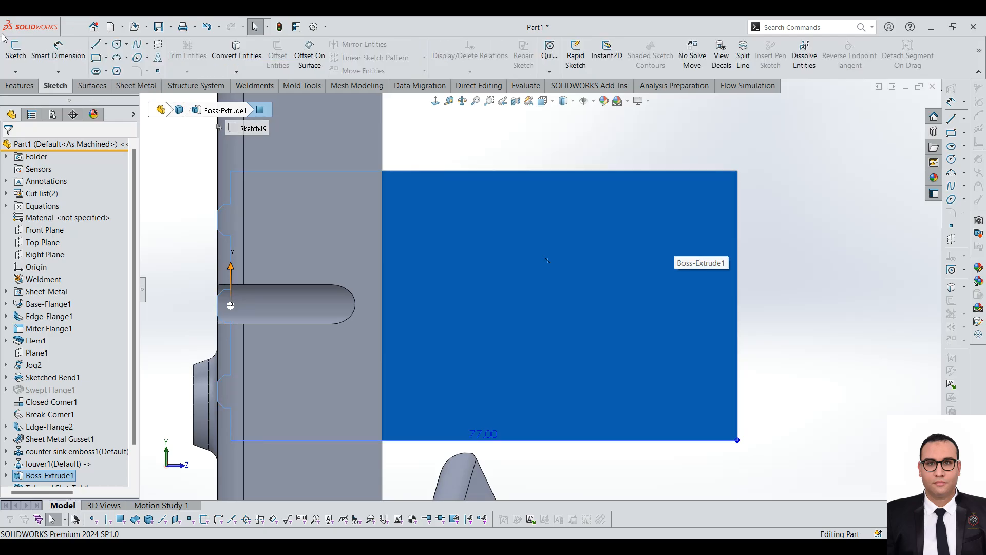
pyautogui.click(16, 51)
pyautogui.click(117, 45)
pyautogui.scroll(-3, 612, 315)
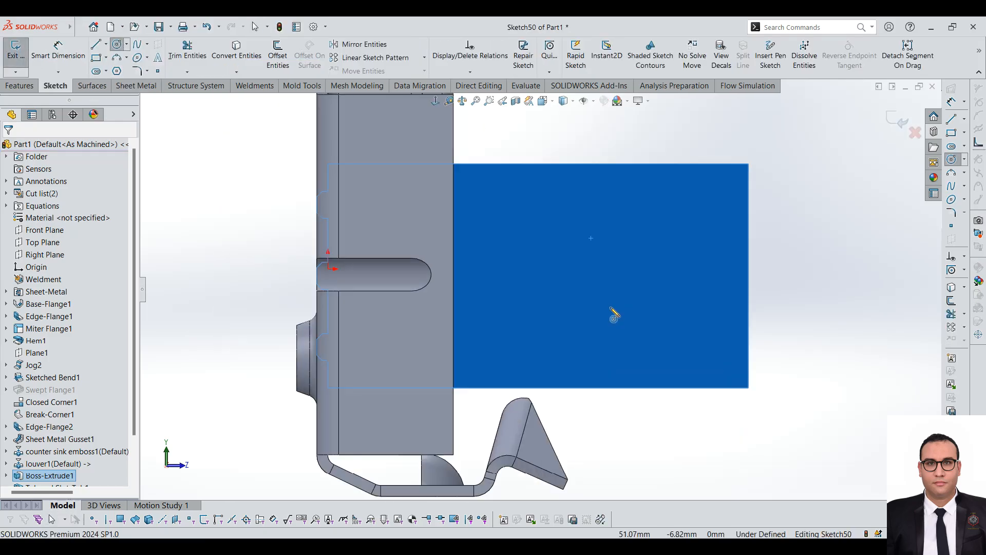
pyautogui.click(612, 254)
pyautogui.click(674, 328)
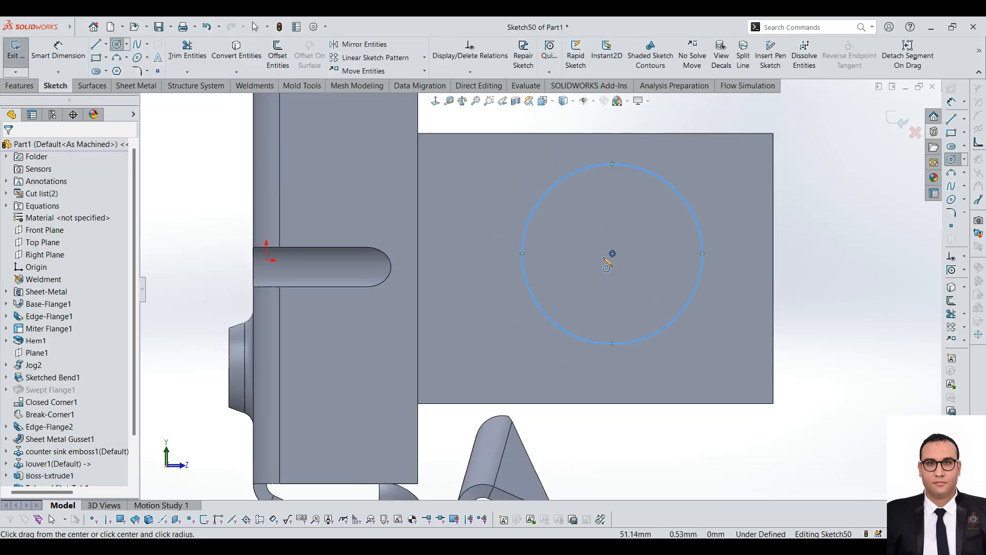
# Step: Draw two smaller circles concentric with the large circle, one inside the other
pyautogui.click(612, 253)
pyautogui.click(660, 291)
pyautogui.click(612, 254)
pyautogui.click(640, 273)
# Step: Draw a vertical and a horizontal line through the circles' common centre, each spanning the outer circle's full diameter of about 27.5 mm
pyautogui.click(96, 44)
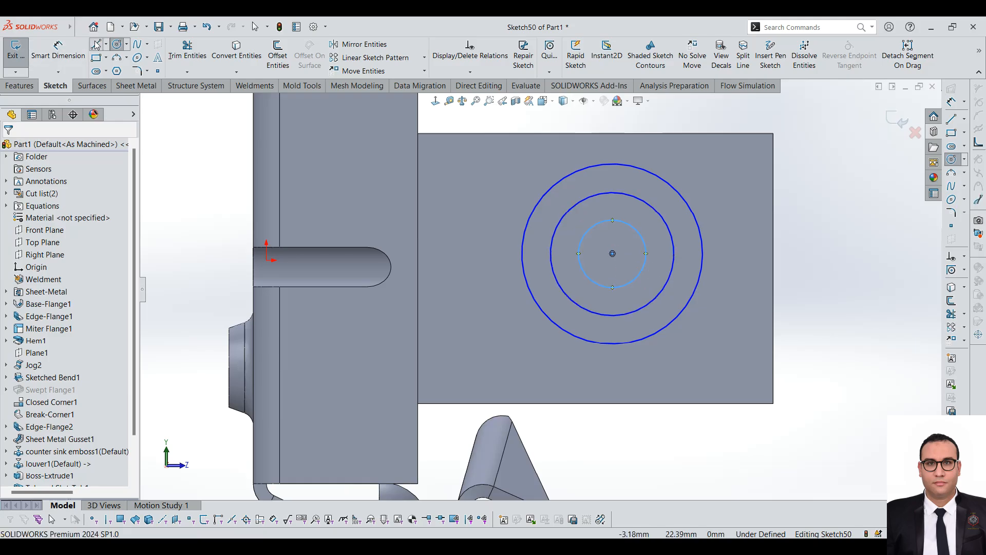
pyautogui.scroll(-3, 651, 297)
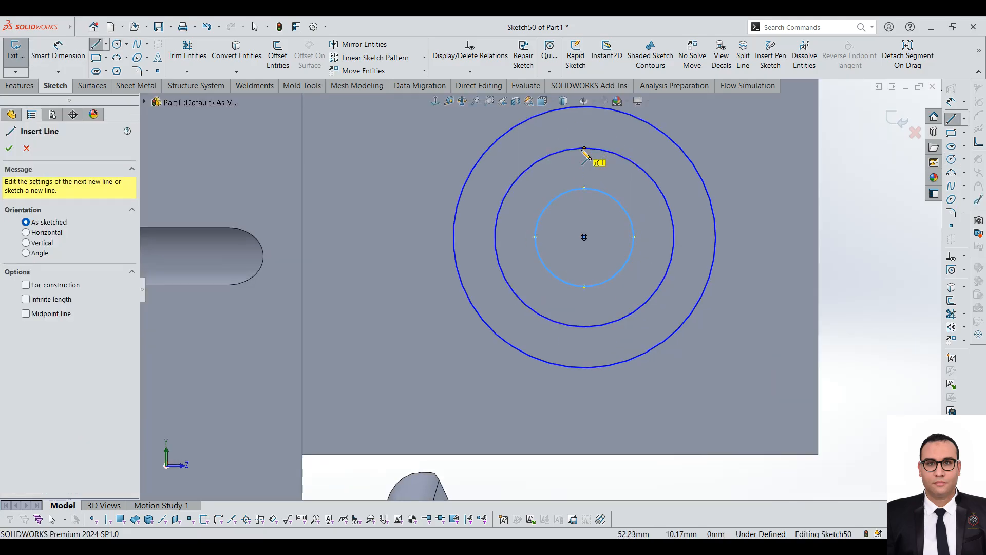
pyautogui.scroll(1, 582, 138)
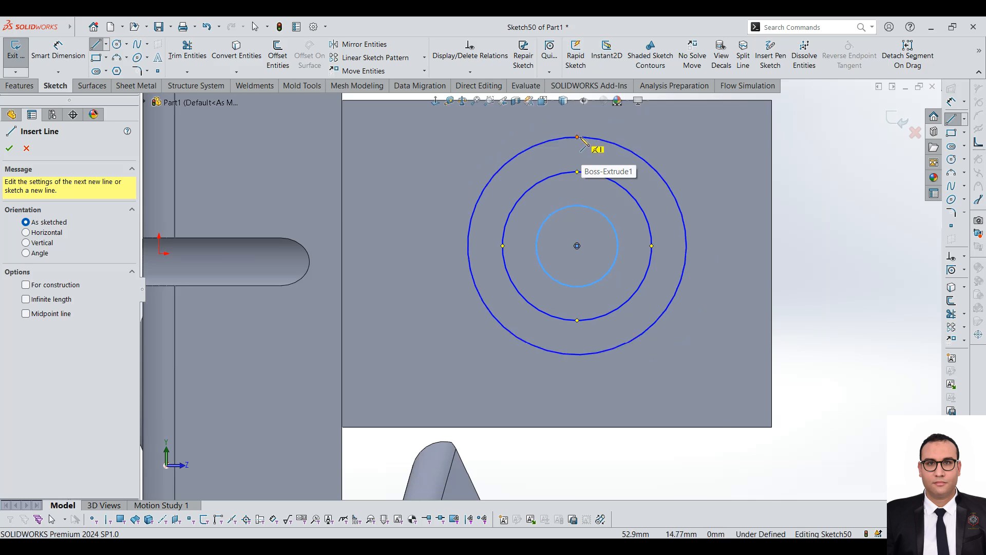
pyautogui.click(578, 137)
pyautogui.click(578, 354)
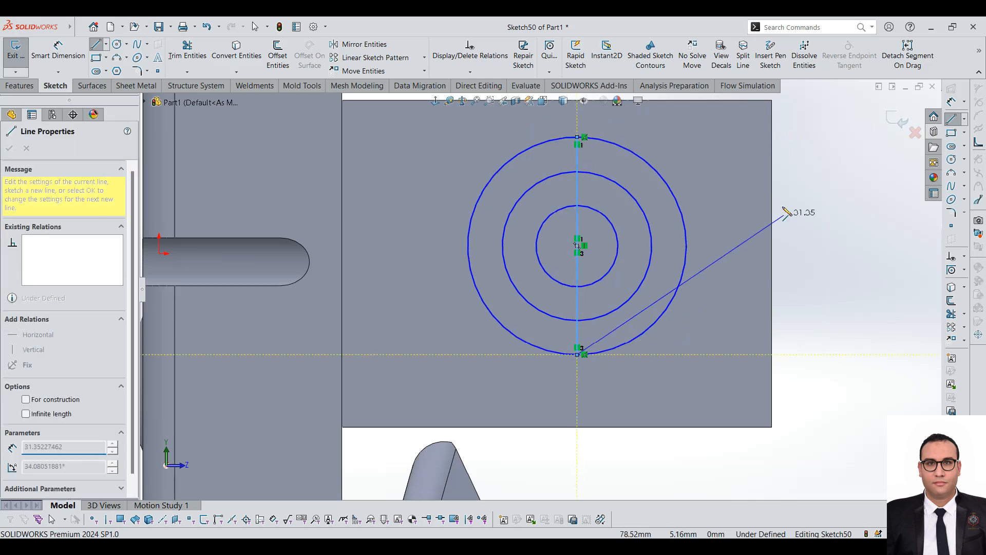
pyautogui.press('Escape')
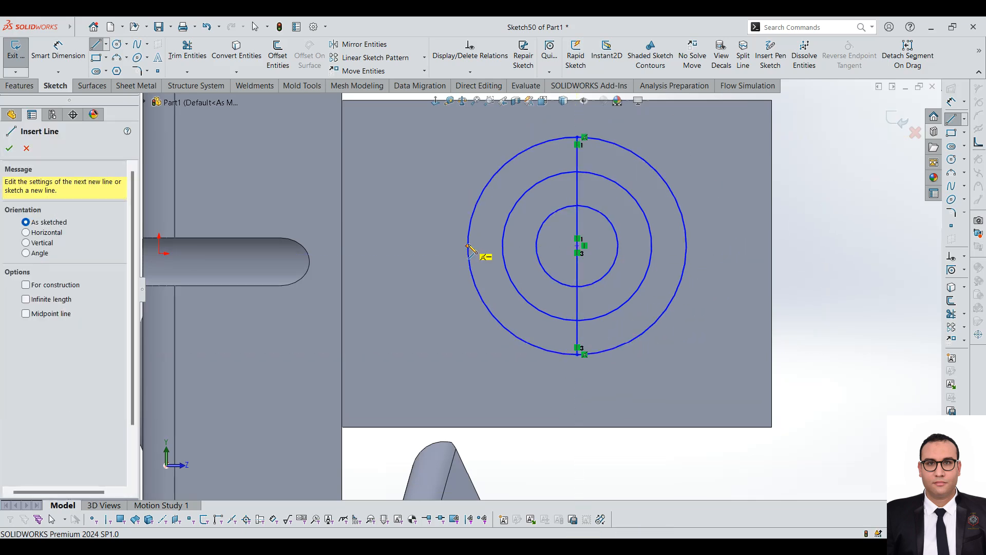
pyautogui.click(468, 246)
pyautogui.click(687, 245)
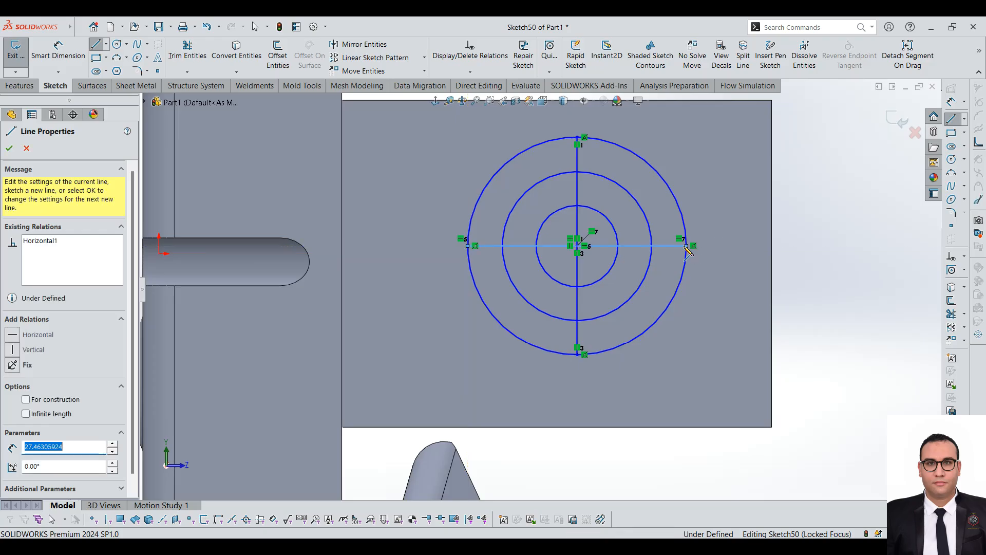
# Step: Start a Vent feature from the sketch with the outer circle as its boundary
pyautogui.click(136, 85)
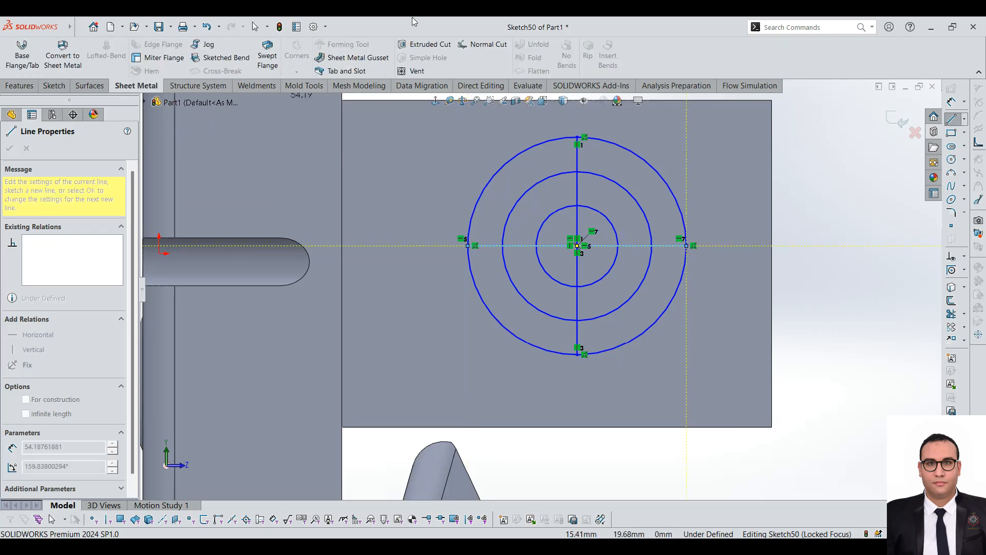
pyautogui.click(414, 71)
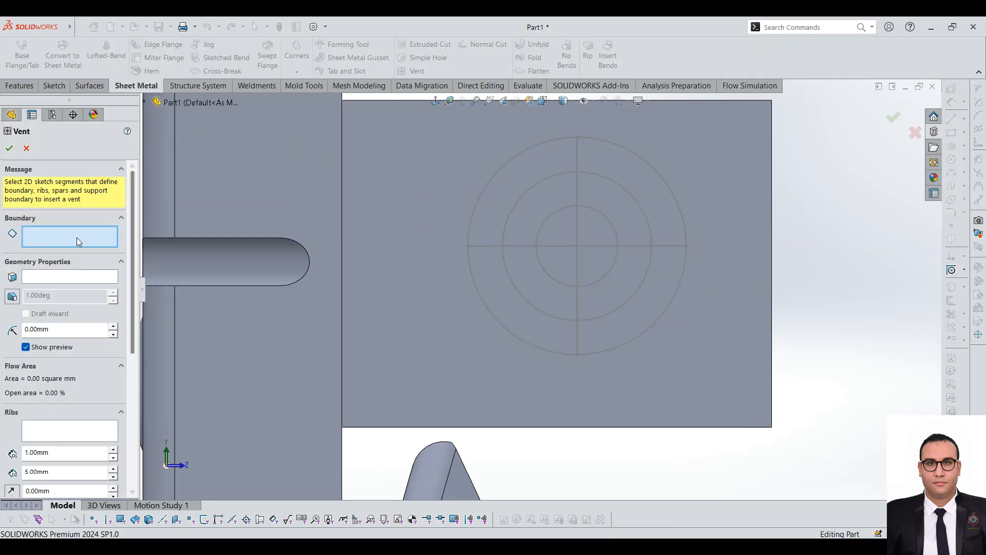
pyautogui.click(629, 154)
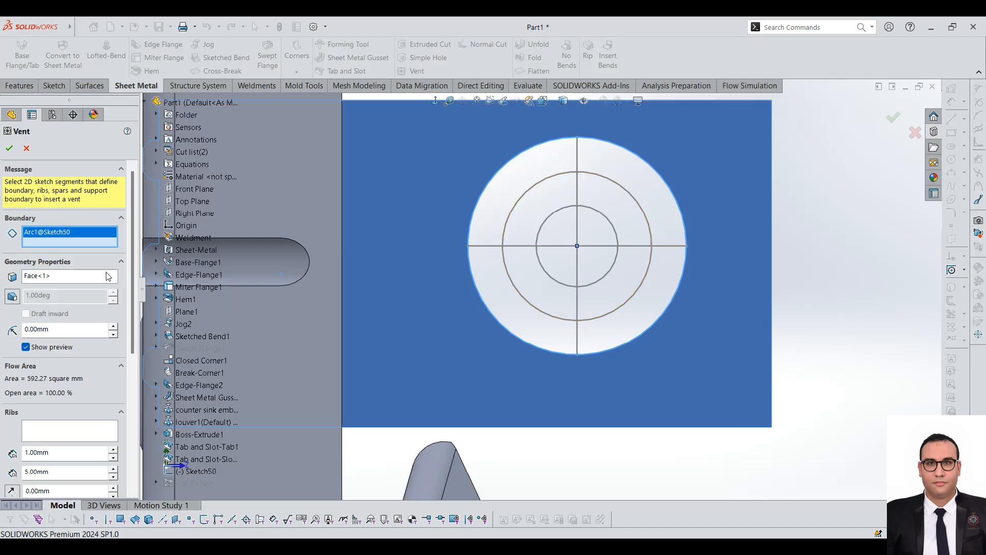
# Step: Use the vertical and horizontal lines as the vent's ribs and set the rib width to 2 mm
pyautogui.scroll(-5, 132, 297)
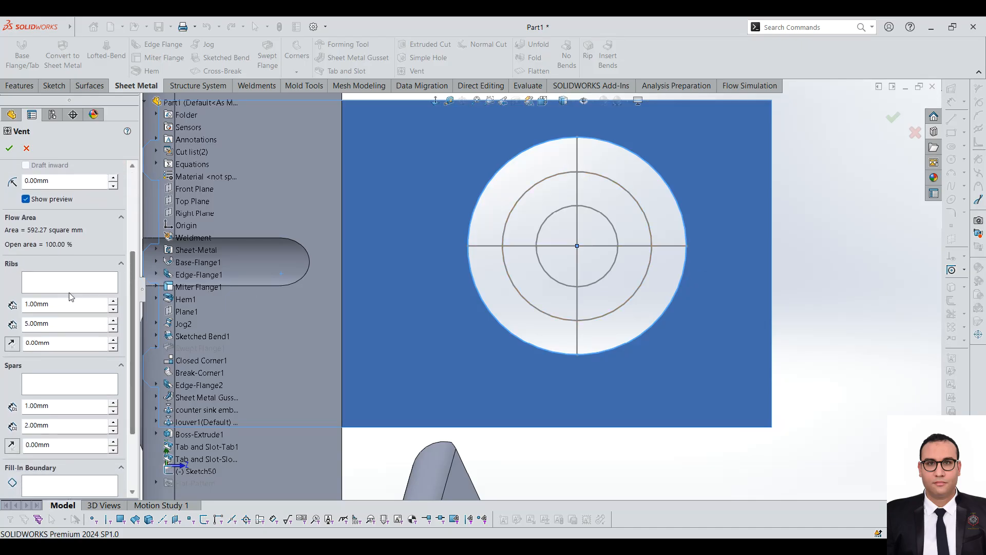
pyautogui.click(59, 280)
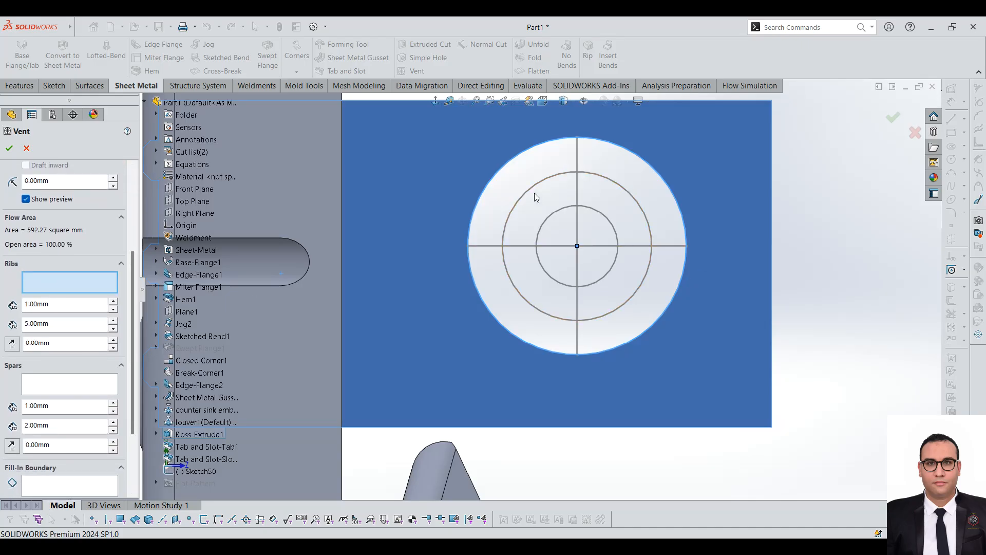
pyautogui.click(577, 156)
pyautogui.click(494, 247)
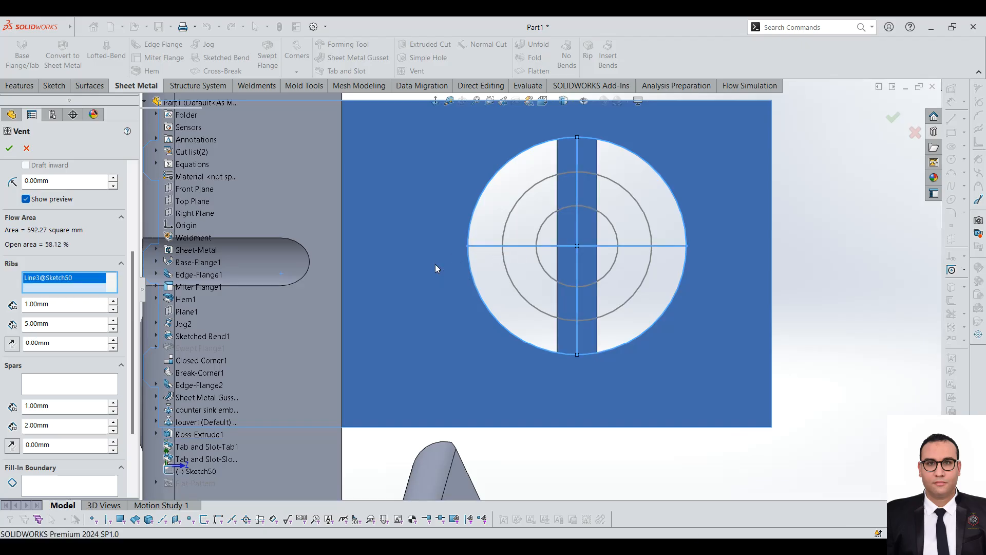
pyautogui.doubleClick(67, 323)
pyautogui.write('2')
pyautogui.press('Return')
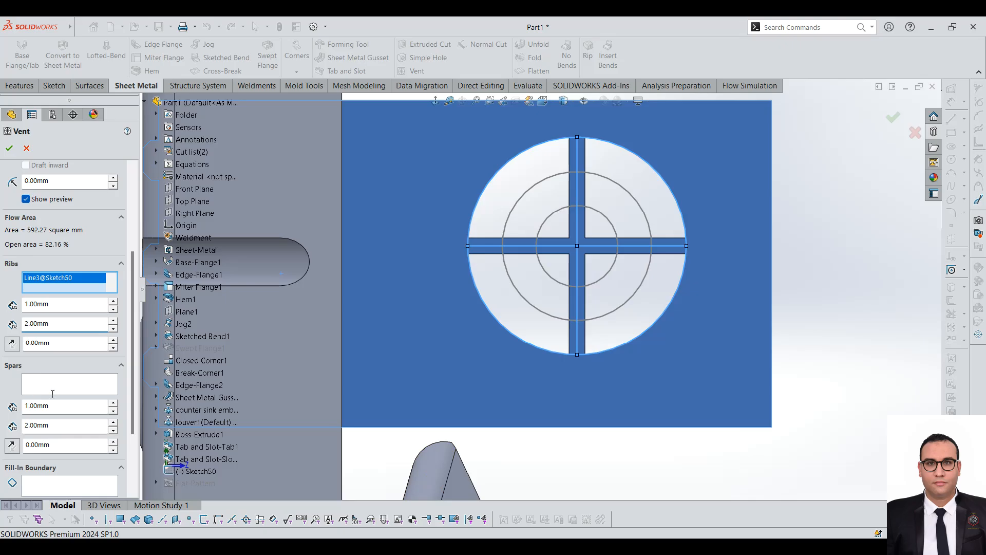
# Step: Use the middle circle as a spar and the innermost circle as the fill-in boundary, and create the vent
pyautogui.click(60, 383)
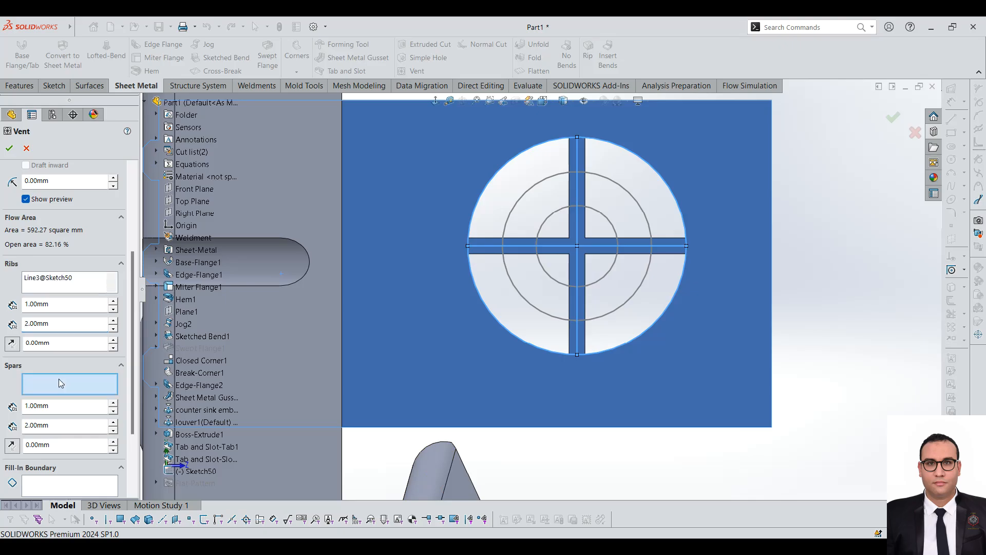
pyautogui.click(562, 215)
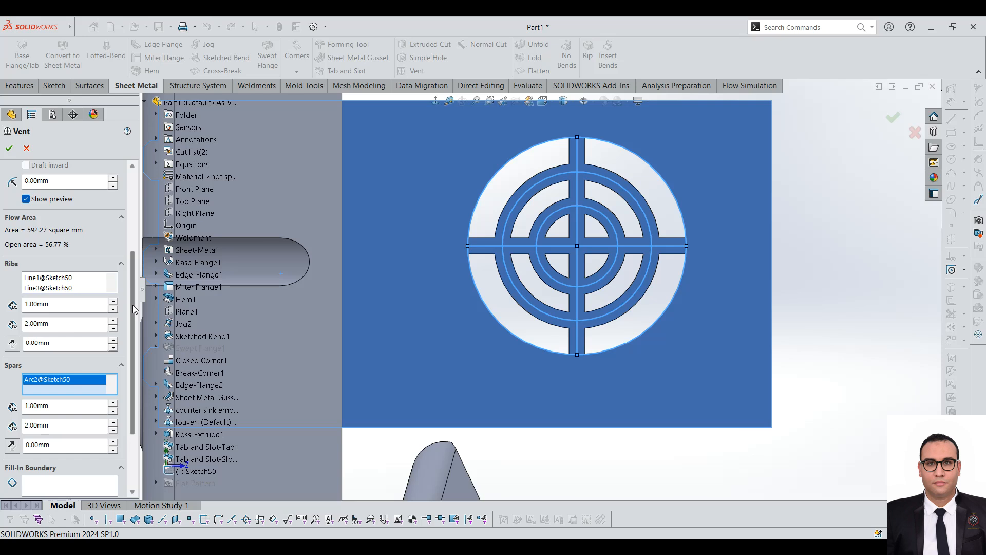
pyautogui.scroll(-3, 98, 329)
pyautogui.click(56, 389)
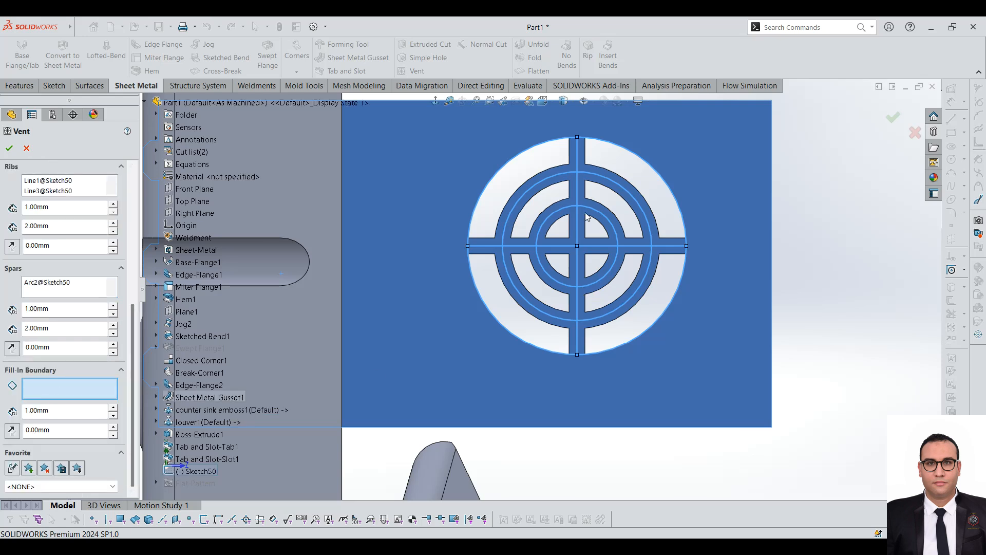
pyautogui.click(566, 211)
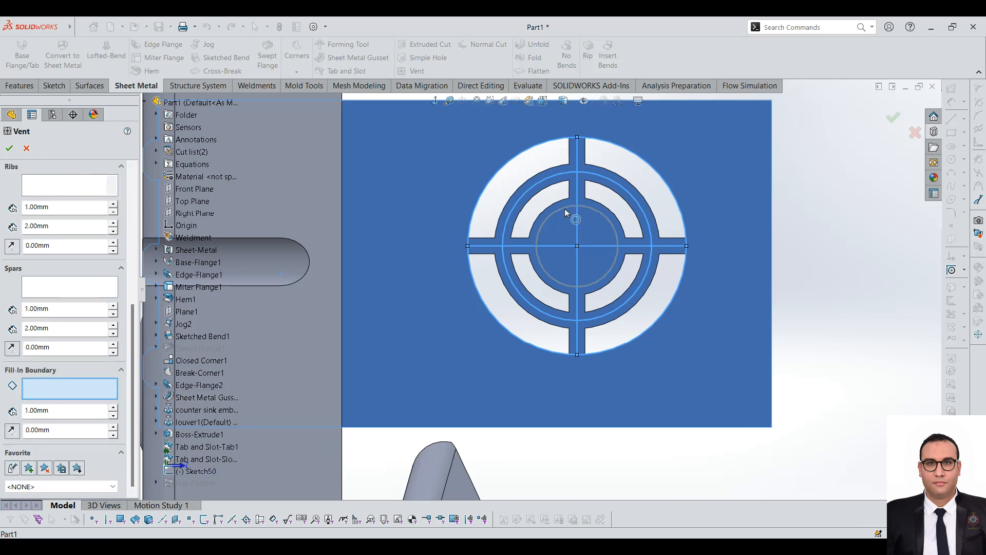
pyautogui.click(566, 209)
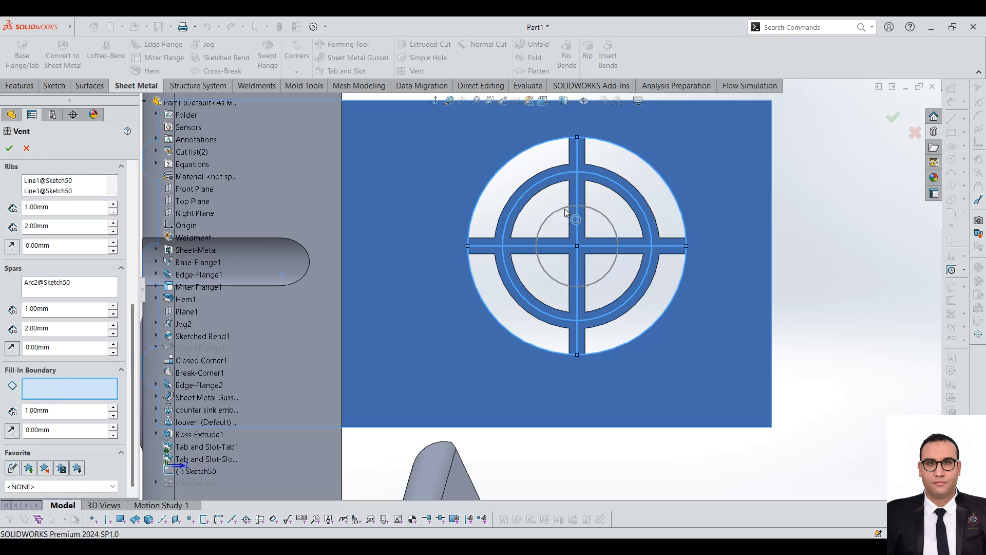
pyautogui.click(566, 208)
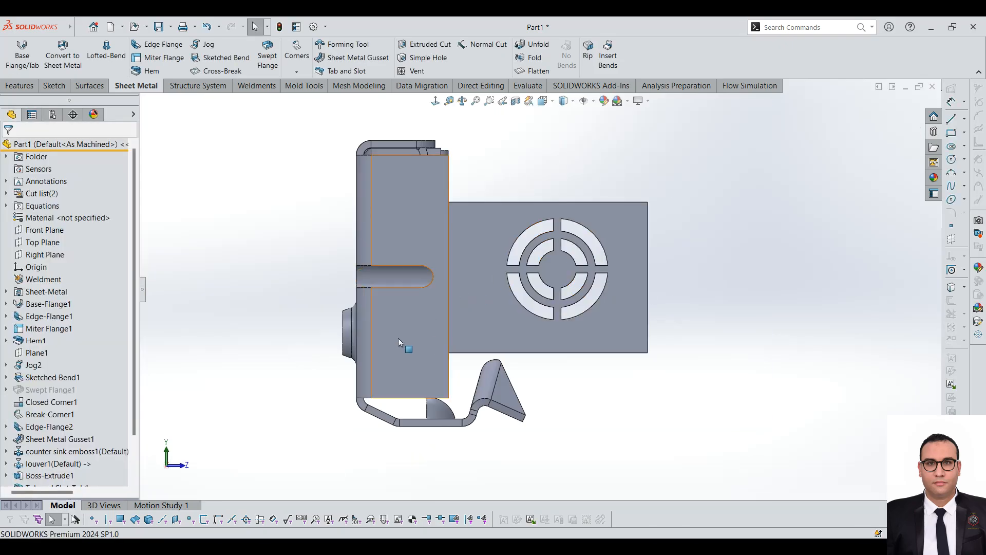
# Step: Examine the finished vent from the plate's front and rear faces
pyautogui.scroll(-4, 532, 279)
pyautogui.moveTo(533, 280); pyautogui.dragTo(354, 245, button='middle')
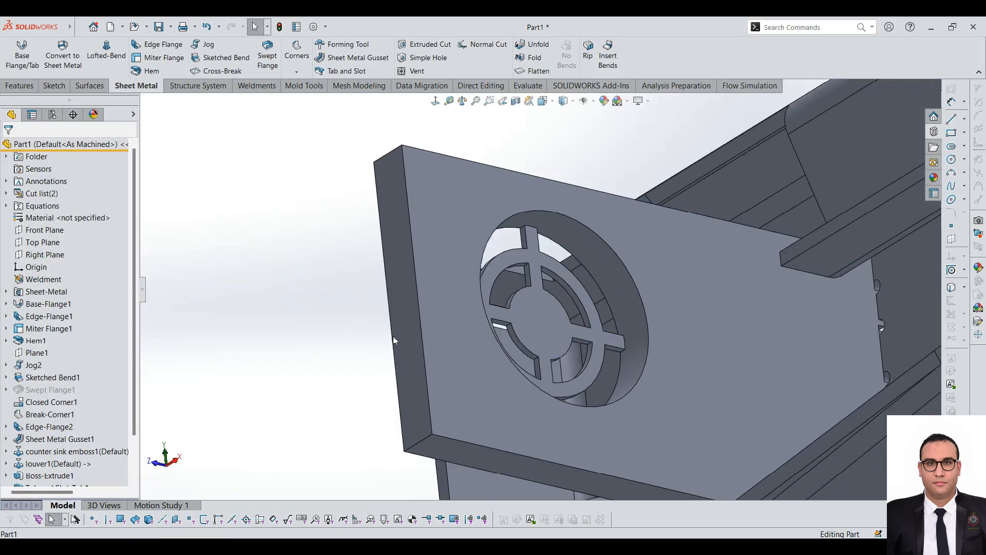
pyautogui.scroll(3, 533, 326)
pyautogui.moveTo(533, 327); pyautogui.dragTo(667, 212, button='middle')
pyautogui.scroll(1, 559, 230)
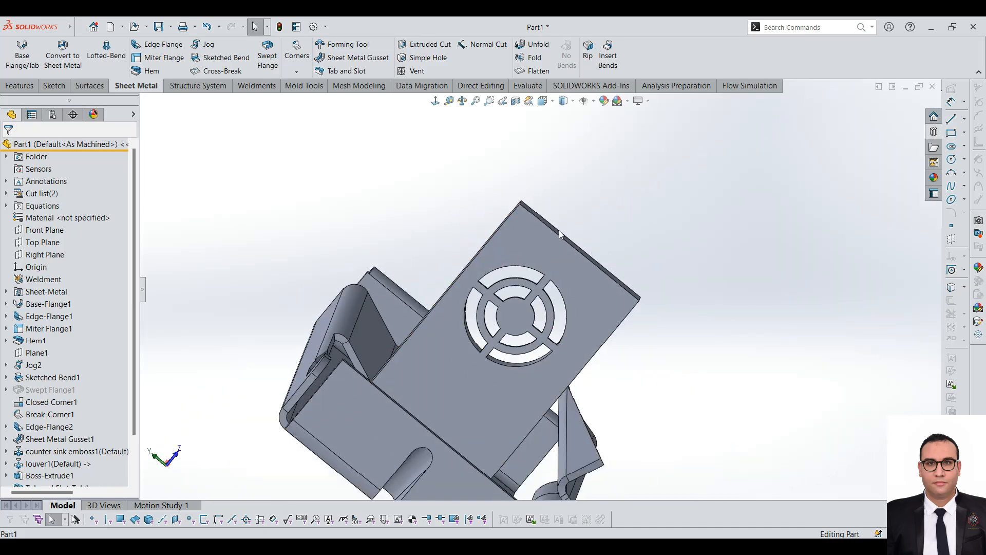
# Step: Reopen the vent's definition to review its rib, spar and fill-in boundary depths, and leave it without changes
pyautogui.scroll(-2, 29, 464)
pyautogui.rightClick(34, 466)
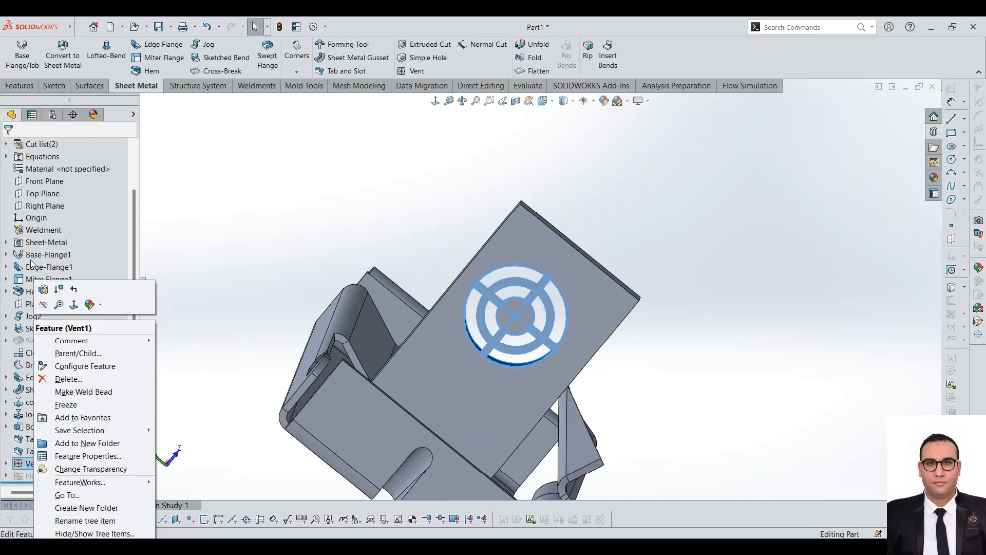
pyautogui.click(43, 290)
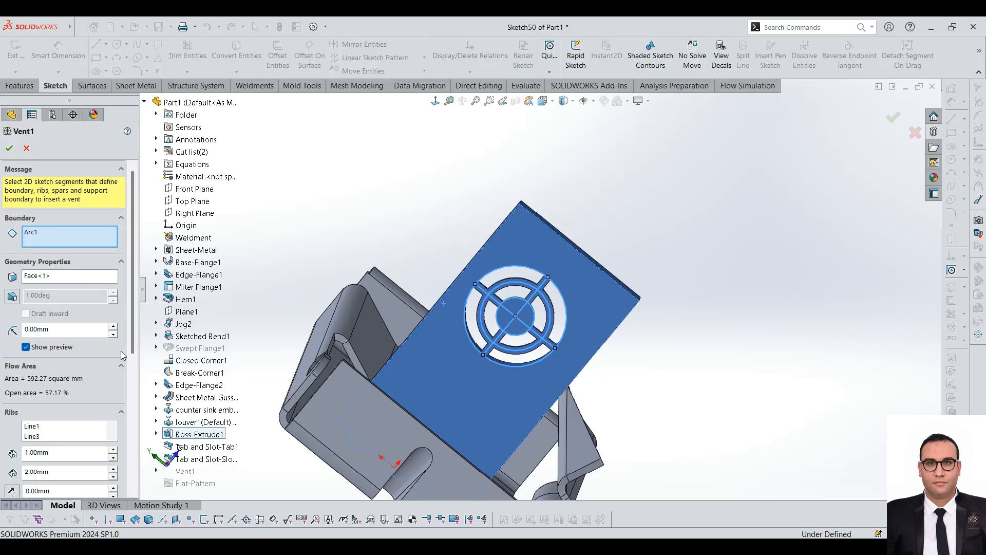
pyautogui.moveTo(131, 328); pyautogui.dragTo(134, 384)
pyautogui.click(57, 351)
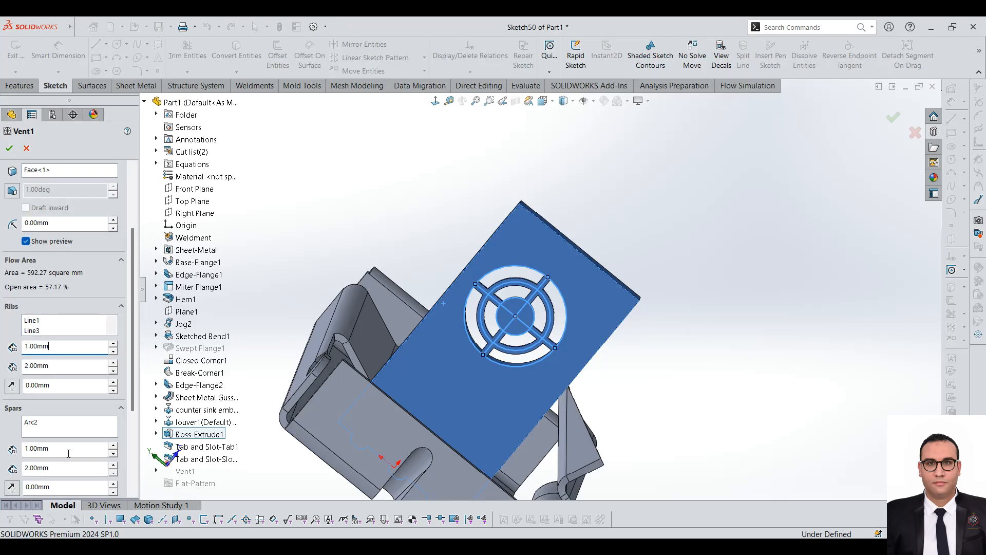
pyautogui.scroll(-5, 18, 313)
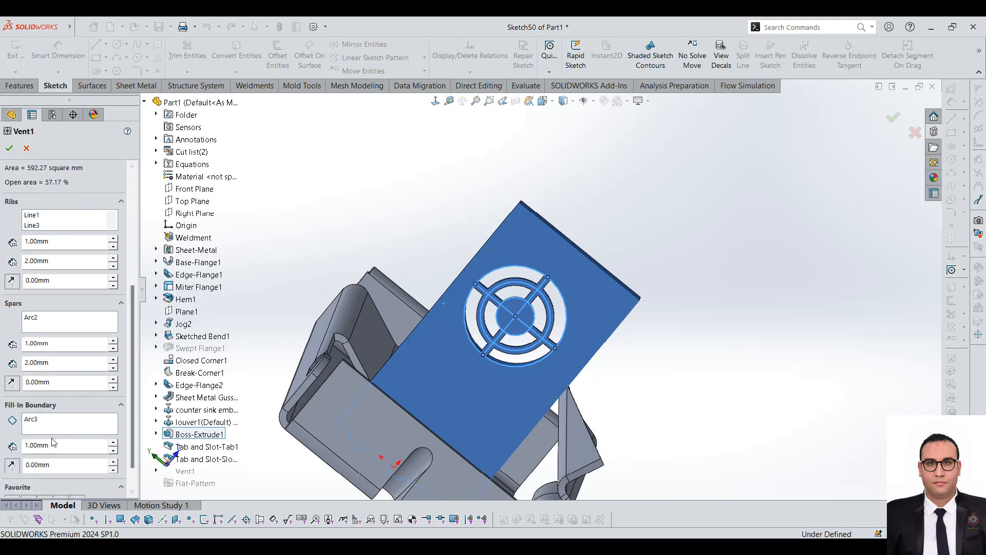
pyautogui.click(28, 148)
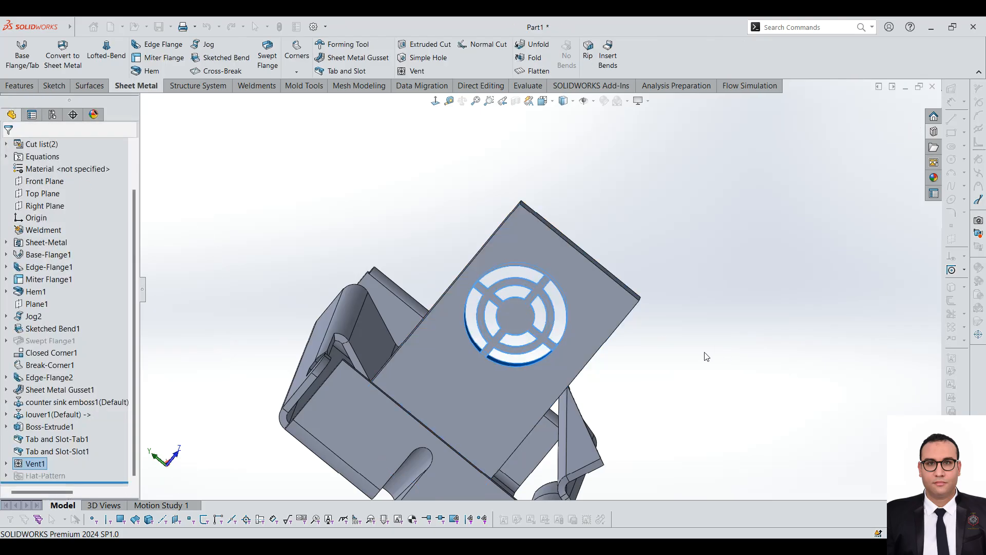
# Step: Review the Normal Cut tool's options against the part's flanges and close the tool without making a cut
pyautogui.press('f')
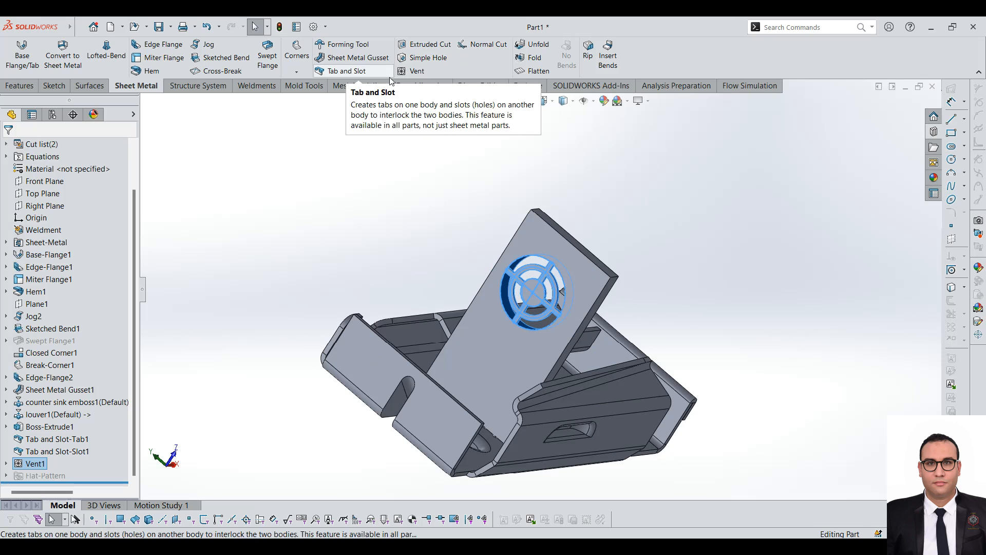
pyautogui.click(482, 45)
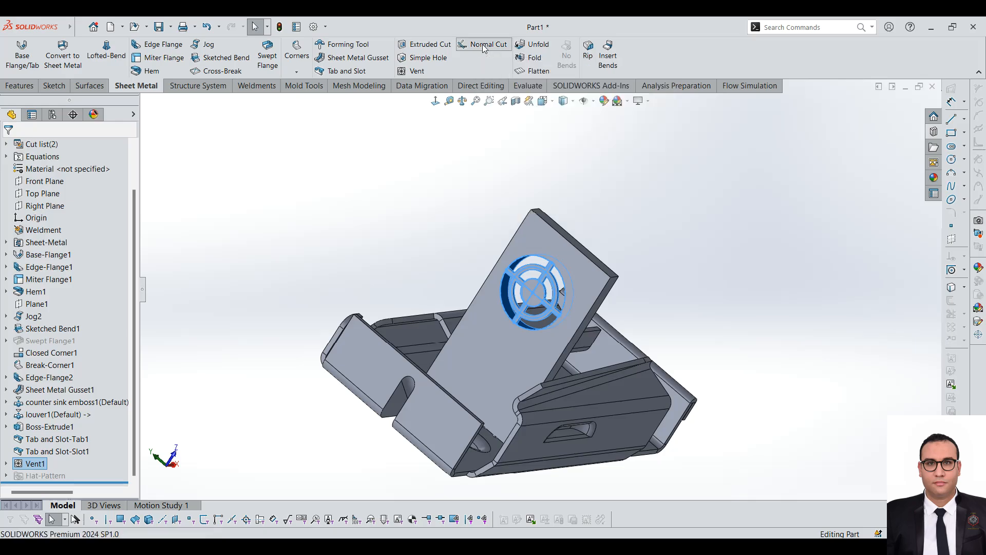
pyautogui.moveTo(526, 299); pyautogui.dragTo(640, 466, button='middle')
pyautogui.scroll(-2, 638, 463)
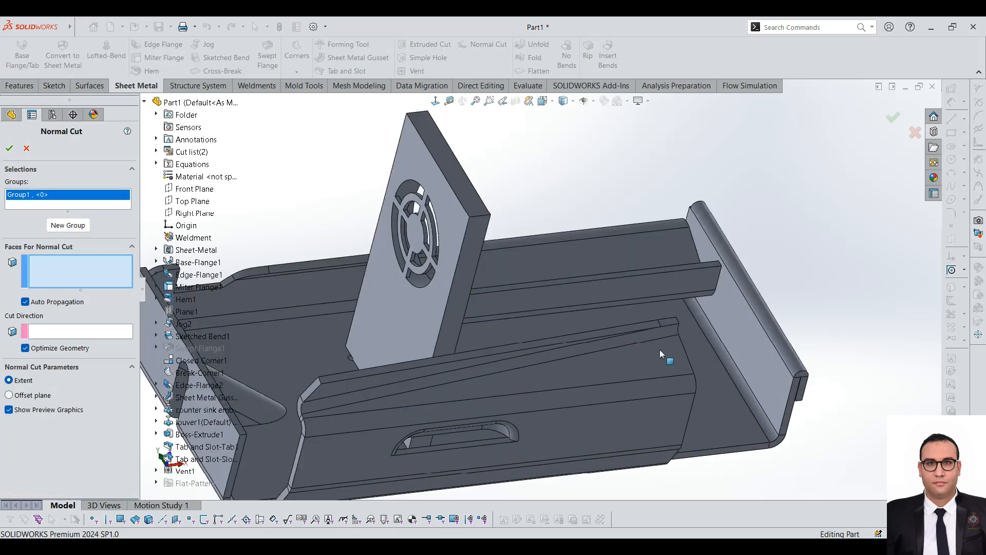
pyautogui.moveTo(633, 351)
pyautogui.mouseDown(button='middle')
pyautogui.moveTo(607, 345)
pyautogui.moveTo(506, 412)
pyautogui.moveTo(628, 358)
pyautogui.mouseUp(button='middle')
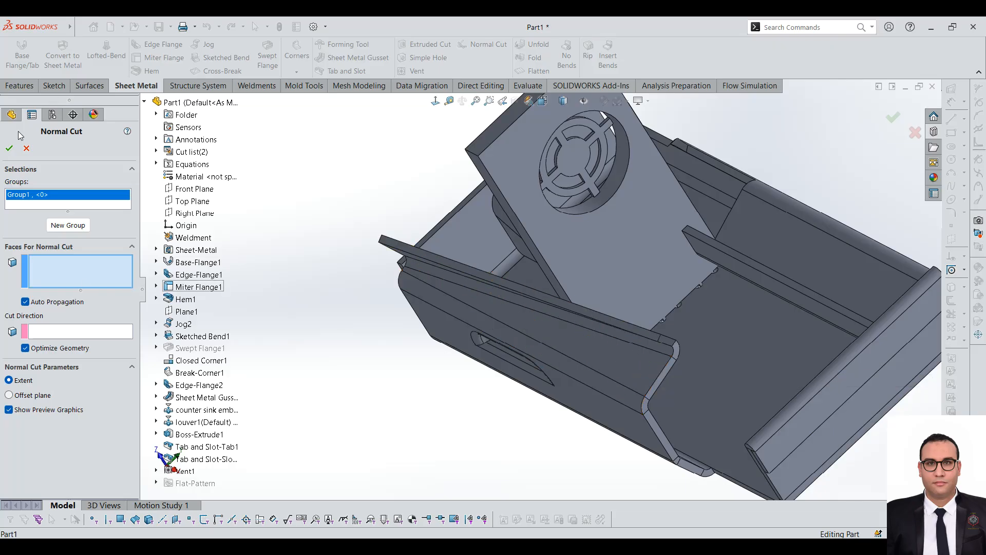
pyautogui.click(26, 149)
# Step: Flatten the sheet metal part to examine its flat pattern, and return it to the folded state
pyautogui.scroll(3, 570, 215)
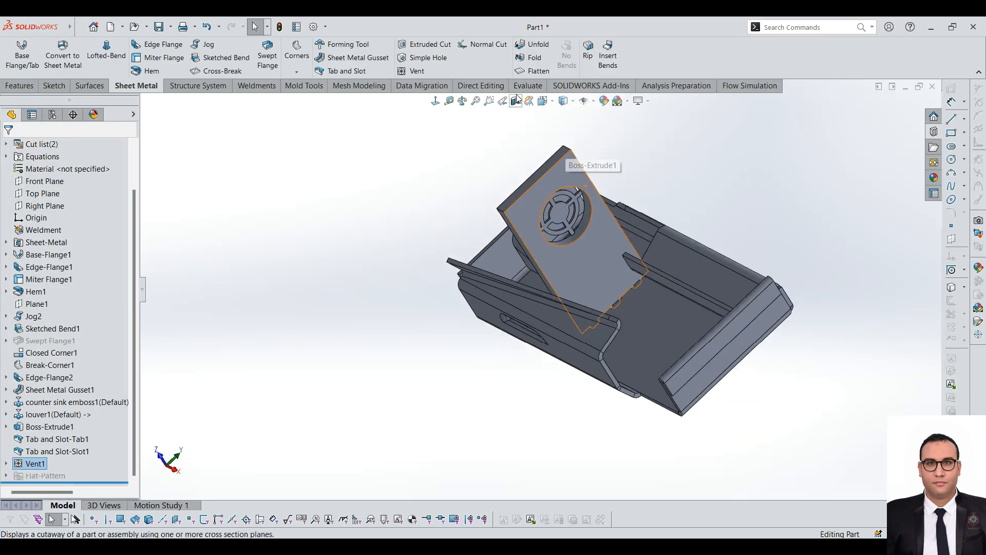
pyautogui.click(535, 72)
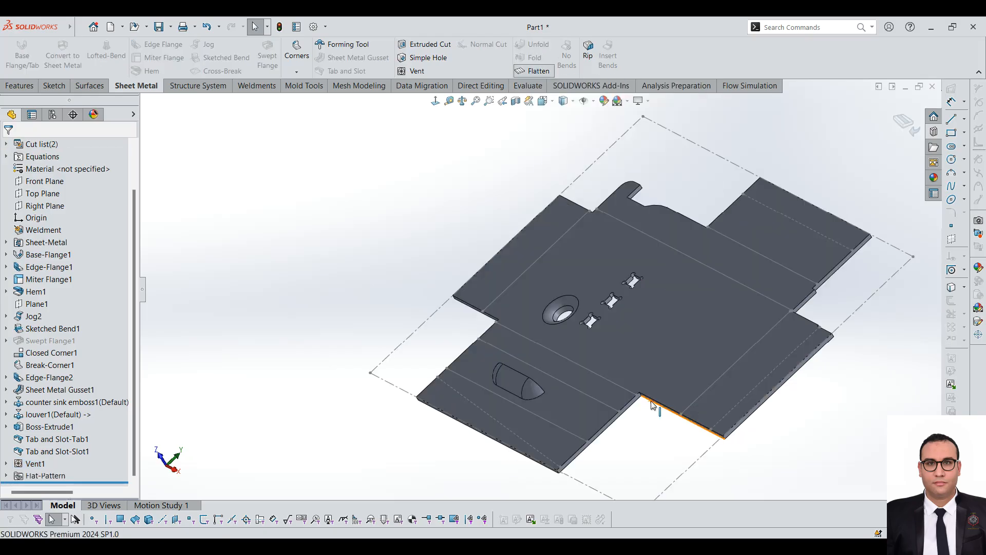
pyautogui.moveTo(756, 358); pyautogui.dragTo(522, 303, button='middle')
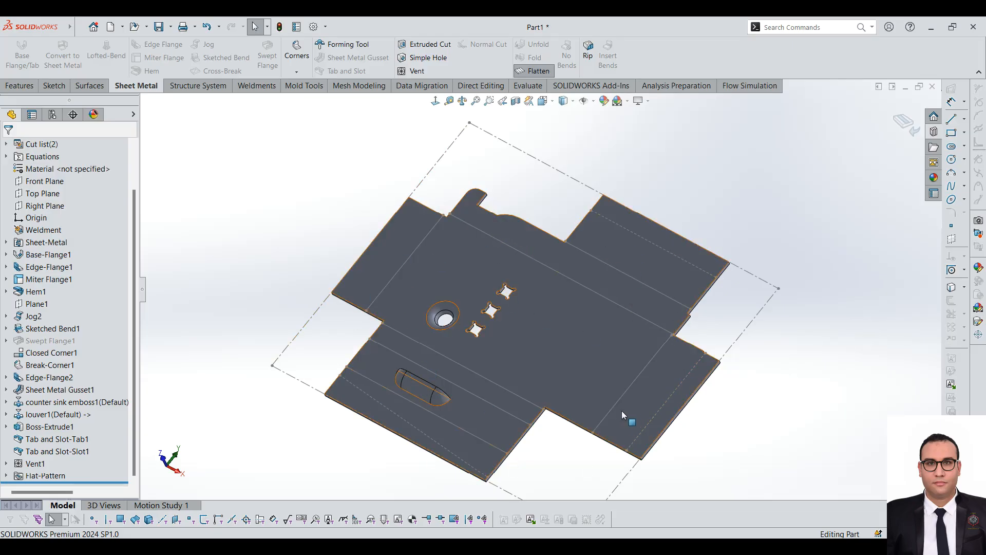
pyautogui.click(530, 71)
# Step: Unfold the hem bend and the end flange's edge bend, keeping the base face fixed
pyautogui.click(534, 44)
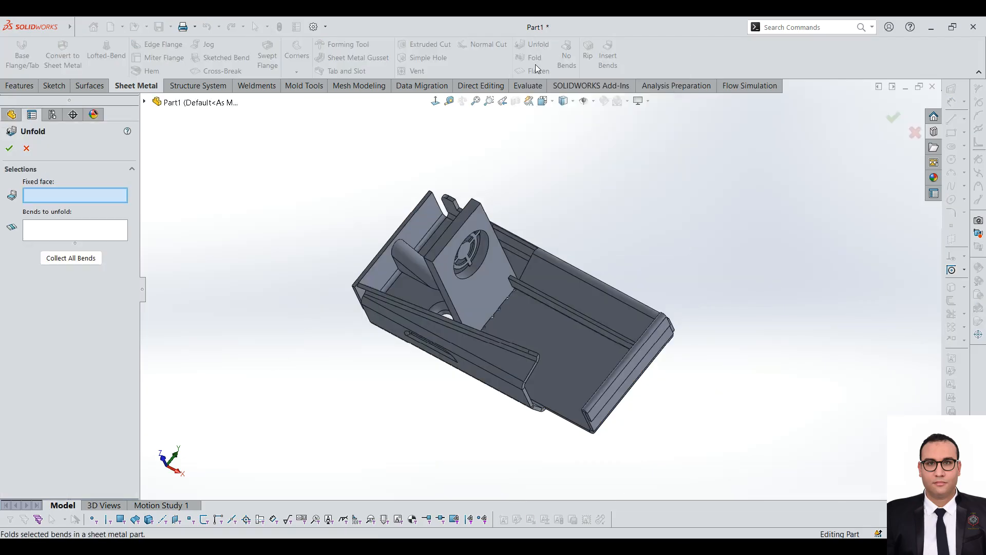
pyautogui.scroll(-3, 607, 192)
pyautogui.moveTo(559, 441); pyautogui.dragTo(591, 337, button='middle')
pyautogui.scroll(4, 595, 334)
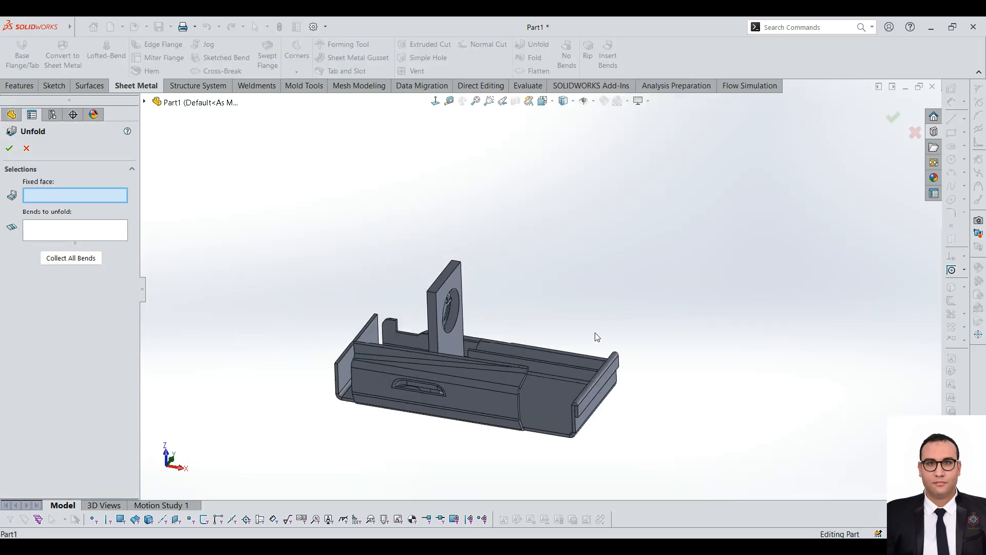
pyautogui.scroll(-4, 590, 412)
pyautogui.moveTo(574, 403); pyautogui.dragTo(581, 298, button='middle')
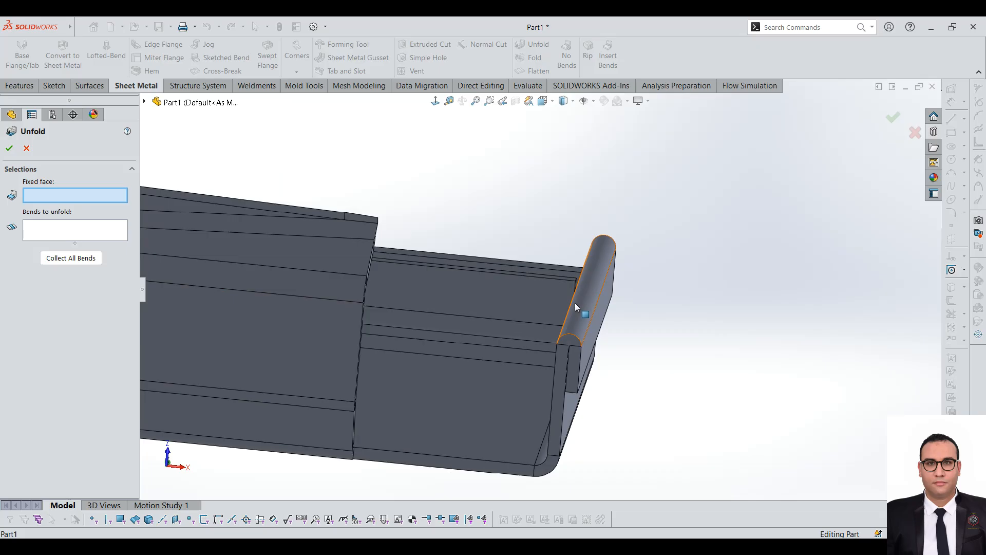
pyautogui.click(476, 399)
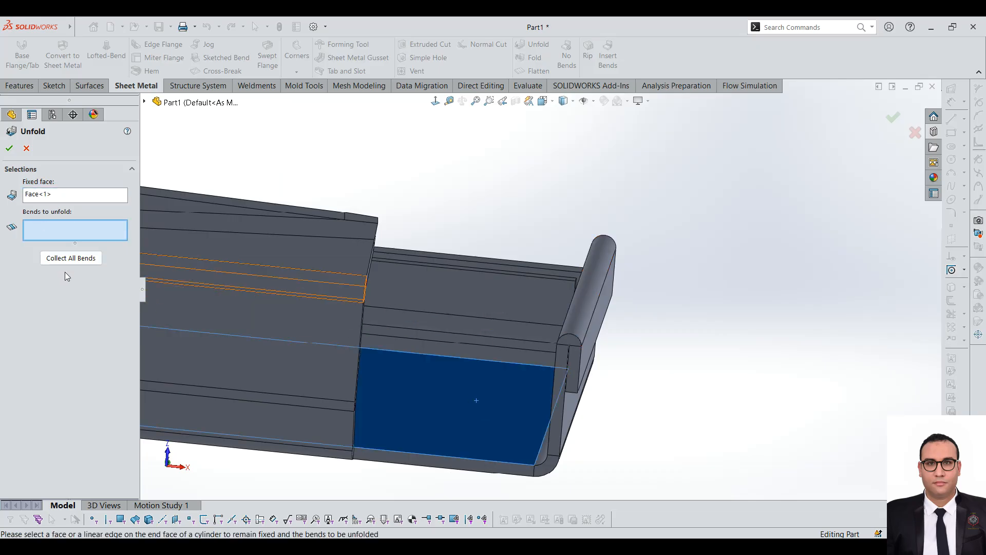
pyautogui.click(575, 308)
pyautogui.moveTo(548, 465); pyautogui.dragTo(571, 452, button='middle')
pyautogui.click(572, 453)
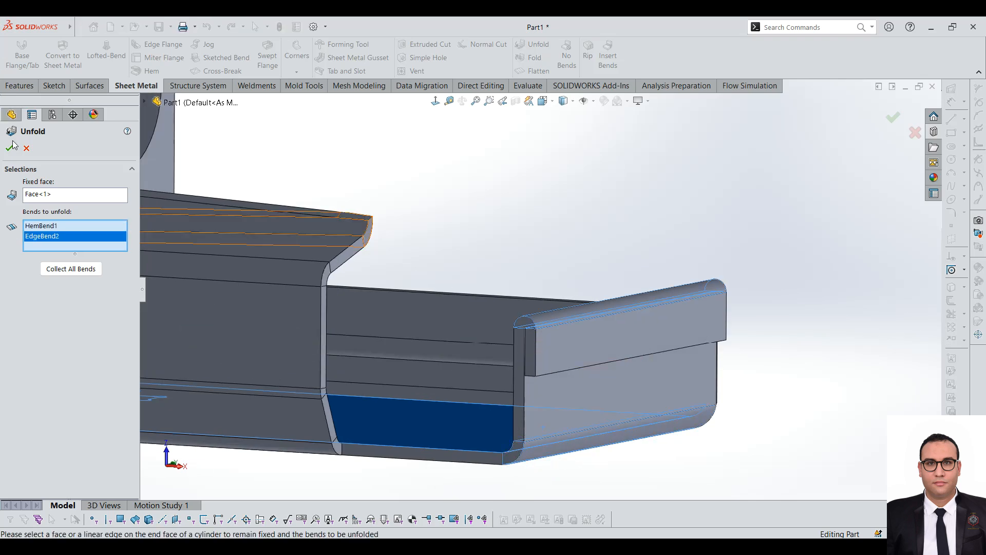
# Step: Sketch a corner rectangle on the unfolded end flange face, spanning the bend area into the base
pyautogui.scroll(5, 616, 388)
pyautogui.moveTo(618, 389); pyautogui.dragTo(615, 334, button='middle')
pyautogui.click(600, 326)
pyautogui.moveTo(2, 21)
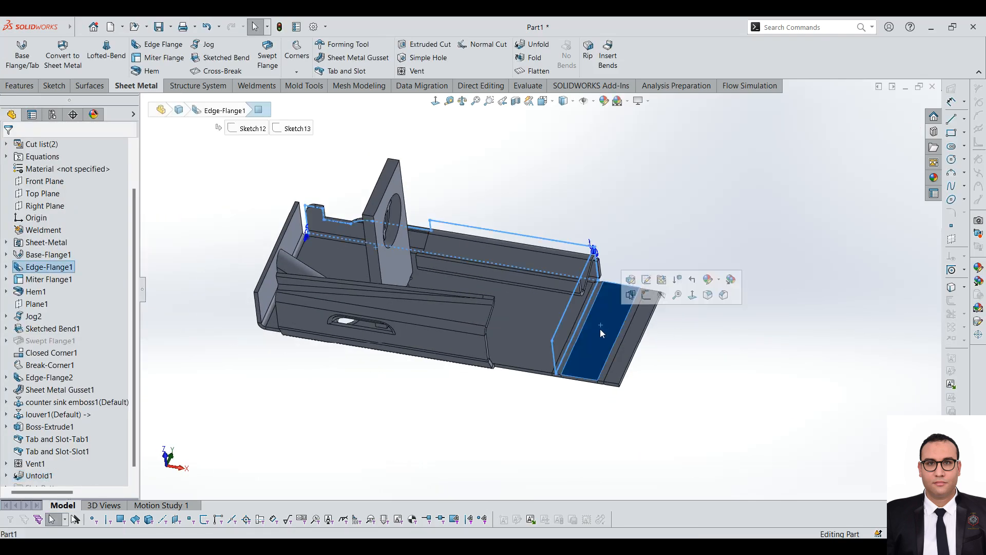
pyautogui.click(54, 86)
pyautogui.click(16, 52)
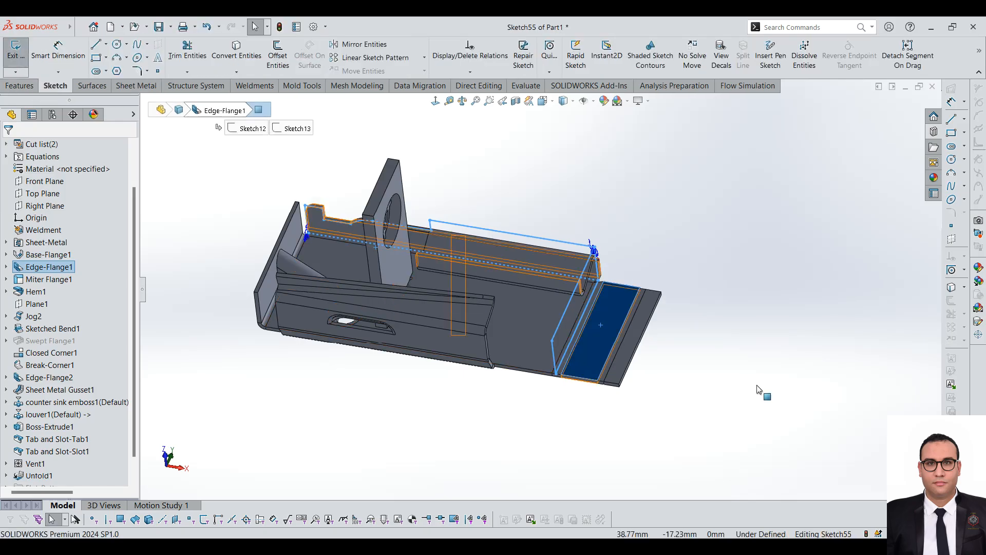
pyautogui.scroll(-4, 831, 255)
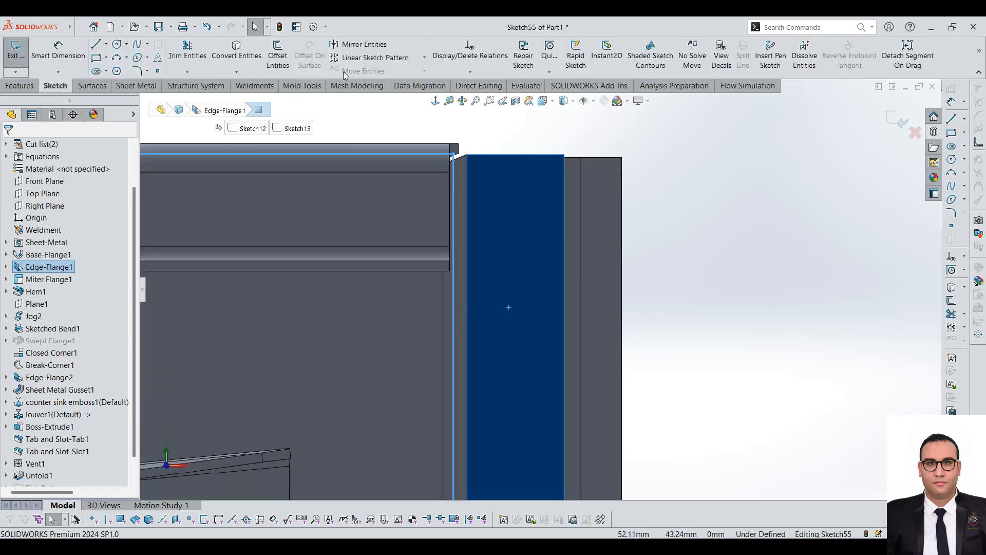
pyautogui.click(96, 57)
pyautogui.click(433, 415)
pyautogui.click(565, 319)
pyautogui.scroll(4, 545, 287)
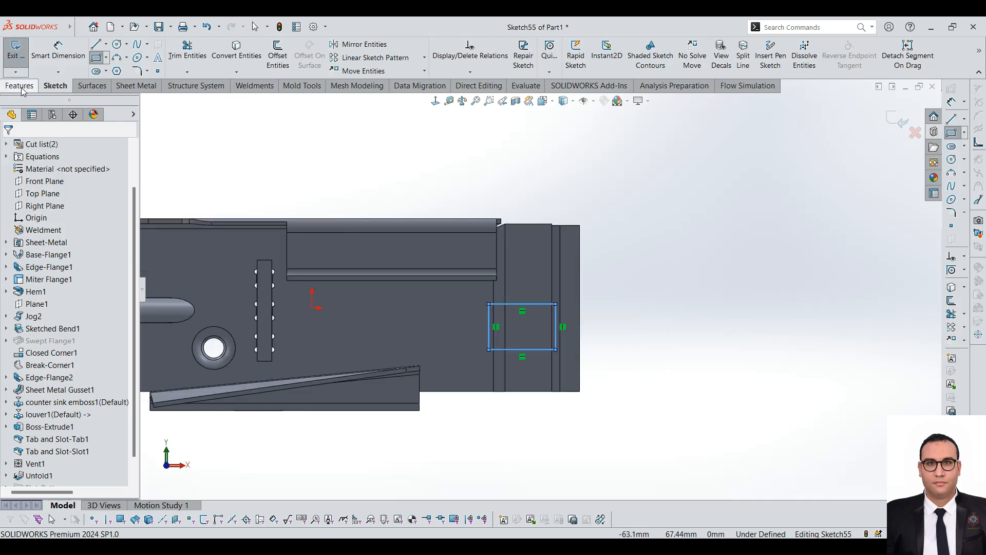
# Step: Cut-extrude the rectangle through the unfolded sheet with a blind depth of 77 mm
pyautogui.click(19, 86)
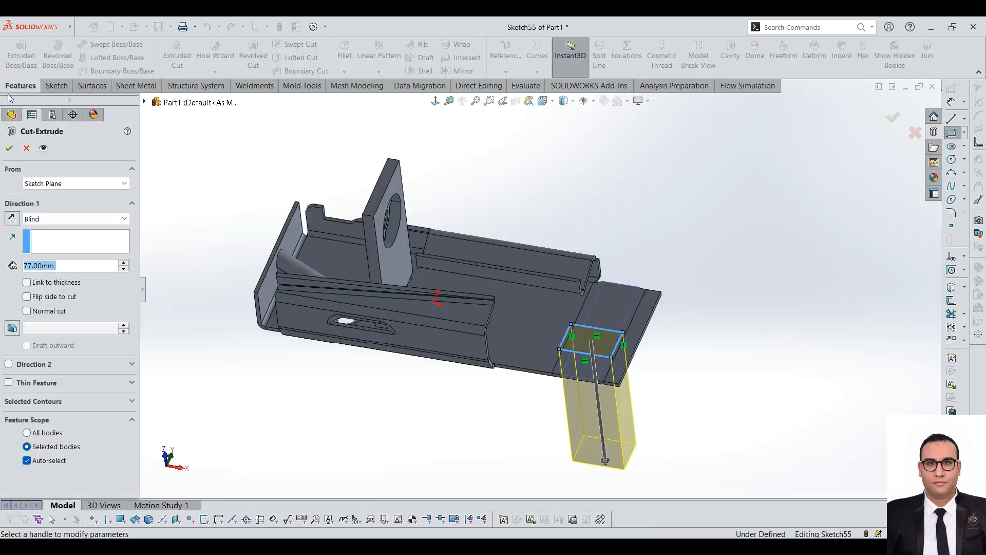
pyautogui.click(9, 148)
pyautogui.scroll(-5, 627, 343)
pyautogui.moveTo(581, 341); pyautogui.dragTo(568, 250, button='middle')
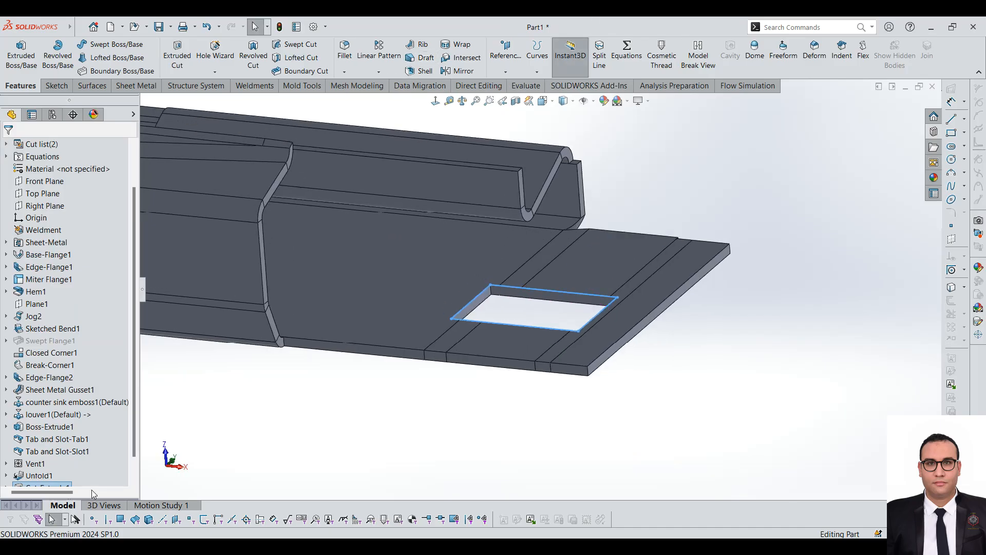
# Step: Fold all the unfolded bends back, keeping the base face fixed
pyautogui.click(136, 86)
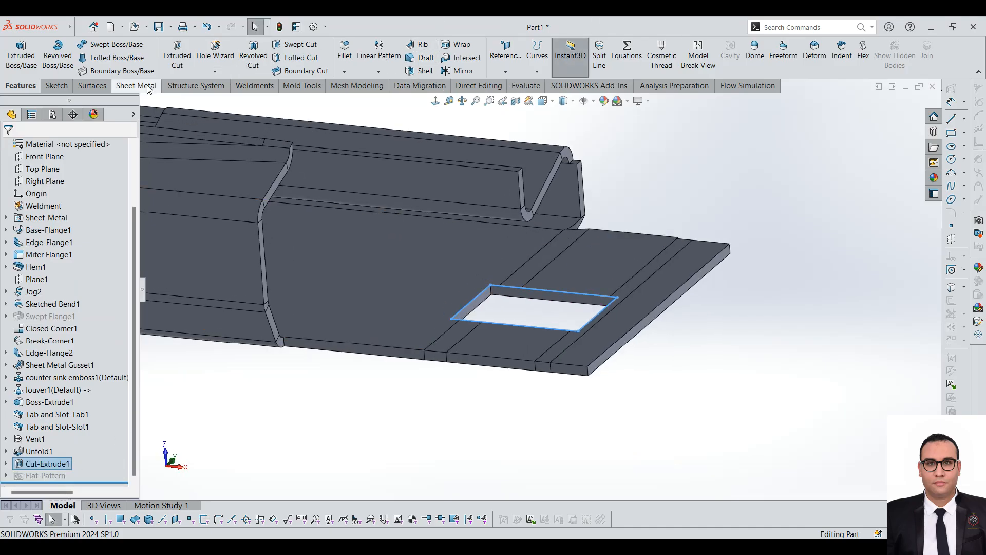
pyautogui.click(532, 60)
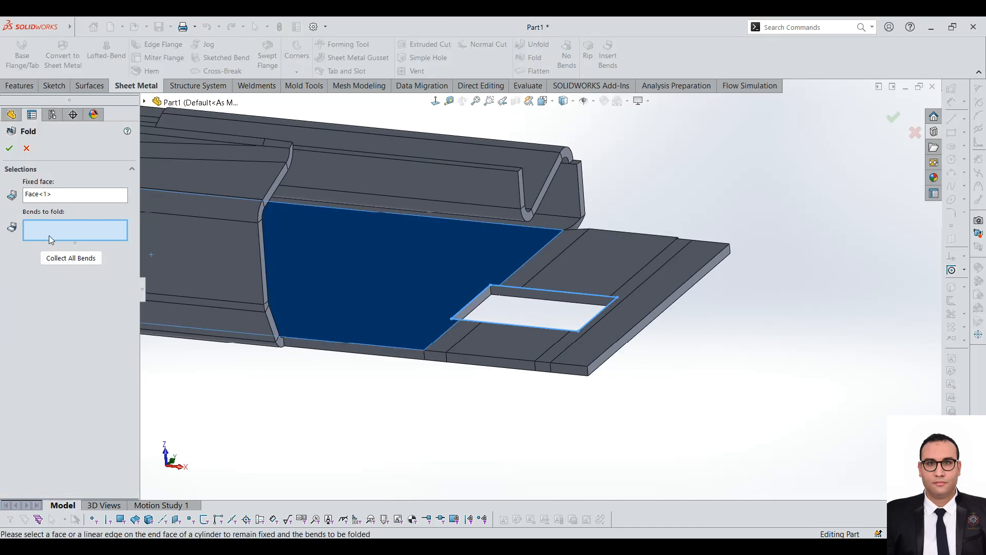
pyautogui.click(64, 263)
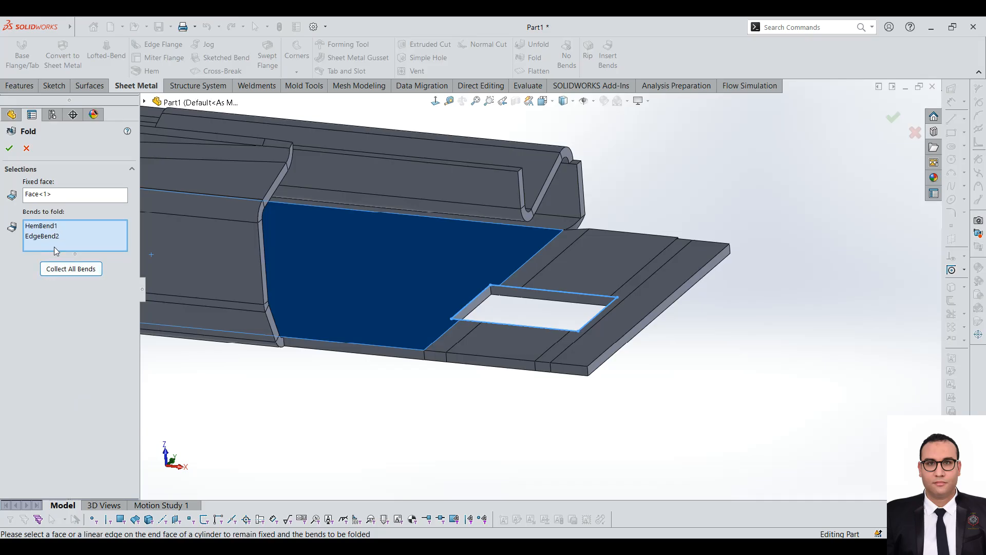
pyautogui.scroll(2, 627, 293)
pyautogui.scroll(-2, 515, 271)
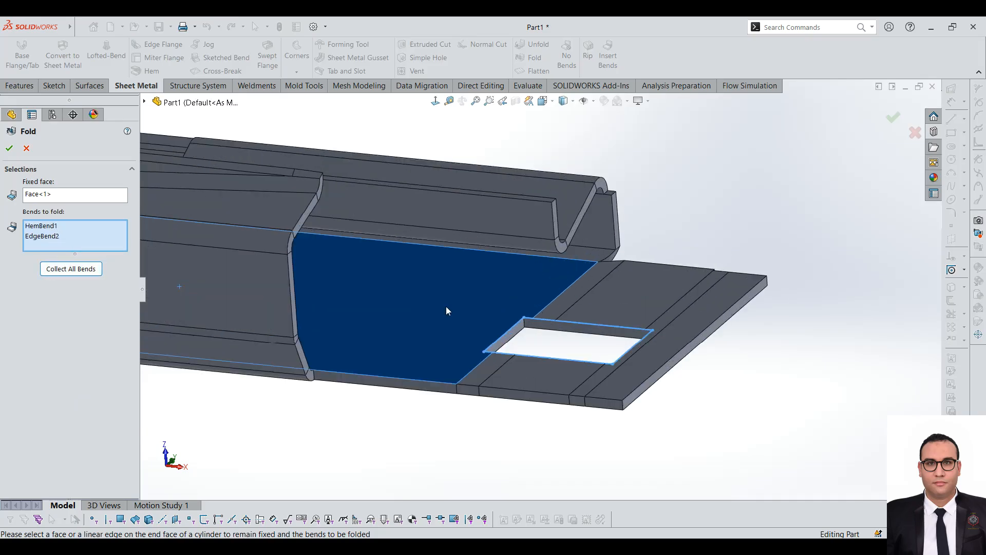
pyautogui.click(9, 149)
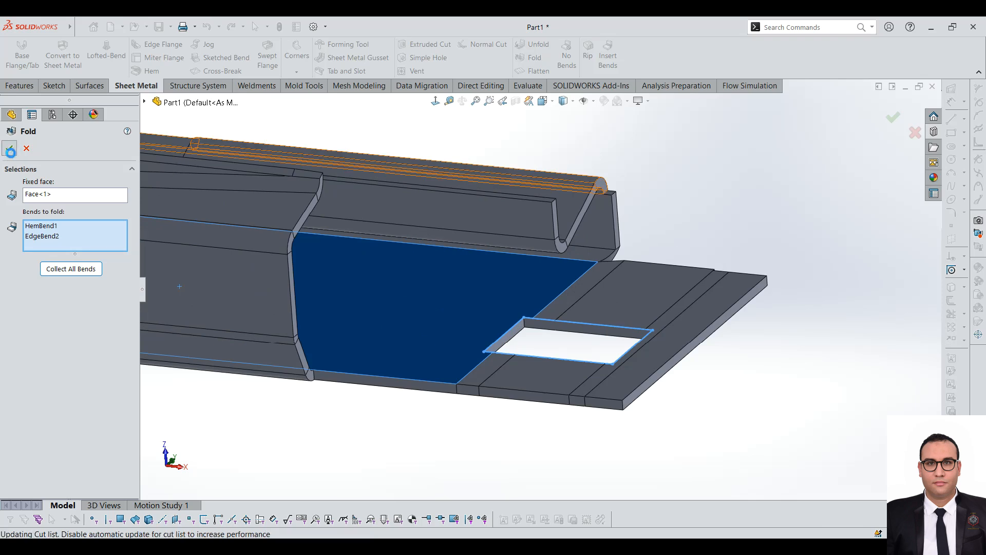
# Step: Examine the cutout across the refolded bend and hem, and the whole part from several angles
pyautogui.moveTo(557, 238); pyautogui.dragTo(598, 290, button='middle')
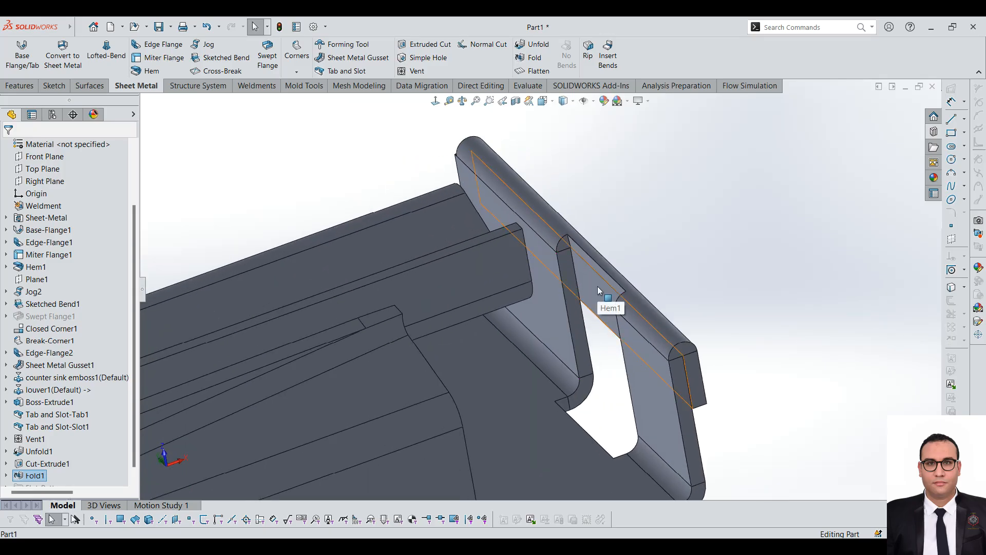
pyautogui.scroll(6, 598, 285)
pyautogui.scroll(-2, 470, 316)
pyautogui.moveTo(468, 316)
pyautogui.mouseDown(button='middle')
pyautogui.moveTo(429, 316)
pyautogui.moveTo(472, 335)
pyautogui.mouseUp(button='middle')
pyautogui.scroll(3, 534, 298)
pyautogui.scroll(-3, 596, 270)
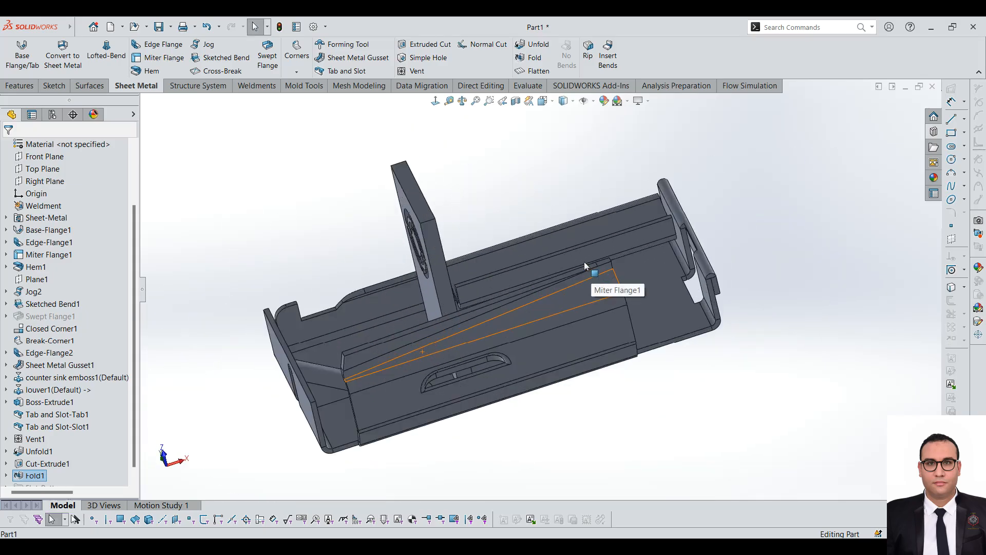
pyautogui.moveTo(489, 210); pyautogui.dragTo(520, 255, button='middle')
pyautogui.scroll(1, 522, 245)
pyautogui.scroll(-1, 556, 168)
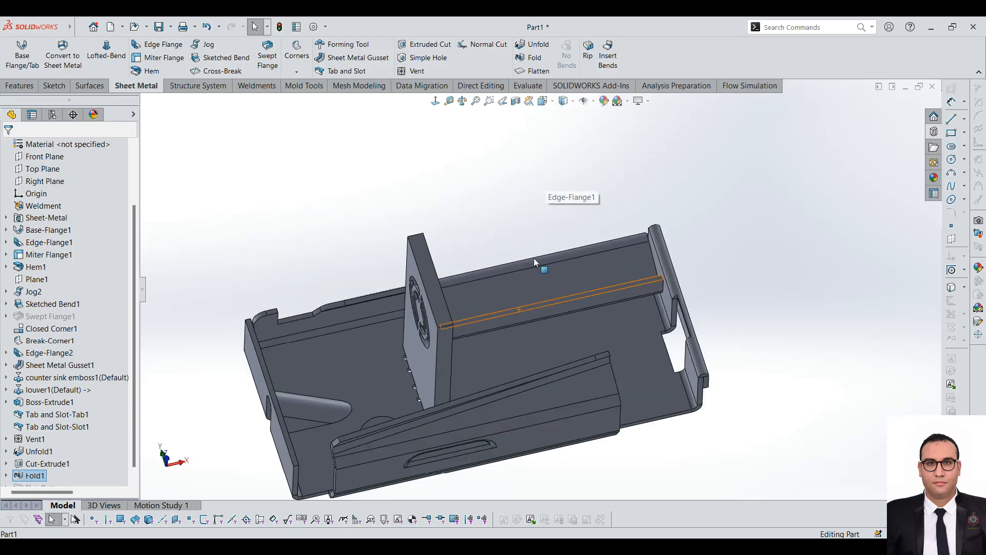
pyautogui.scroll(1, 532, 262)
pyautogui.scroll(-1, 495, 339)
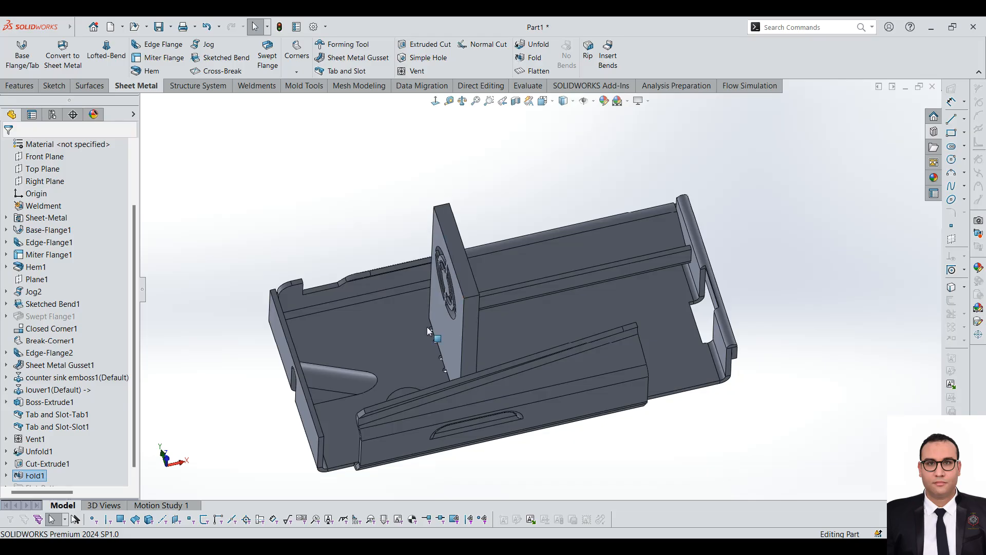
# Step: Switch to the web browser, search for "solidworks certification center" and open the 3DEXPERIENCE Certification Center site
pyautogui.moveTo(454, 545)
pyautogui.click(891, 488)
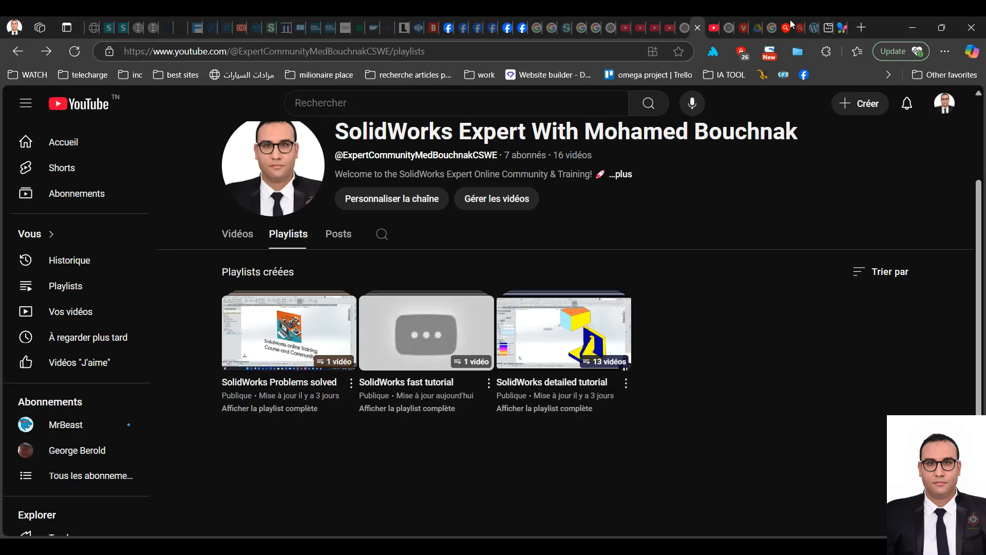
pyautogui.click(864, 23)
pyautogui.write('sol')
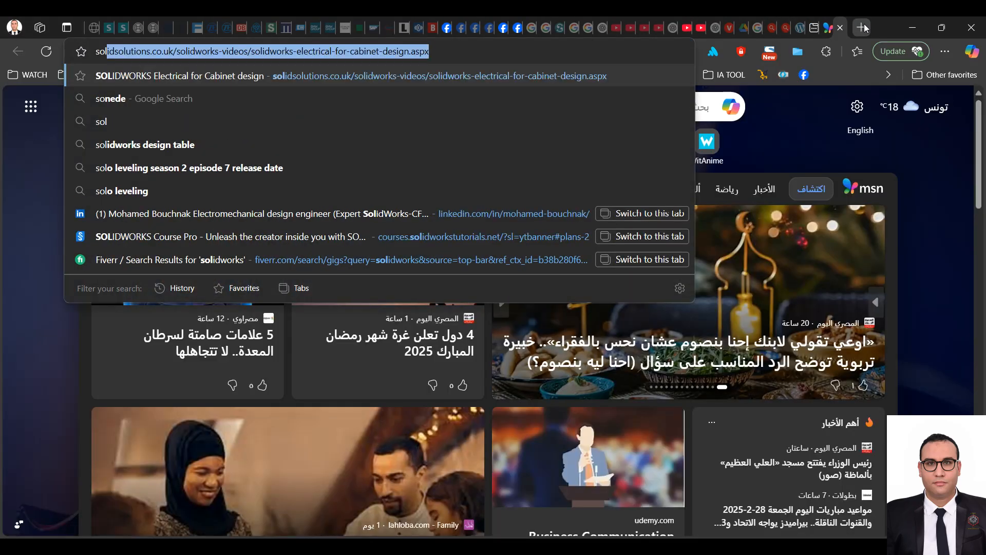
pyautogui.write('idworks')
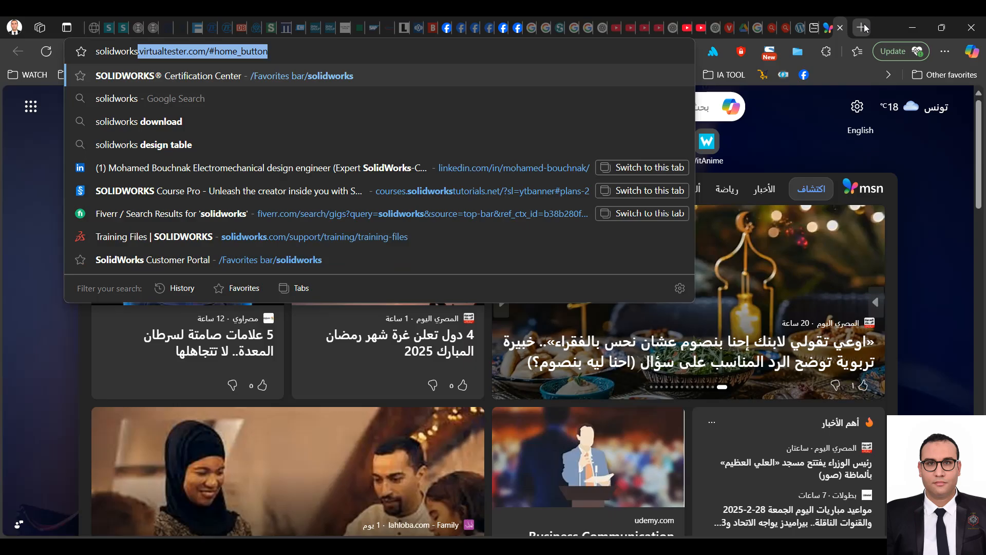
pyautogui.write(' cer')
pyautogui.press('Down')
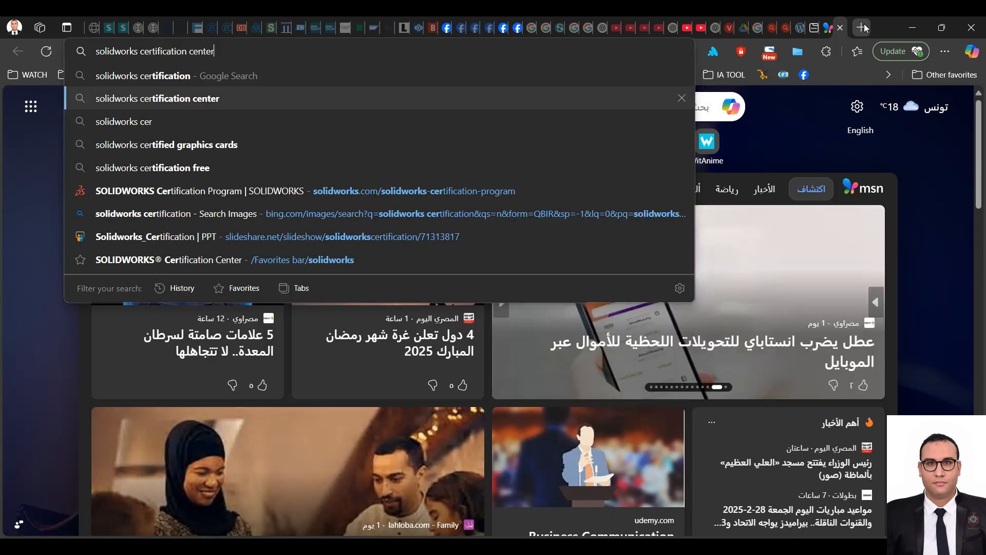
pyautogui.press('Return')
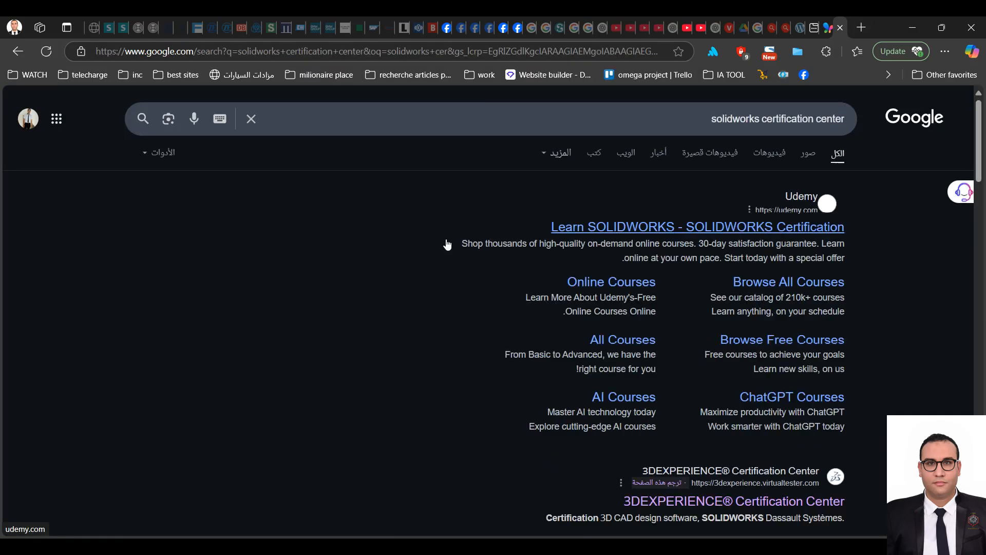
pyautogui.click(703, 501)
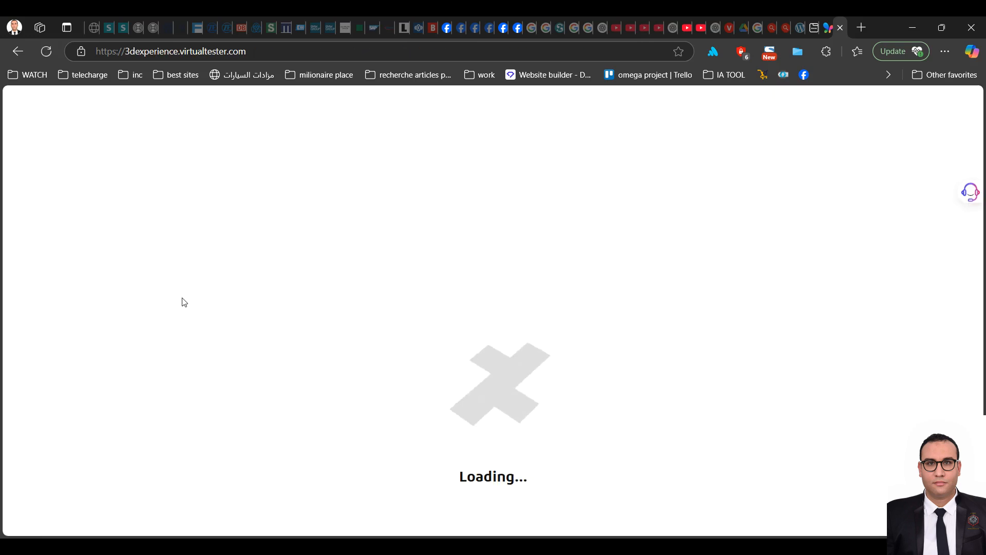
# Step: Log in to the certification center with the account e-mail and password
pyautogui.click(857, 108)
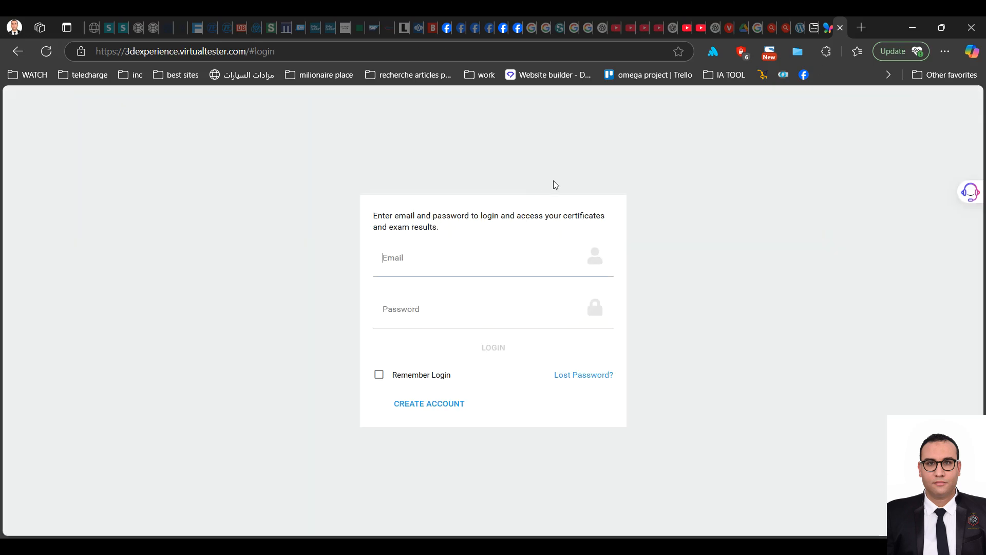
pyautogui.click(481, 264)
pyautogui.click(494, 310)
pyautogui.click(492, 311)
pyautogui.write('•')
pyautogui.press('BackSpace')
pyautogui.write('•')
pyautogui.press('Return')
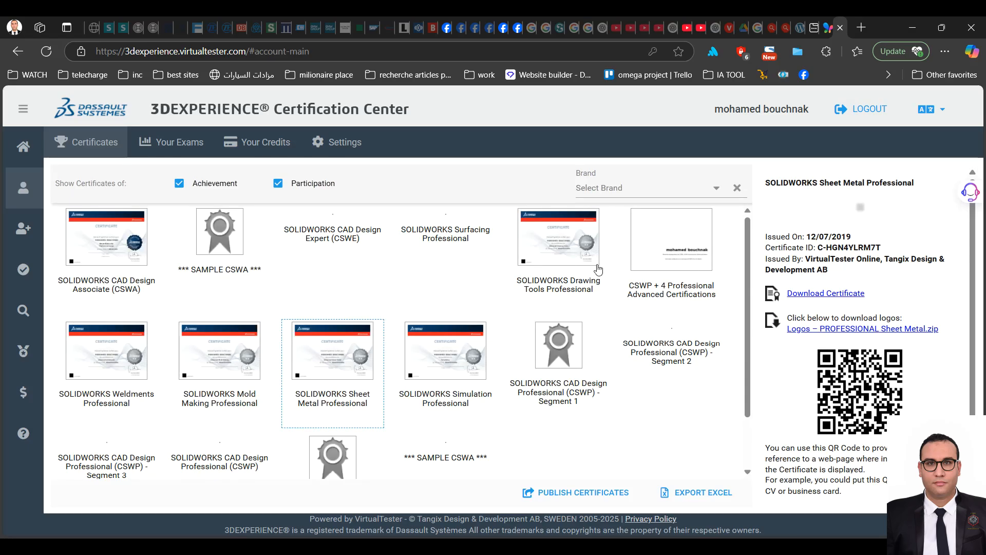
# Step: Open the account's exam list and display the topic breakdown for SOLIDWORKS Sheet Metal Professional (CSWPA-SM)
pyautogui.click(170, 145)
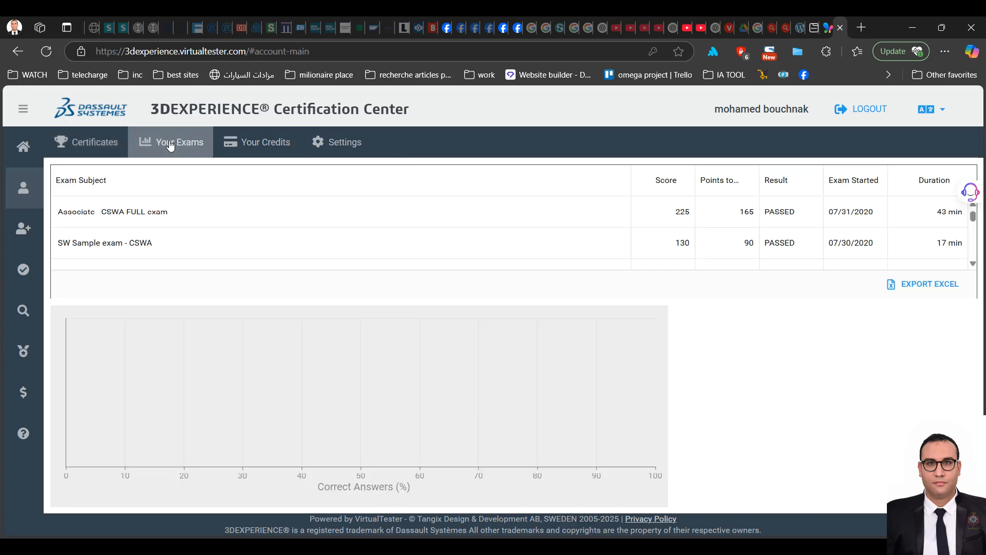
pyautogui.scroll(-3, 242, 238)
pyautogui.scroll(-2, 259, 233)
pyautogui.click(216, 237)
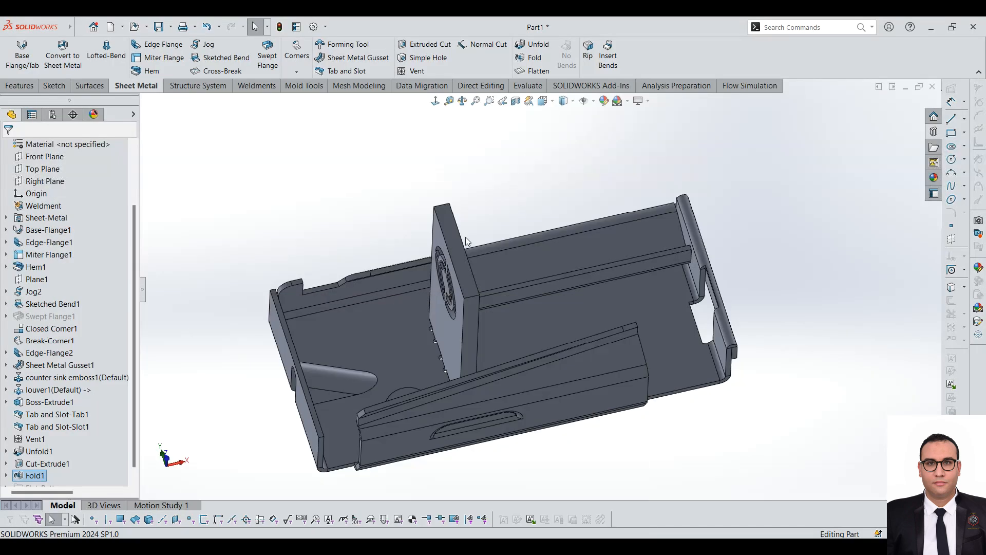
# Step: Switch back to SOLIDWORKS and examine the finished sheet metal part from several angles
pyautogui.moveTo(465, 237); pyautogui.dragTo(583, 262, button='middle')
pyautogui.scroll(4, 523, 273)
pyautogui.scroll(-3, 501, 304)
pyautogui.scroll(3, 501, 304)
pyautogui.moveTo(331, 199); pyautogui.dragTo(676, 282, button='middle')
pyautogui.moveTo(556, 249); pyautogui.dragTo(463, 340, button='middle')
pyautogui.moveTo(356, 292); pyautogui.dragTo(593, 281, button='middle')
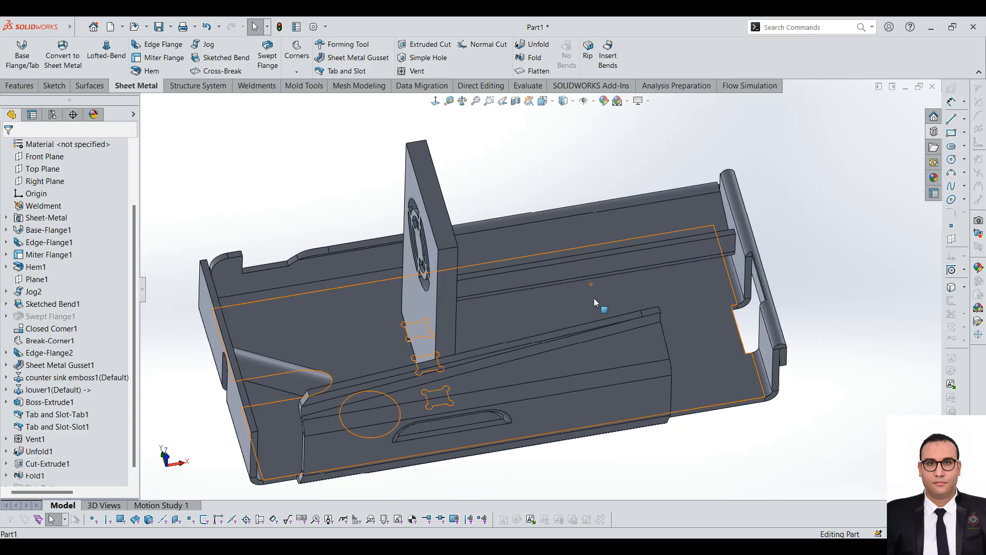
pyautogui.moveTo(594, 300); pyautogui.dragTo(560, 306, button='middle')
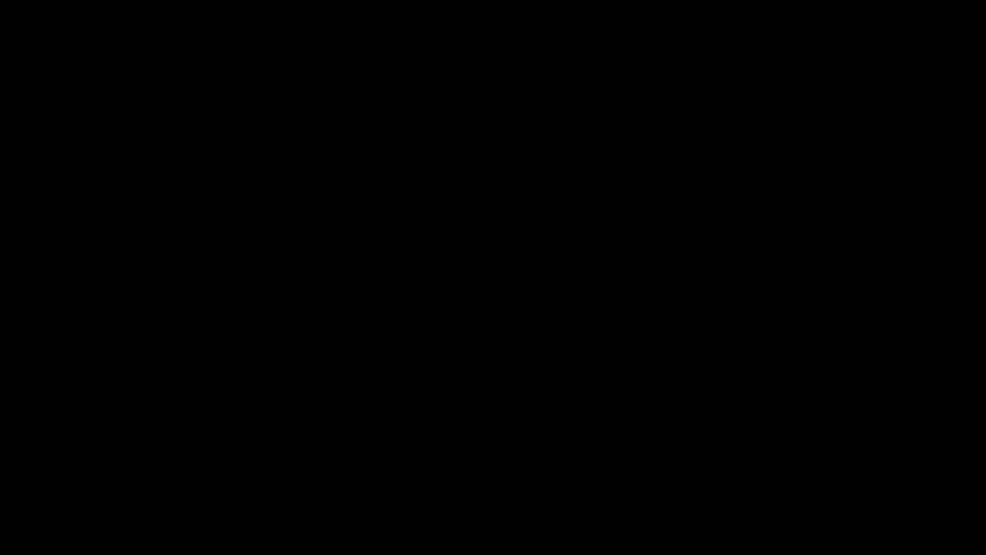